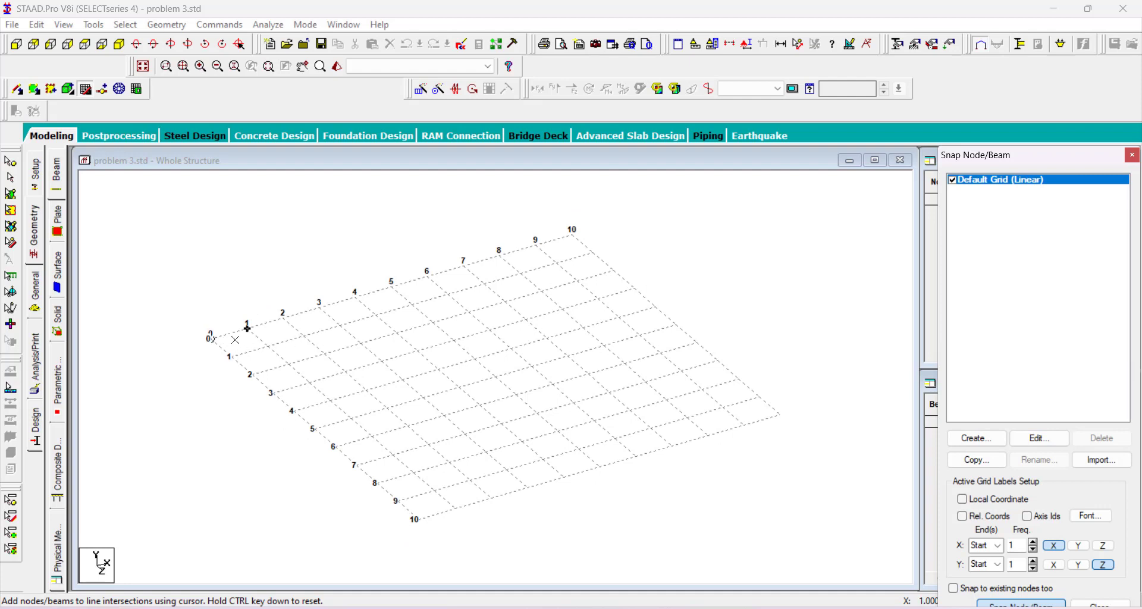
Draw a 10 m beam along the X axis from grid point 0 to 10 and close the snap grid.
{"action": "left_click", "coordinate": [212, 338]}
{"action": "left_click", "coordinate": [572, 237]}
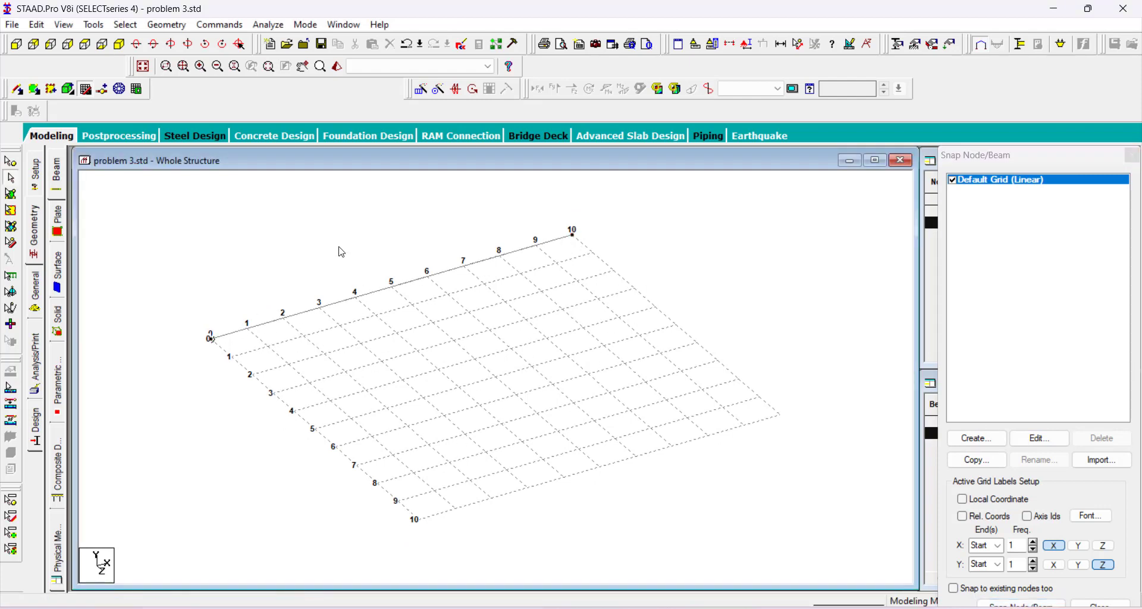
{"action": "left_click", "coordinate": [86, 90]}
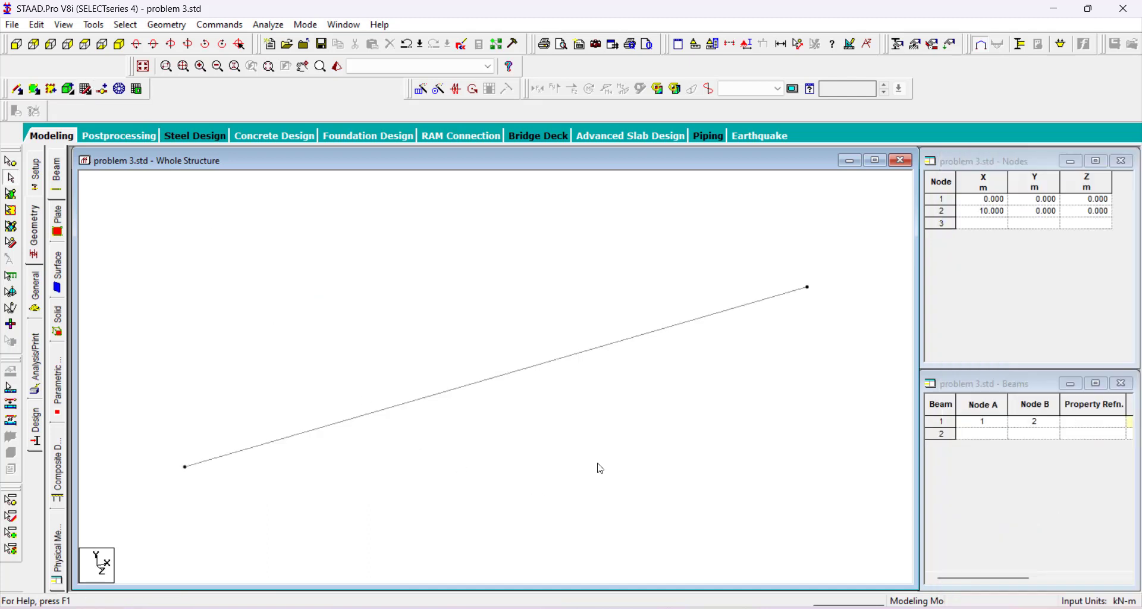
{"action": "left_click_drag", "start_coordinate": [349, 398], "coordinate": [400, 433]}
{"action": "left_click_drag", "start_coordinate": [473, 449], "coordinate": [389, 363]}
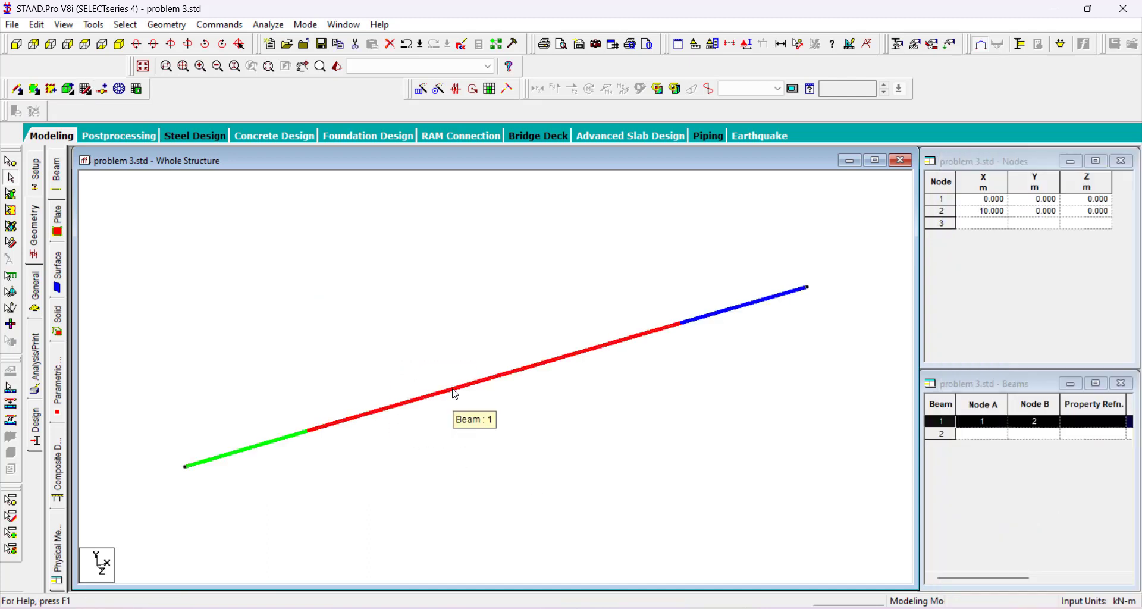
{"action": "left_click", "coordinate": [36, 214]}
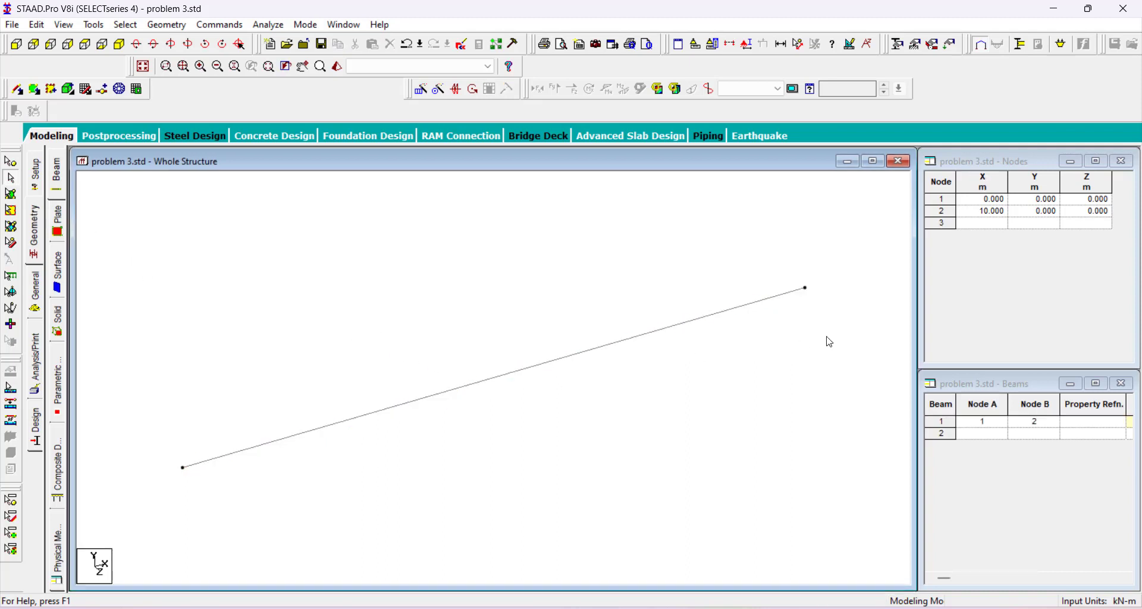
Define a rectangular CONCRETE section with YD 0.3 m and ZD 0.3 m.
{"action": "left_click", "coordinate": [41, 295]}
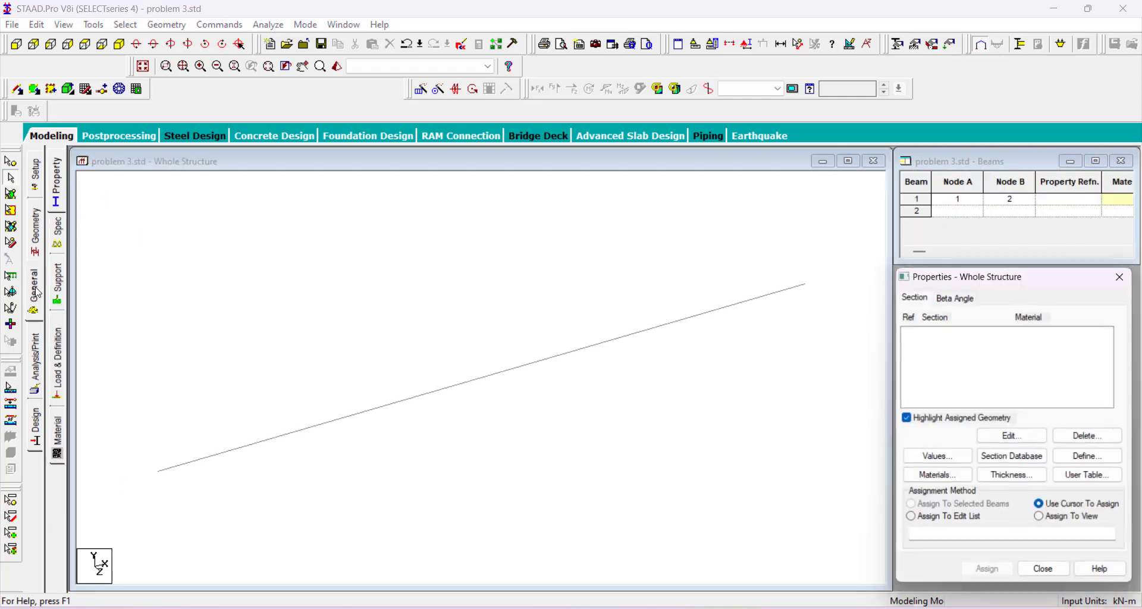
{"action": "left_click", "coordinate": [56, 193]}
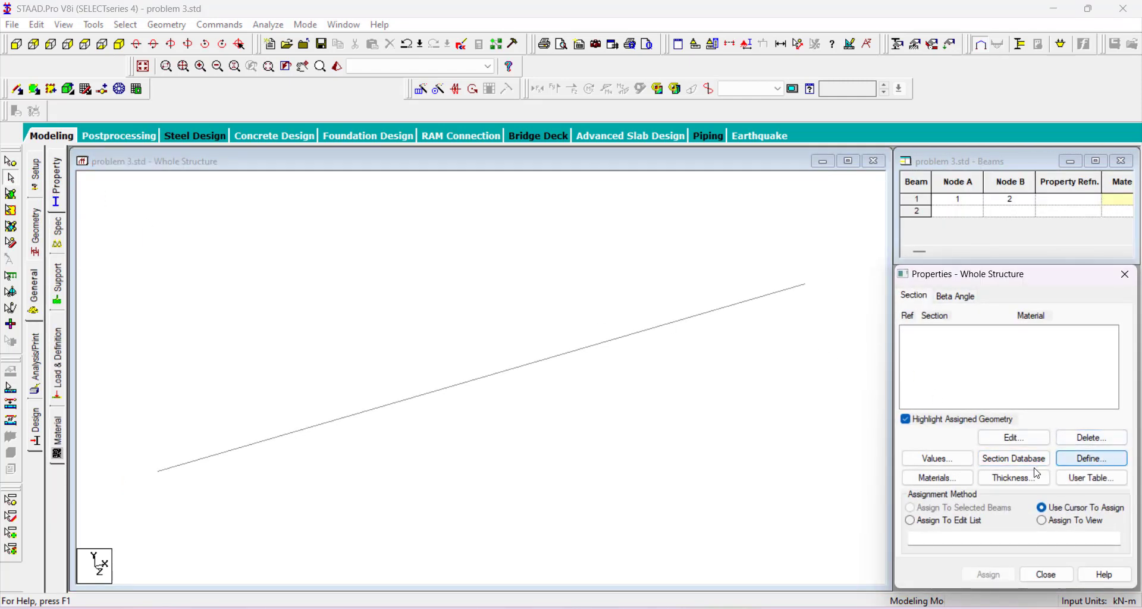
{"action": "left_click", "coordinate": [1092, 458]}
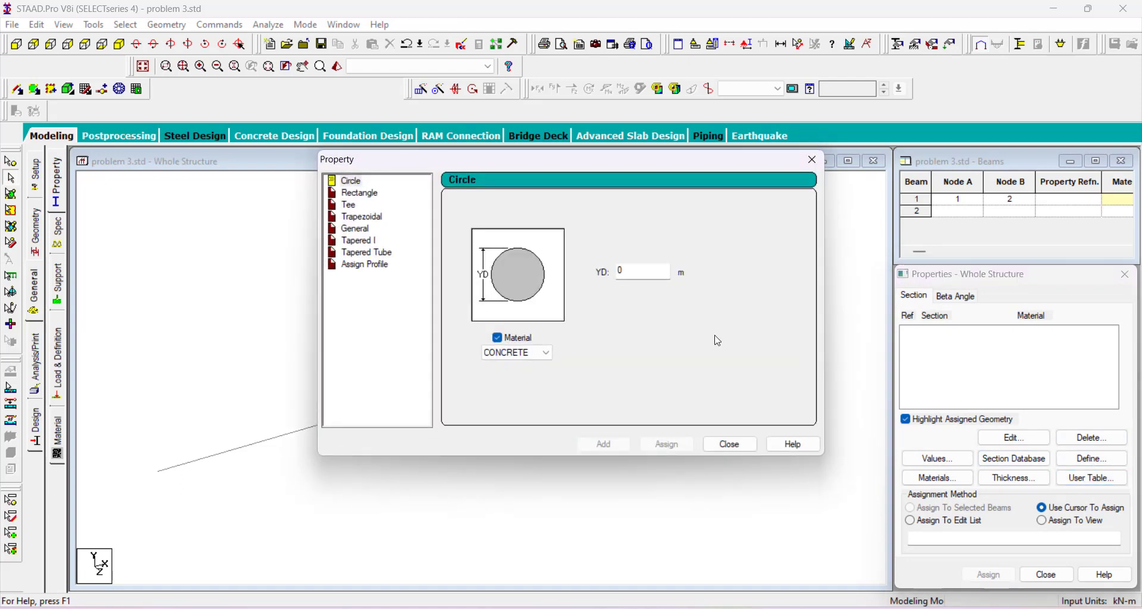
{"action": "left_click", "coordinate": [356, 193]}
{"action": "left_click", "coordinate": [635, 261]}
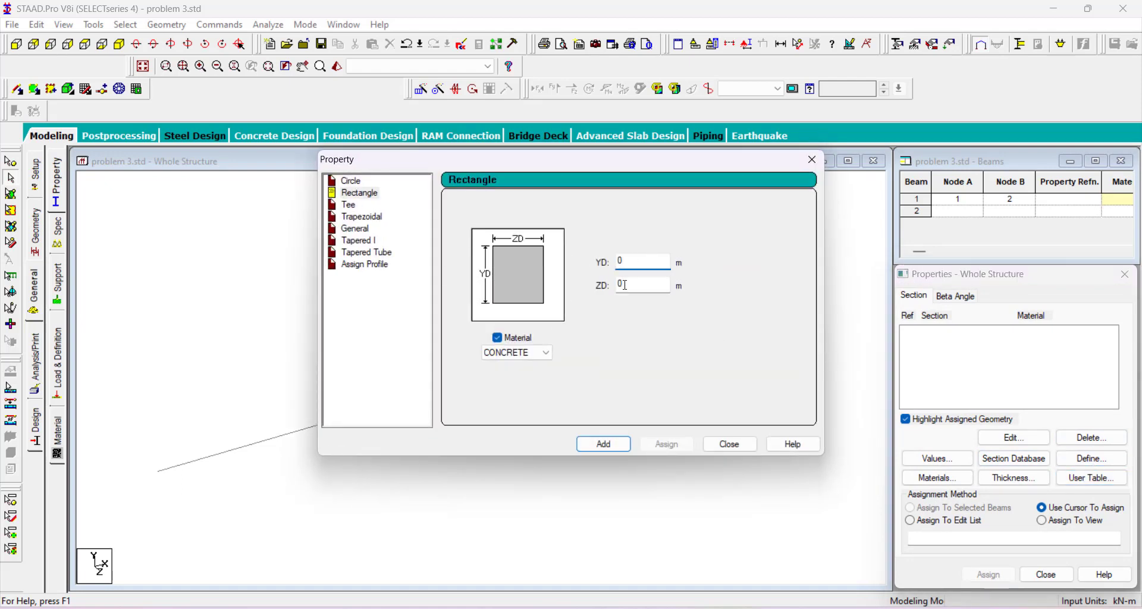
{"action": "left_click", "coordinate": [625, 284]}
{"action": "left_click", "coordinate": [629, 262]}
{"action": "type", "text": ".3"}
{"action": "left_click", "coordinate": [637, 284]}
{"action": "type", "text": ".3"}
{"action": "left_click", "coordinate": [604, 445]}
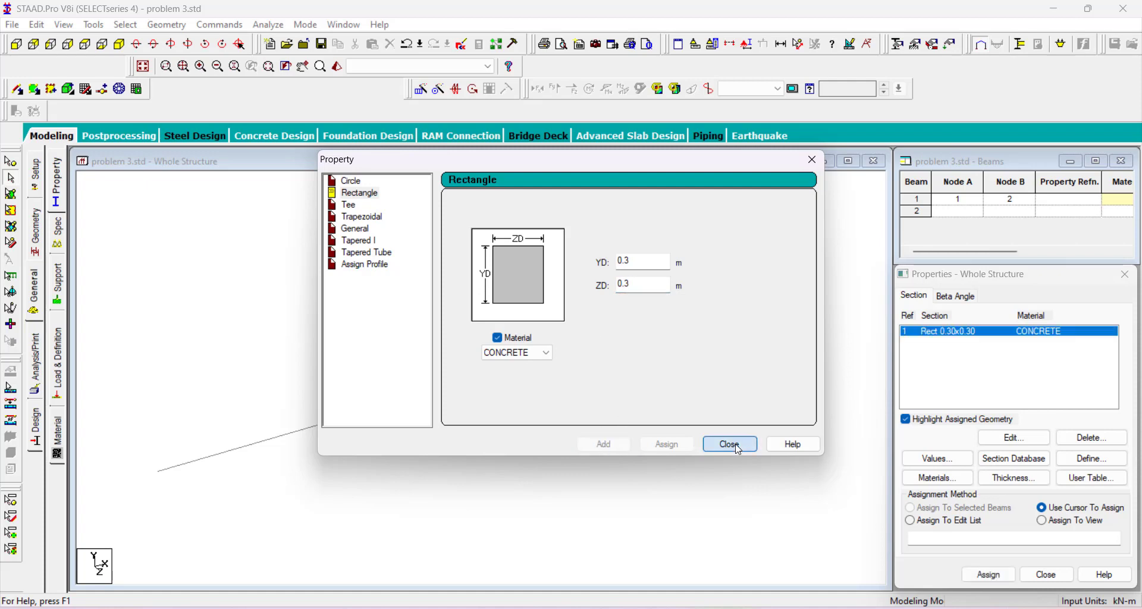
{"action": "left_click", "coordinate": [727, 446]}
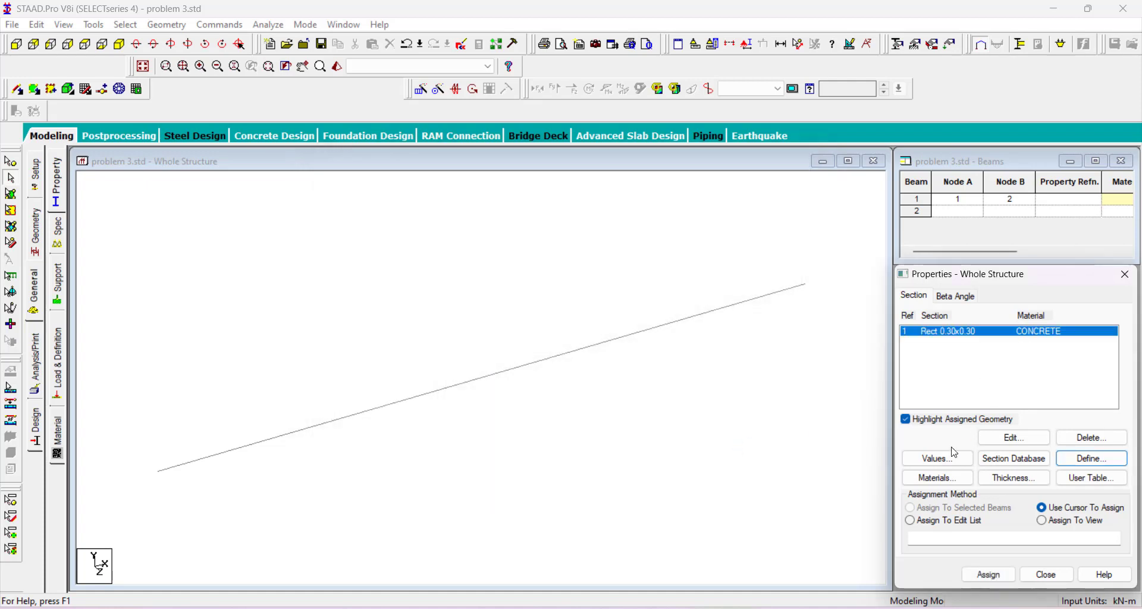
Assign the rectangular concrete section to the selected beam.
{"action": "left_click", "coordinate": [495, 258]}
{"action": "left_click", "coordinate": [568, 359]}
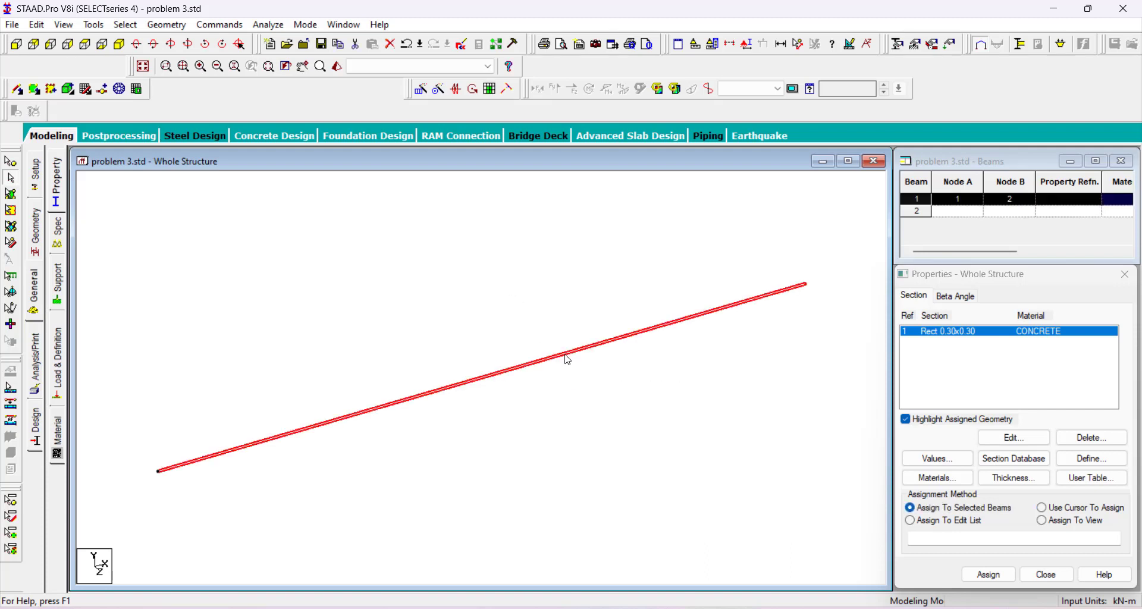
{"action": "left_click", "coordinate": [989, 575]}
{"action": "left_click", "coordinate": [964, 466]}
{"action": "left_click", "coordinate": [585, 436]}
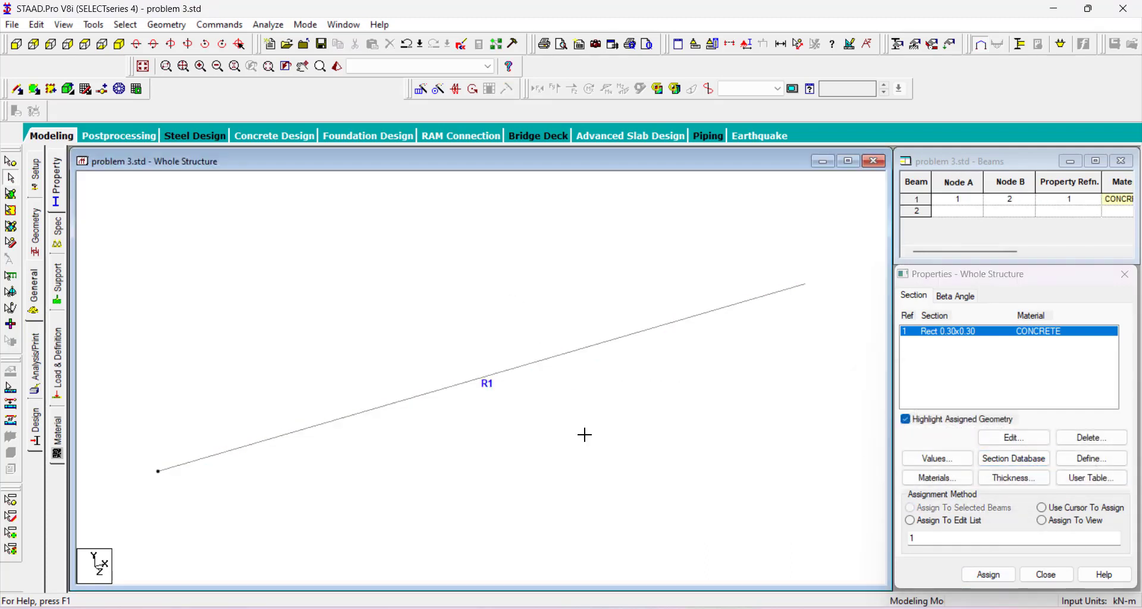
Inspect the beam from different angles in the 3D rendered view, then close that view.
{"action": "left_click", "coordinate": [338, 66]}
{"action": "left_click_drag", "start_coordinate": [614, 435], "coordinate": [545, 167]}
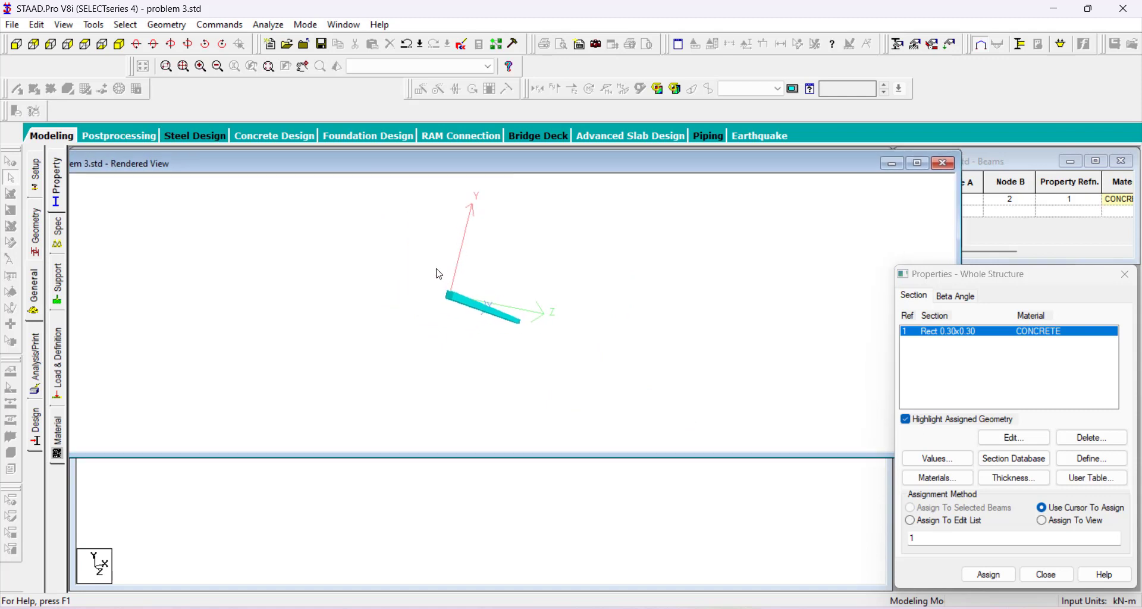
{"action": "mouse_move", "coordinate": [438, 272]}
{"action": "left_mouse_down"}
{"action": "mouse_move", "coordinate": [469, 304]}
{"action": "mouse_move", "coordinate": [438, 301]}
{"action": "mouse_move", "coordinate": [528, 372]}
{"action": "mouse_move", "coordinate": [564, 290]}
{"action": "mouse_move", "coordinate": [410, 296]}
{"action": "mouse_move", "coordinate": [452, 280]}
{"action": "left_mouse_up"}
{"action": "left_click", "coordinate": [944, 164]}
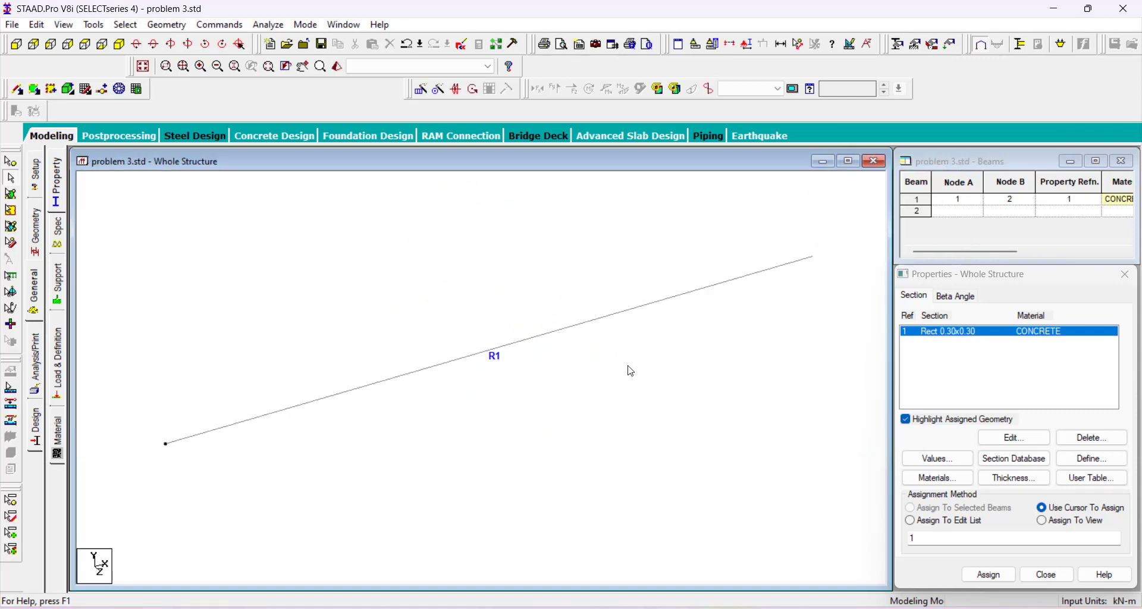
Create a Fixed support for the structure.
{"action": "left_click", "coordinate": [184, 487]}
{"action": "left_click_drag", "start_coordinate": [810, 232], "coordinate": [759, 304]}
{"action": "left_click", "coordinate": [58, 286]}
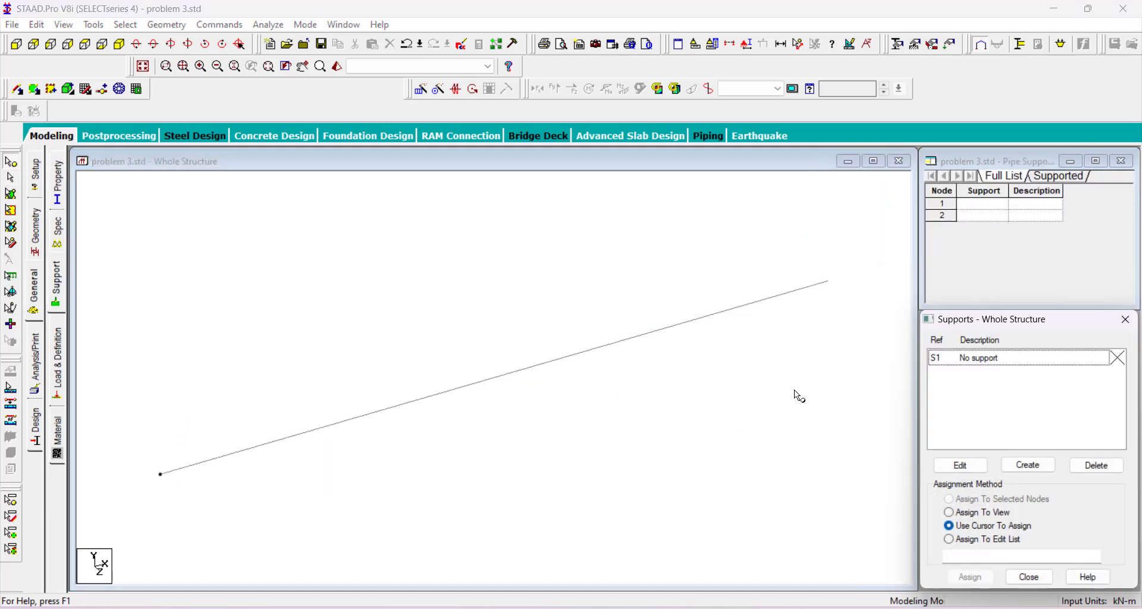
{"action": "left_click", "coordinate": [1036, 468]}
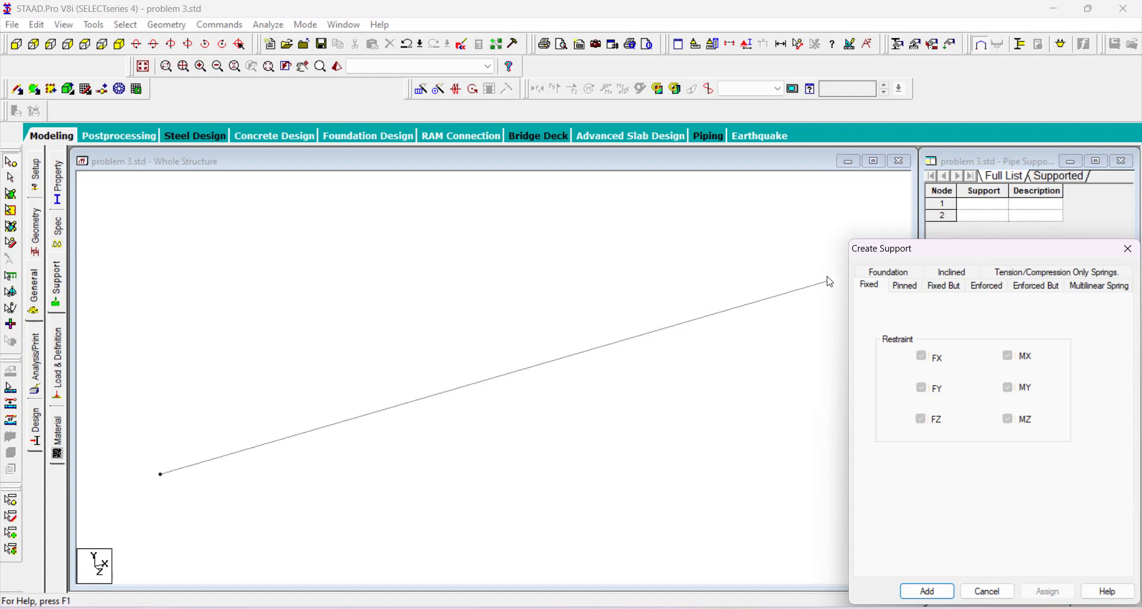
{"action": "left_click", "coordinate": [936, 588]}
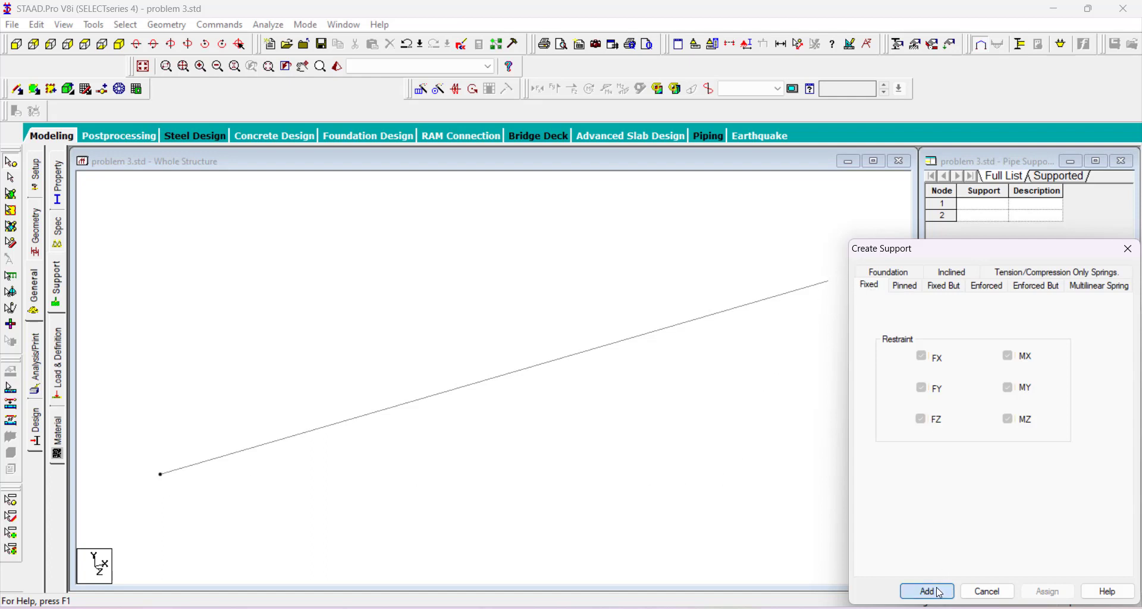
Assign the fixed support to node 1 at the beam's start.
{"action": "left_click", "coordinate": [995, 380]}
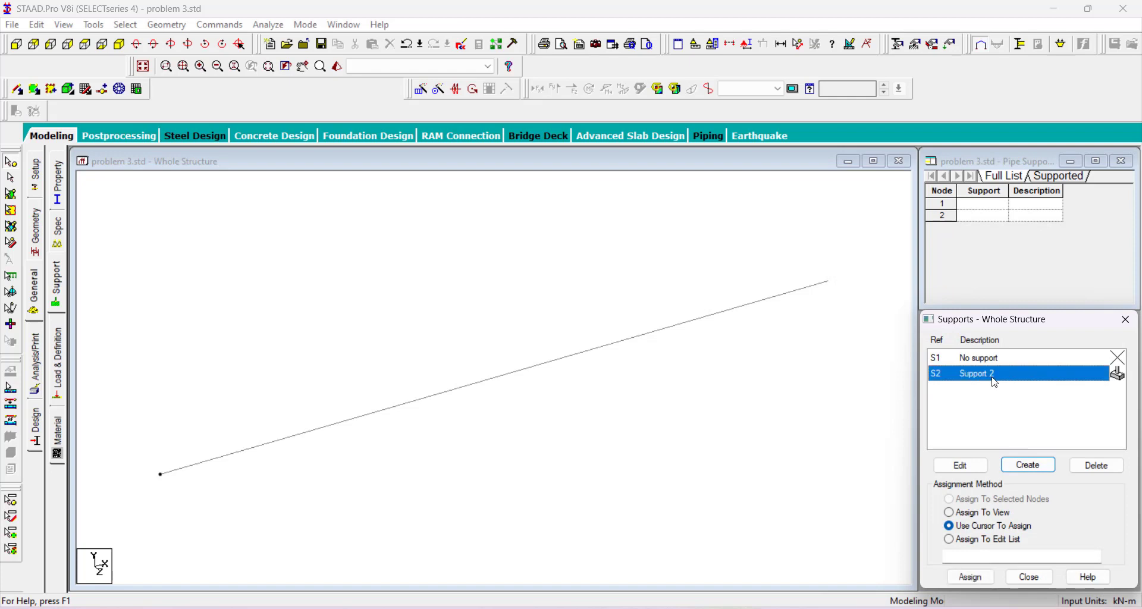
{"action": "left_click", "coordinate": [160, 474]}
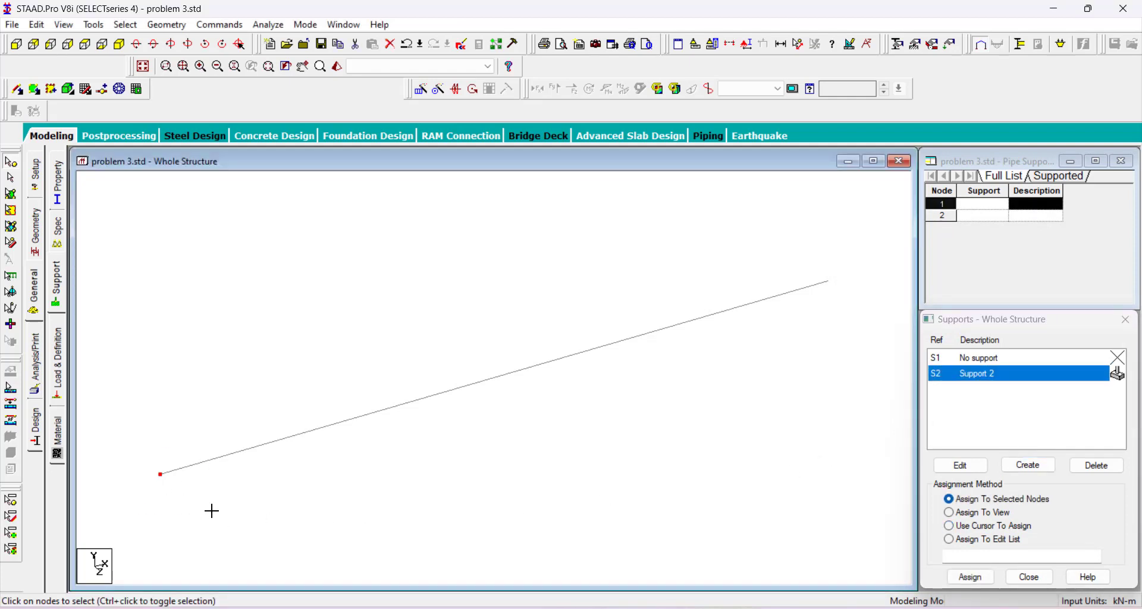
{"action": "left_click", "coordinate": [987, 578]}
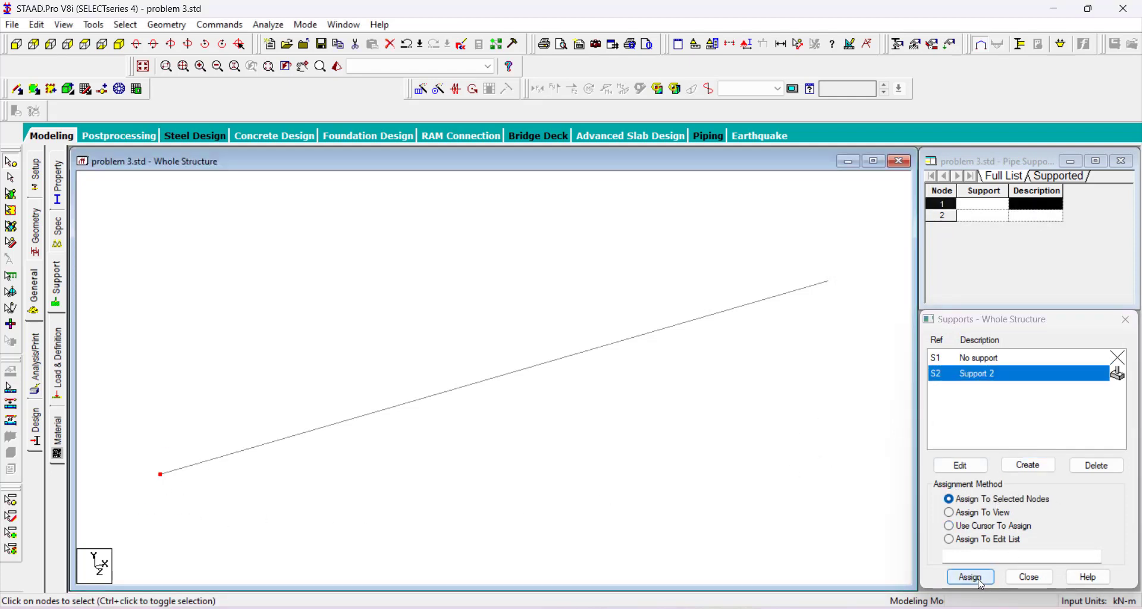
{"action": "left_click", "coordinate": [1039, 491]}
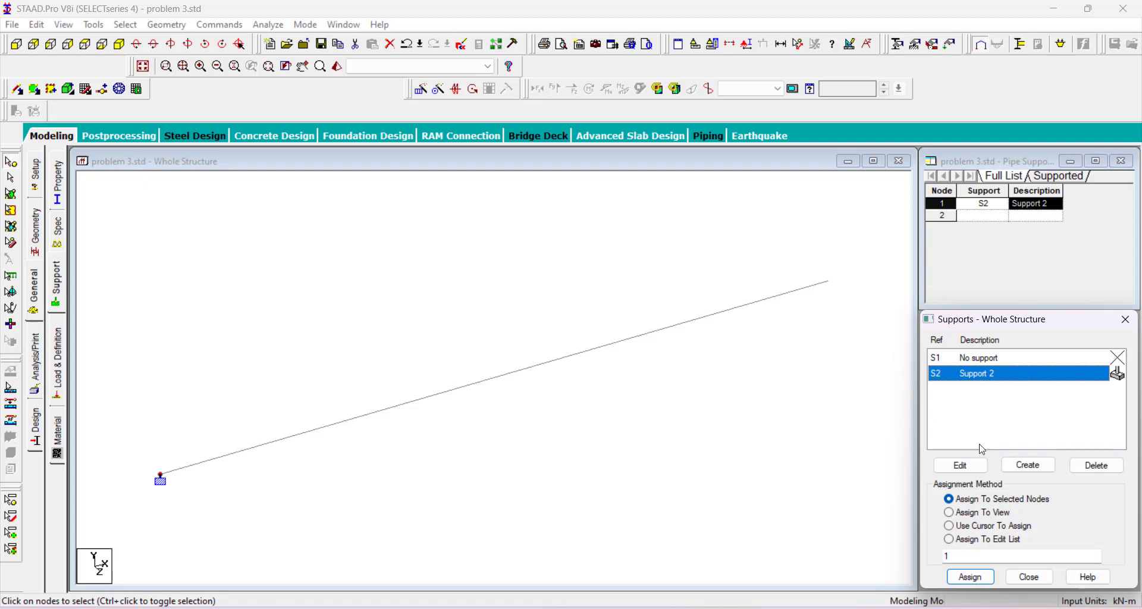
Create a Fixed But support with FX, FZ, MX, MY and MZ released.
{"action": "left_click", "coordinate": [1023, 467]}
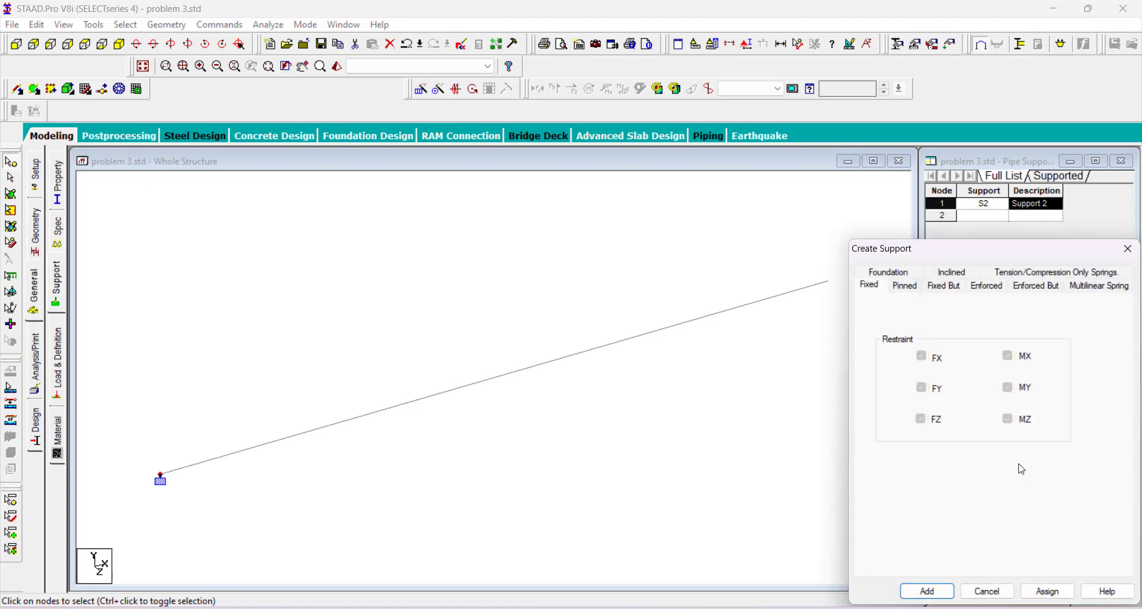
{"action": "left_click", "coordinate": [944, 288]}
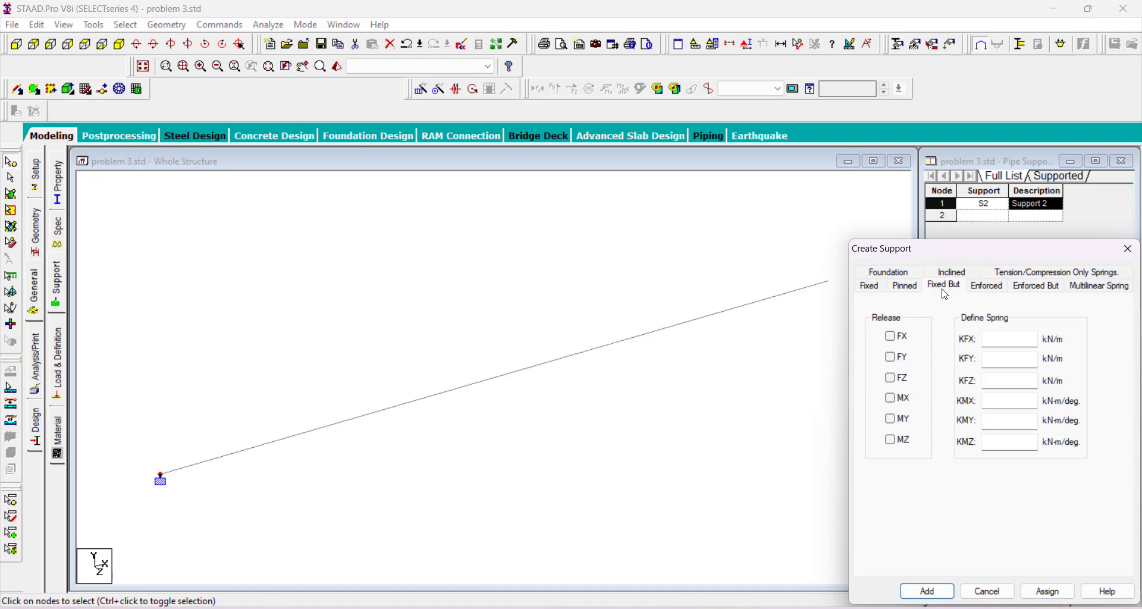
{"action": "left_click", "coordinate": [891, 337]}
{"action": "left_click", "coordinate": [892, 378]}
{"action": "left_click", "coordinate": [889, 398]}
{"action": "left_click", "coordinate": [890, 419]}
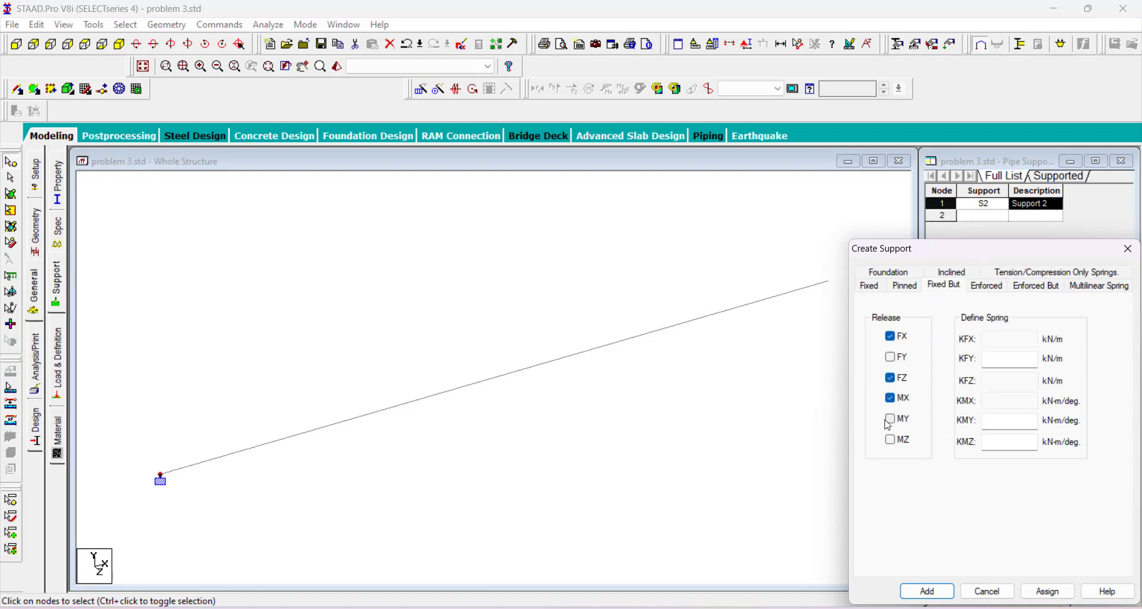
{"action": "left_click", "coordinate": [897, 445]}
{"action": "left_click", "coordinate": [931, 591]}
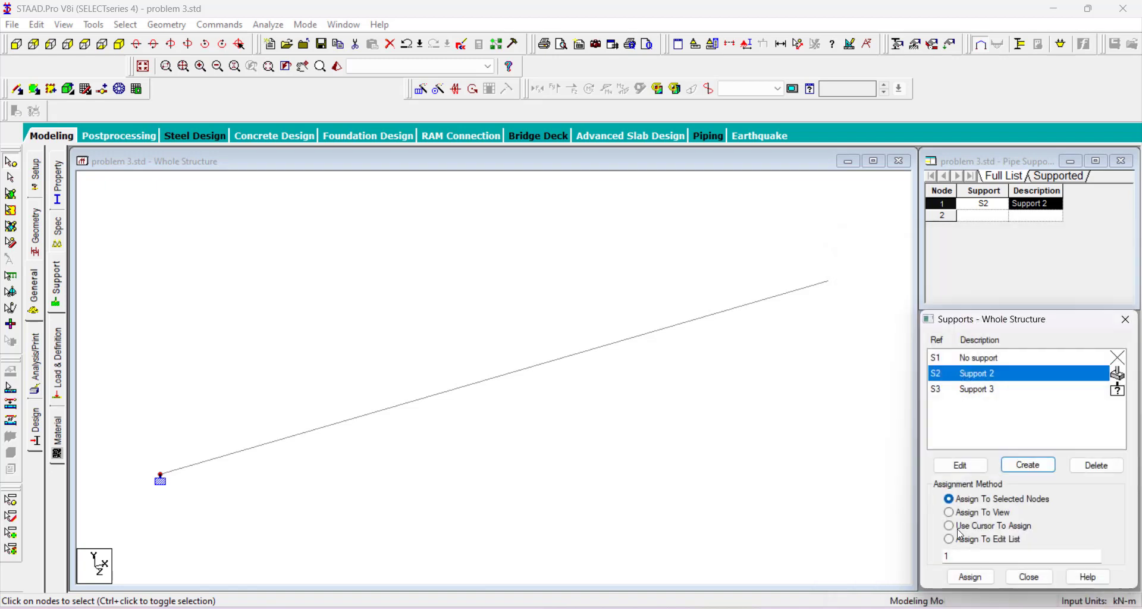
Assign the Fixed But support to node 2 at the beam's far end and clear the selection.
{"action": "left_click", "coordinate": [994, 390]}
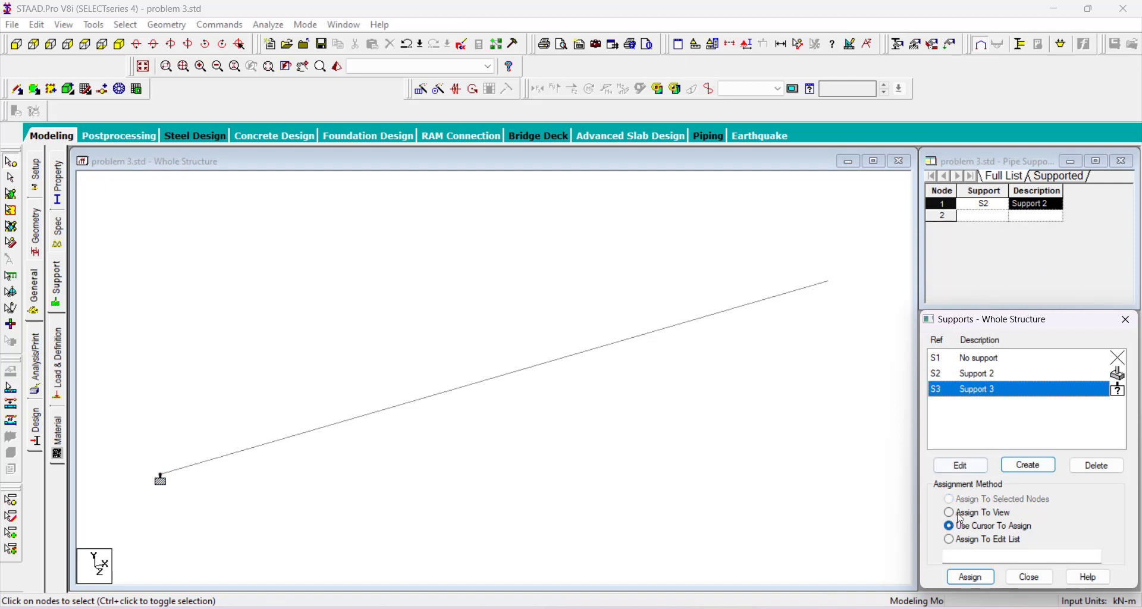
{"action": "left_click_drag", "start_coordinate": [798, 266], "coordinate": [874, 309]}
{"action": "left_click", "coordinate": [970, 577]}
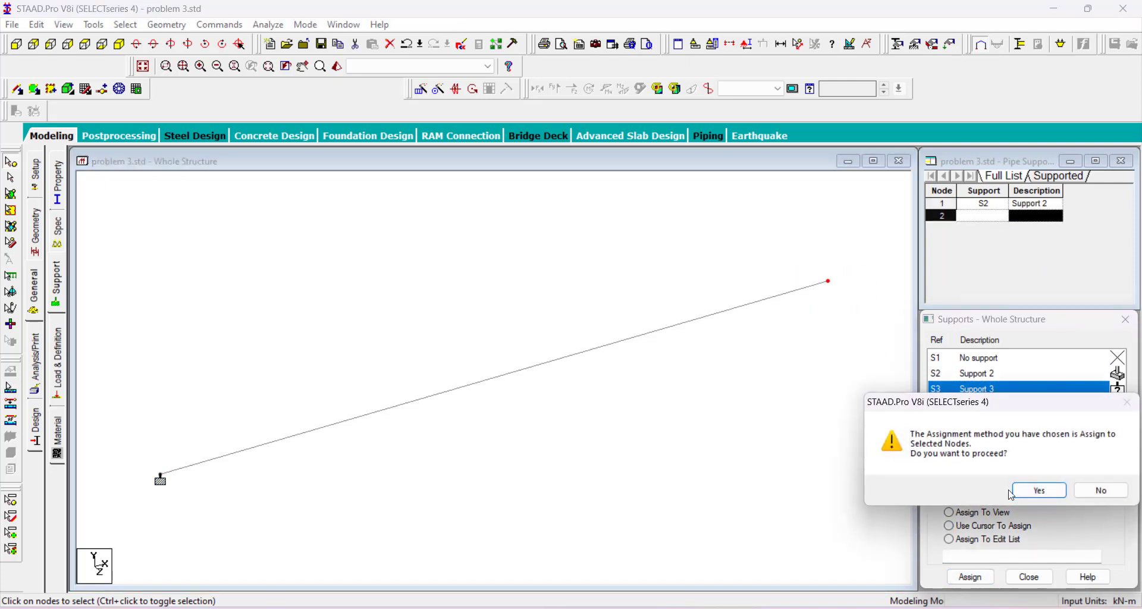
{"action": "left_click", "coordinate": [1040, 490]}
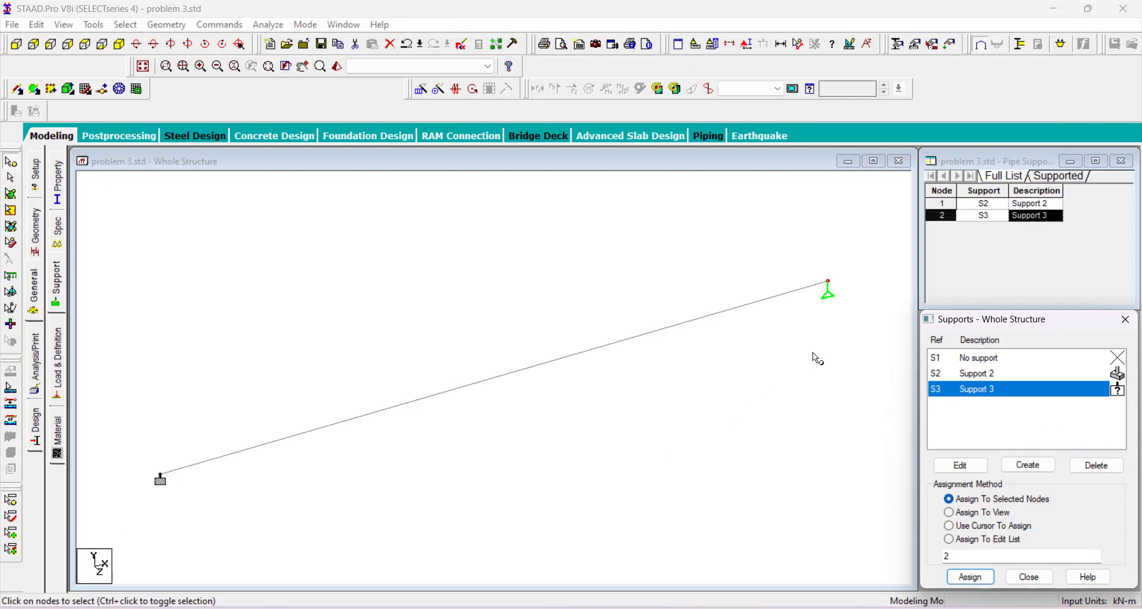
{"action": "left_click", "coordinate": [859, 340]}
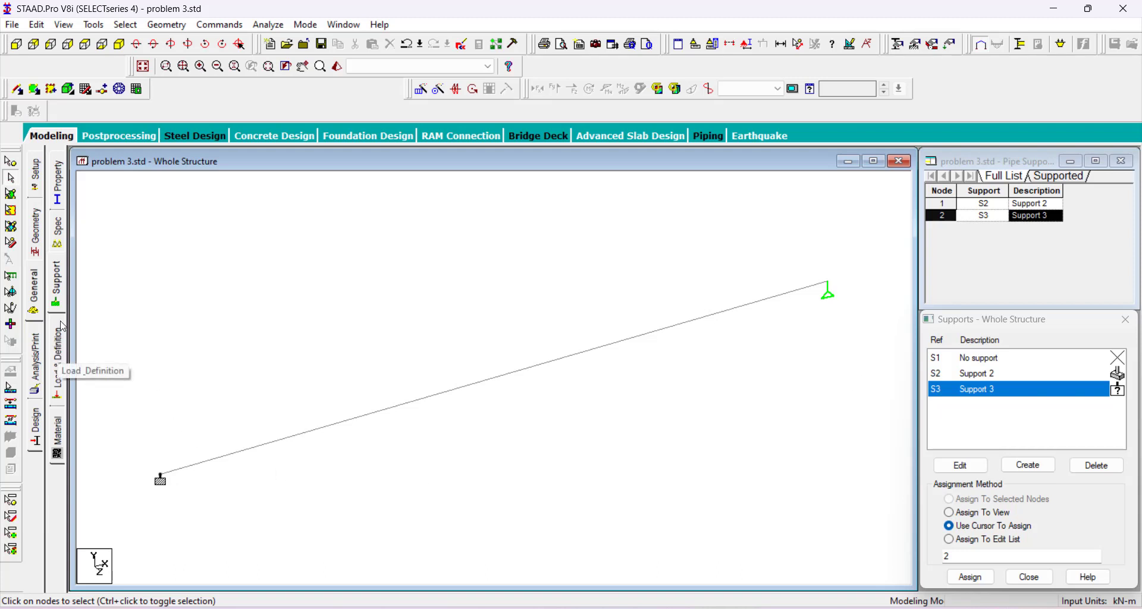
Add primary load case 1 with loading type Dead and the title DL.
{"action": "left_click", "coordinate": [58, 357]}
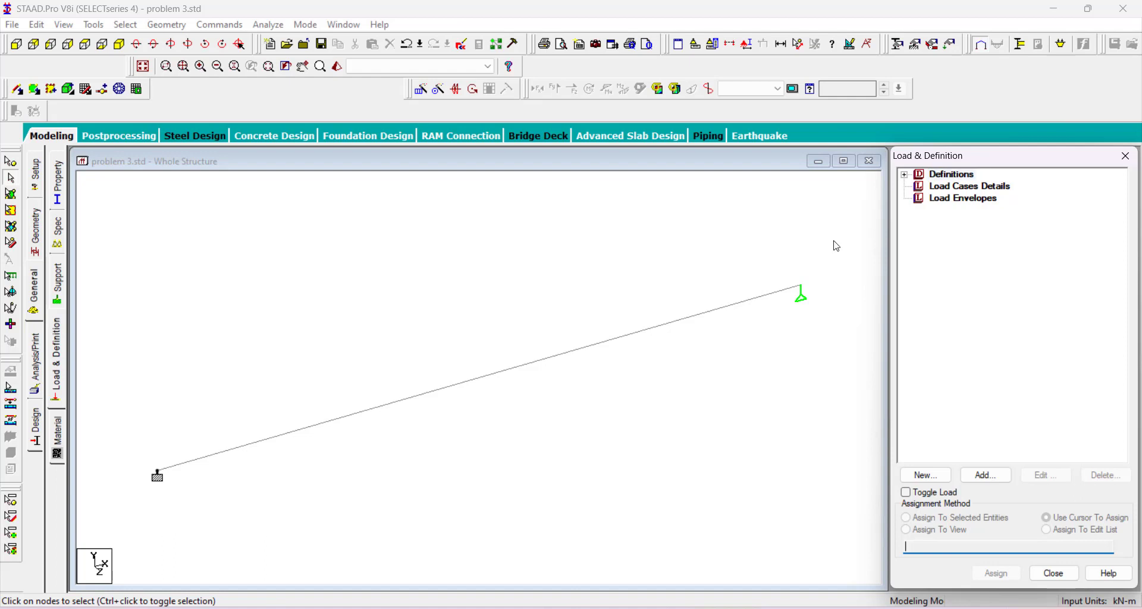
{"action": "left_click", "coordinate": [953, 188]}
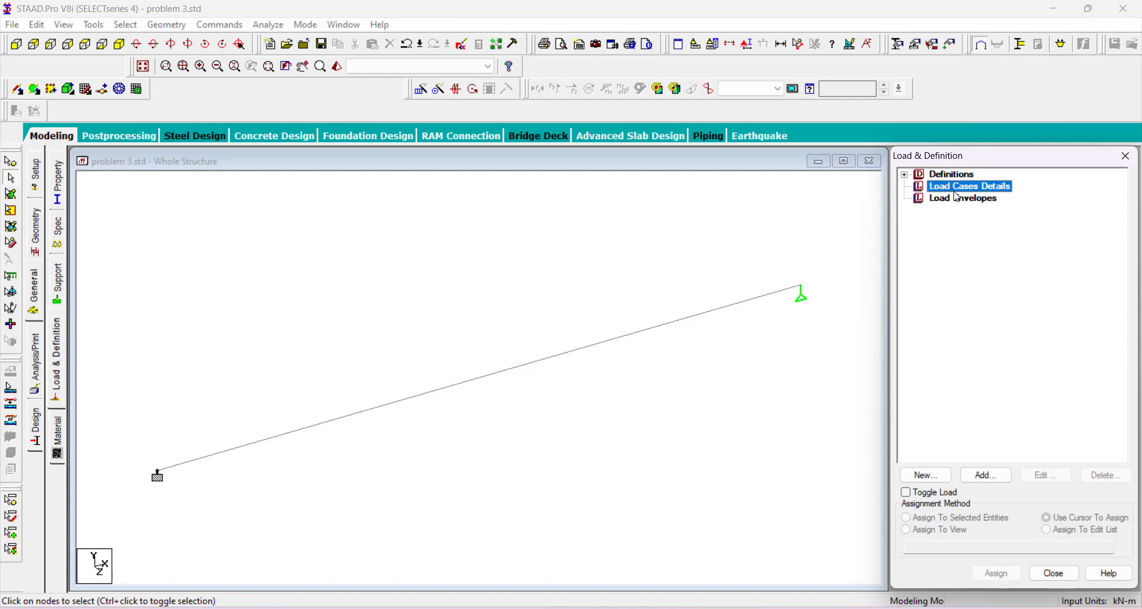
{"action": "left_click", "coordinate": [985, 475]}
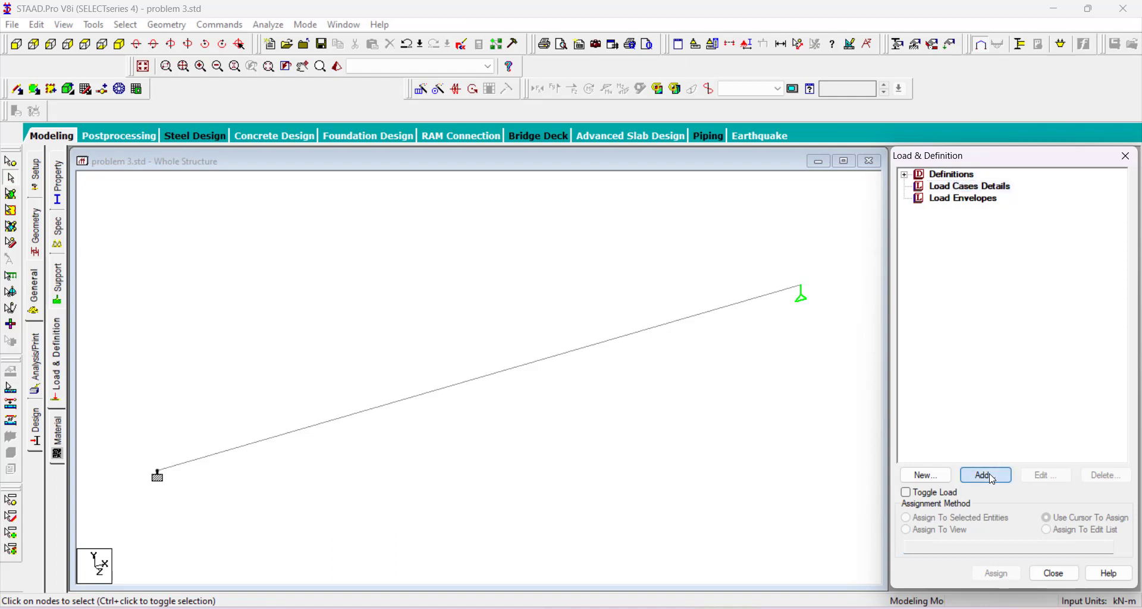
{"action": "left_click", "coordinate": [687, 228]}
{"action": "left_click", "coordinate": [660, 240]}
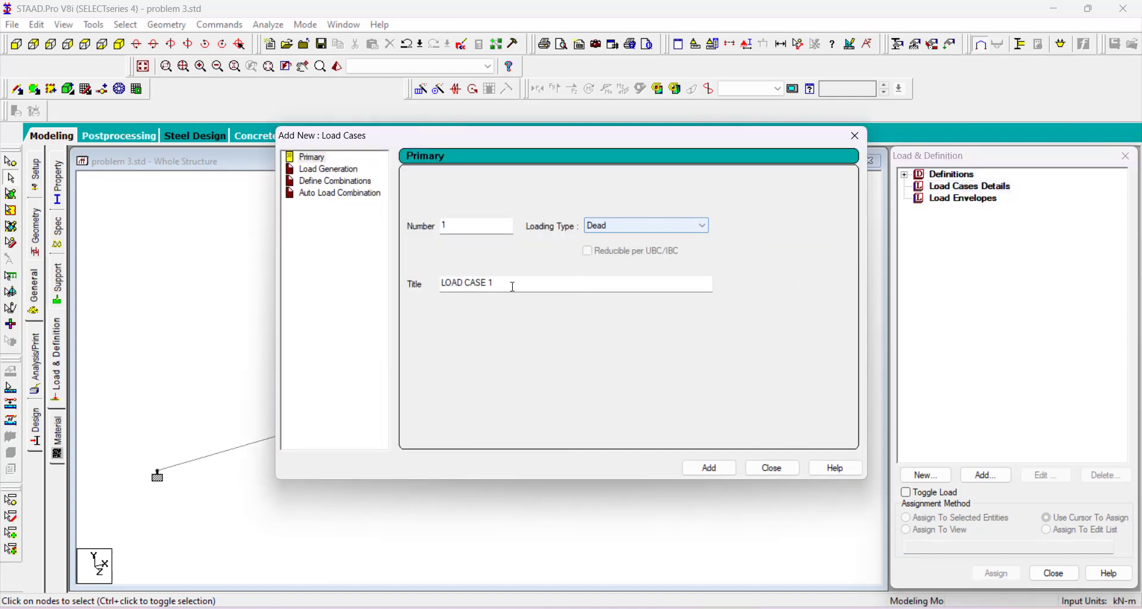
{"action": "left_click_drag", "start_coordinate": [503, 284], "coordinate": [425, 279]}
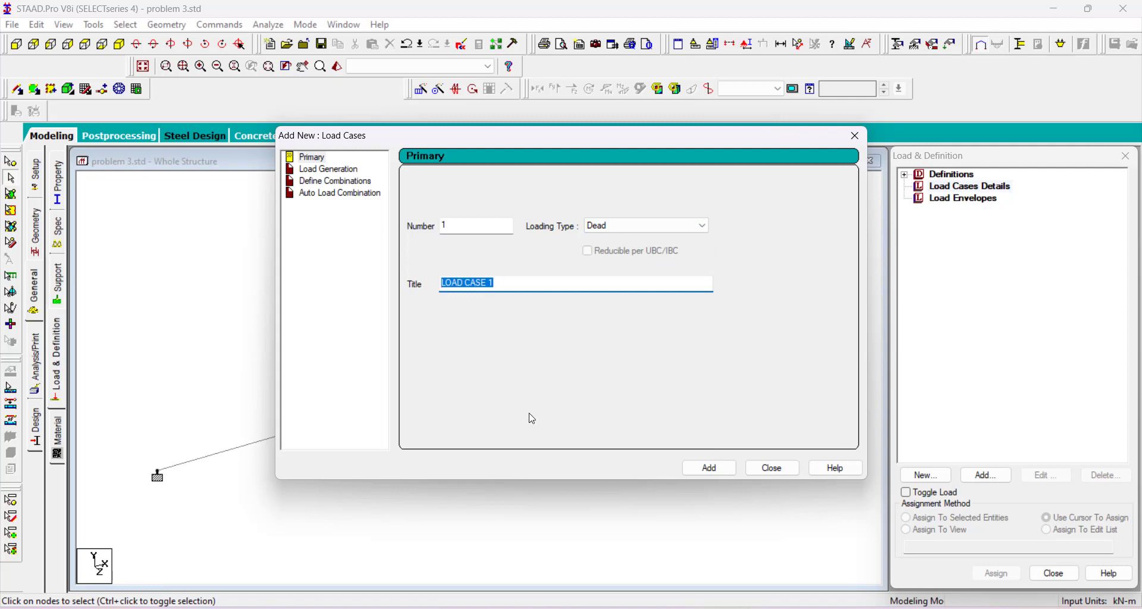
{"action": "type", "text": "DL"}
{"action": "left_click", "coordinate": [716, 469]}
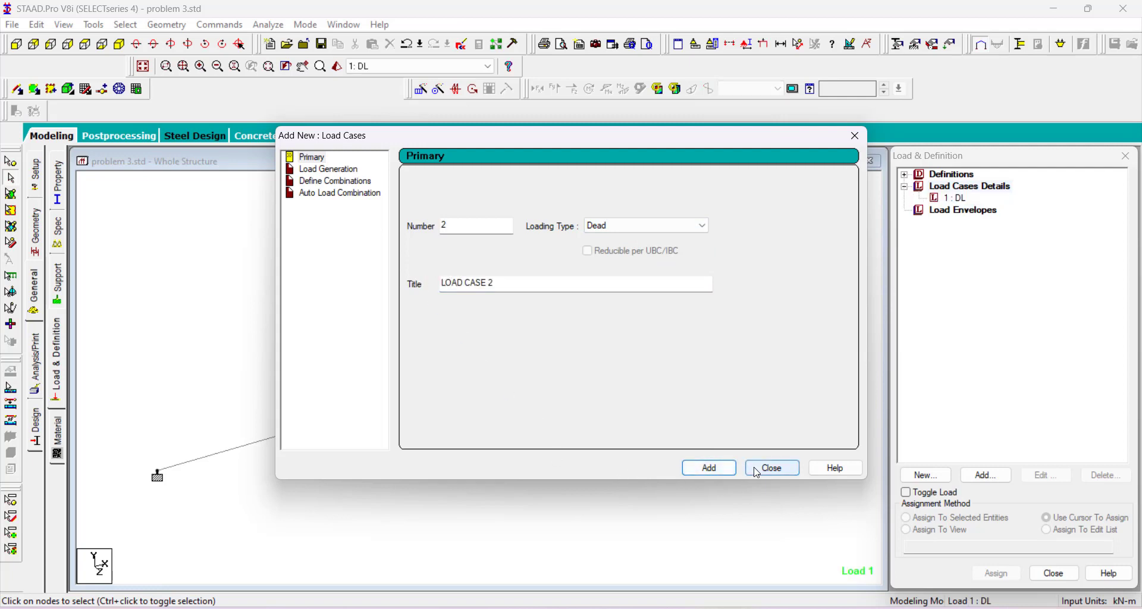
Add a selfweight load in the Y direction with factor -1 to load case DL.
{"action": "left_click", "coordinate": [772, 468]}
{"action": "left_click", "coordinate": [962, 199]}
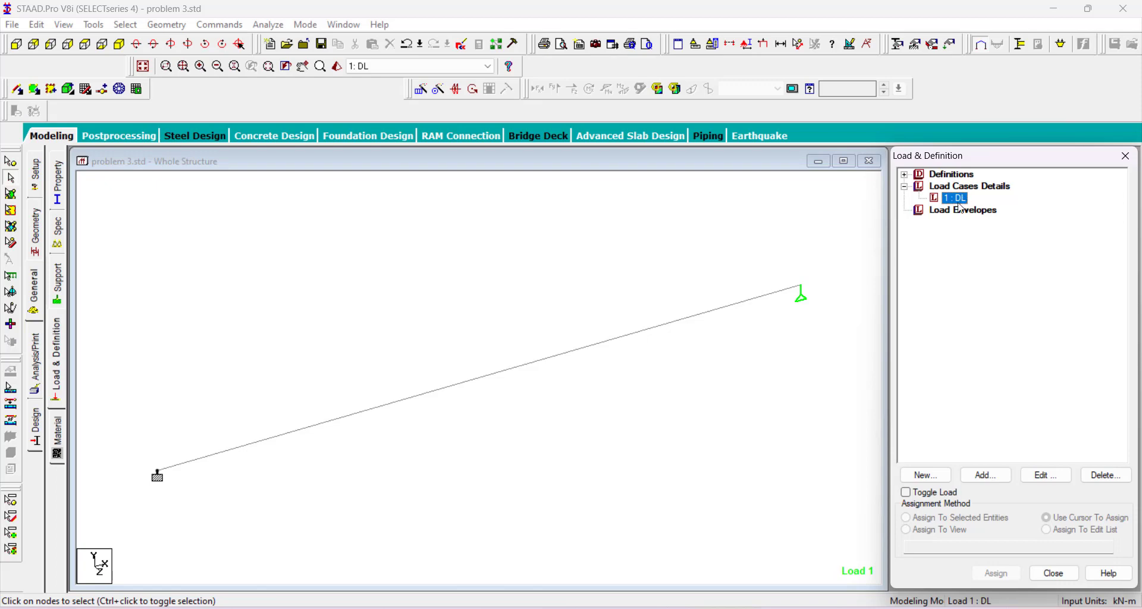
{"action": "left_click", "coordinate": [991, 478]}
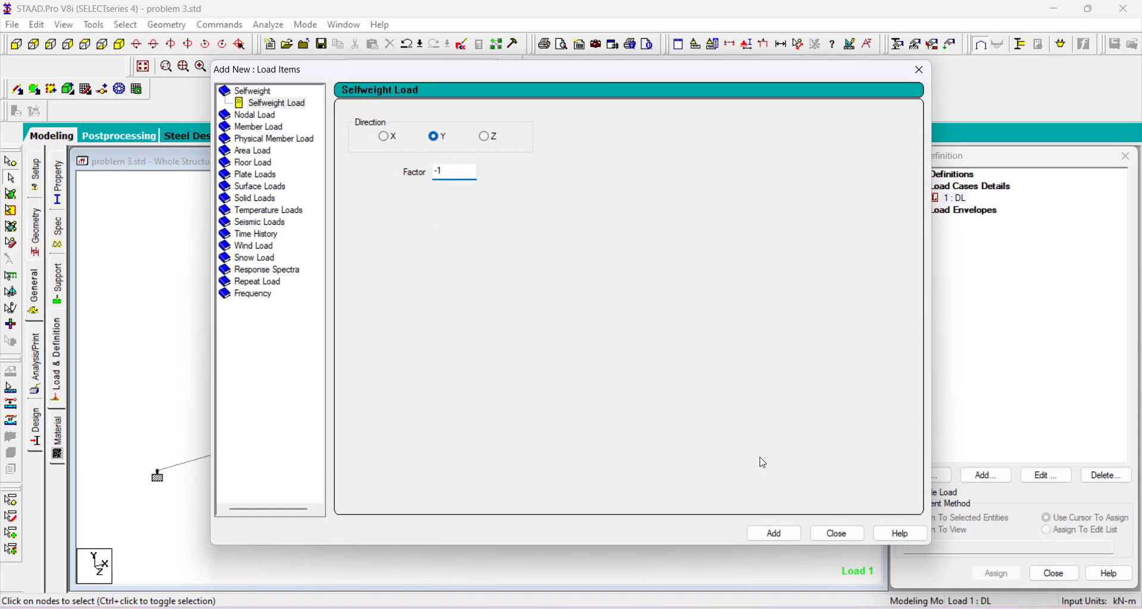
{"action": "left_click", "coordinate": [789, 535]}
{"action": "left_click", "coordinate": [838, 534]}
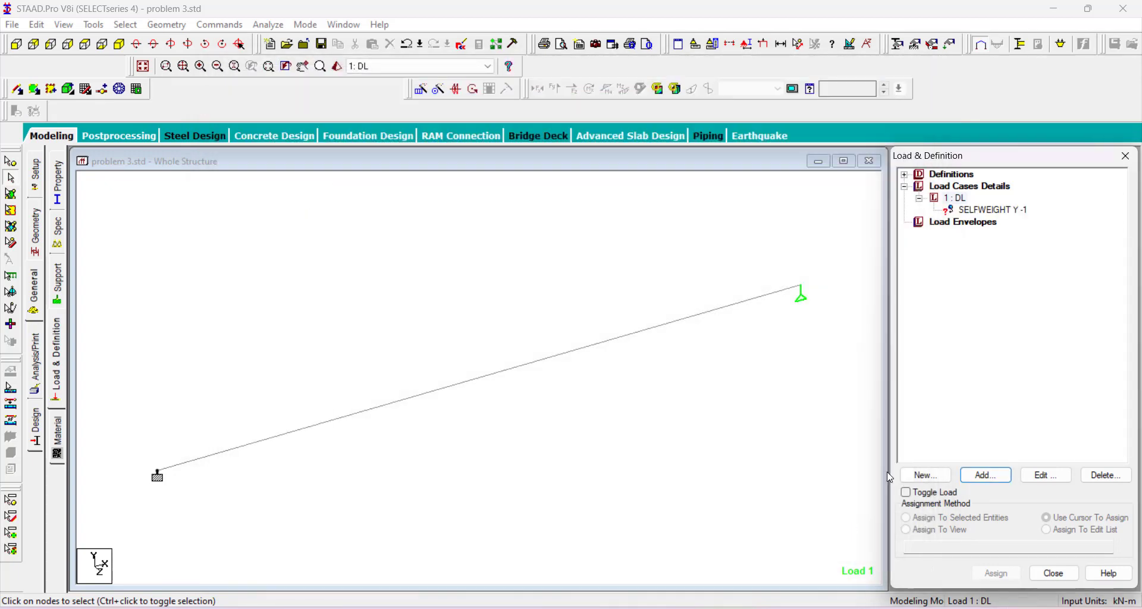
Assign the selfweight load to the selected beam and clear the selection.
{"action": "left_click", "coordinate": [987, 209]}
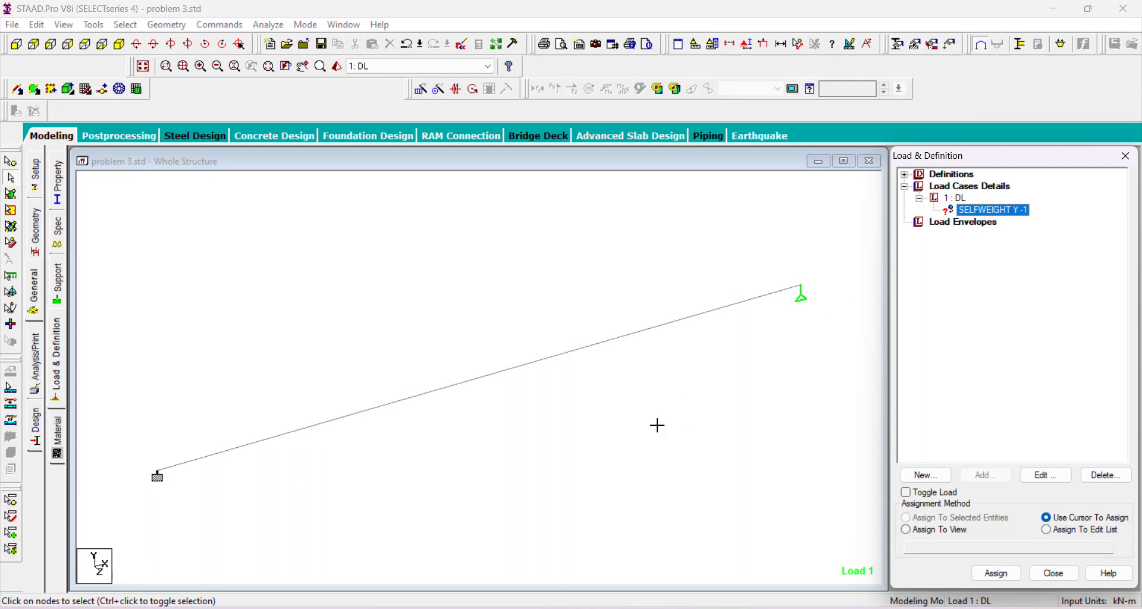
{"action": "left_click_drag", "start_coordinate": [670, 443], "coordinate": [485, 284]}
{"action": "left_click", "coordinate": [559, 355]}
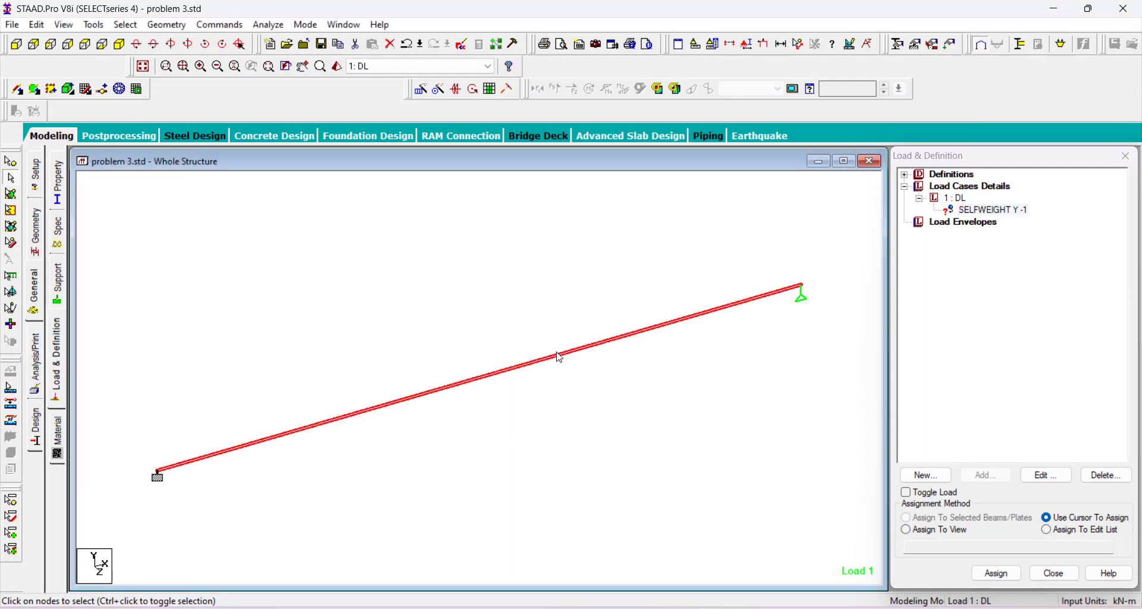
{"action": "left_click", "coordinate": [931, 523]}
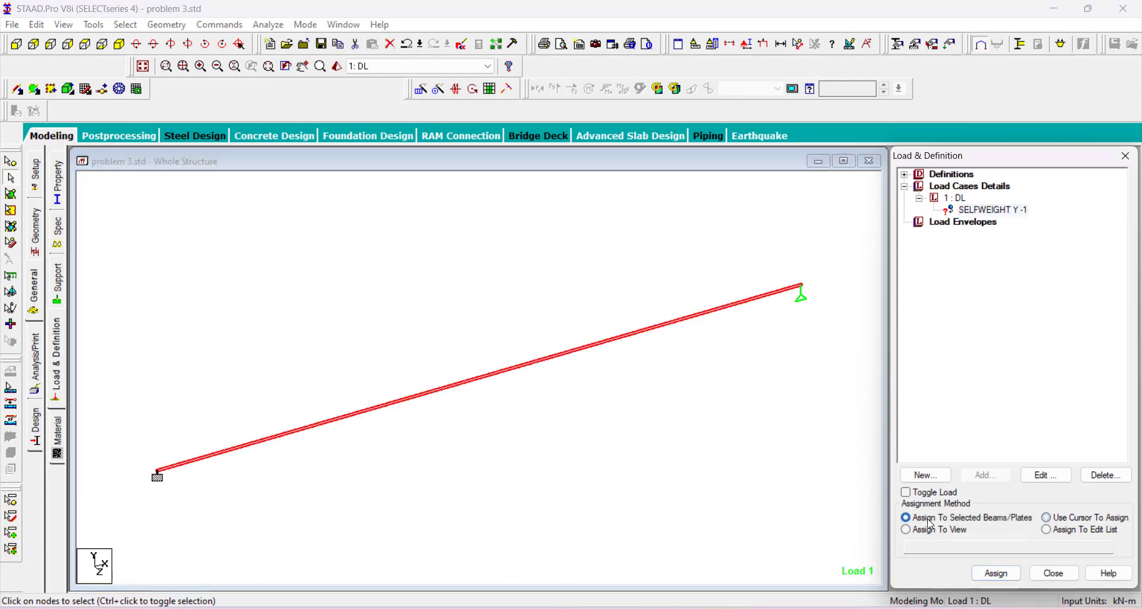
{"action": "left_click", "coordinate": [996, 573]}
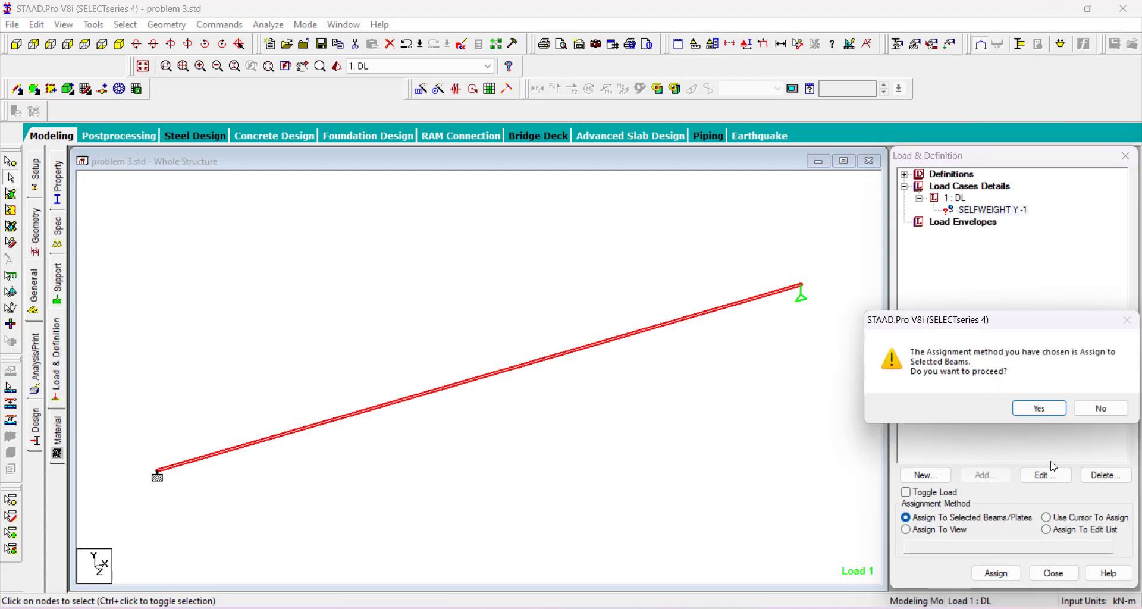
{"action": "left_click", "coordinate": [1039, 409]}
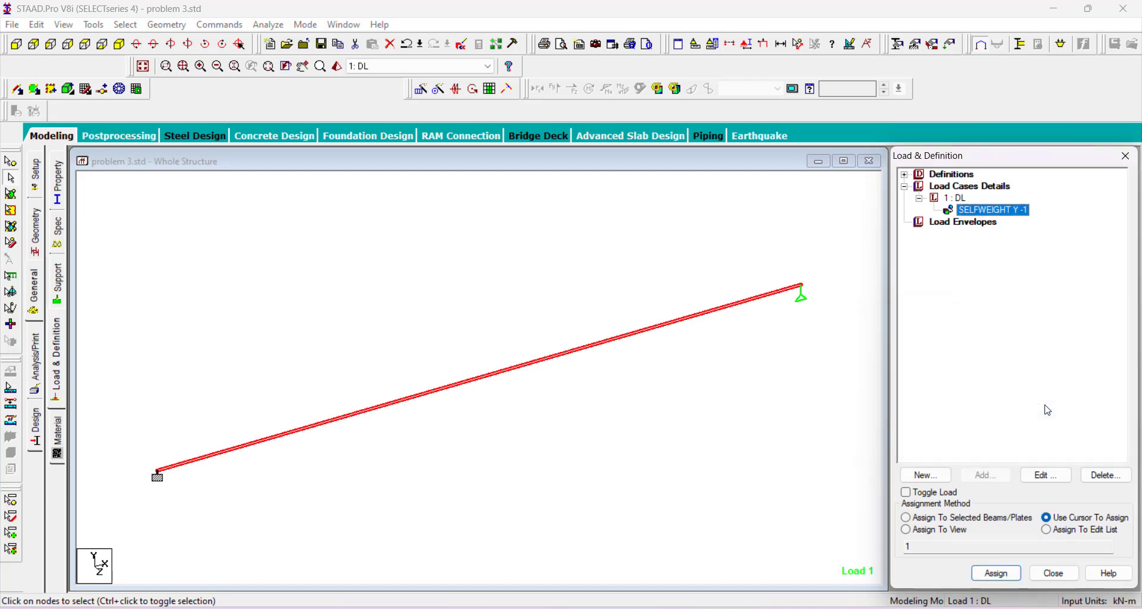
{"action": "left_click", "coordinate": [776, 390]}
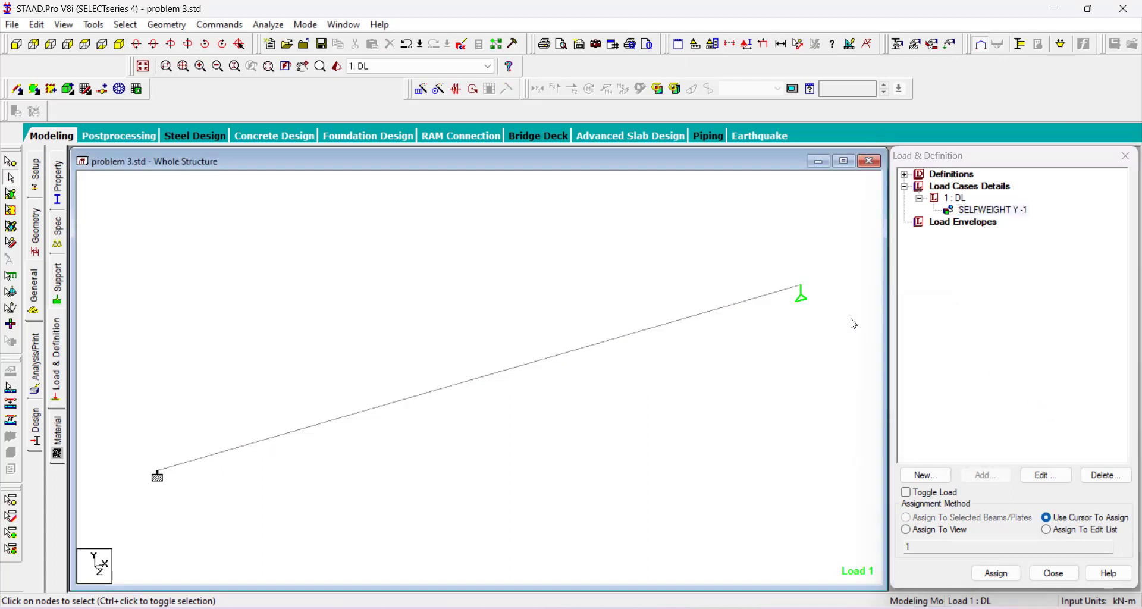
{"action": "left_click_drag", "start_coordinate": [813, 331], "coordinate": [766, 401]}
Add a concentrated member force of -10 kN in the GY direction to load case DL, leaving d1 and d2 blank.
{"action": "left_click", "coordinate": [962, 197]}
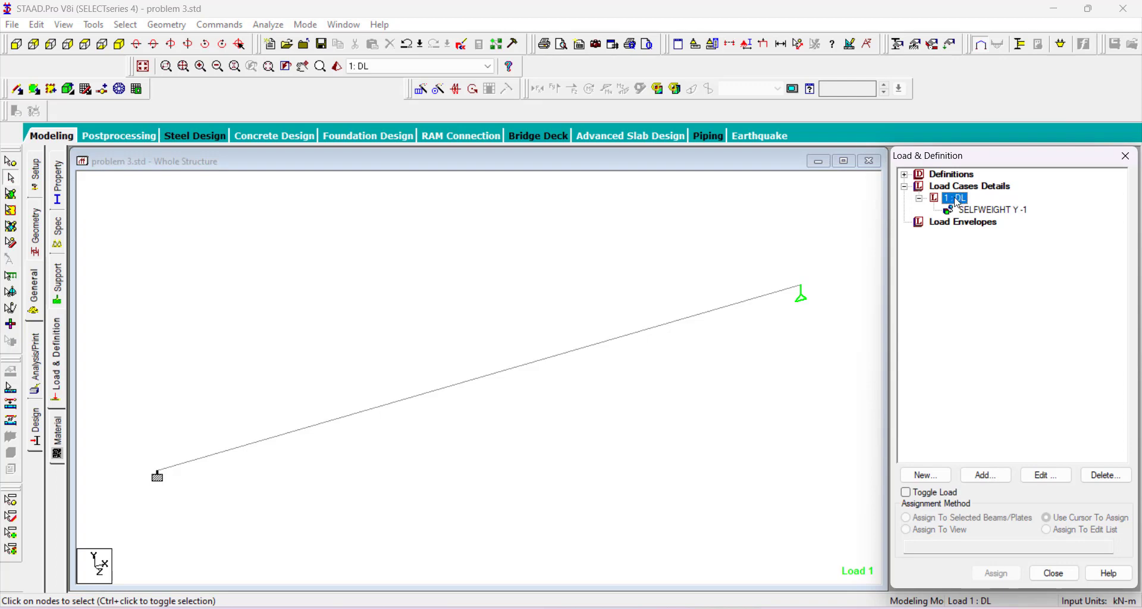
{"action": "left_click", "coordinate": [986, 475]}
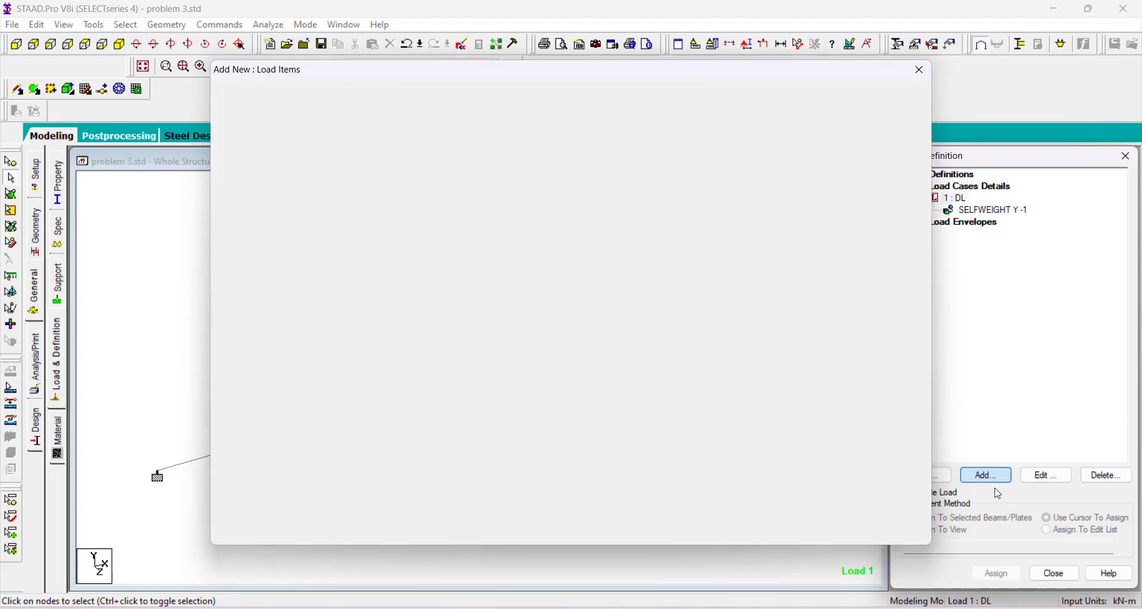
{"action": "left_click", "coordinate": [263, 127]}
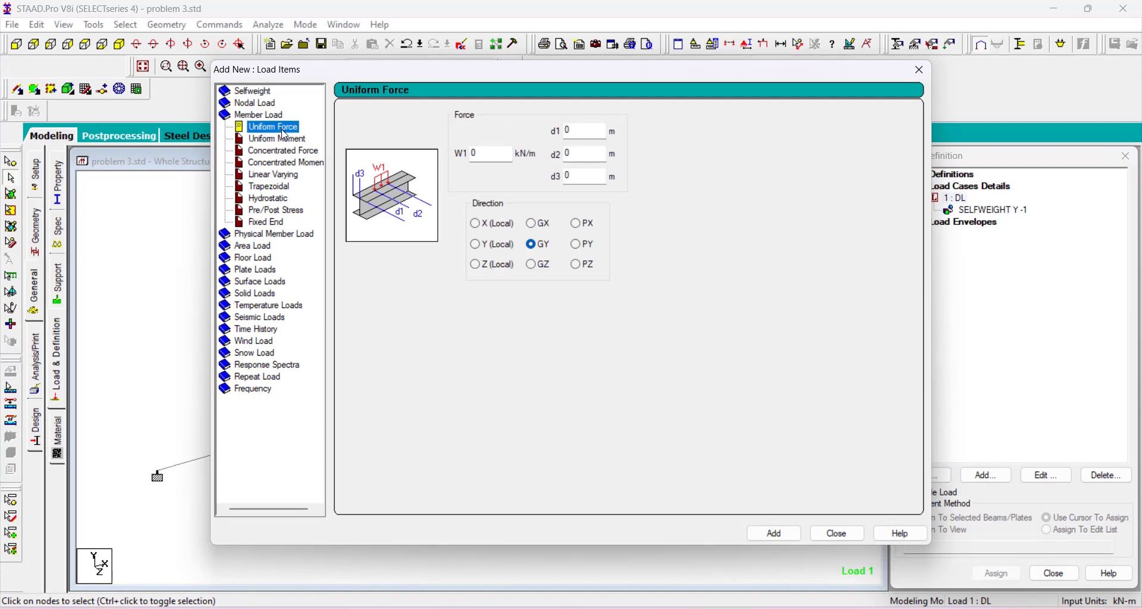
{"action": "left_click", "coordinate": [299, 152]}
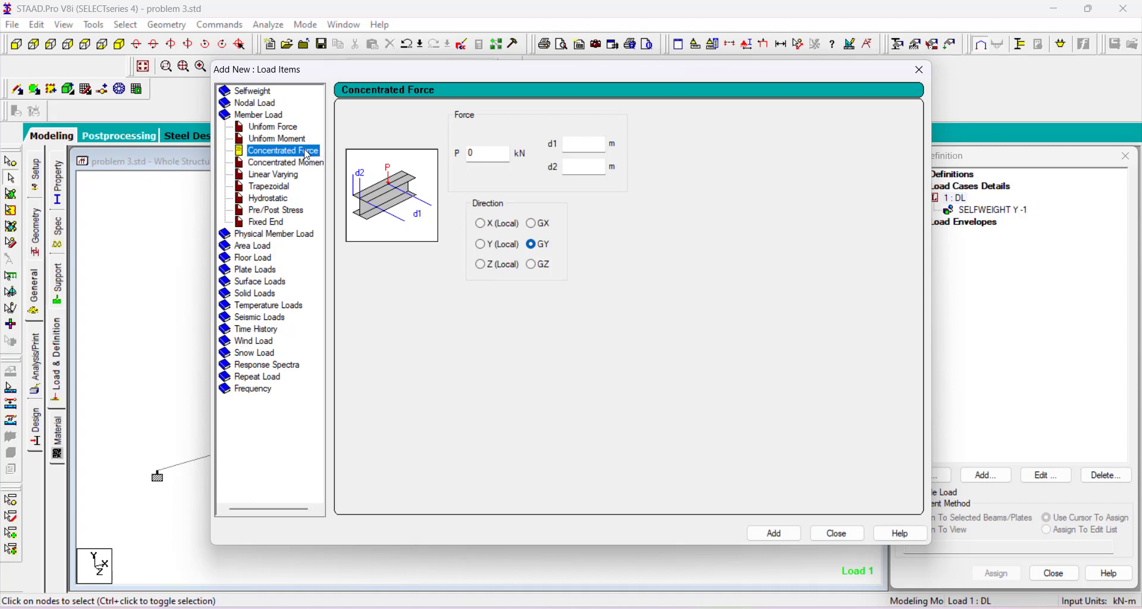
{"action": "double_click", "coordinate": [486, 155]}
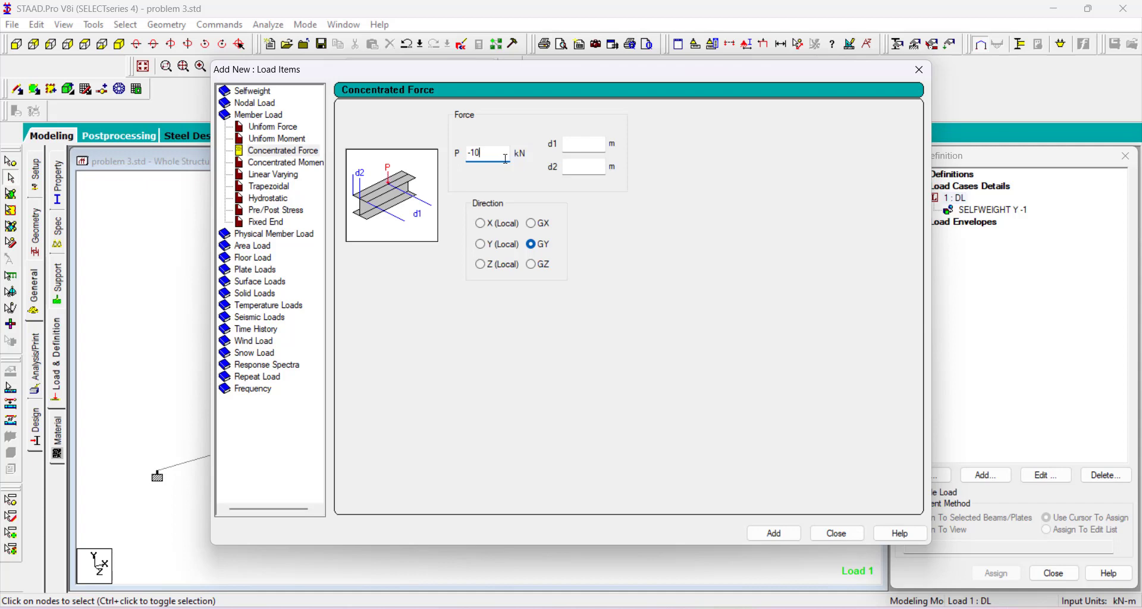
{"action": "left_click", "coordinate": [571, 142]}
{"action": "left_click", "coordinate": [582, 164]}
{"action": "left_click", "coordinate": [485, 153]}
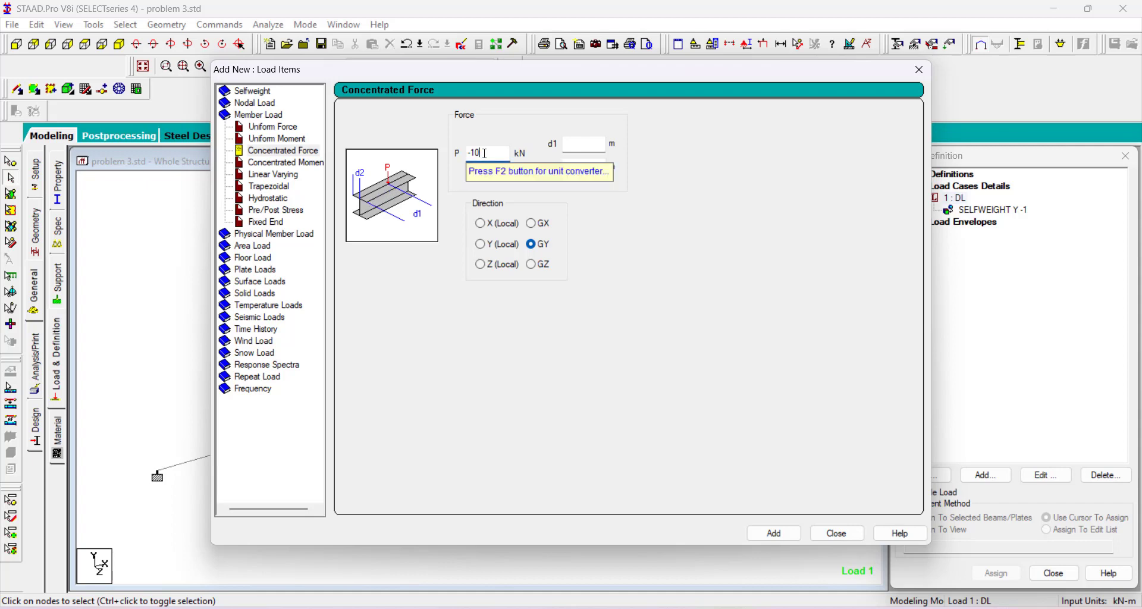
{"action": "left_click", "coordinate": [579, 144]}
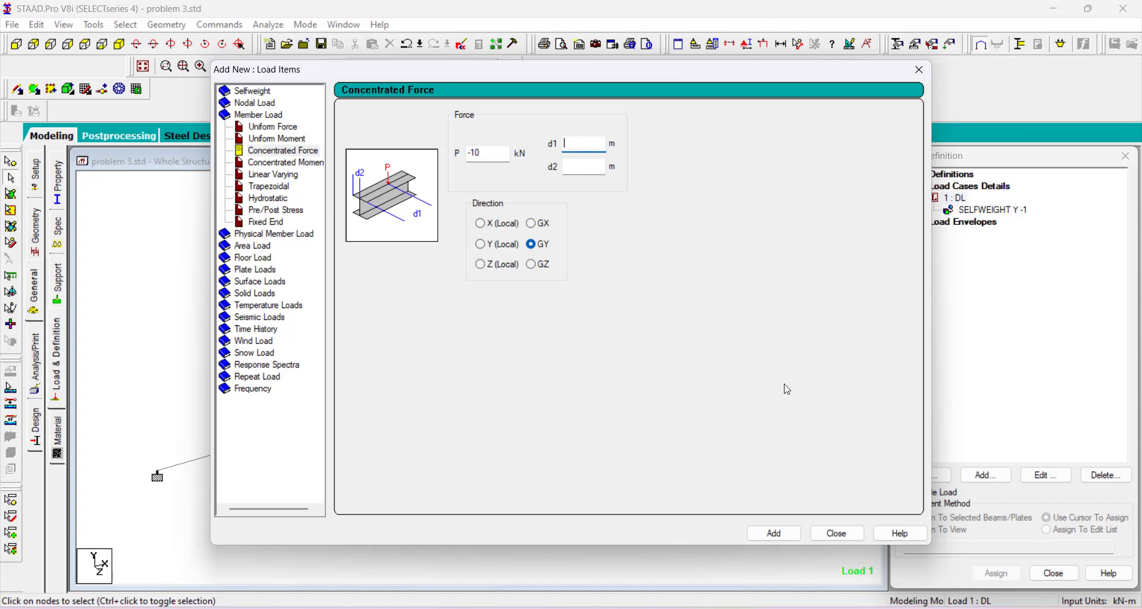
{"action": "left_click", "coordinate": [781, 526]}
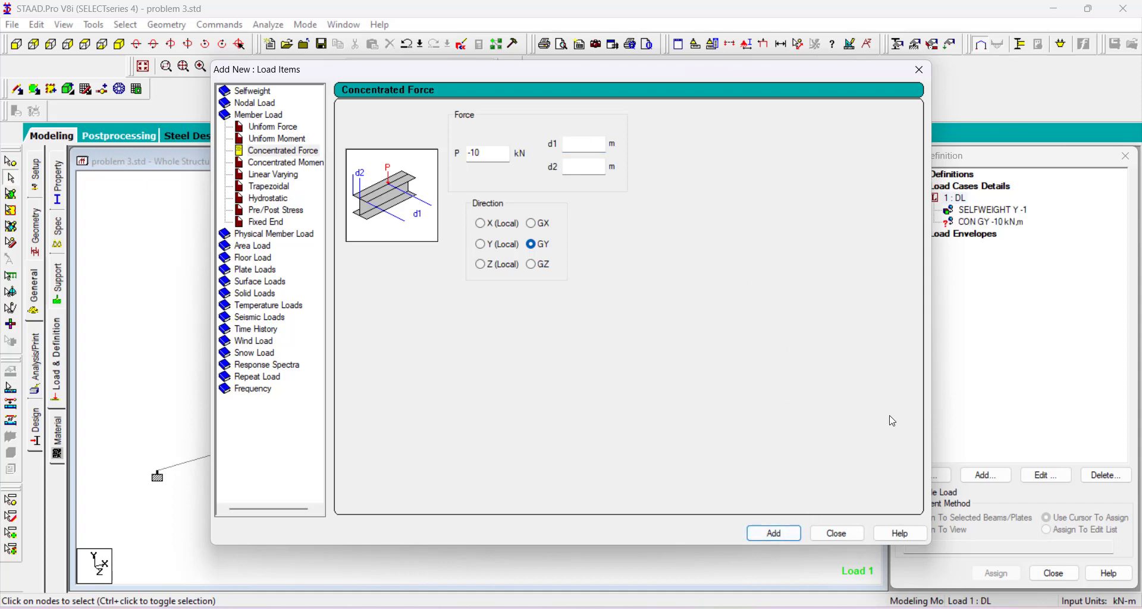
{"action": "left_click", "coordinate": [850, 534]}
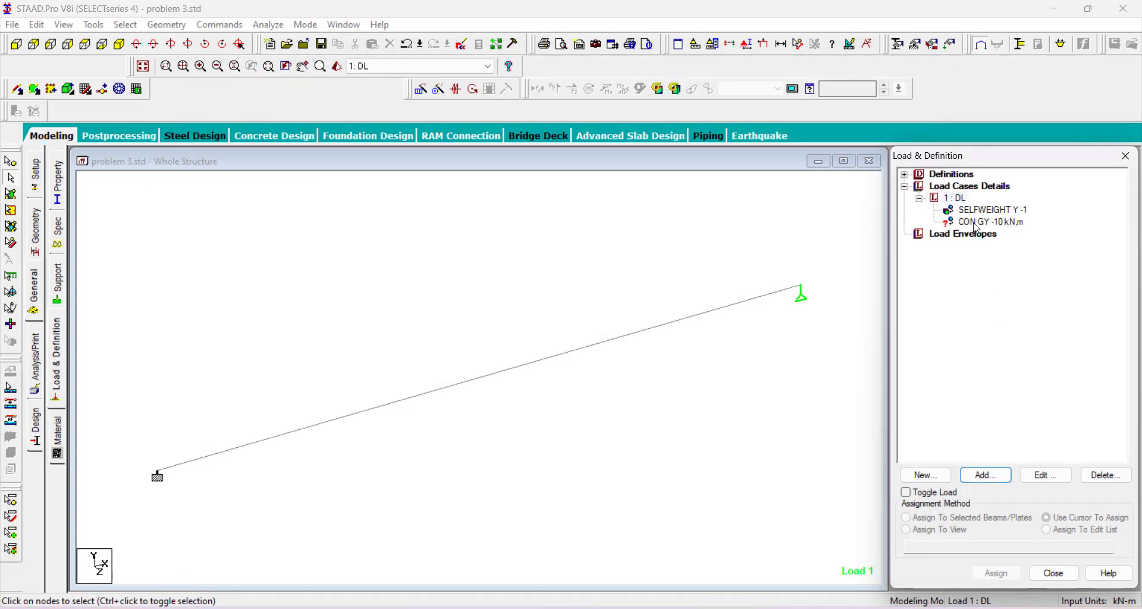
Assign the -10 kN concentrated force to the selected beam.
{"action": "left_click", "coordinate": [976, 224]}
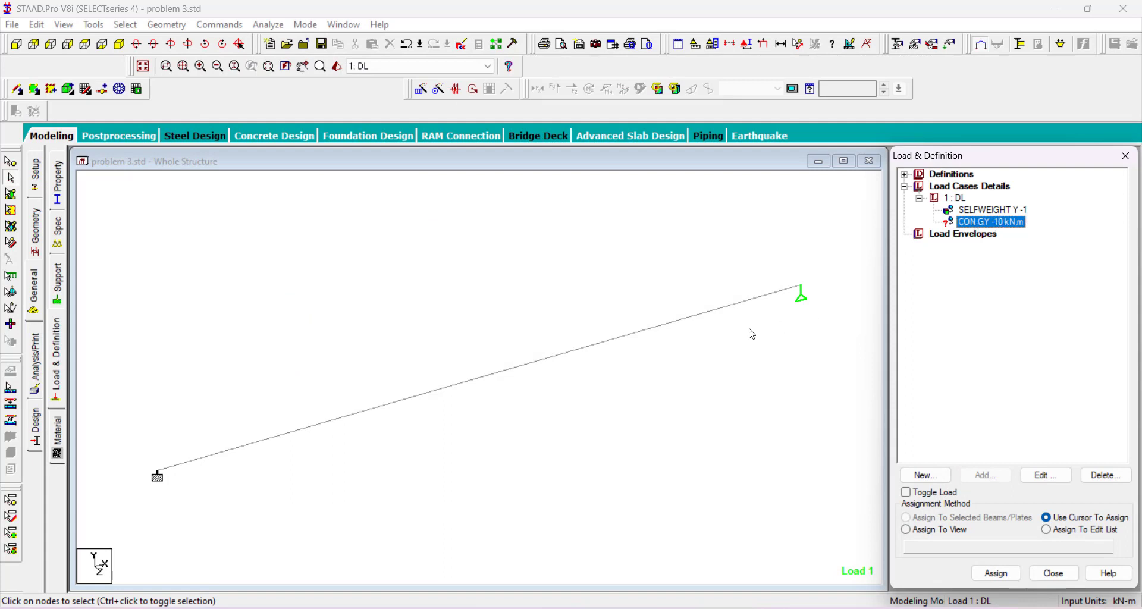
{"action": "left_click", "coordinate": [721, 316]}
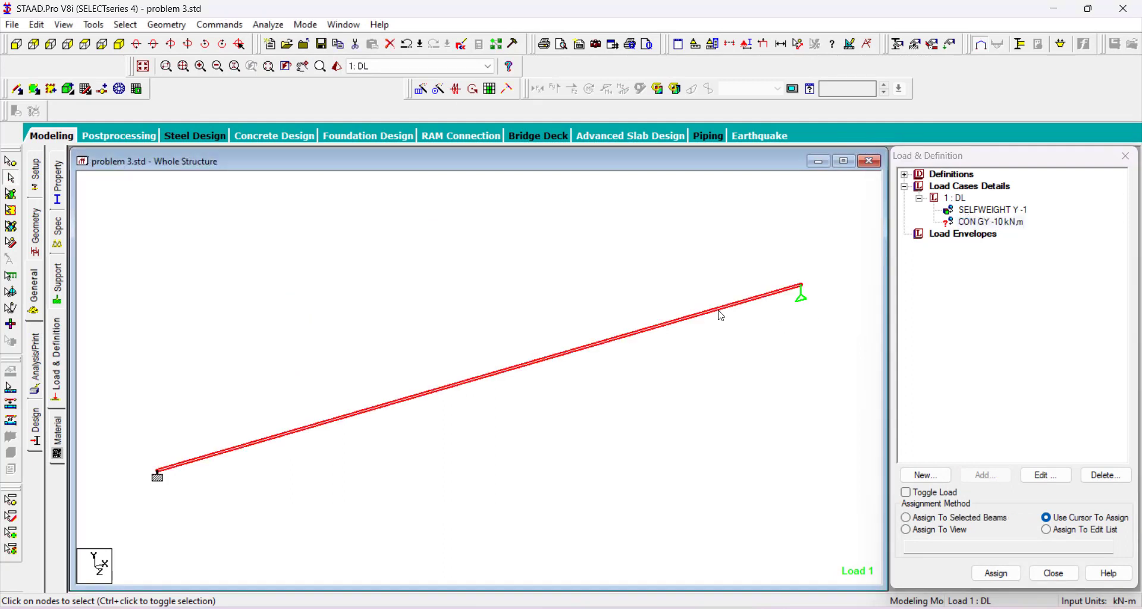
{"action": "left_click", "coordinate": [961, 519]}
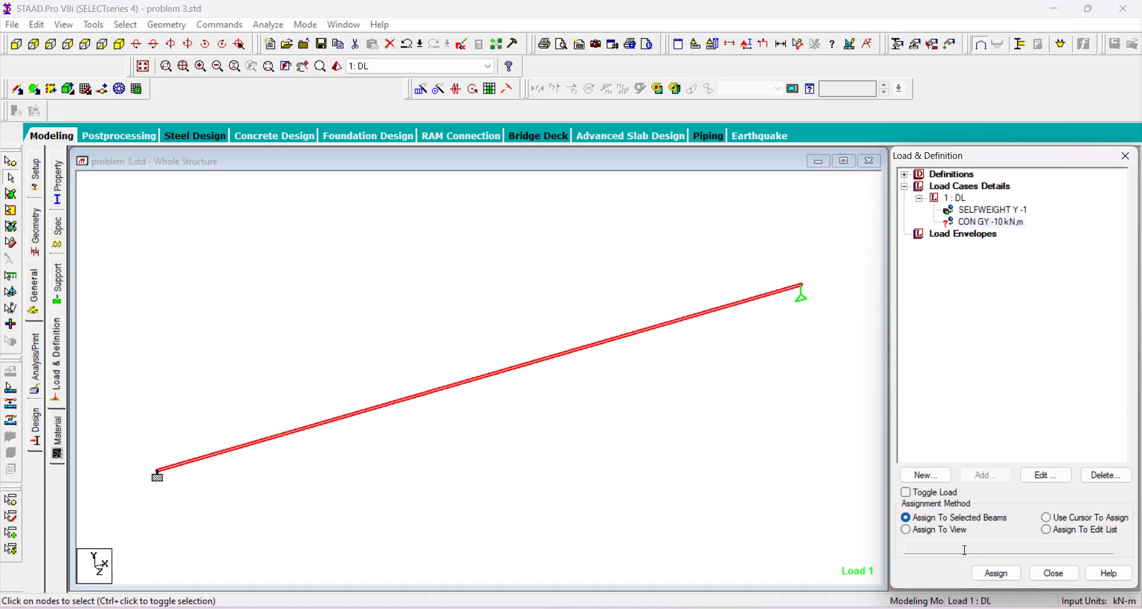
{"action": "left_click", "coordinate": [996, 573]}
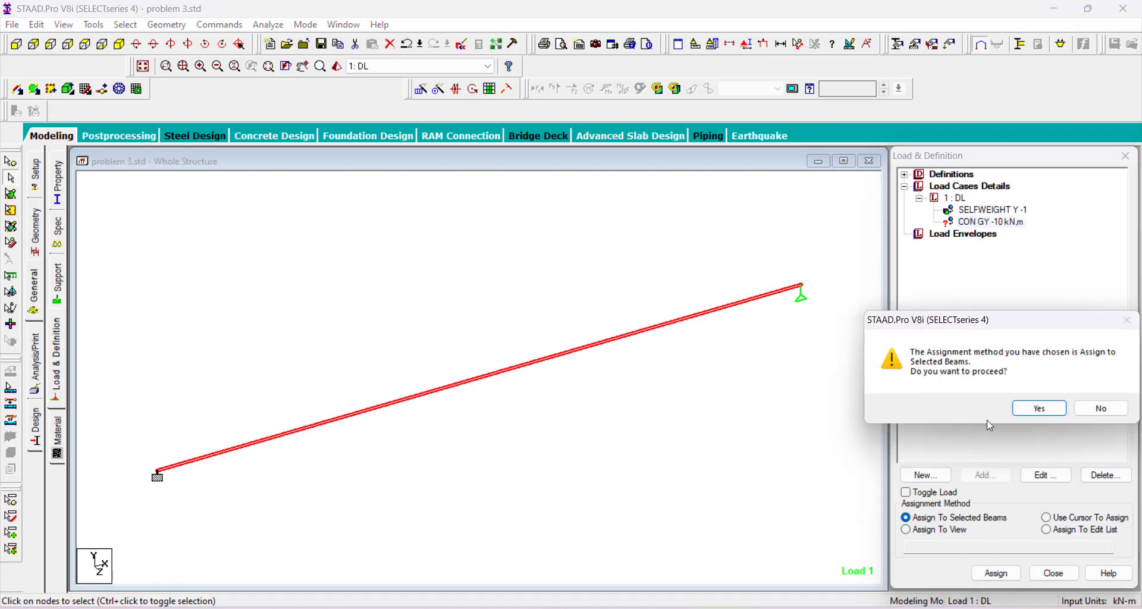
{"action": "left_click", "coordinate": [1038, 409]}
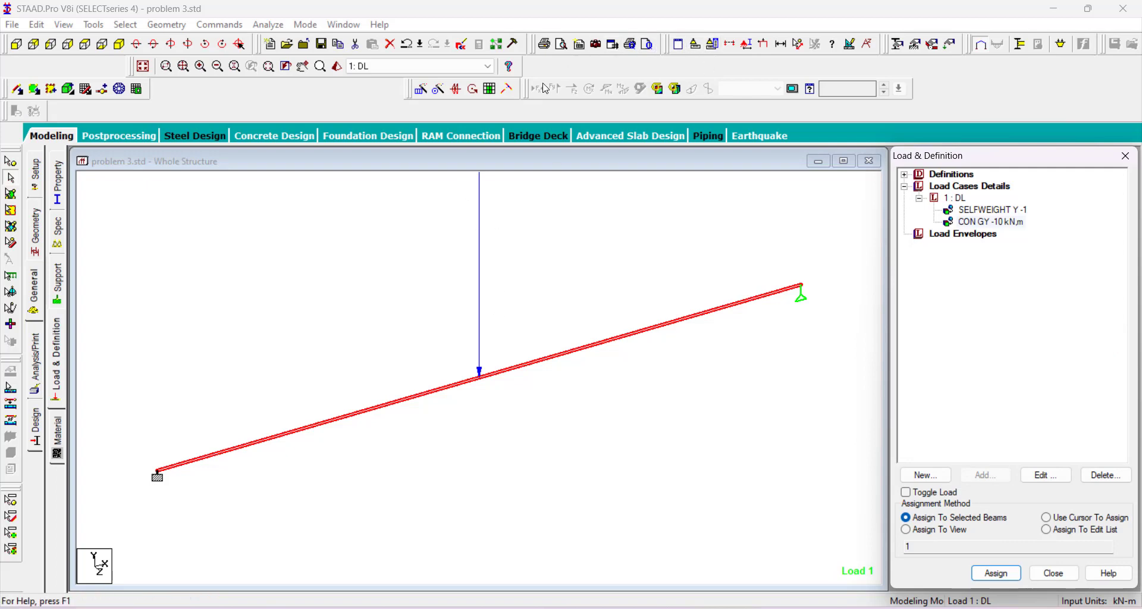
Set the point force display scale to 30 kN per m.
{"action": "left_click", "coordinate": [851, 44]}
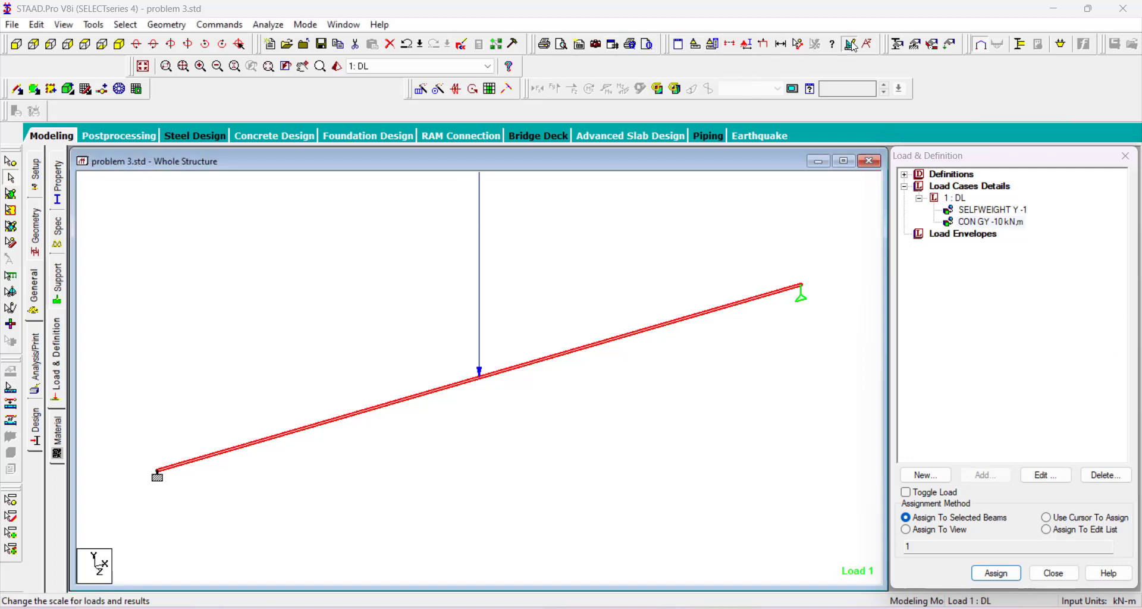
{"action": "double_click", "coordinate": [497, 150]}
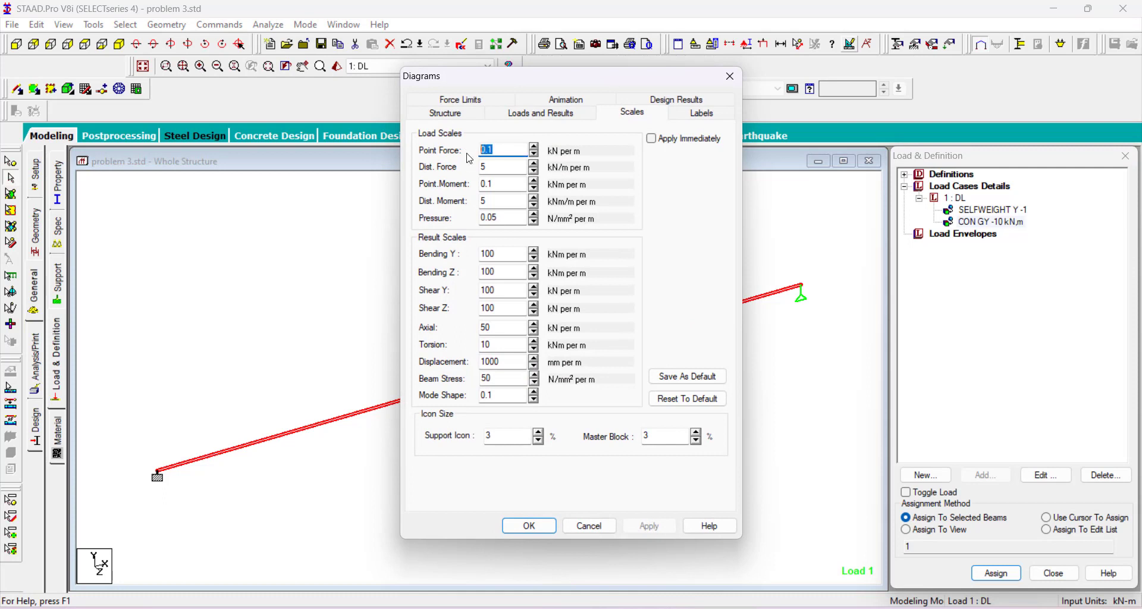
{"action": "type", "text": "30"}
{"action": "left_click", "coordinate": [657, 528]}
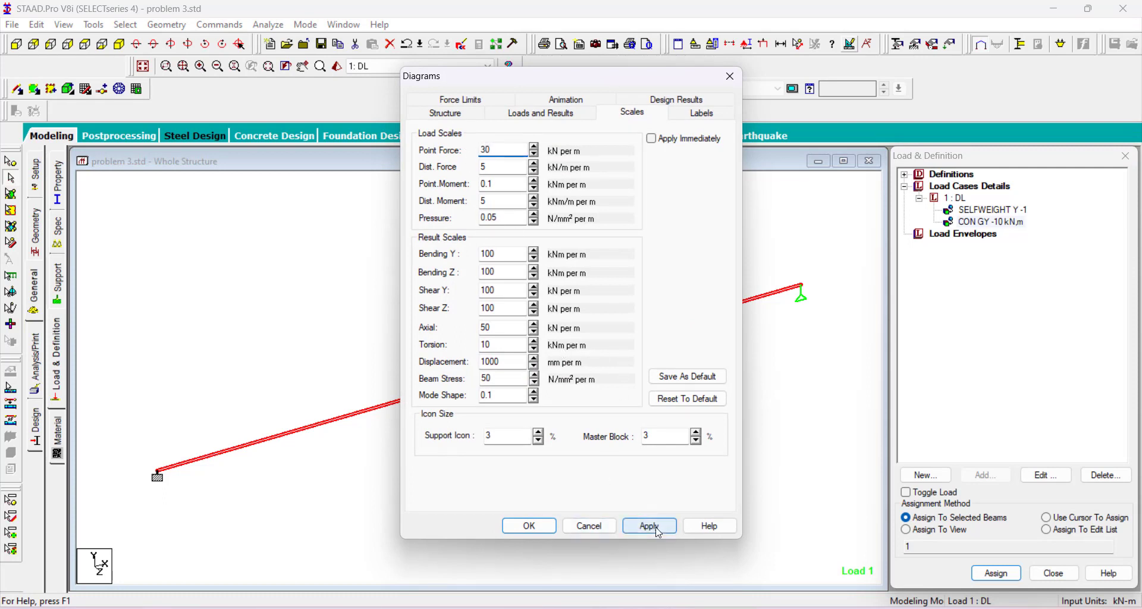
{"action": "left_click", "coordinate": [539, 526]}
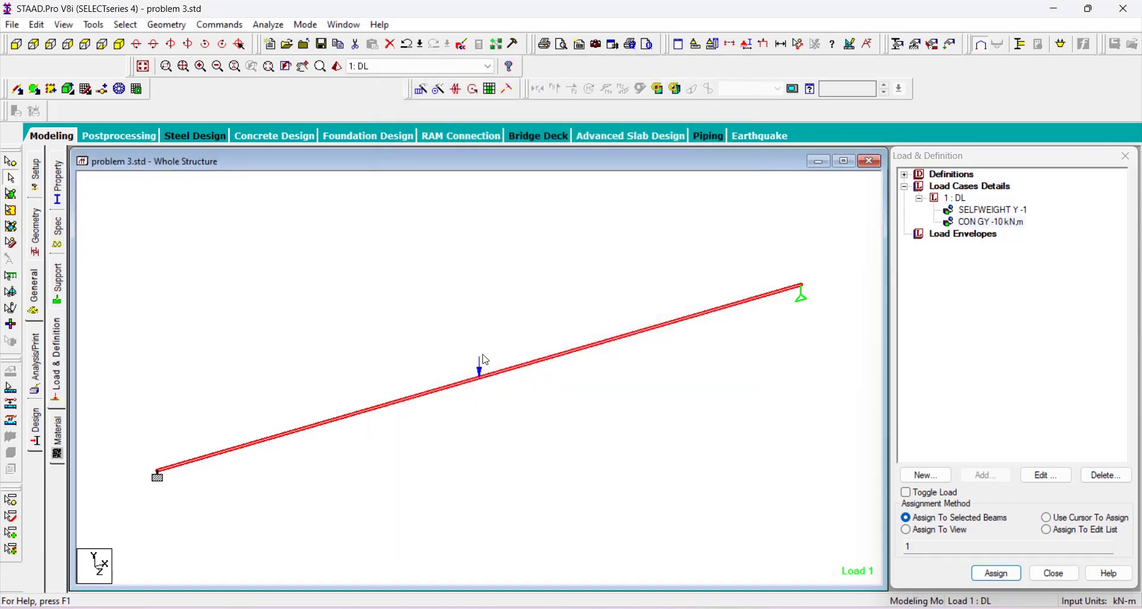
Set the point force display scale to 20 kN per m.
{"action": "left_click", "coordinate": [866, 46]}
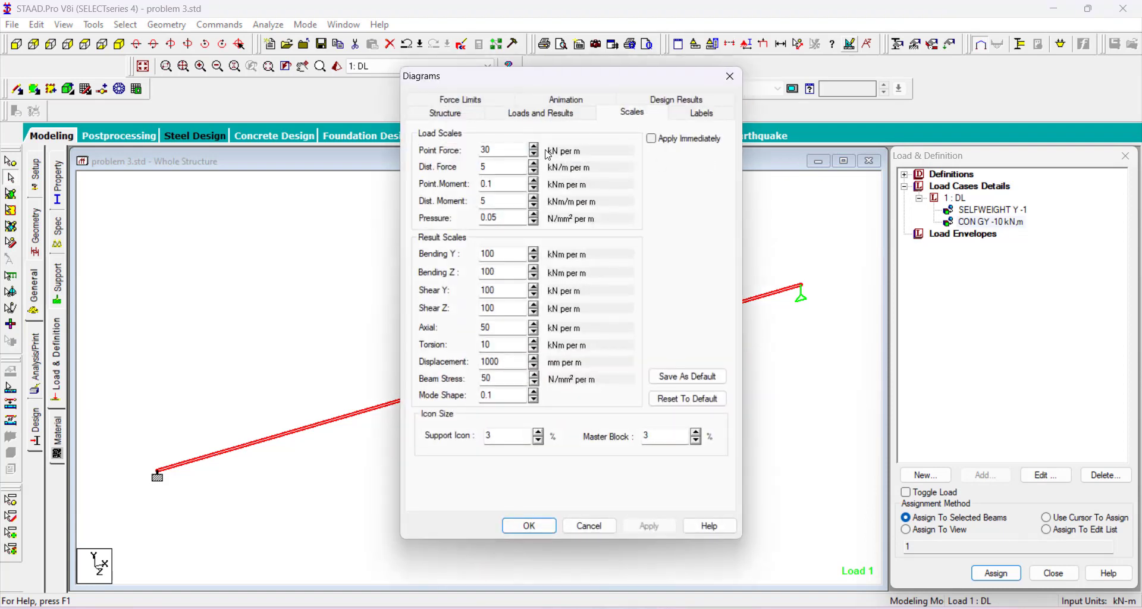
{"action": "left_click_drag", "start_coordinate": [508, 153], "coordinate": [468, 154]}
{"action": "type", "text": "20"}
{"action": "key", "text": "Return"}
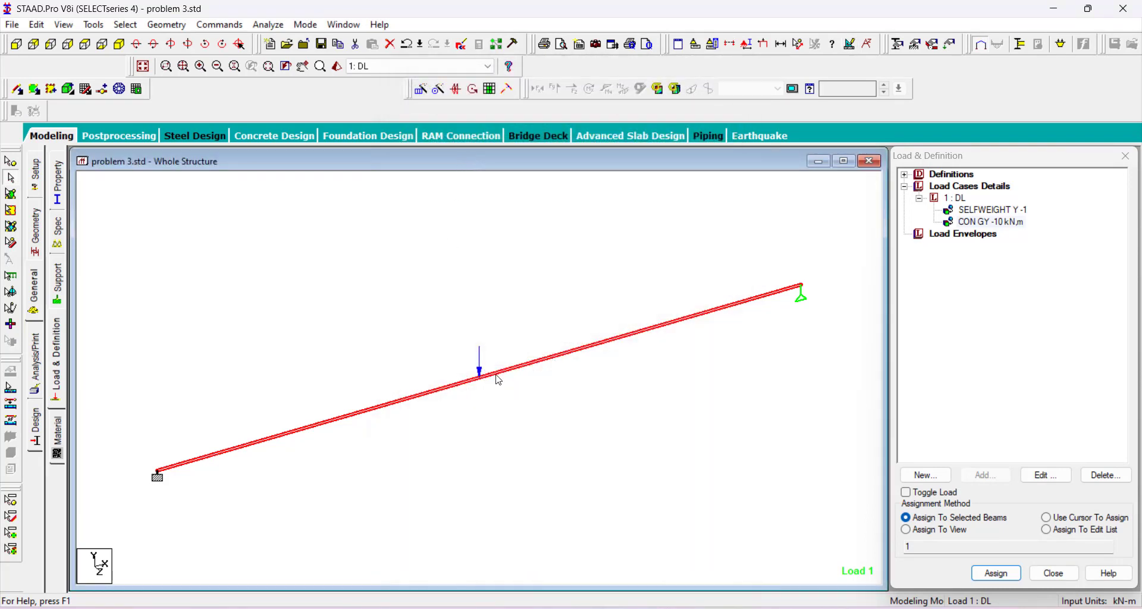
Turn on the diagram labels for node points, beam numbers and load values.
{"action": "left_click", "coordinate": [848, 39]}
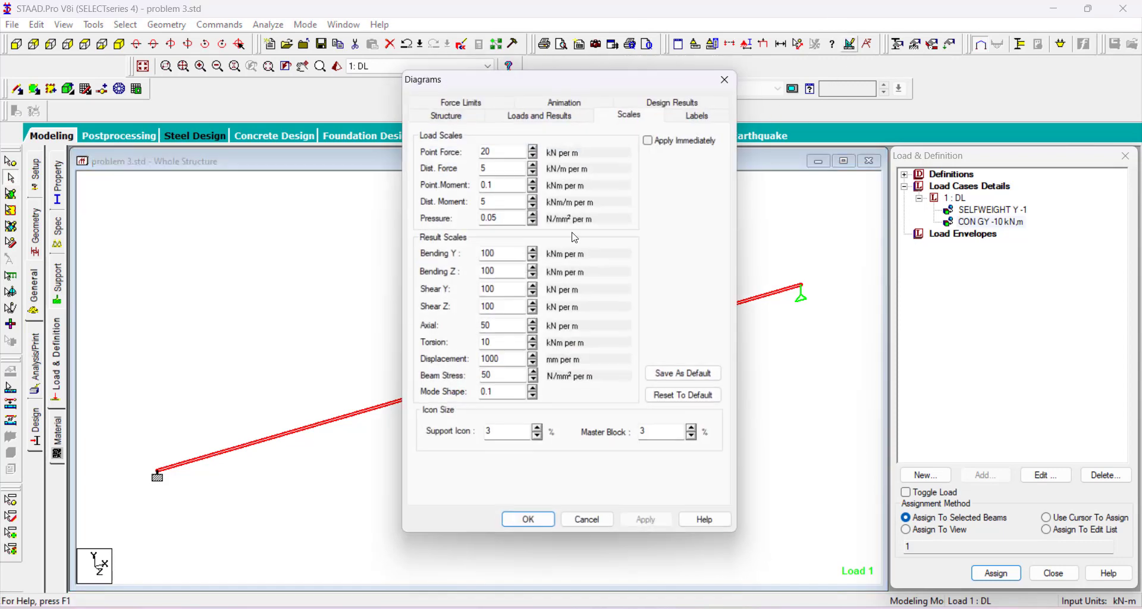
{"action": "left_click", "coordinate": [700, 113]}
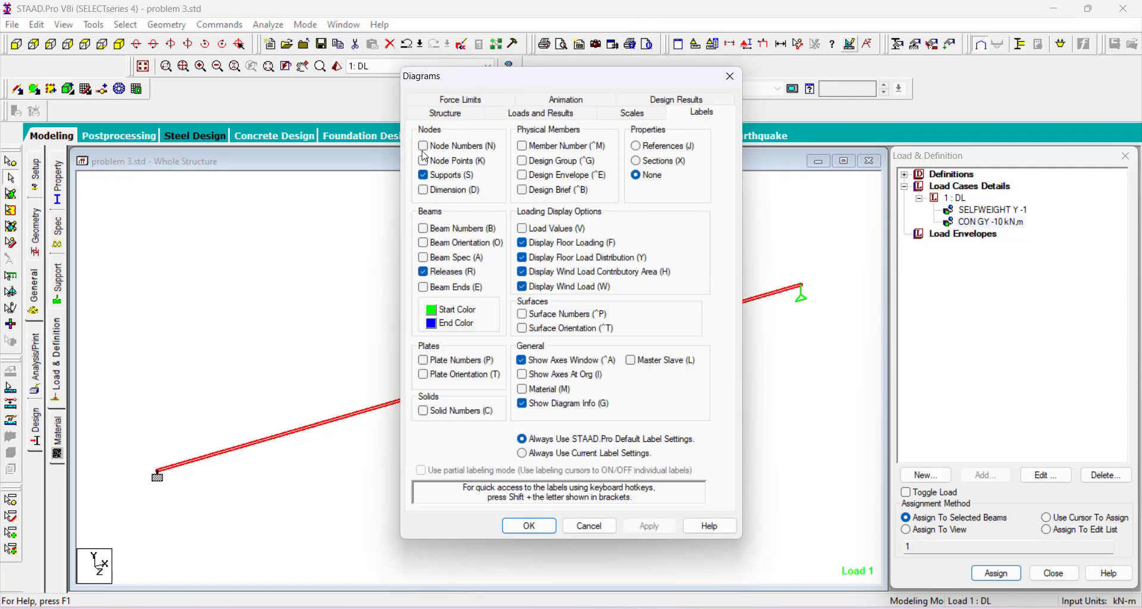
{"action": "left_click", "coordinate": [423, 161]}
{"action": "left_click", "coordinate": [423, 229]}
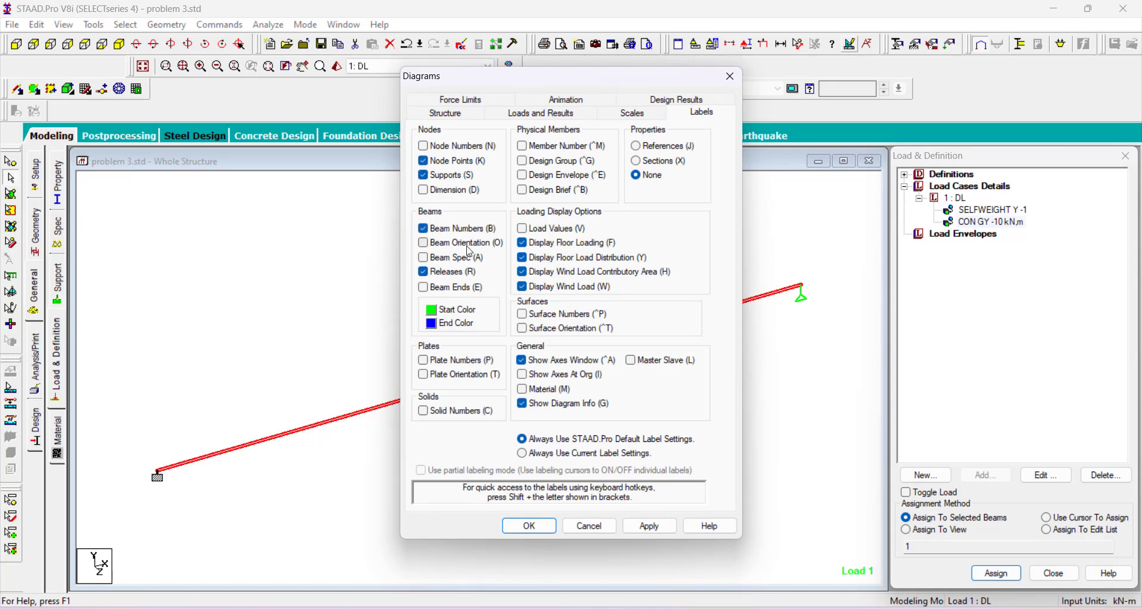
{"action": "left_click", "coordinate": [522, 229]}
{"action": "left_click", "coordinate": [649, 526]}
{"action": "left_click", "coordinate": [529, 526]}
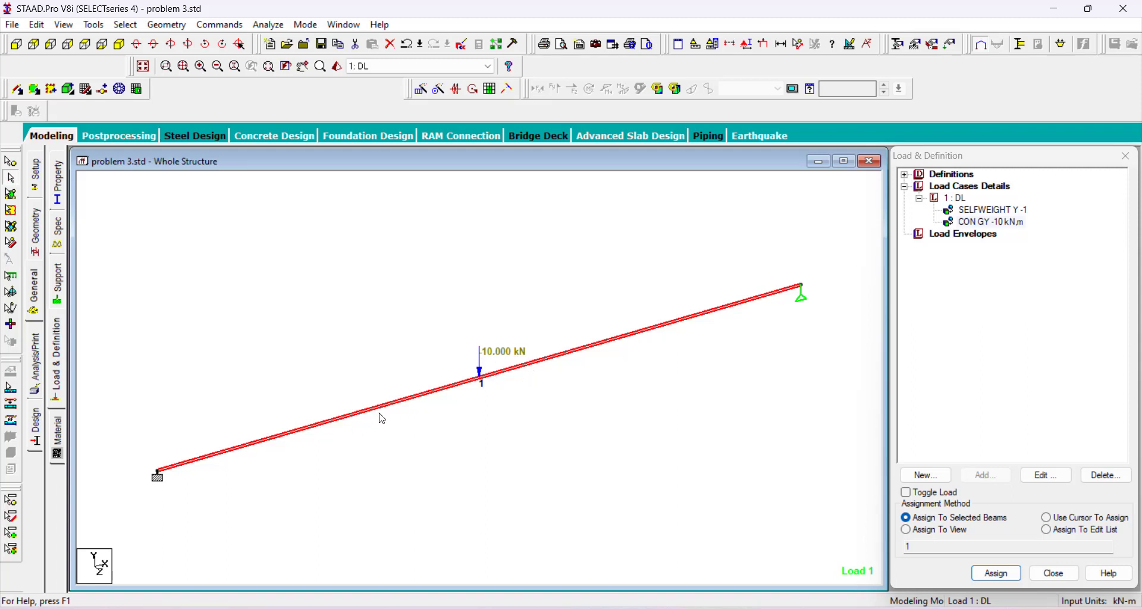
Position the -10 kN concentrated force on the beam by setting its distance d1 to 3 m.
{"action": "left_click", "coordinate": [979, 224]}
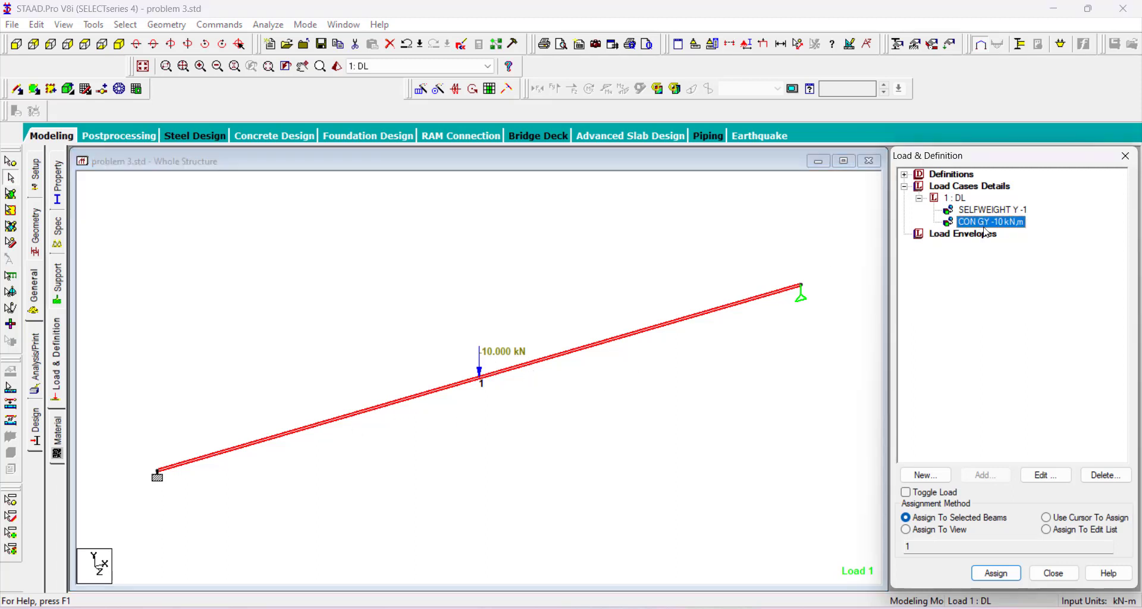
{"action": "left_click", "coordinate": [1059, 480]}
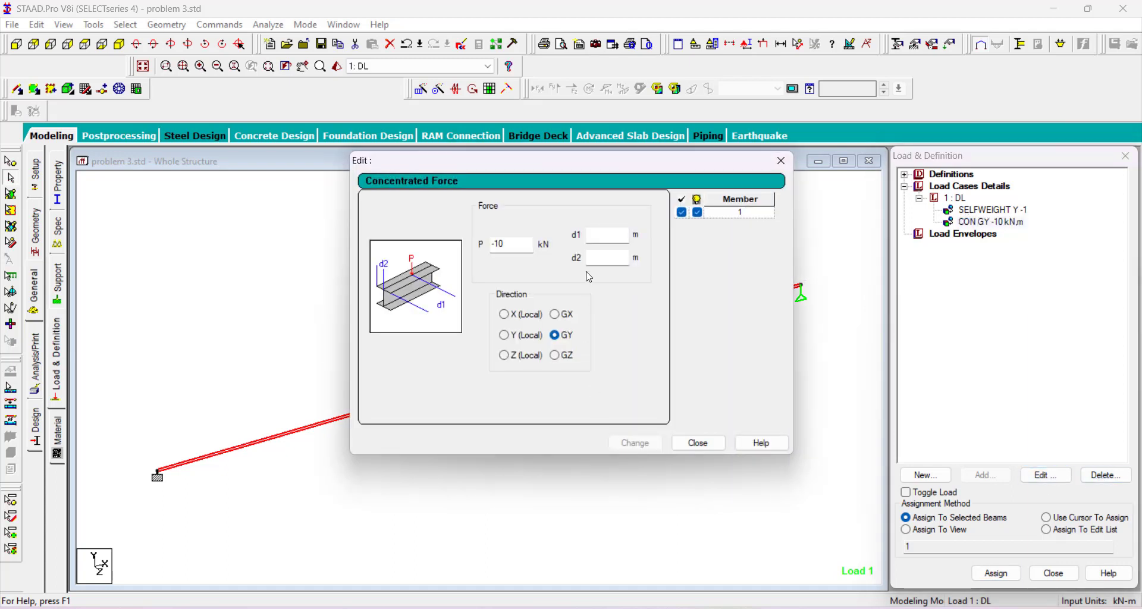
{"action": "left_click", "coordinate": [595, 238]}
{"action": "type", "text": "3"}
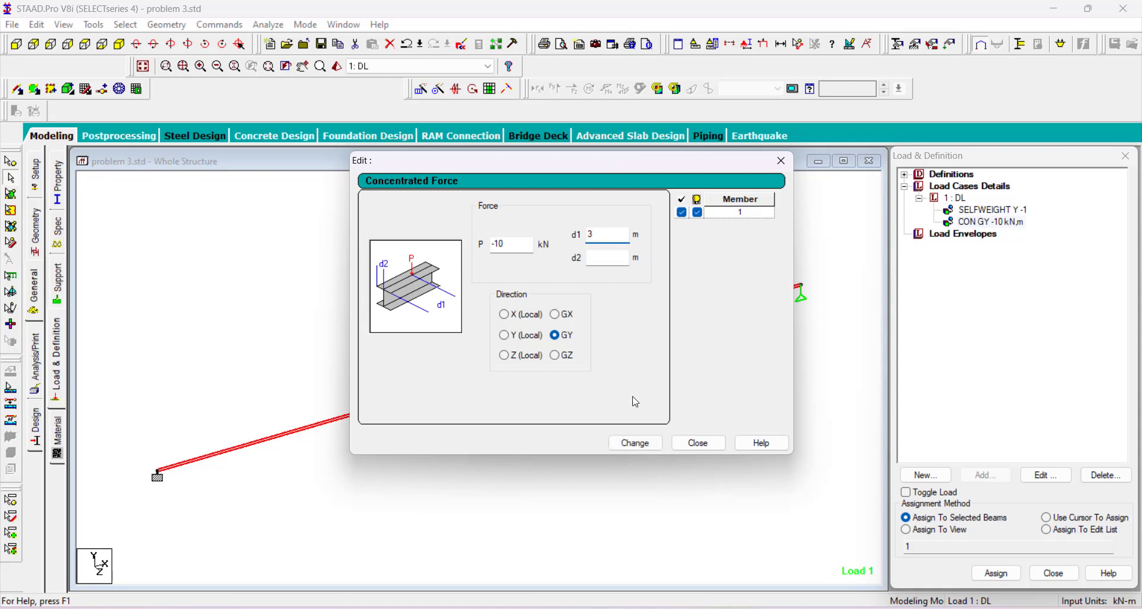
{"action": "left_click", "coordinate": [648, 443]}
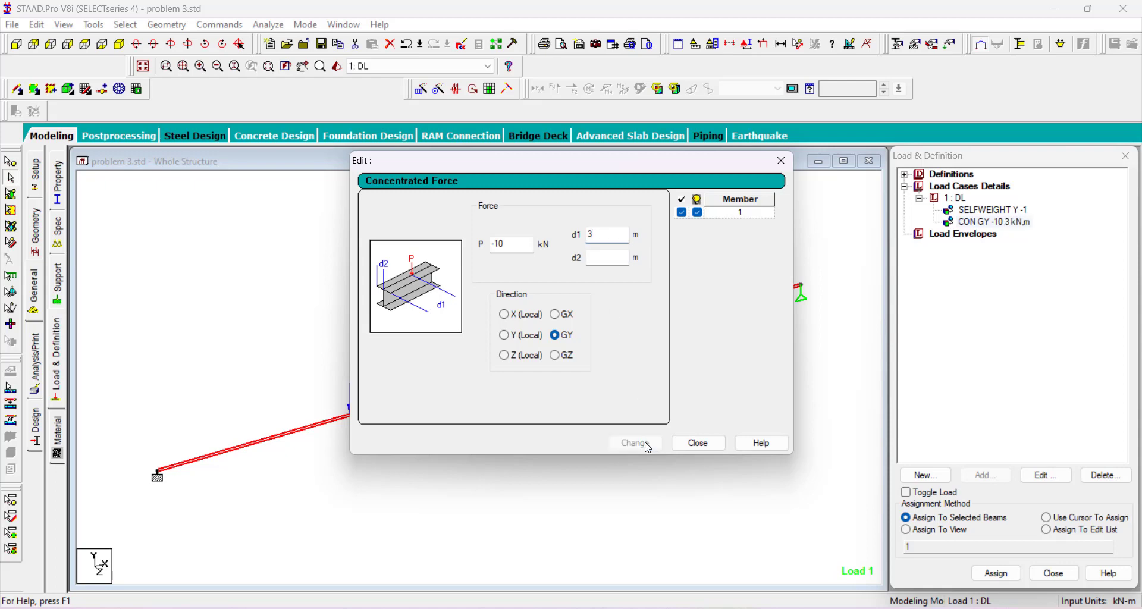
{"action": "left_click", "coordinate": [699, 445]}
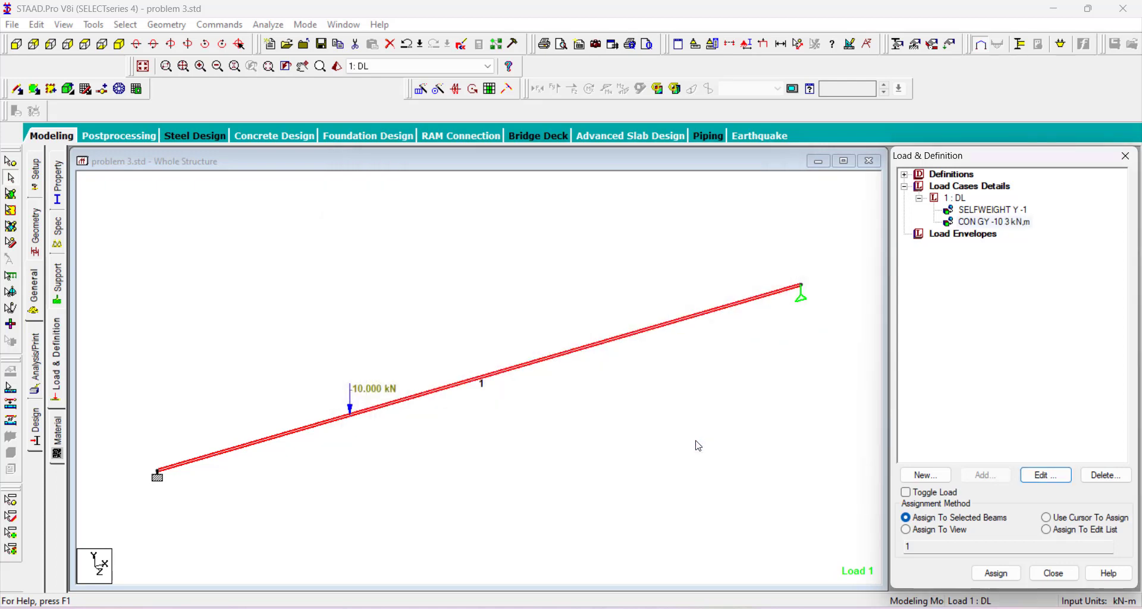
{"action": "left_click", "coordinate": [284, 376]}
{"action": "left_click", "coordinate": [1014, 314]}
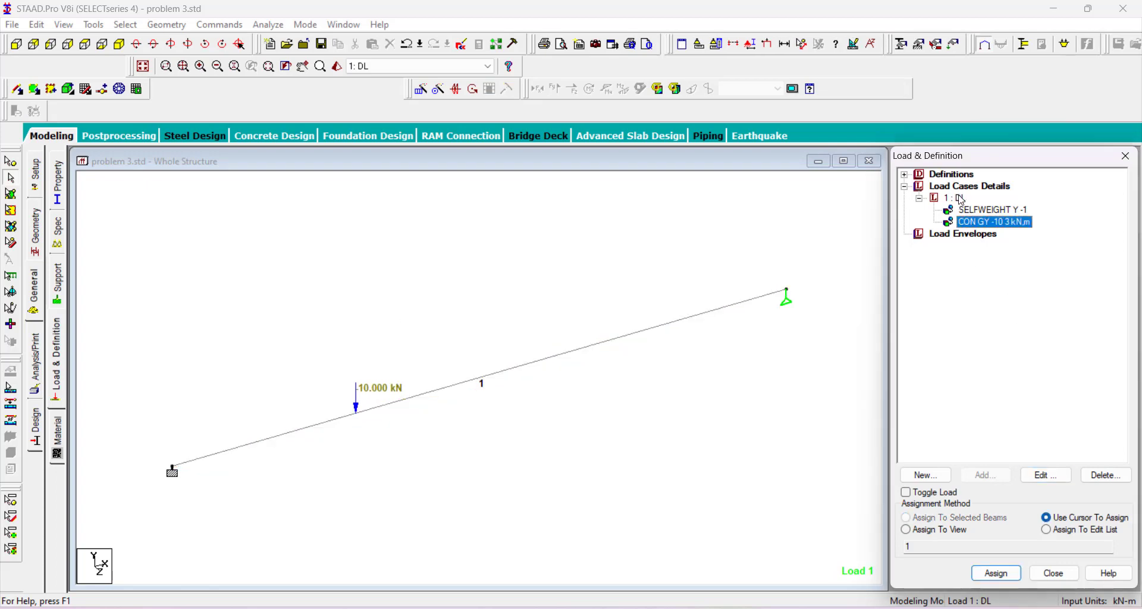
Add a linear varying member load to case DL with W1 -5 and W2 -10 kN/m along local Y.
{"action": "left_click", "coordinate": [960, 199]}
{"action": "left_click", "coordinate": [985, 475]}
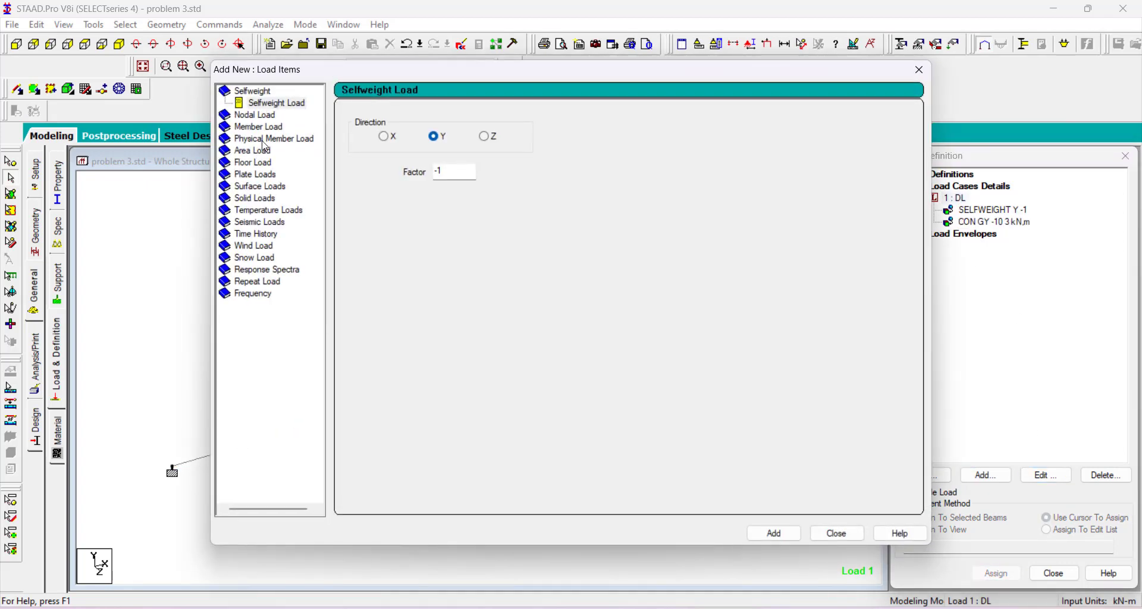
{"action": "left_click", "coordinate": [265, 128]}
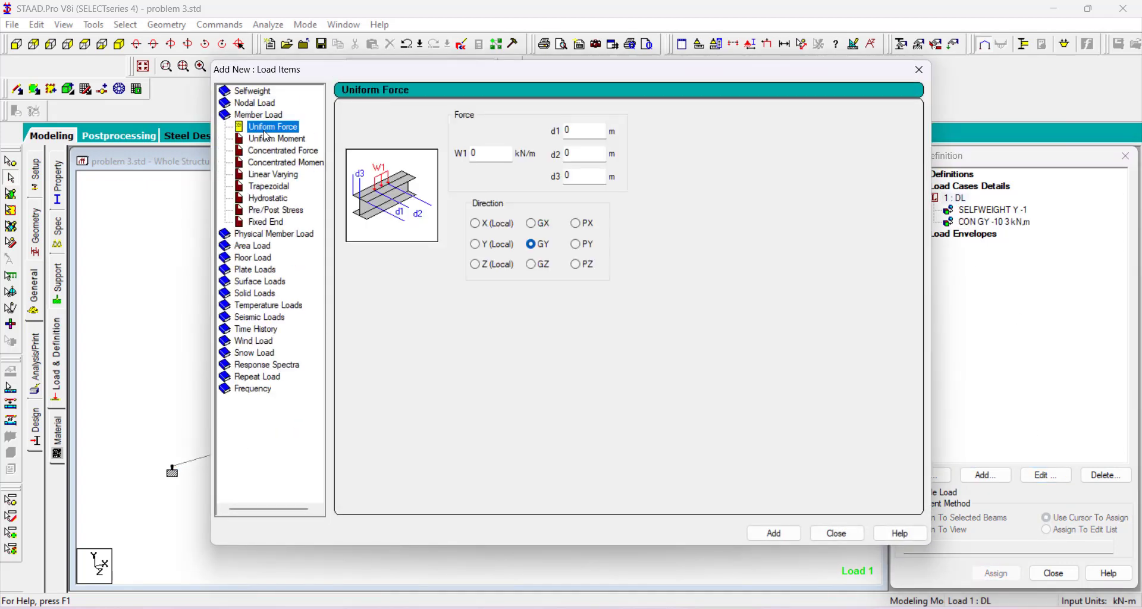
{"action": "left_click", "coordinate": [290, 177]}
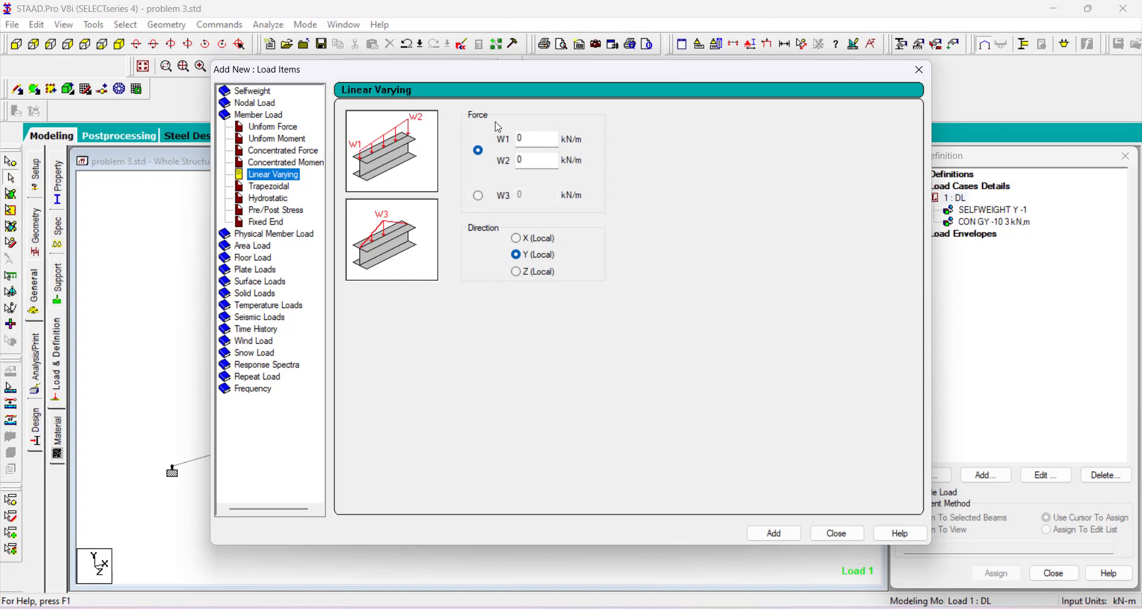
{"action": "left_click", "coordinate": [535, 139]}
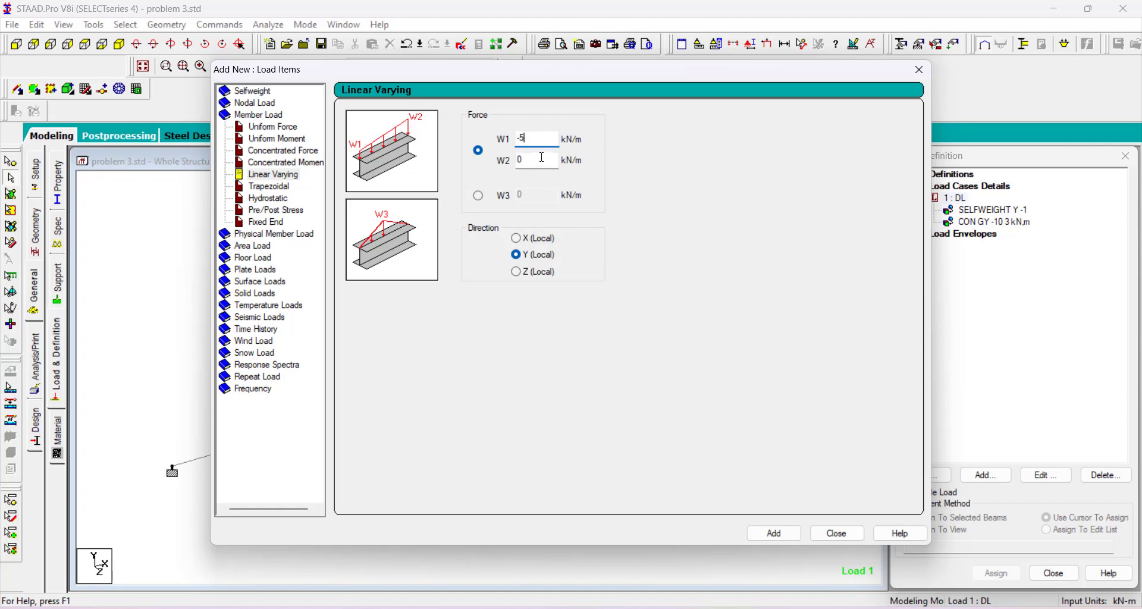
{"action": "key", "text": "Tab"}
{"action": "left_click", "coordinate": [774, 533]}
{"action": "left_click", "coordinate": [837, 534]}
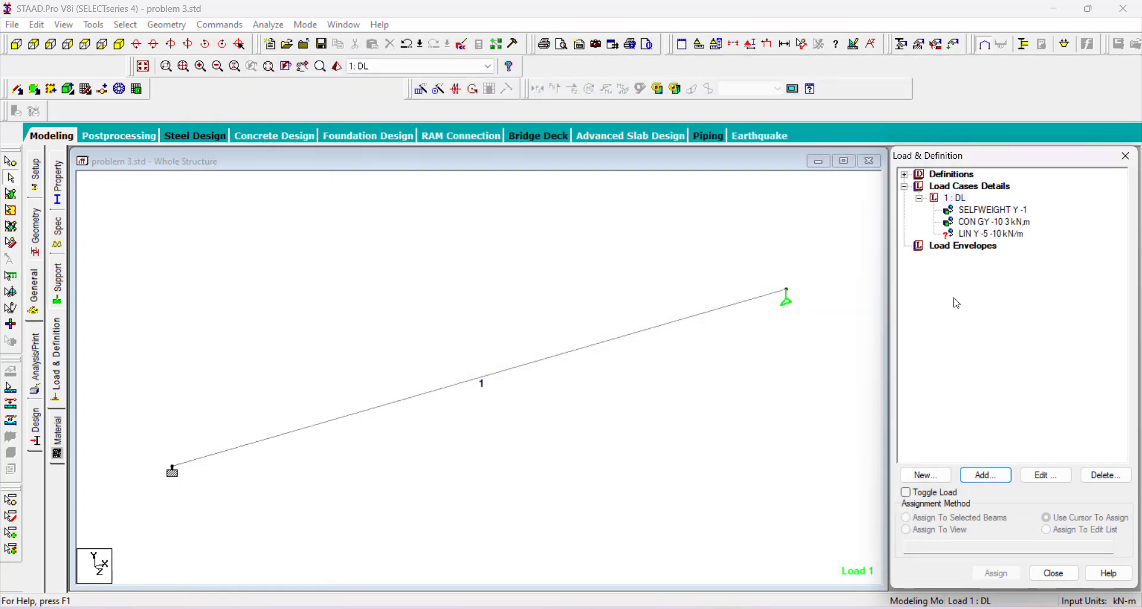
Assign the linear varying load of -5 to -10 kN/m to the whole beam using the selected-beams method.
{"action": "left_click", "coordinate": [987, 234]}
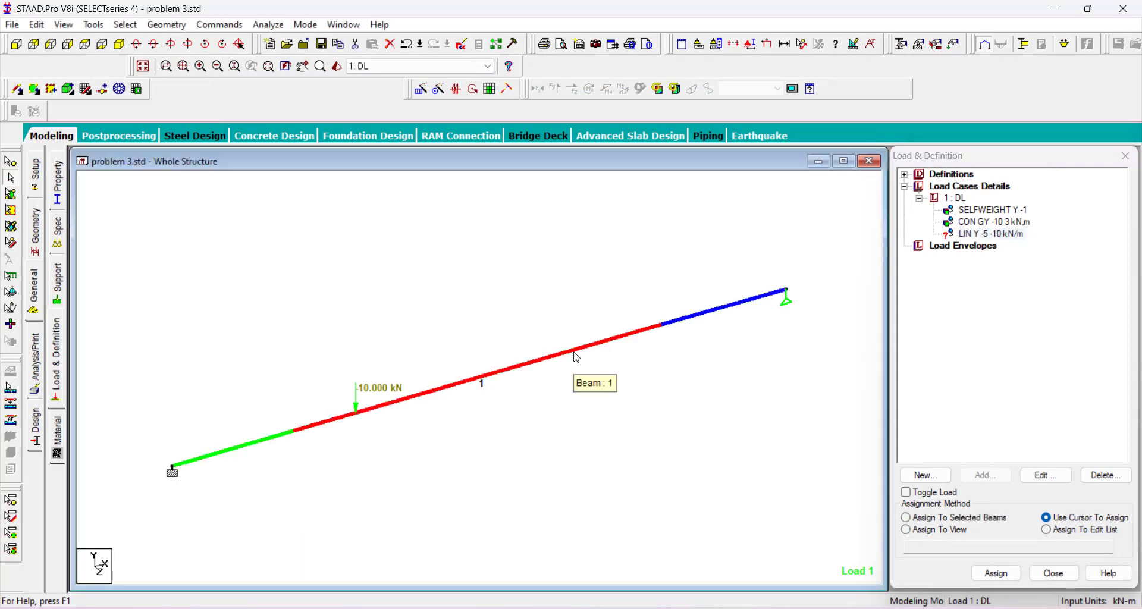
{"action": "left_click", "coordinate": [577, 357]}
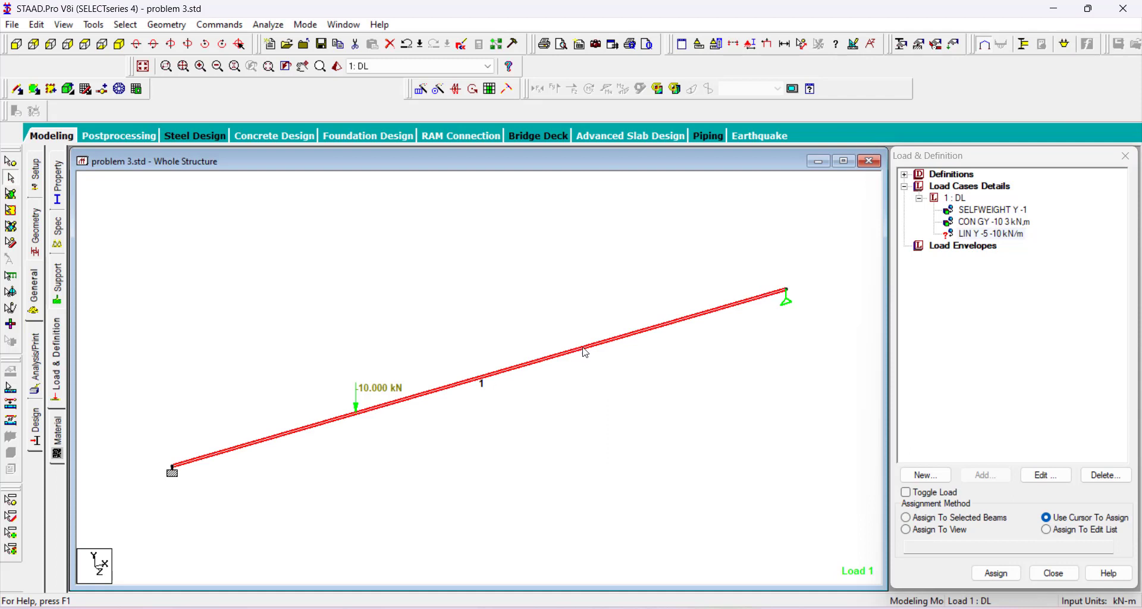
{"action": "left_click", "coordinate": [990, 524]}
{"action": "left_click", "coordinate": [990, 524]}
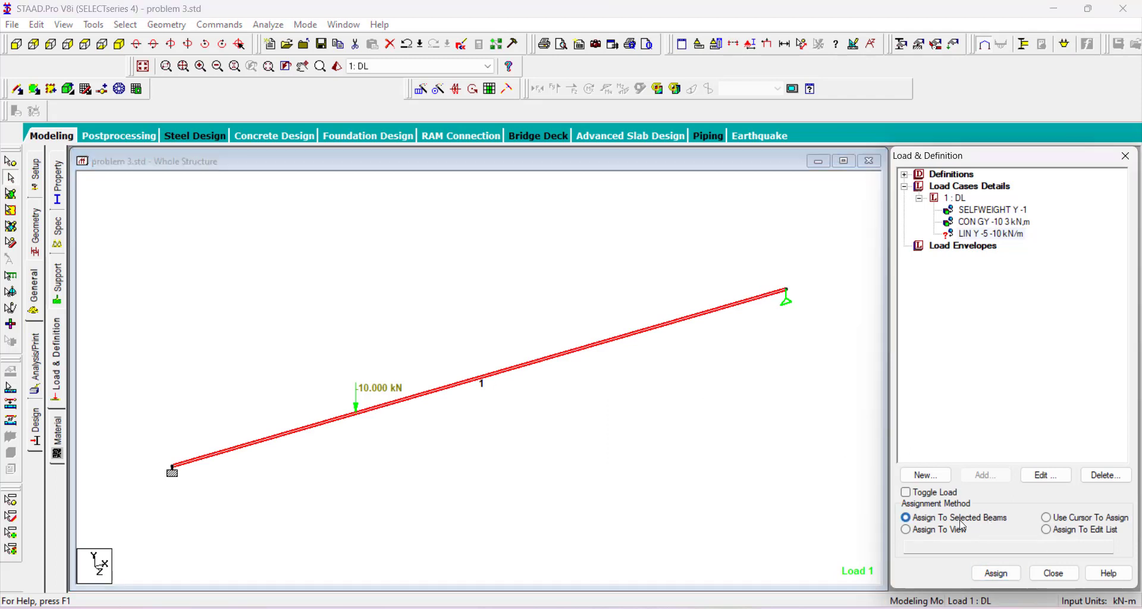
{"action": "left_click", "coordinate": [986, 574]}
{"action": "left_click", "coordinate": [1038, 409]}
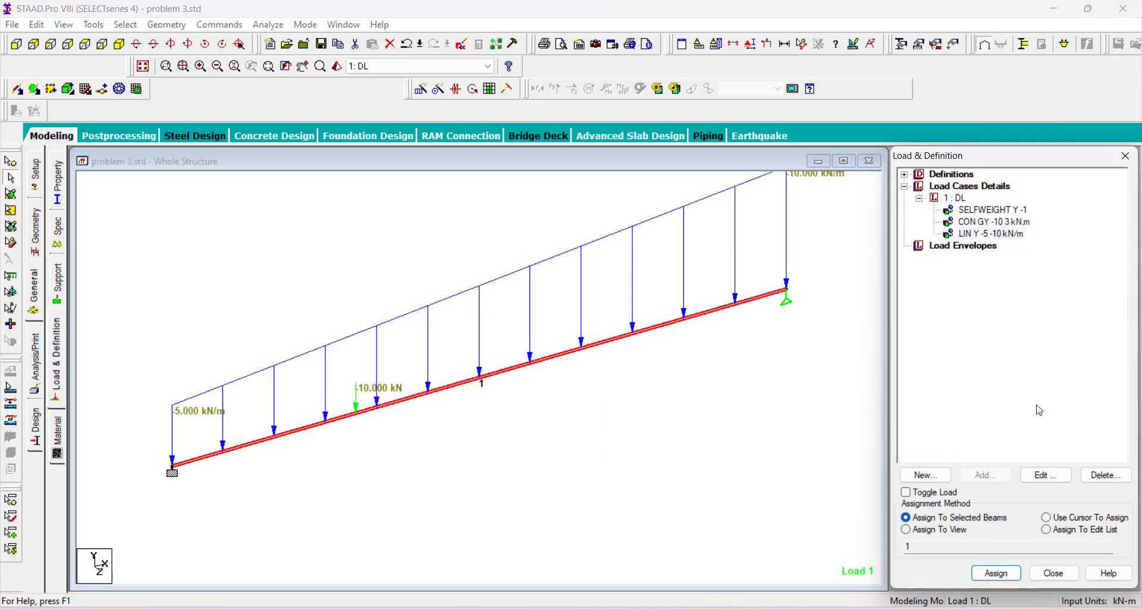
Delete the linear varying load from load case DL.
{"action": "scroll", "coordinate": [412, 451], "scroll_direction": "down", "scroll_amount": 3}
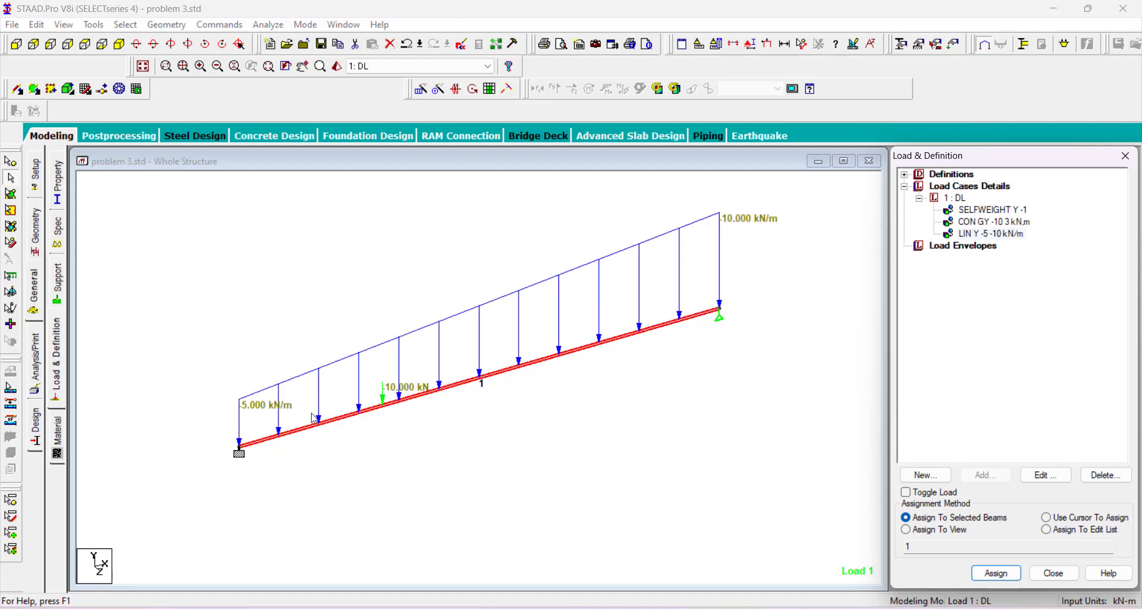
{"action": "left_click", "coordinate": [969, 234]}
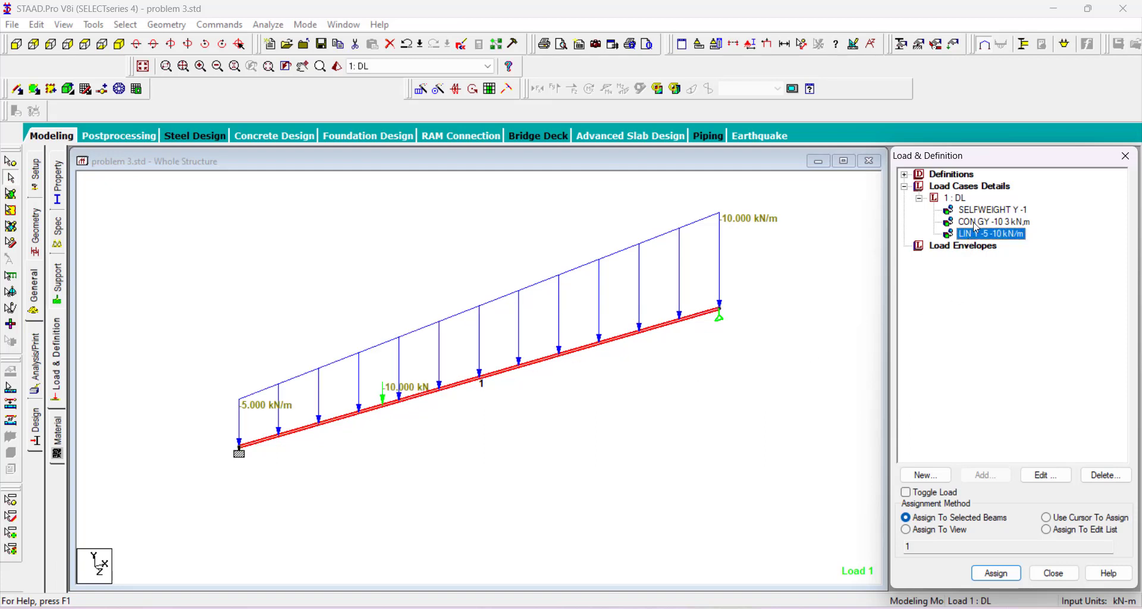
{"action": "left_click", "coordinate": [1095, 478]}
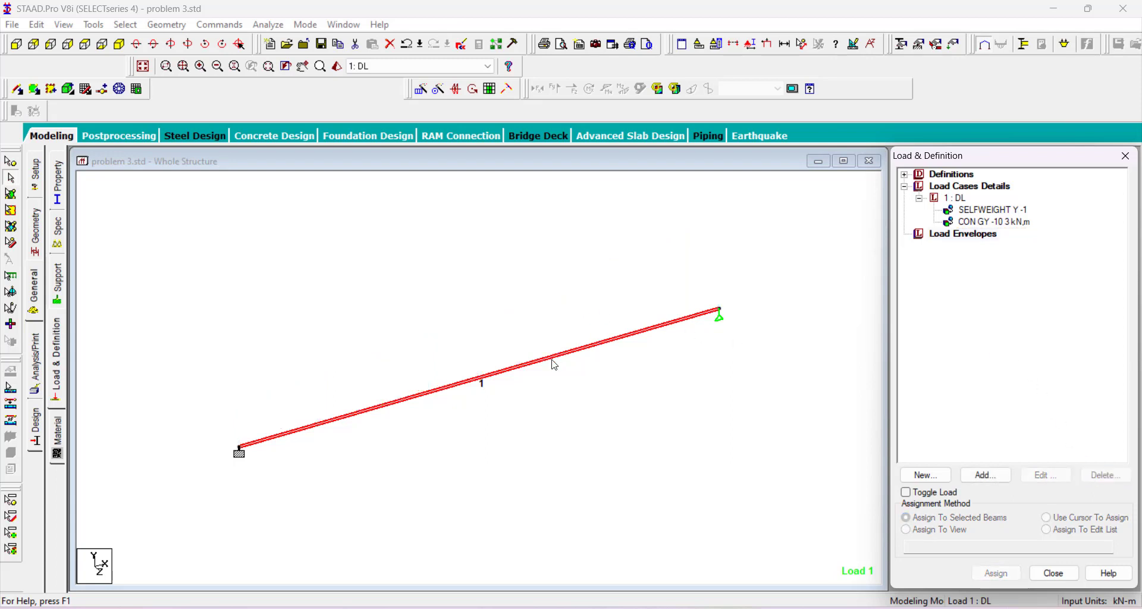
Insert a node into the beam 3 m from its fixed end, splitting it into two members.
{"action": "right_click", "coordinate": [554, 365]}
{"action": "left_click", "coordinate": [602, 352]}
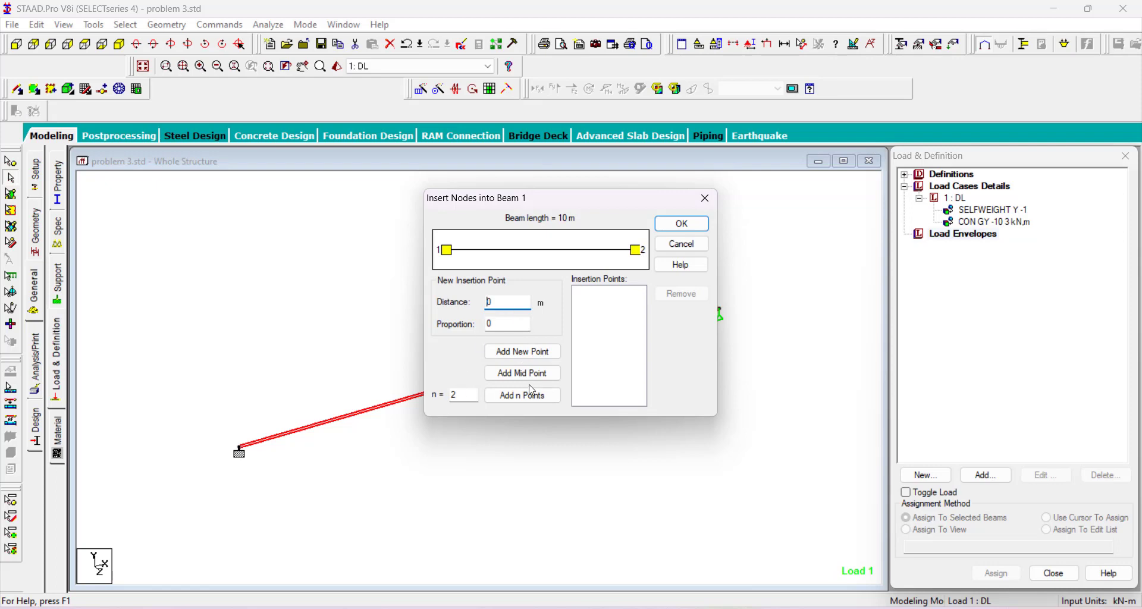
{"action": "double_click", "coordinate": [489, 303]}
{"action": "left_click", "coordinate": [509, 355]}
{"action": "left_click", "coordinate": [682, 224]}
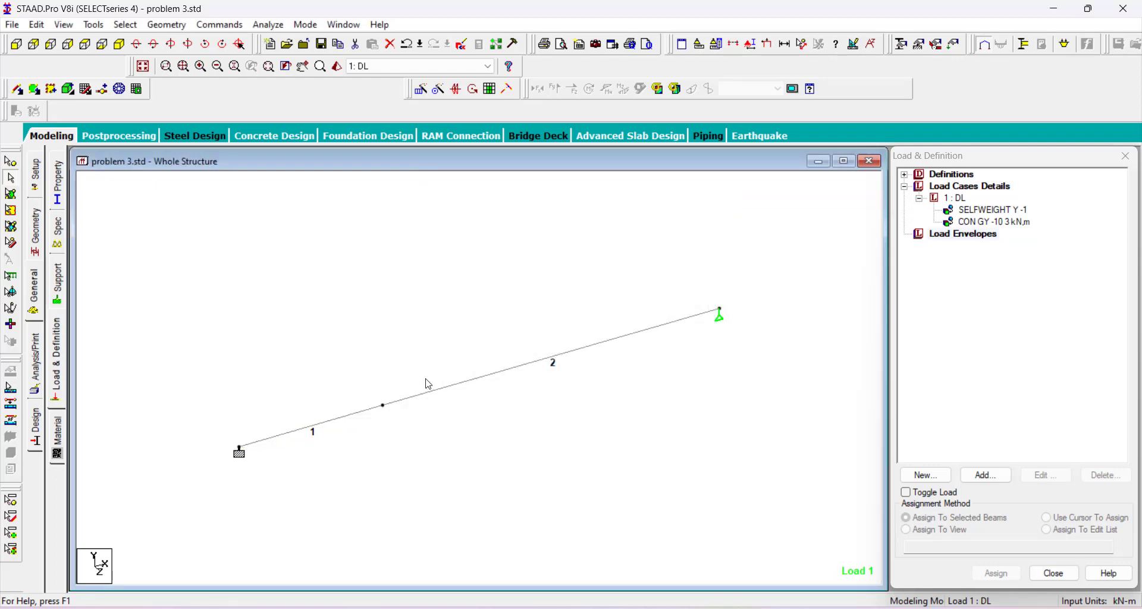
{"action": "left_click", "coordinate": [352, 417]}
{"action": "left_click", "coordinate": [457, 387]}
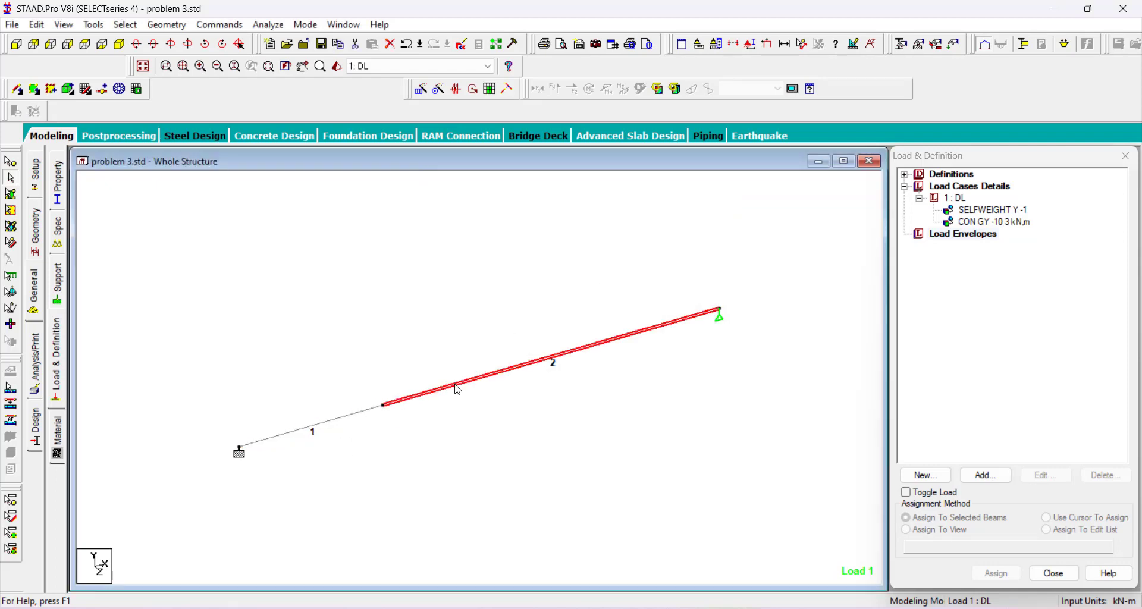
{"action": "left_click", "coordinate": [461, 436]}
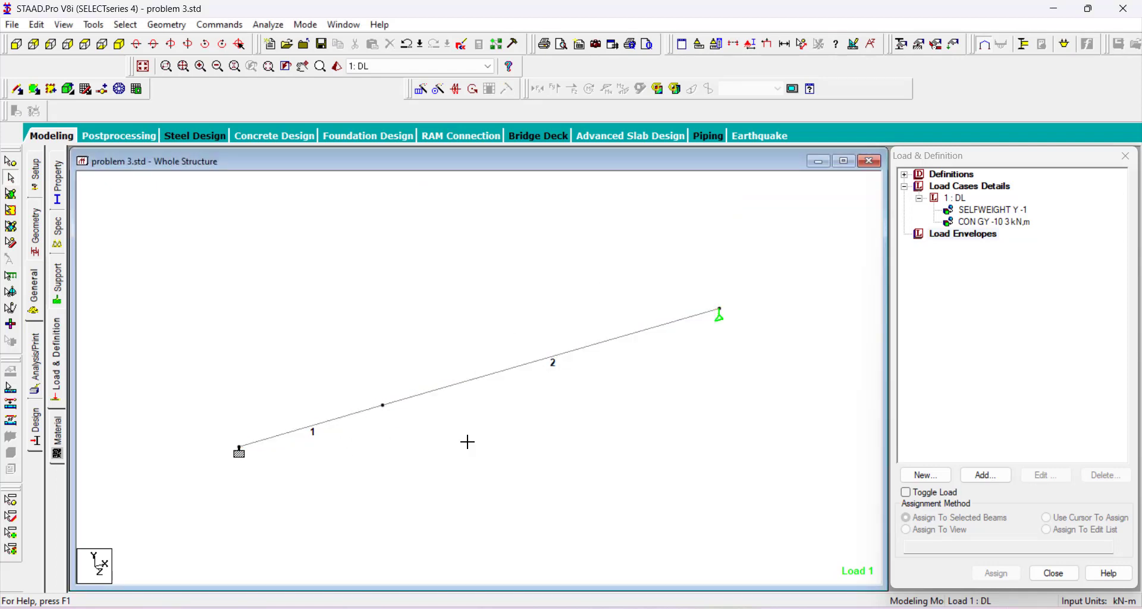
{"action": "left_click", "coordinate": [375, 411]}
{"action": "left_click", "coordinate": [398, 409]}
{"action": "left_click", "coordinate": [372, 408]}
{"action": "left_click", "coordinate": [394, 400]}
{"action": "left_click", "coordinate": [396, 422]}
Display the node-to-node distances from the fixed support to the inserted node and from there to the roller support.
{"action": "left_click", "coordinate": [802, 45]}
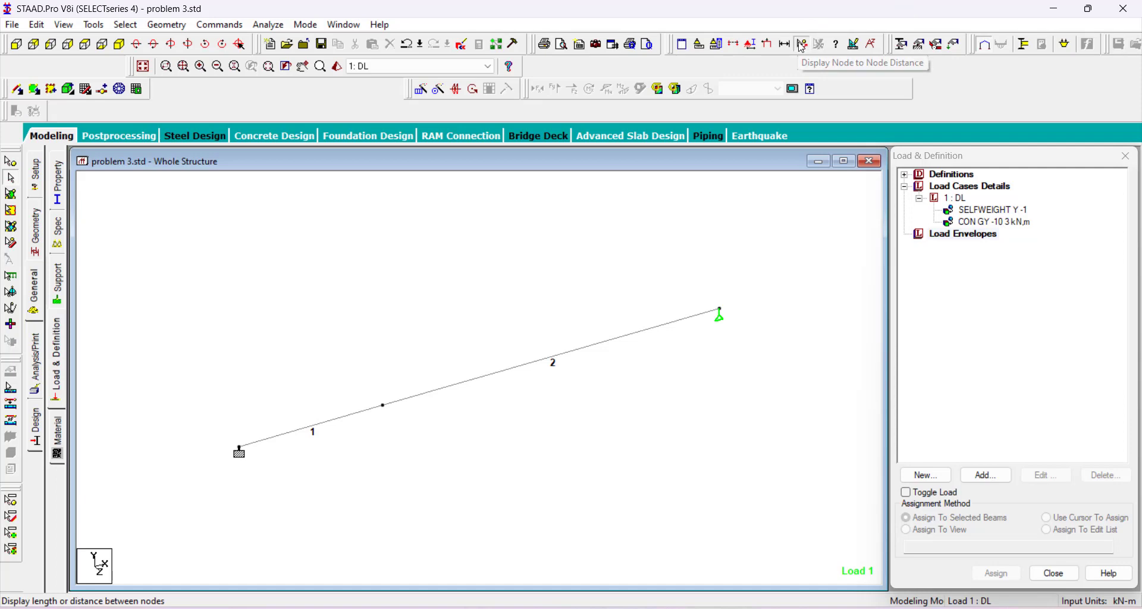
{"action": "left_click", "coordinate": [239, 448]}
{"action": "left_click", "coordinate": [383, 407]}
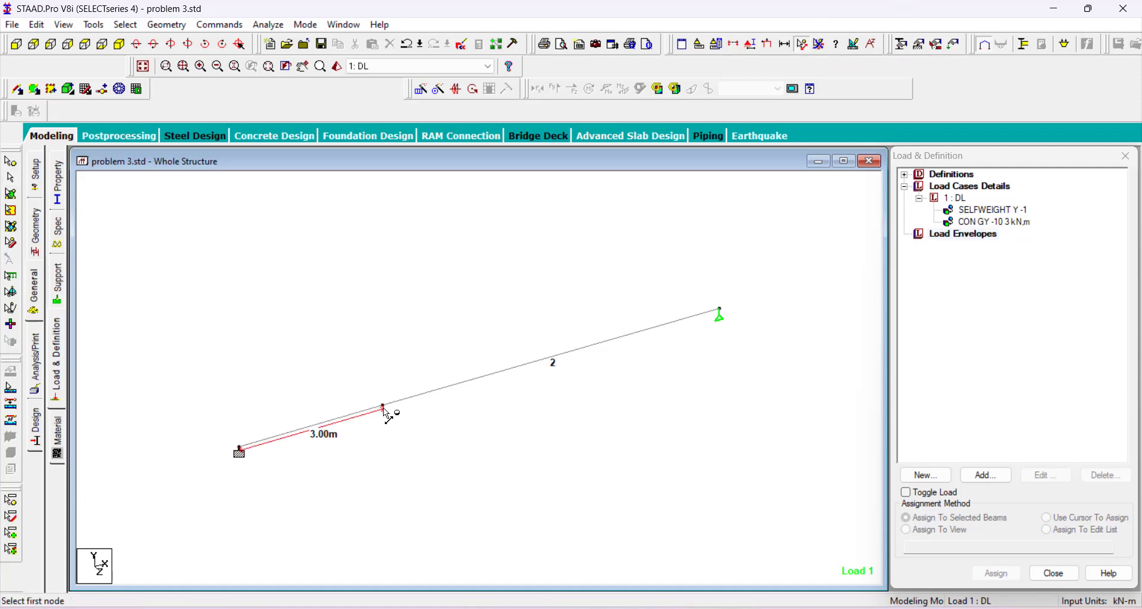
{"action": "left_click", "coordinate": [720, 310]}
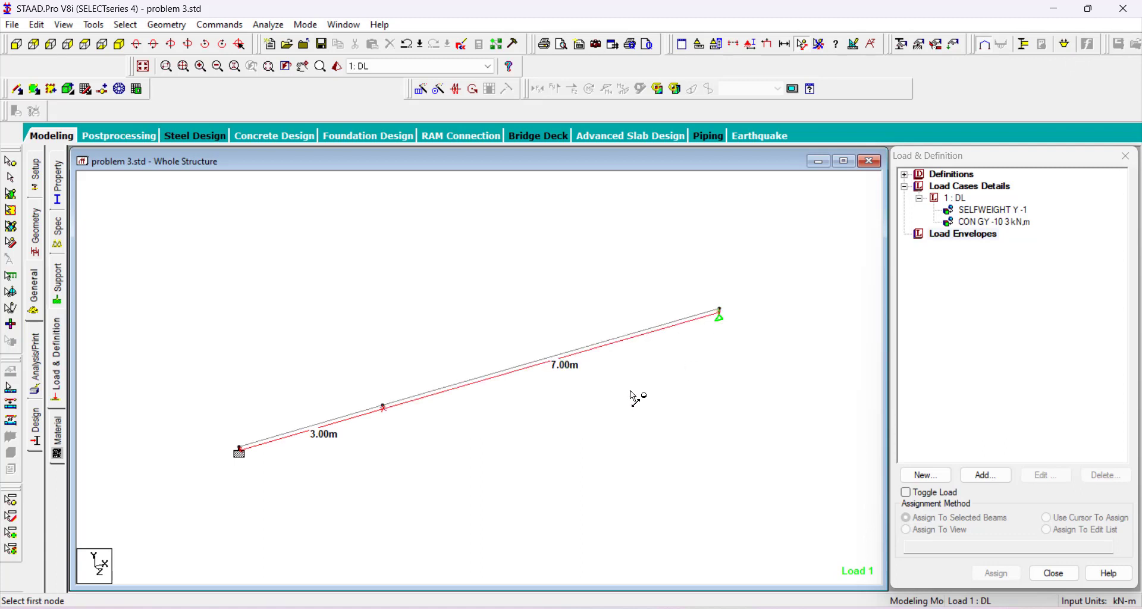
{"action": "left_click", "coordinate": [255, 442]}
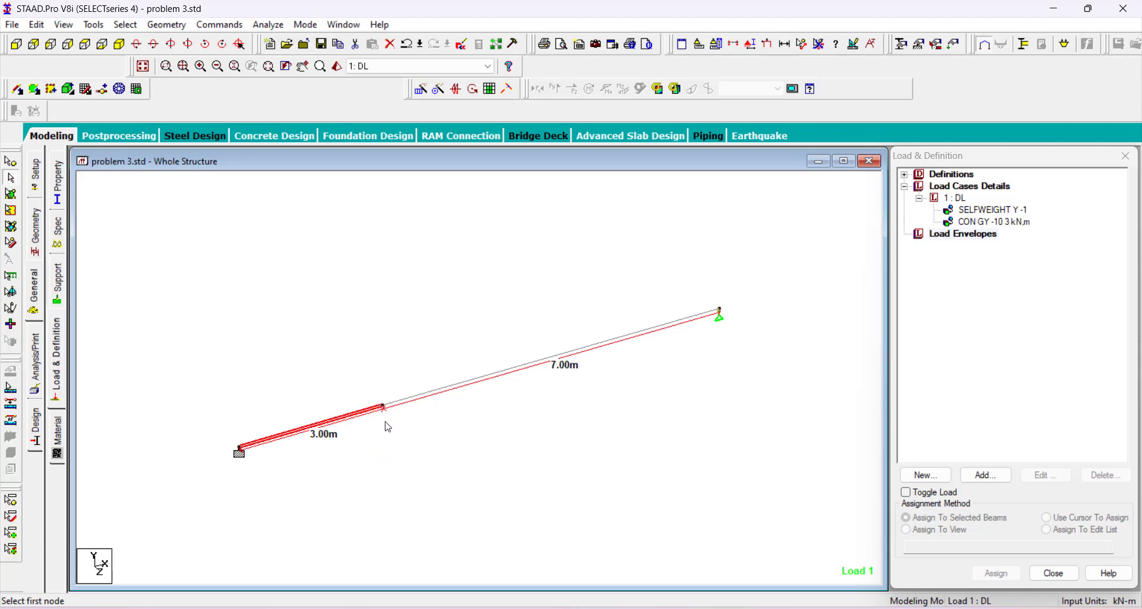
{"action": "left_click", "coordinate": [622, 438]}
Add a new linear varying member load under DL in local Y, with W1 -5 kN/m and W2 -10 kN/m.
{"action": "left_click", "coordinate": [955, 198]}
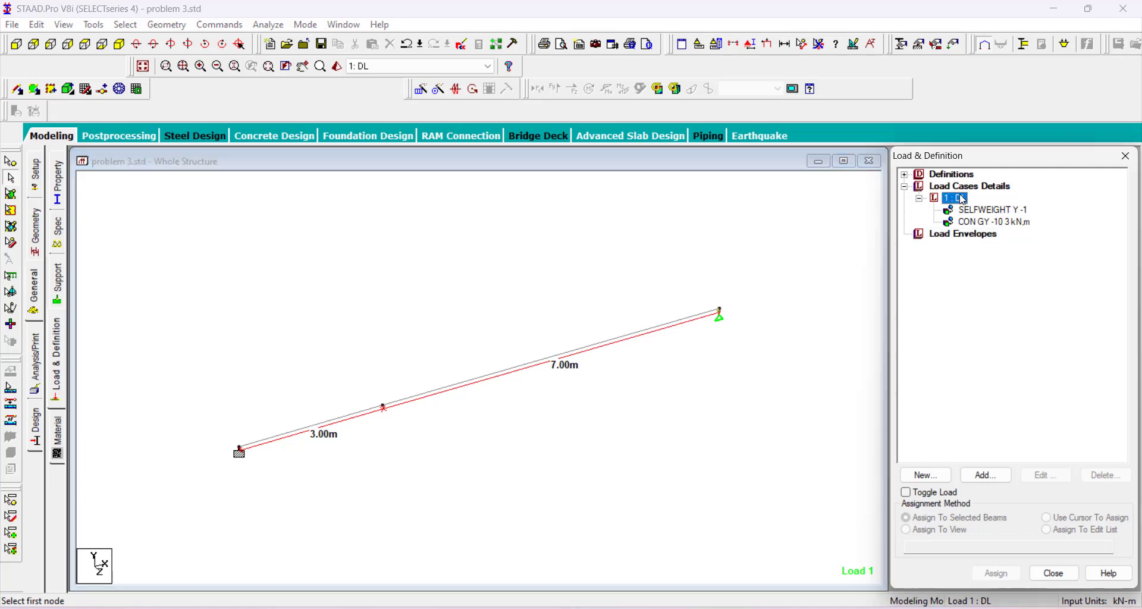
{"action": "left_click", "coordinate": [987, 475]}
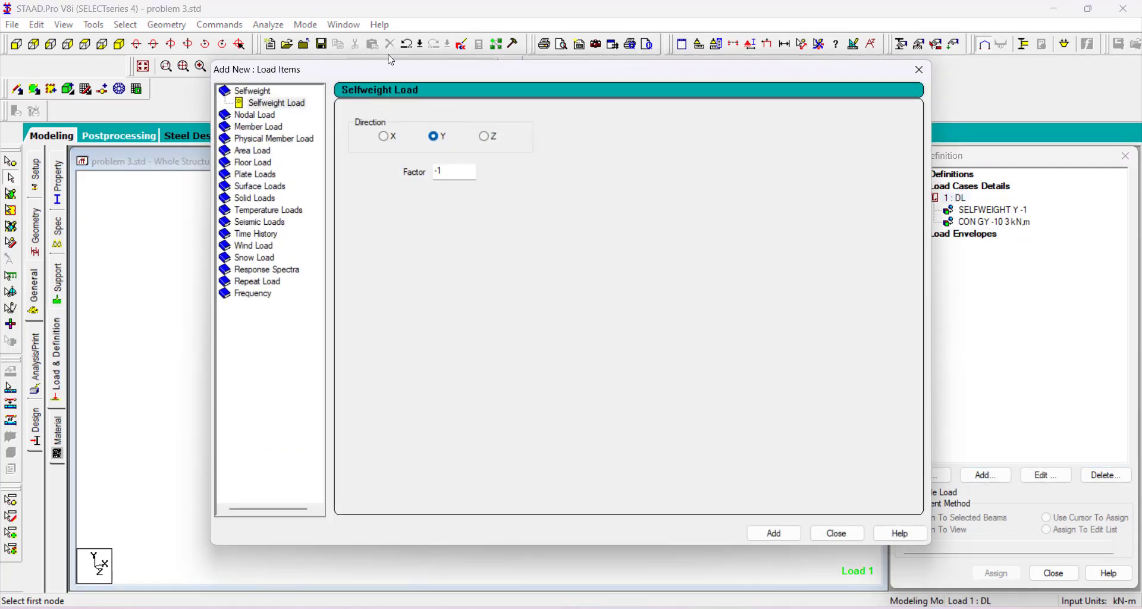
{"action": "left_click", "coordinate": [278, 128]}
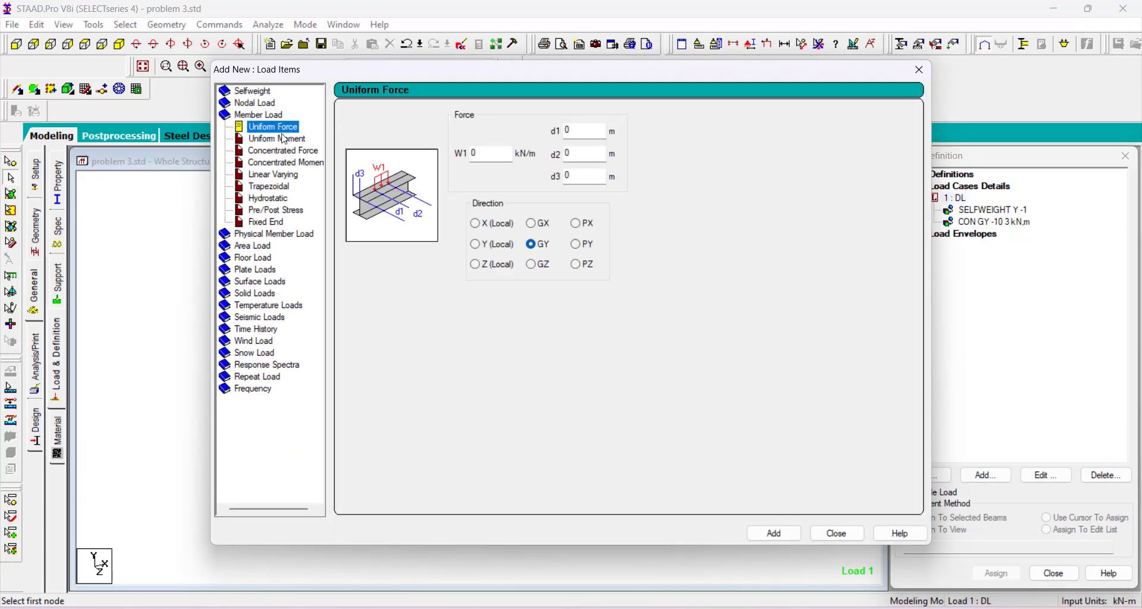
{"action": "left_click", "coordinate": [289, 176]}
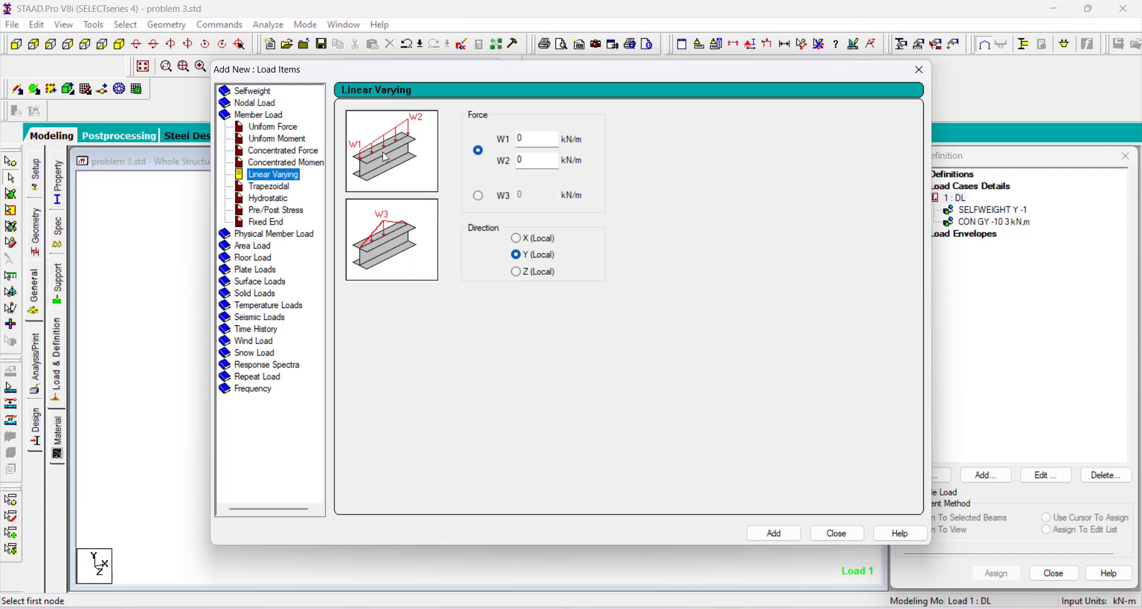
{"action": "double_click", "coordinate": [529, 136]}
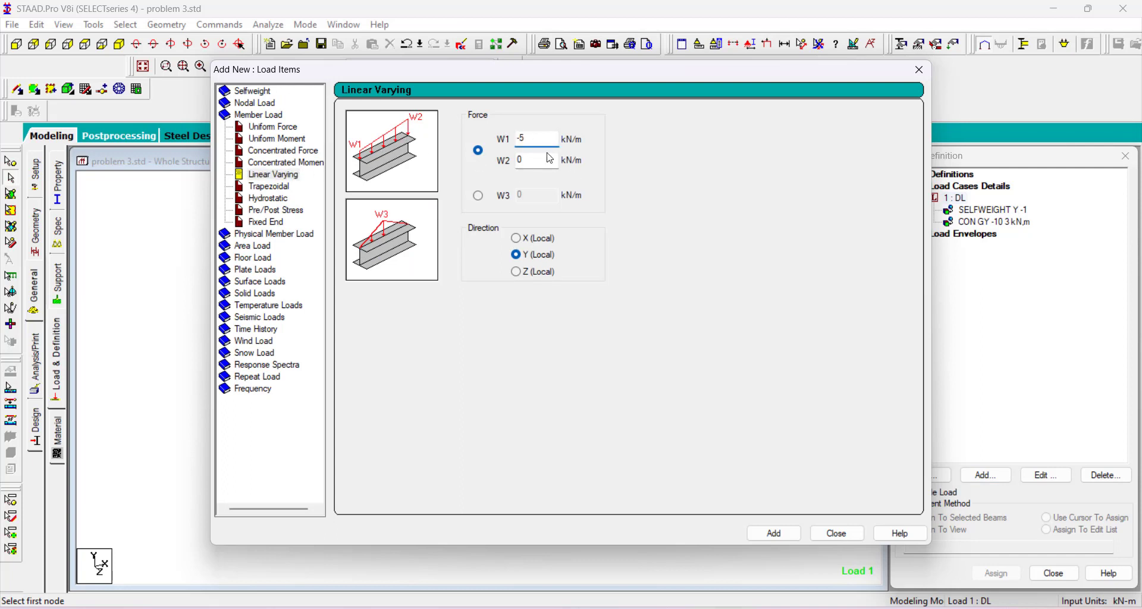
{"action": "key", "text": "Tab"}
{"action": "left_click", "coordinate": [775, 533]}
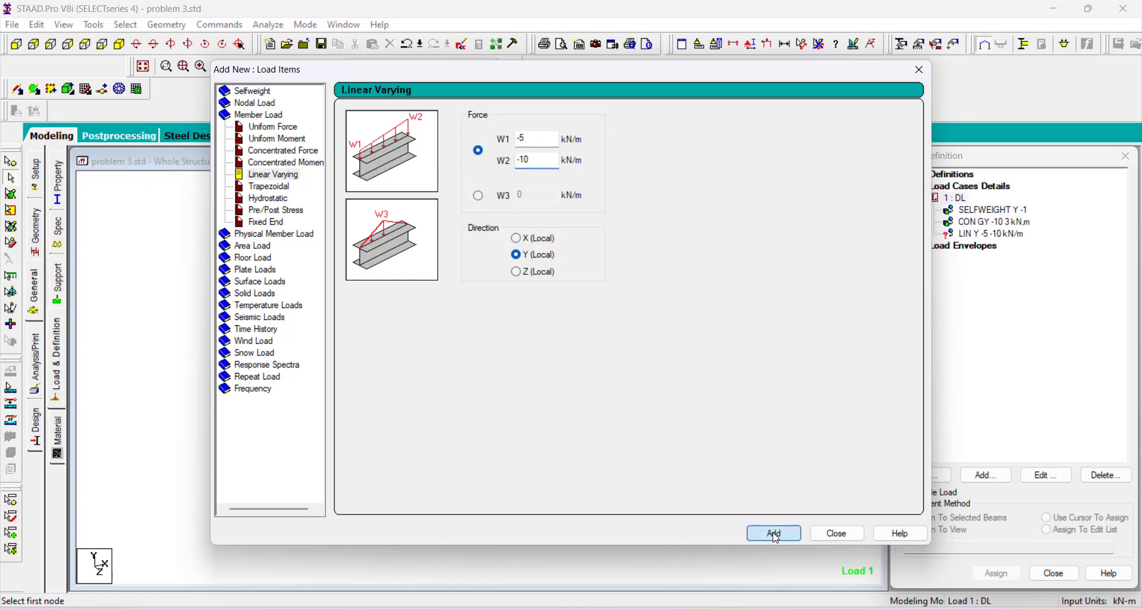
{"action": "left_click", "coordinate": [832, 534]}
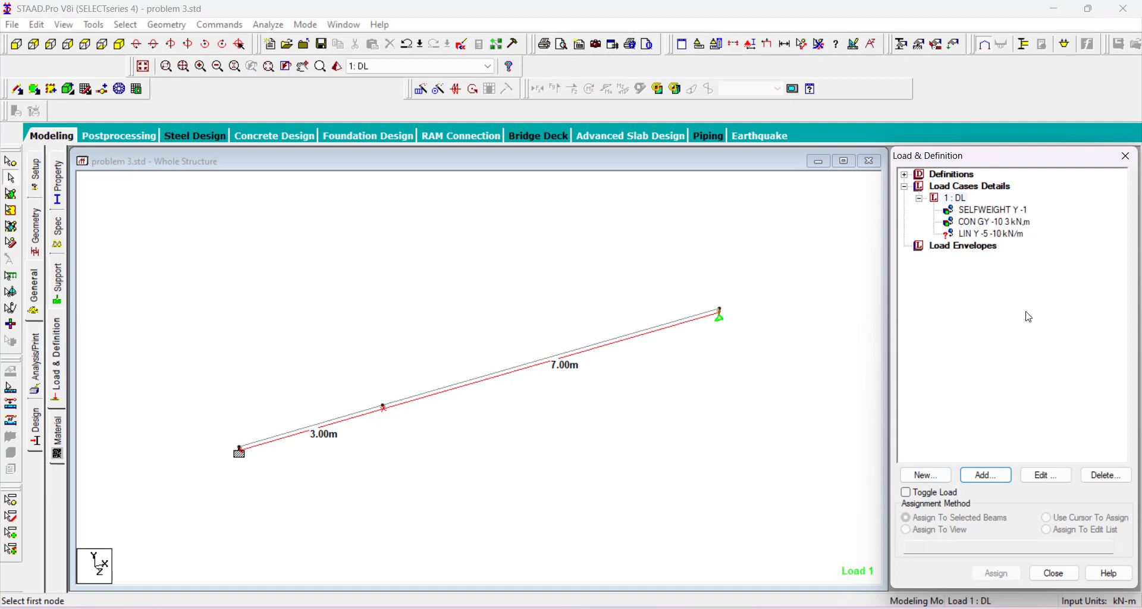
Assign the -5 to -10 kN/m linear varying load to the 3 m member next to the fixed support.
{"action": "left_click", "coordinate": [1010, 235]}
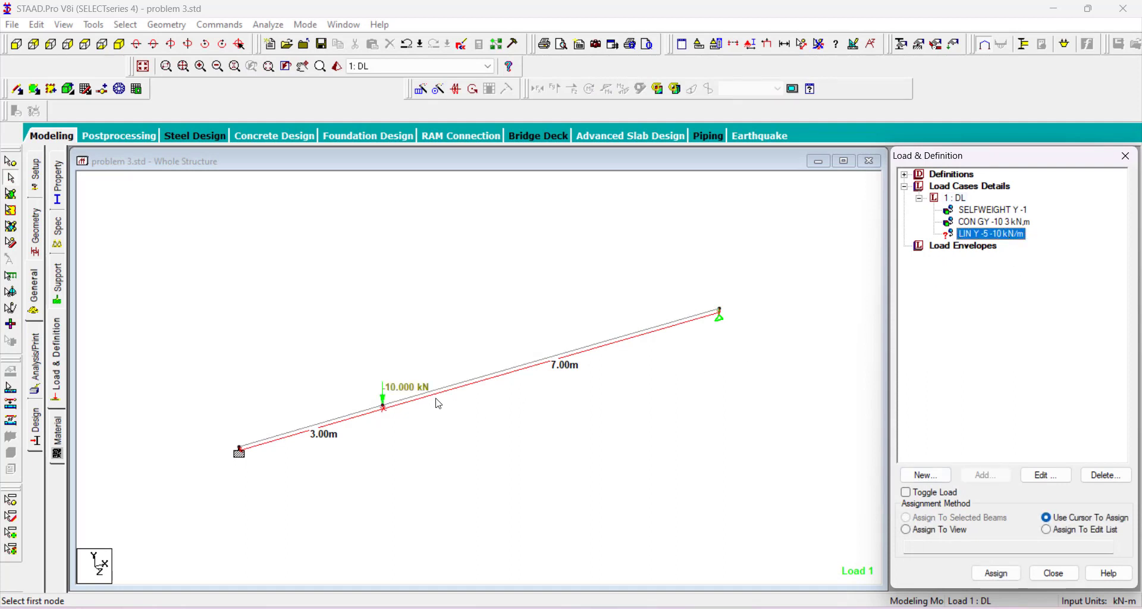
{"action": "left_click", "coordinate": [348, 421]}
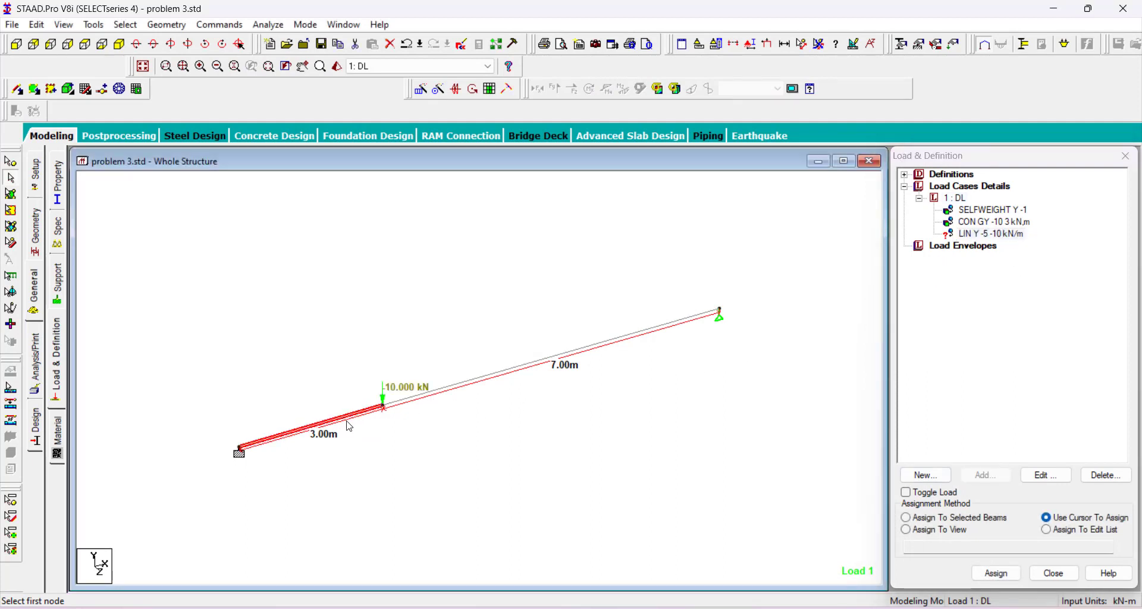
{"action": "left_click", "coordinate": [906, 517]}
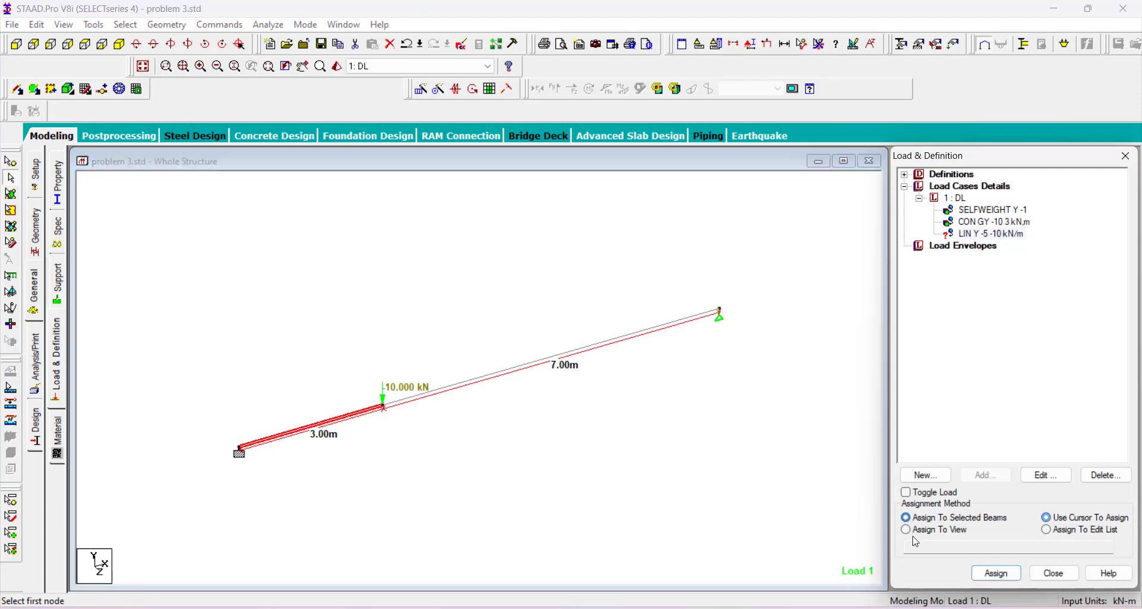
{"action": "left_click", "coordinate": [996, 574]}
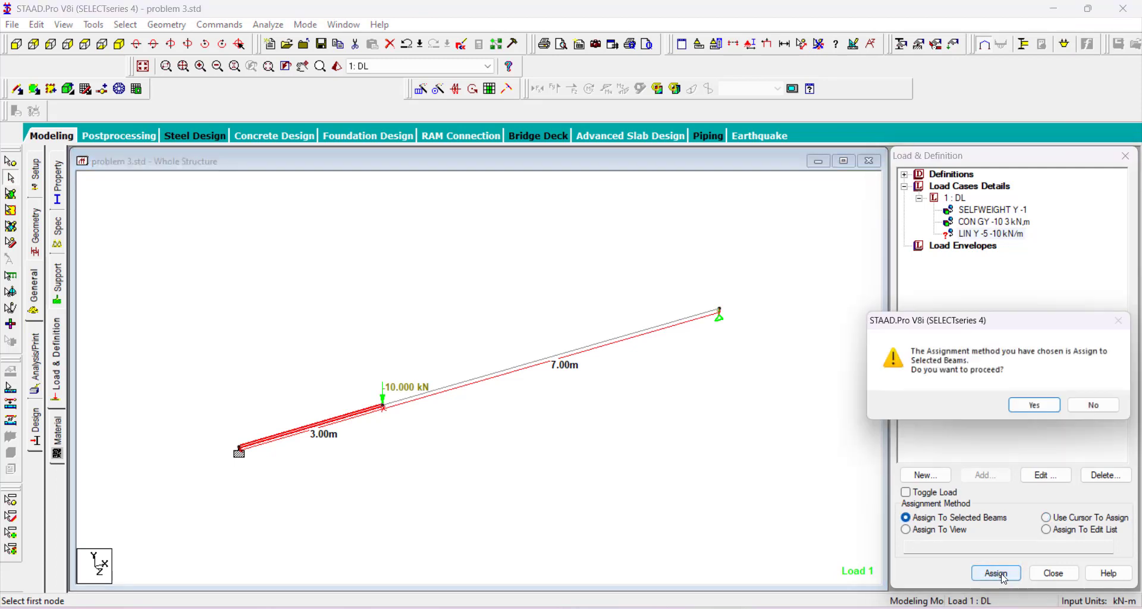
{"action": "left_click", "coordinate": [1038, 410]}
{"action": "left_click", "coordinate": [335, 426]}
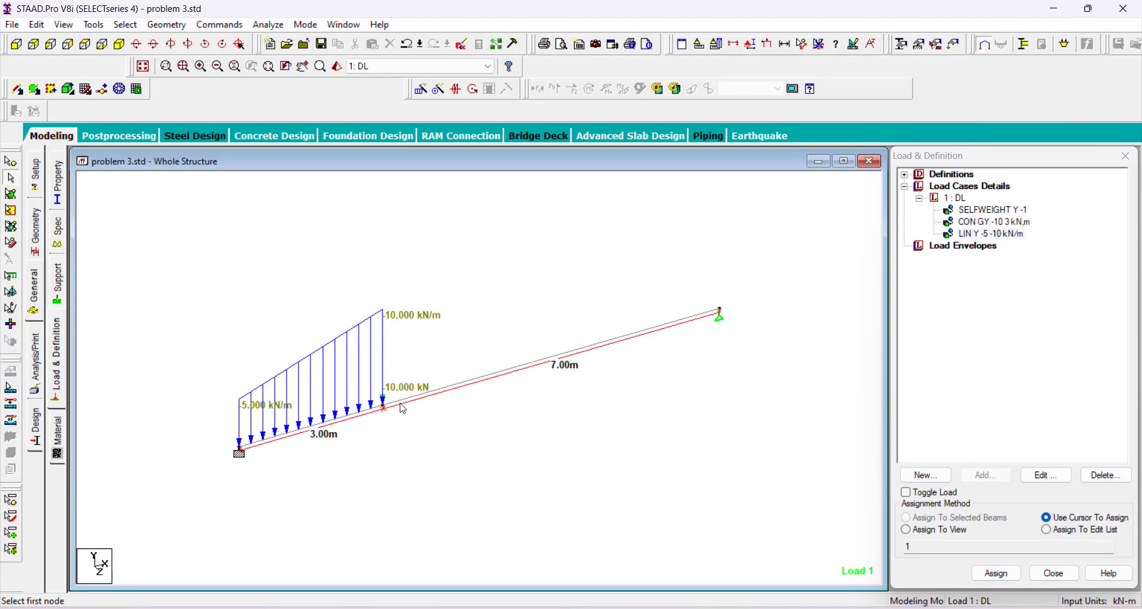
Add a triangular linear varying member load under DL in local Y, with a midspan peak W3 of -10 kN/m.
{"action": "left_click", "coordinate": [960, 199]}
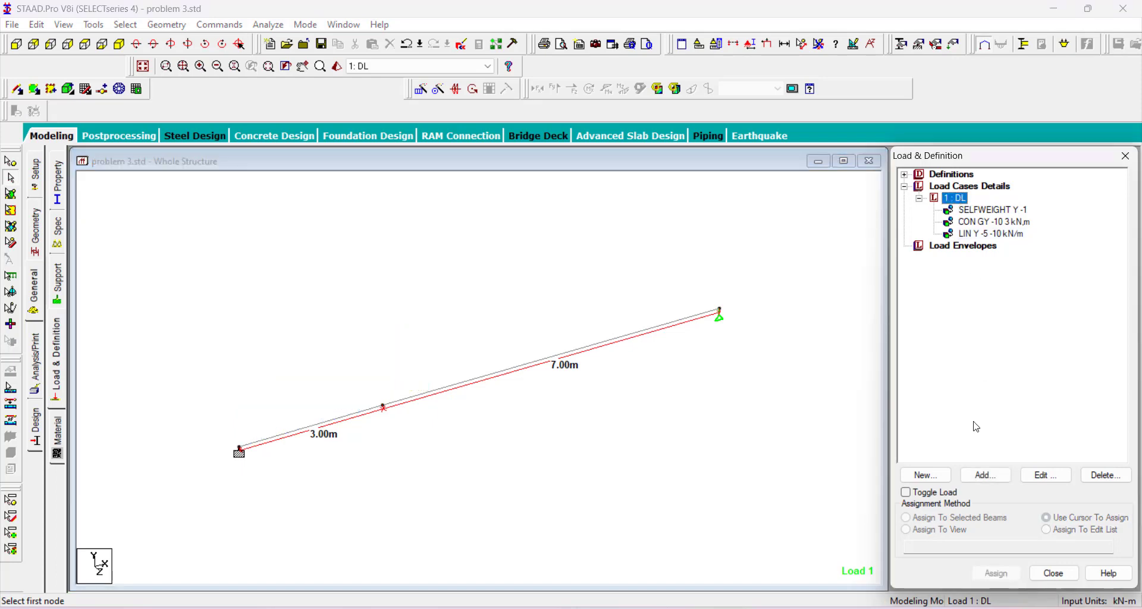
{"action": "left_click", "coordinate": [984, 475]}
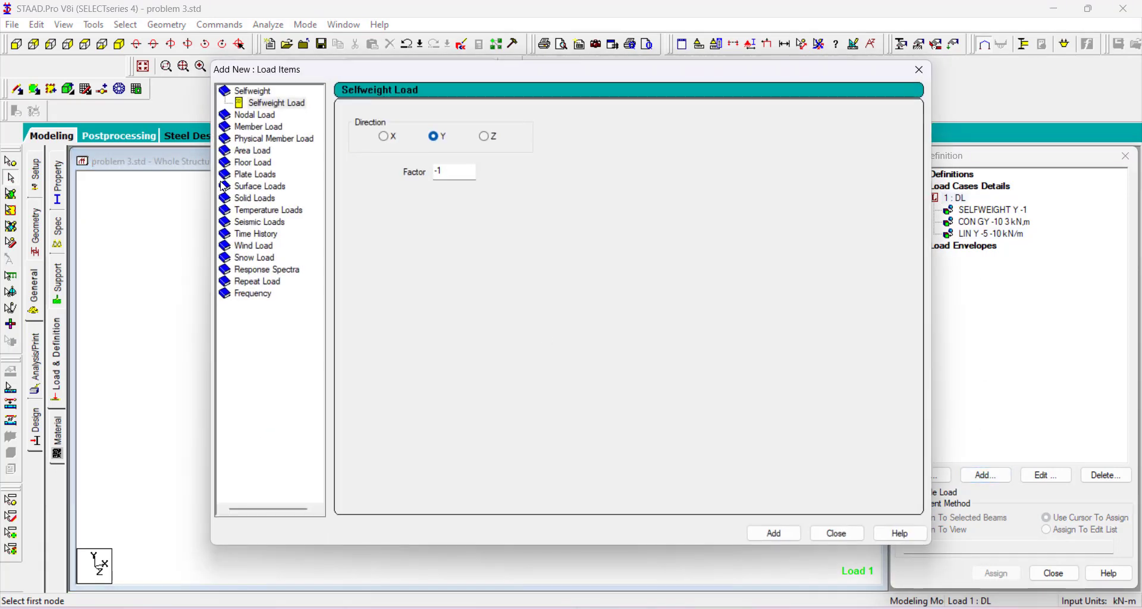
{"action": "left_click", "coordinate": [249, 128]}
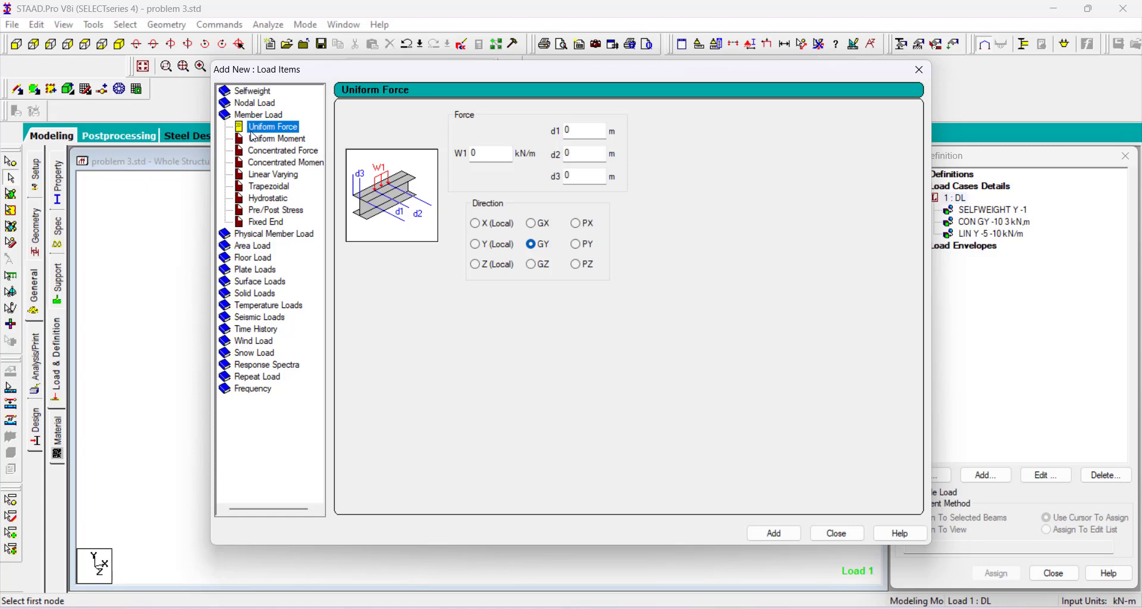
{"action": "left_click", "coordinate": [293, 176]}
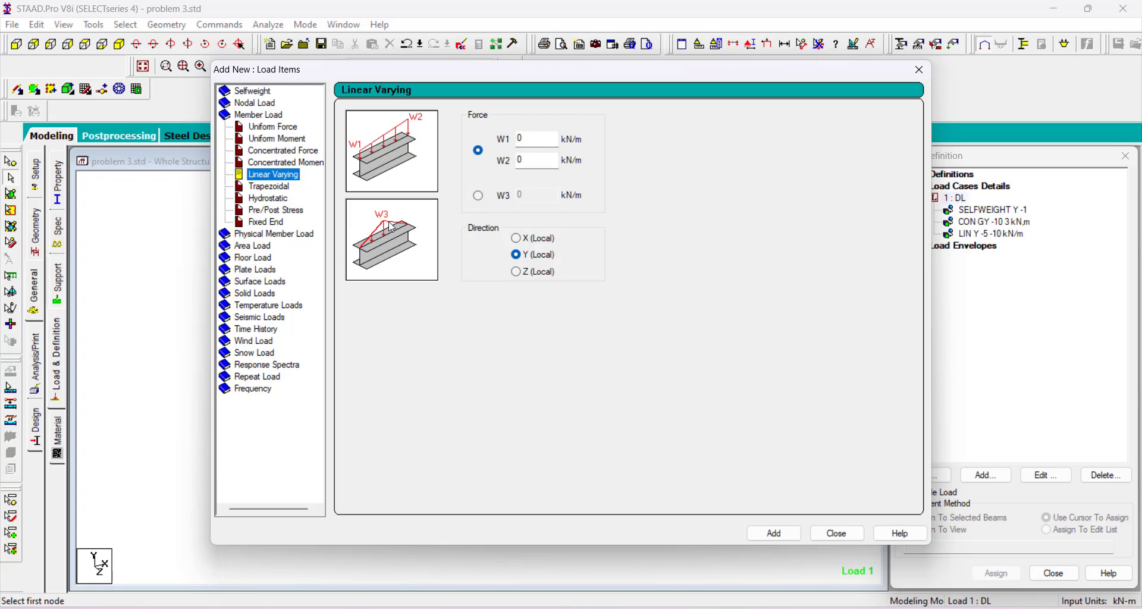
{"action": "left_click", "coordinate": [478, 197]}
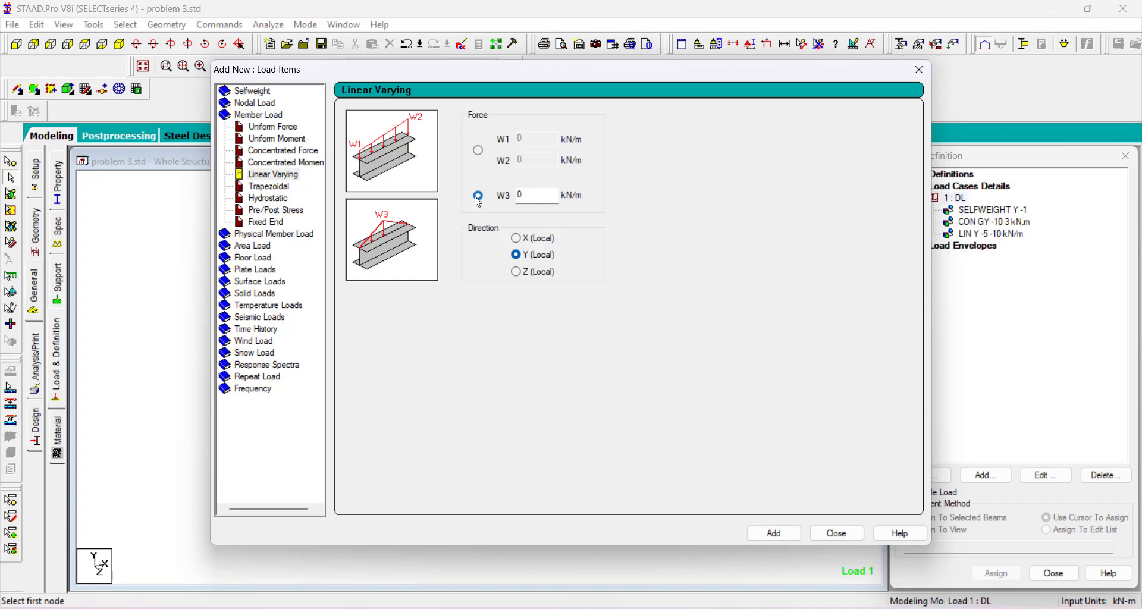
{"action": "key", "text": "Tab"}
{"action": "left_click", "coordinate": [773, 533]}
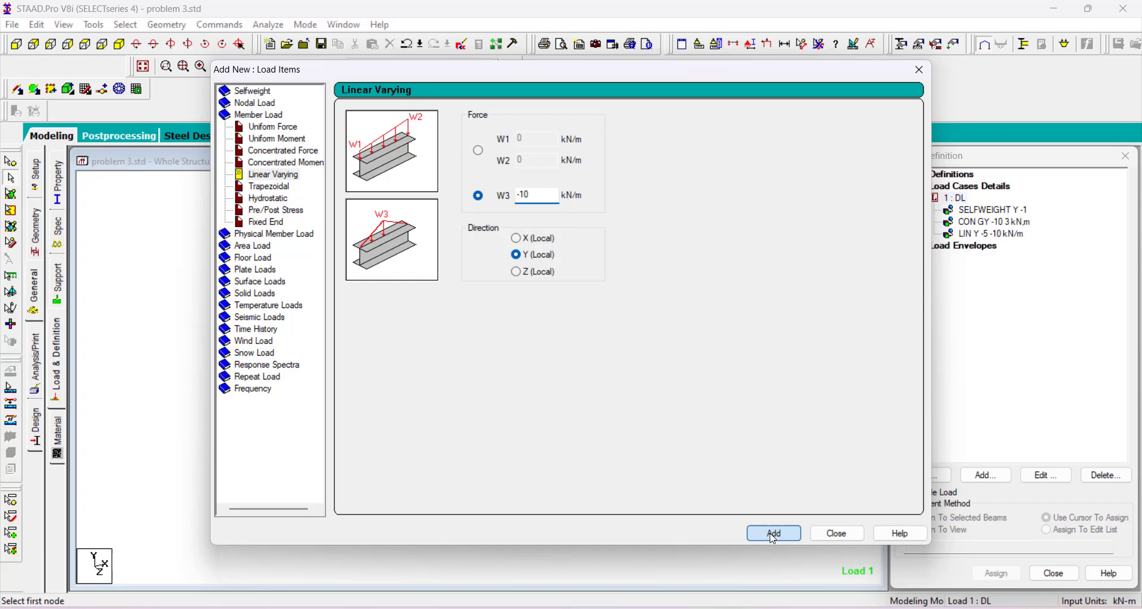
{"action": "left_click", "coordinate": [855, 537]}
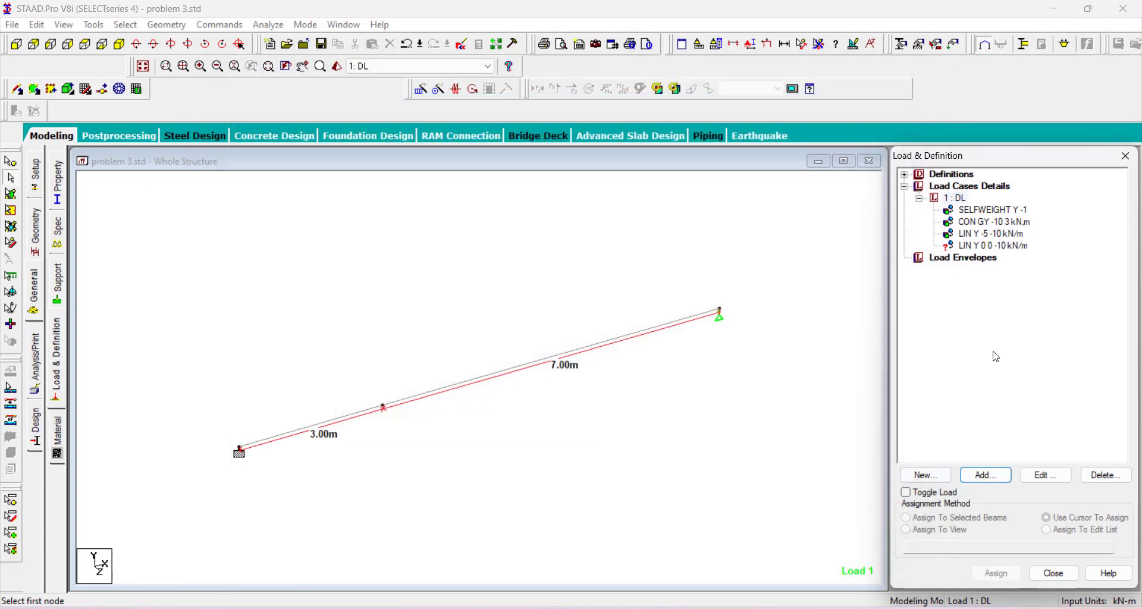
Assign the triangular -10 kN/m linear varying load to the 7 m member, beam 2.
{"action": "left_click", "coordinate": [1015, 247]}
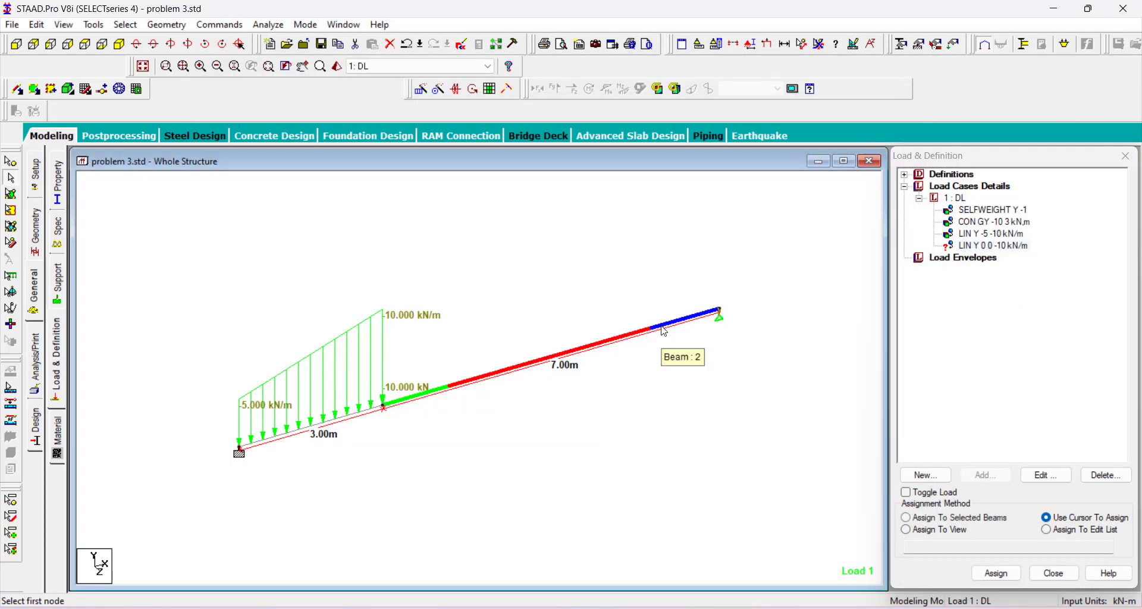
{"action": "left_click", "coordinate": [678, 319]}
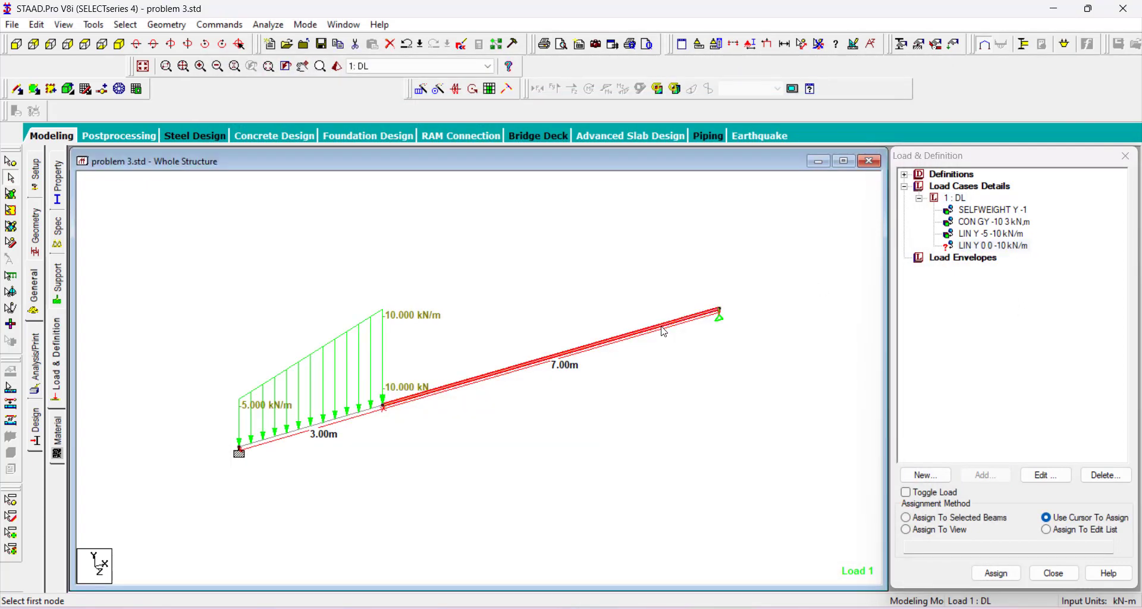
{"action": "left_click", "coordinate": [946, 524]}
{"action": "left_click", "coordinate": [996, 573]}
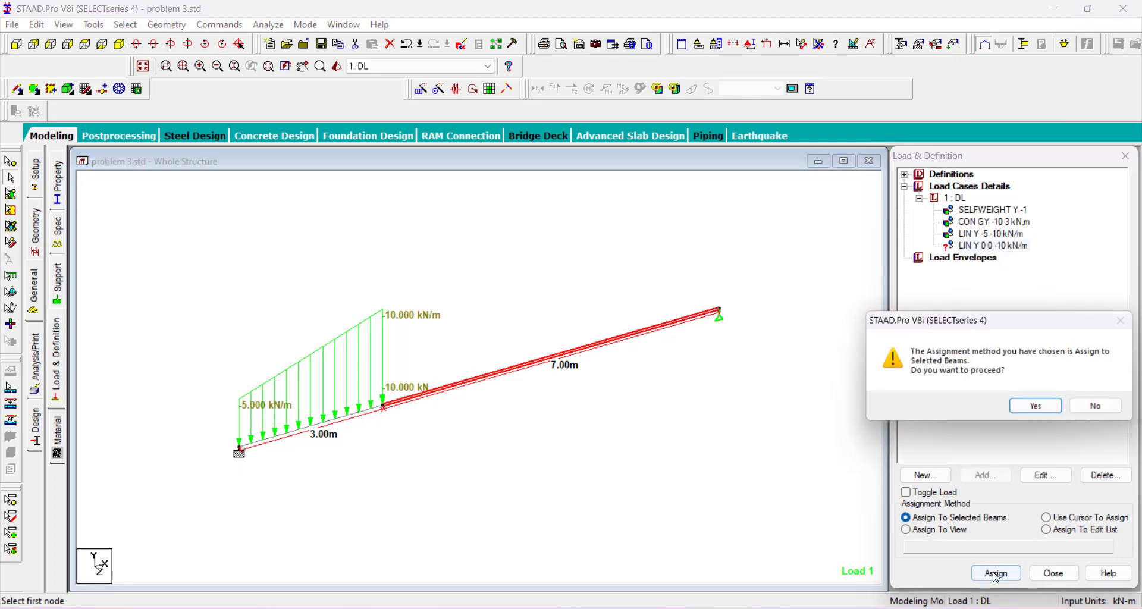
{"action": "left_click", "coordinate": [1099, 409]}
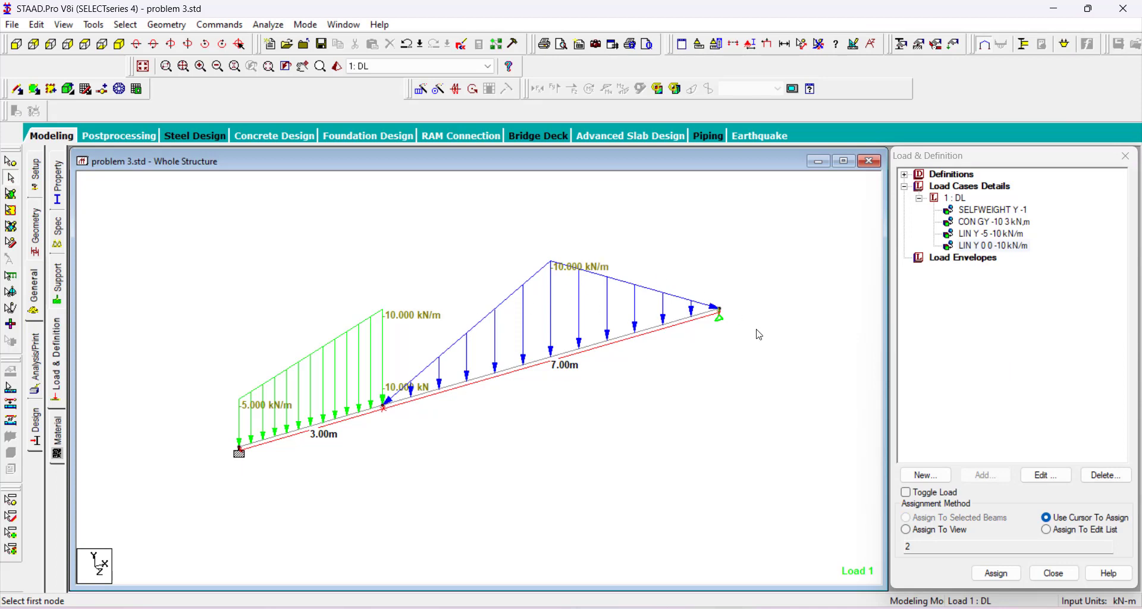
Add a trapezoidal member load under DL in direction GY, with W1 -5 kN/m, W2 -10 kN/m and d1 and d2 left empty.
{"action": "left_click", "coordinate": [963, 222]}
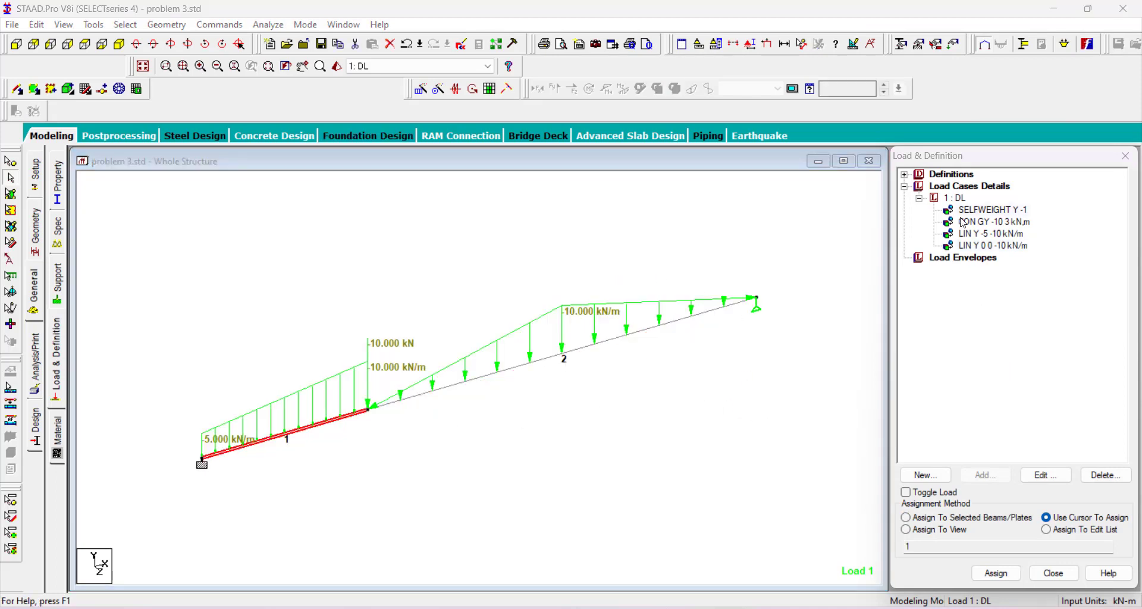
{"action": "left_click", "coordinate": [963, 200]}
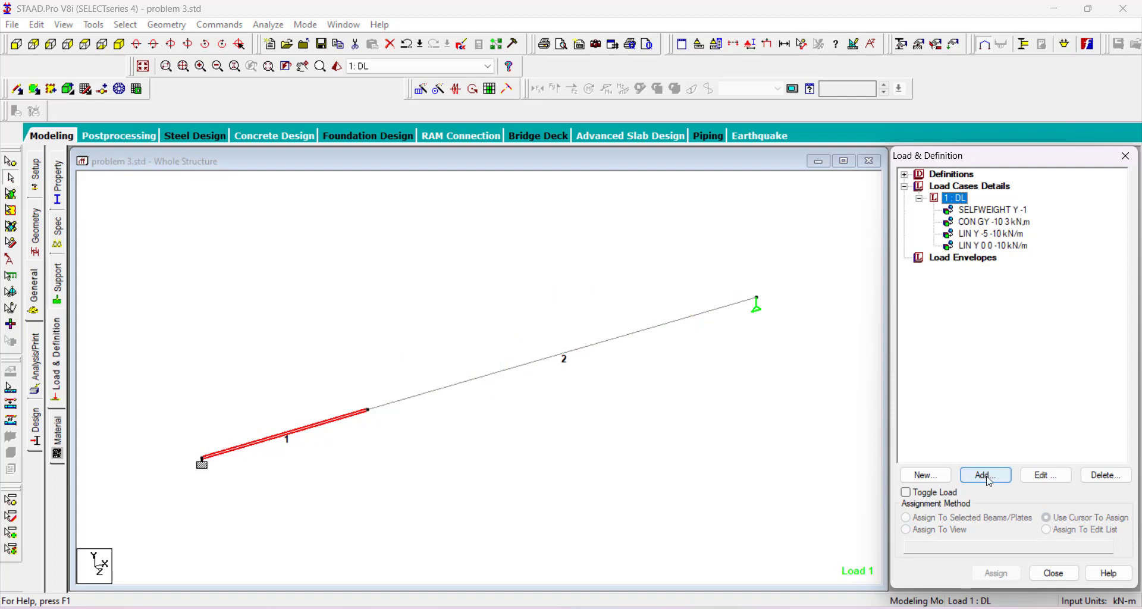
{"action": "left_click", "coordinate": [986, 475]}
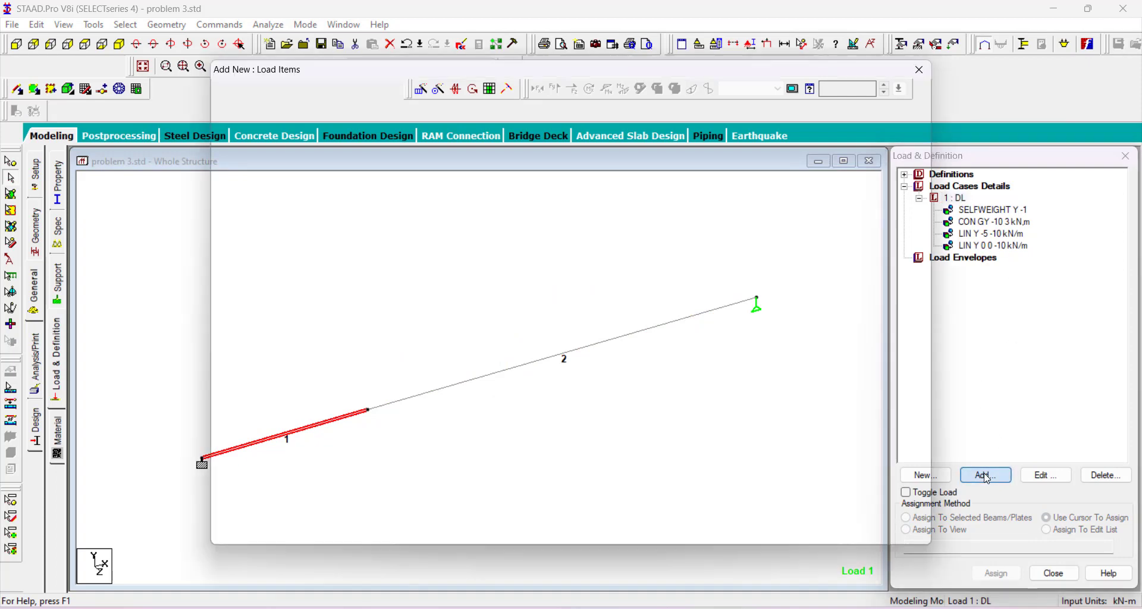
{"action": "left_click", "coordinate": [249, 128]}
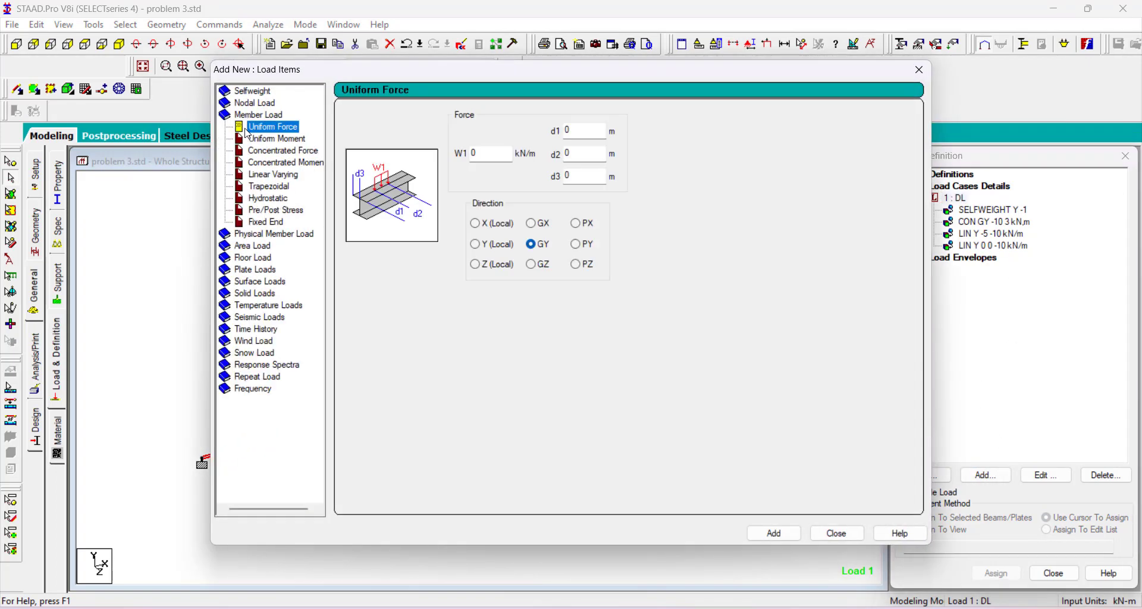
{"action": "left_click", "coordinate": [273, 189]}
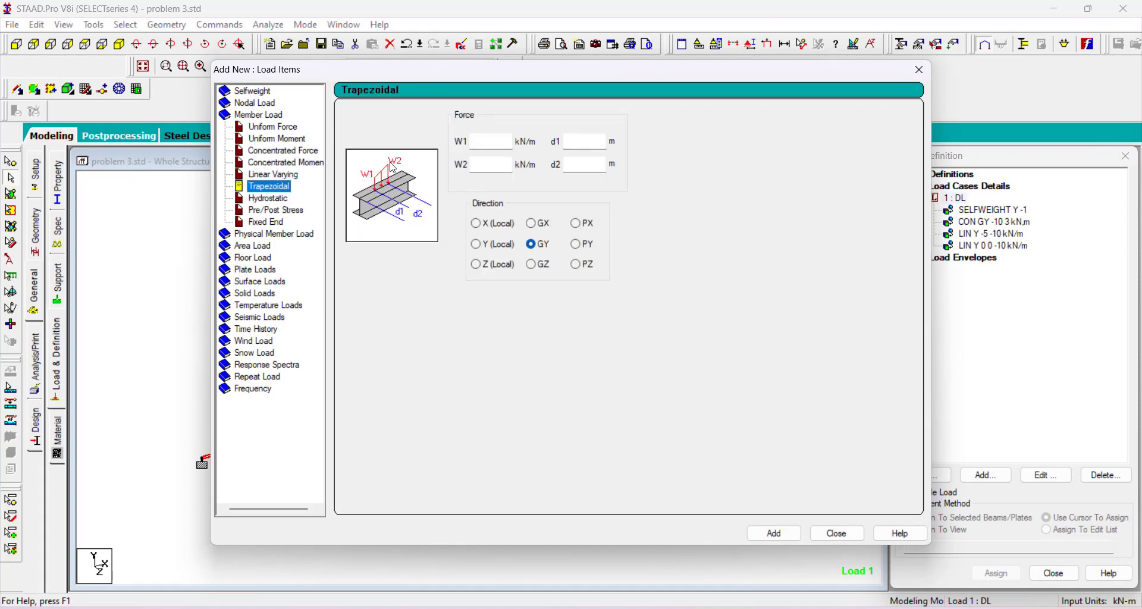
{"action": "left_click", "coordinate": [479, 142]}
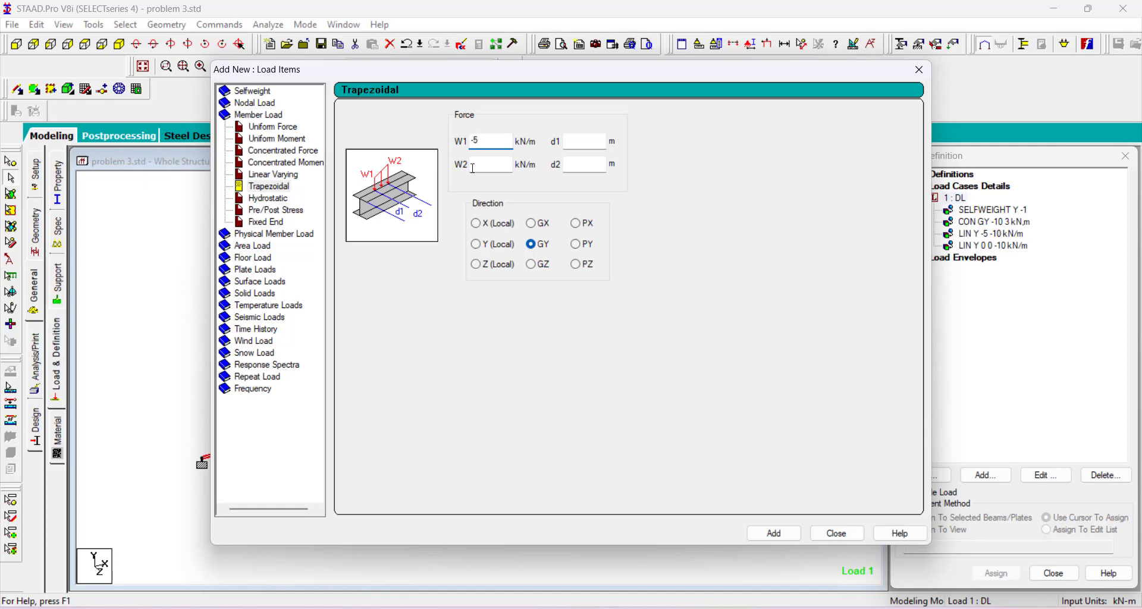
{"action": "left_click", "coordinate": [484, 168]}
{"action": "left_click", "coordinate": [589, 139]}
{"action": "left_click", "coordinate": [582, 162]}
{"action": "left_click", "coordinate": [773, 534]}
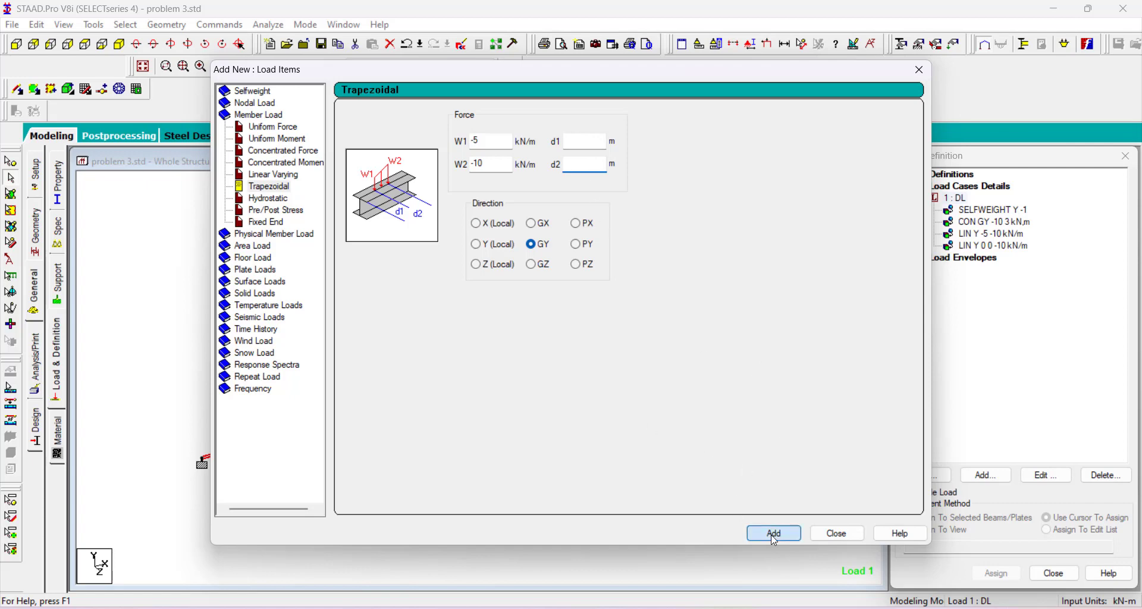
{"action": "left_click", "coordinate": [837, 533]}
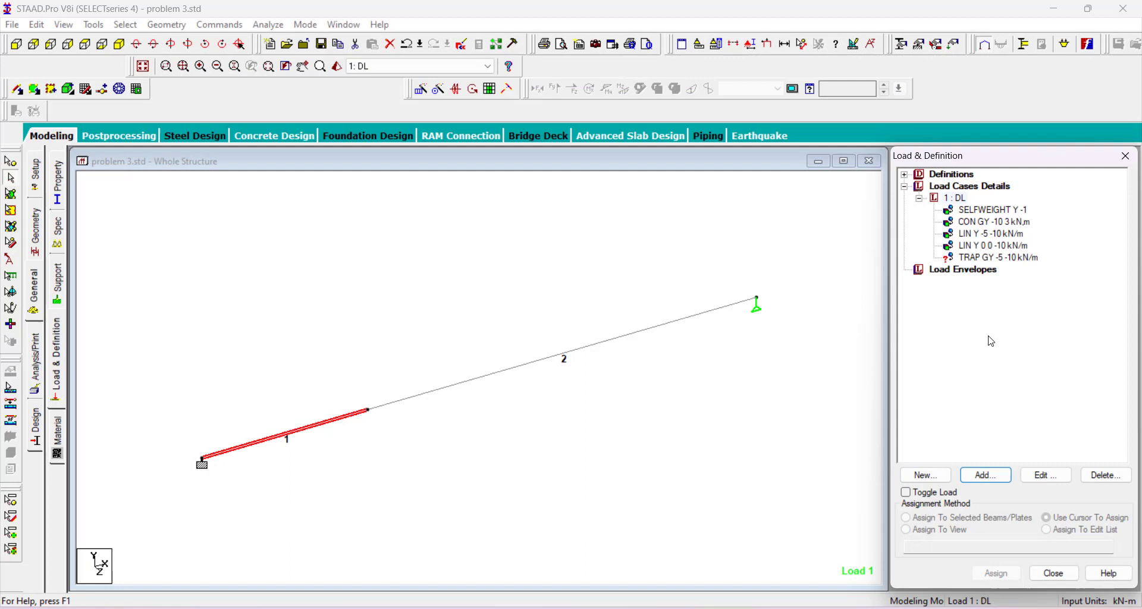
Assign the trapezoidal GY load to beam 2 and clear the beam selection.
{"action": "left_click", "coordinate": [998, 259]}
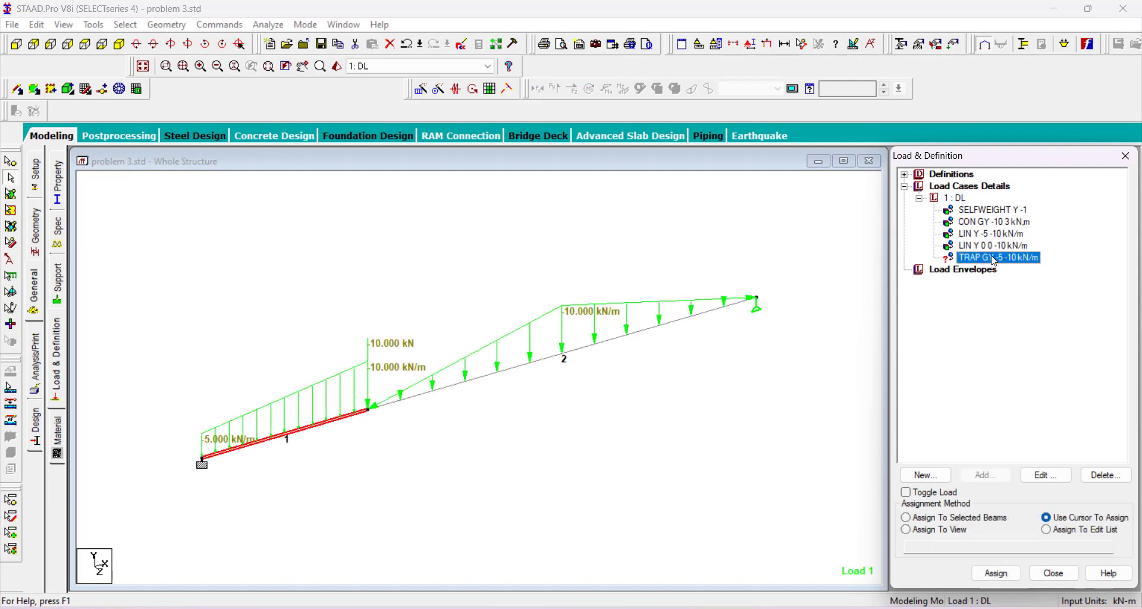
{"action": "left_click", "coordinate": [683, 322]}
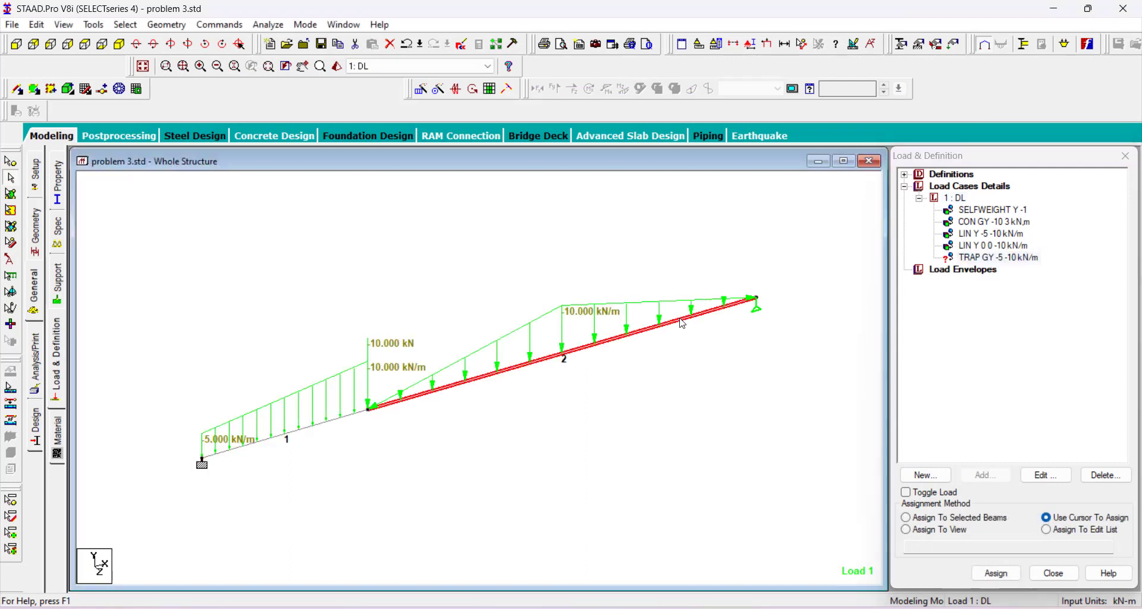
{"action": "left_click", "coordinate": [906, 519]}
{"action": "left_click", "coordinate": [996, 572]}
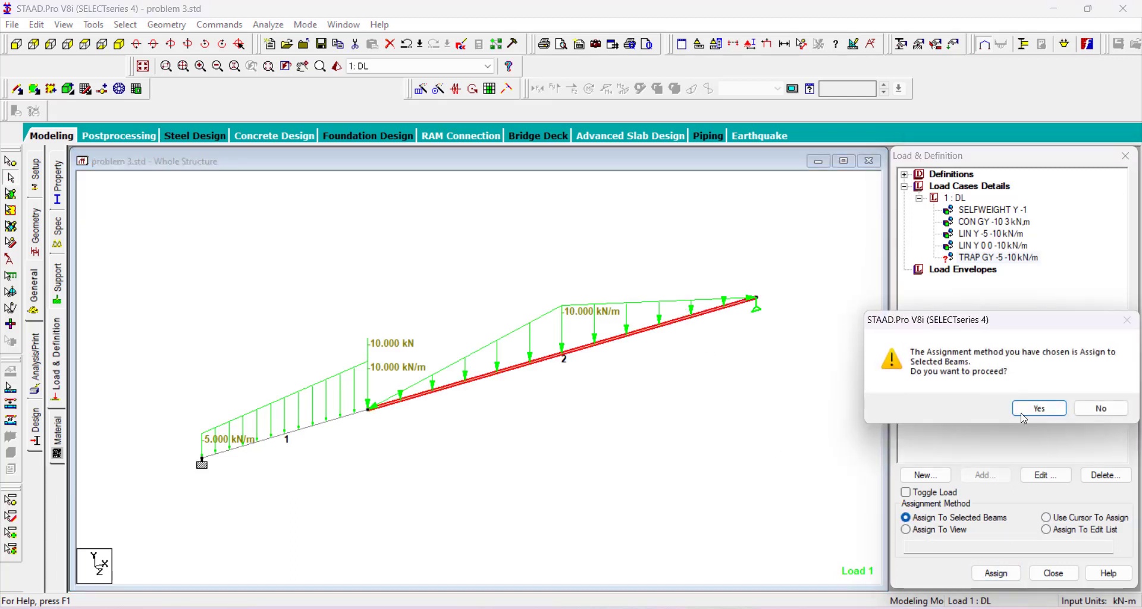
{"action": "left_click", "coordinate": [1032, 409]}
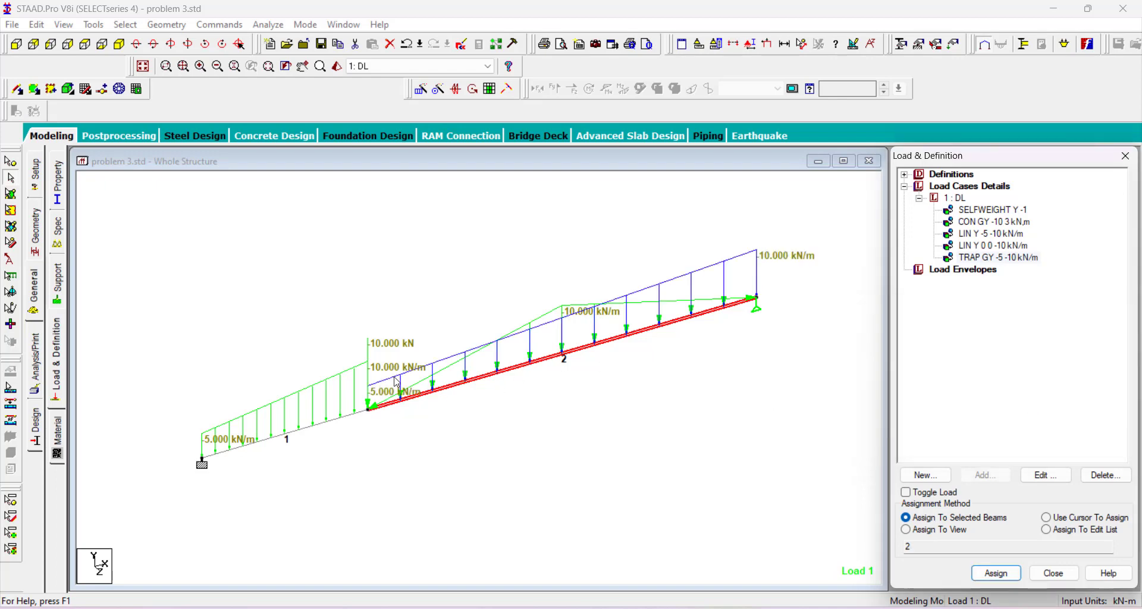
{"action": "left_click", "coordinate": [812, 372]}
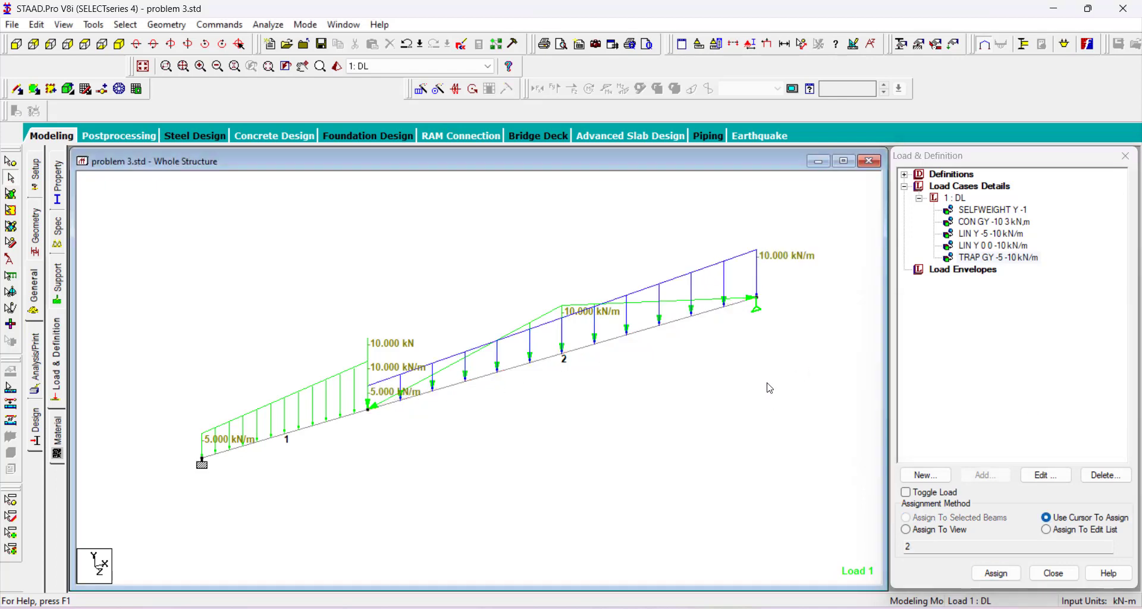
{"action": "left_click_drag", "start_coordinate": [744, 382], "coordinate": [620, 476]}
Define a Perform Analysis command for the structure with the print option All.
{"action": "left_click", "coordinate": [37, 381]}
{"action": "left_click", "coordinate": [723, 131]}
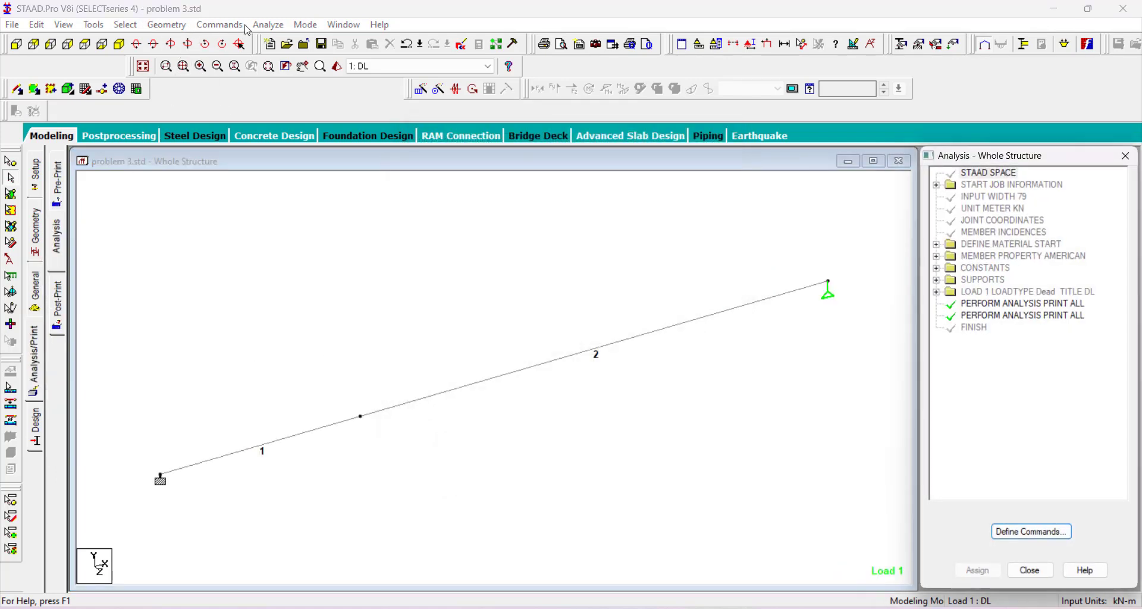
{"action": "left_click", "coordinate": [232, 26]}
{"action": "mouse_move", "coordinate": [269, 271]}
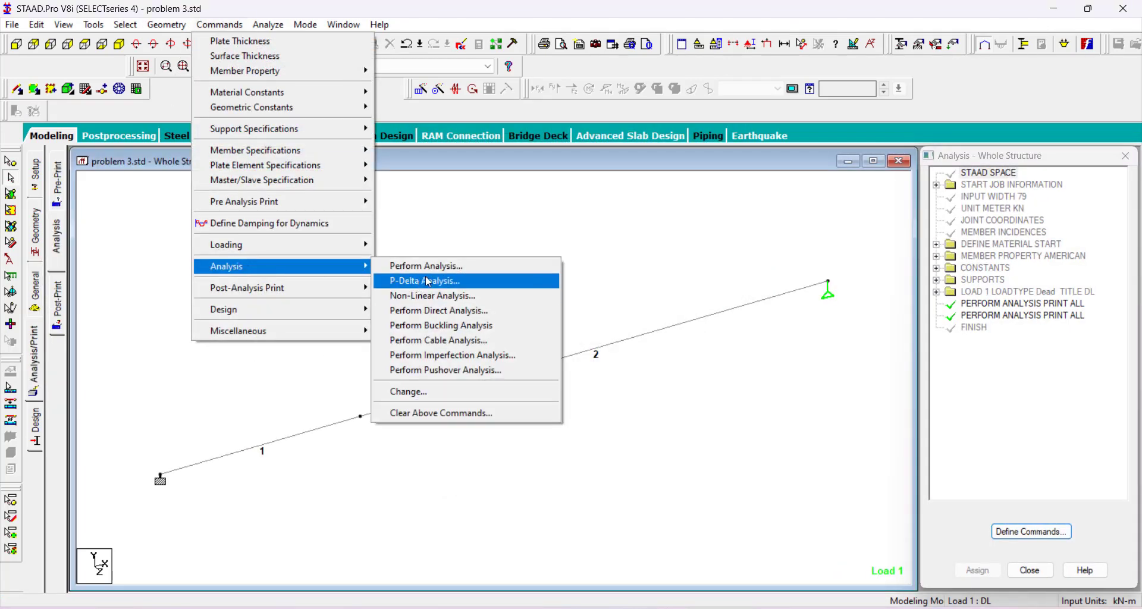
{"action": "left_click", "coordinate": [452, 266]}
{"action": "left_click", "coordinate": [543, 355]}
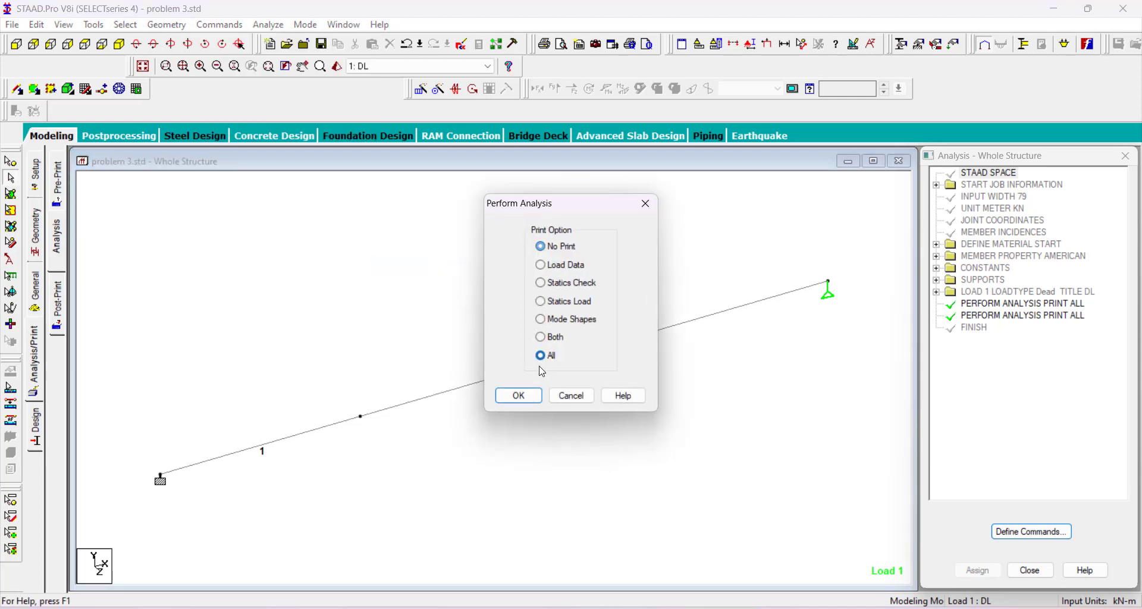
{"action": "left_click", "coordinate": [516, 395]}
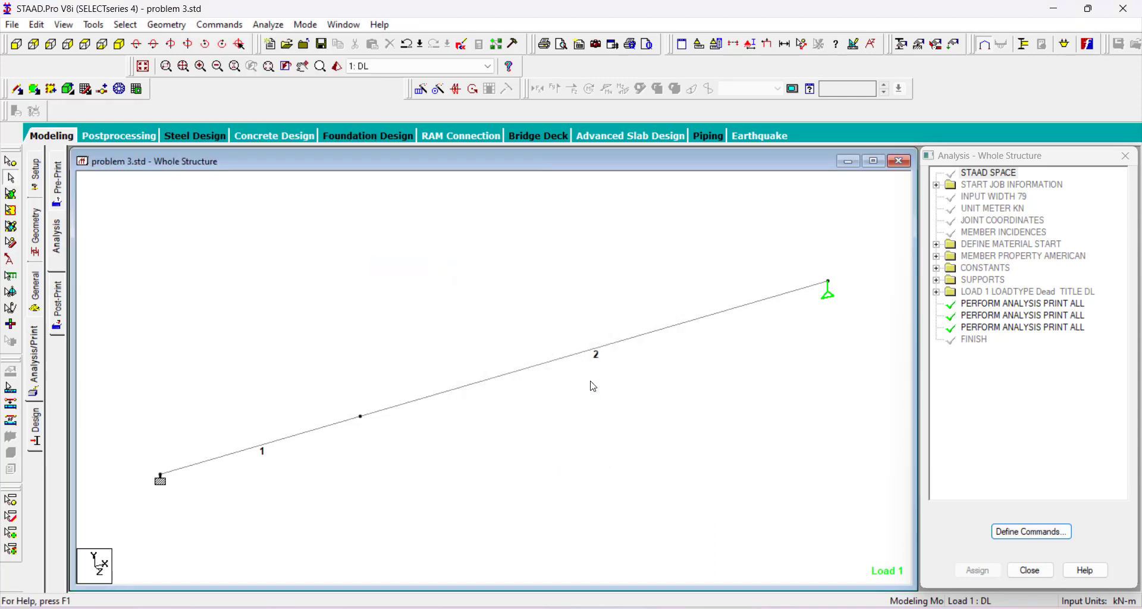
Save the modified beam model, run the analysis, and enter post-processing mode with load case 1 DL selected.
{"action": "left_click", "coordinate": [268, 25]}
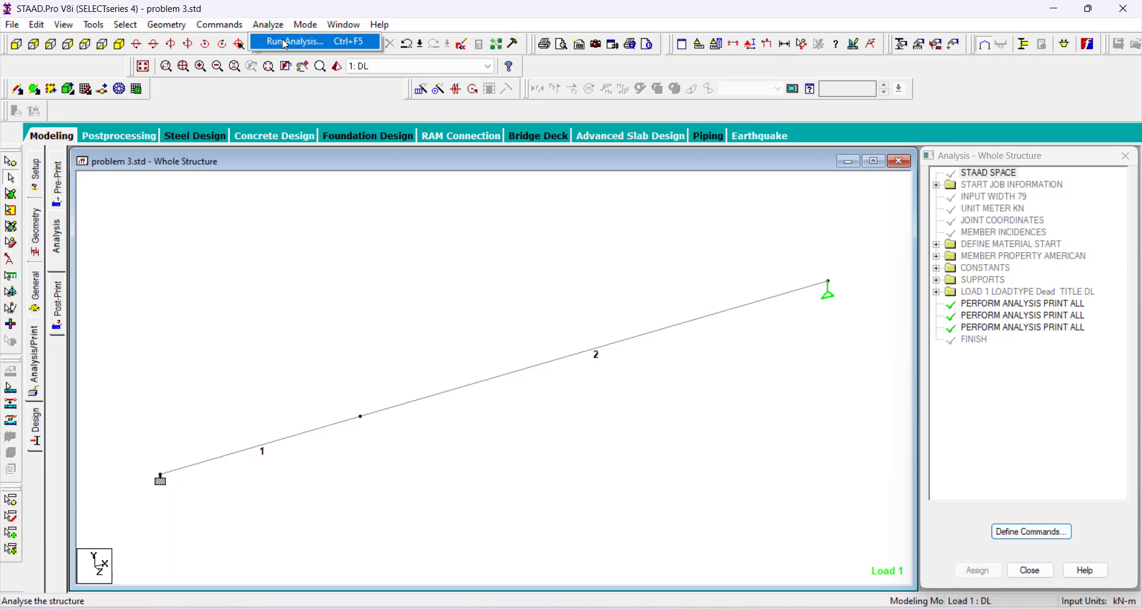
{"action": "left_click", "coordinate": [286, 43]}
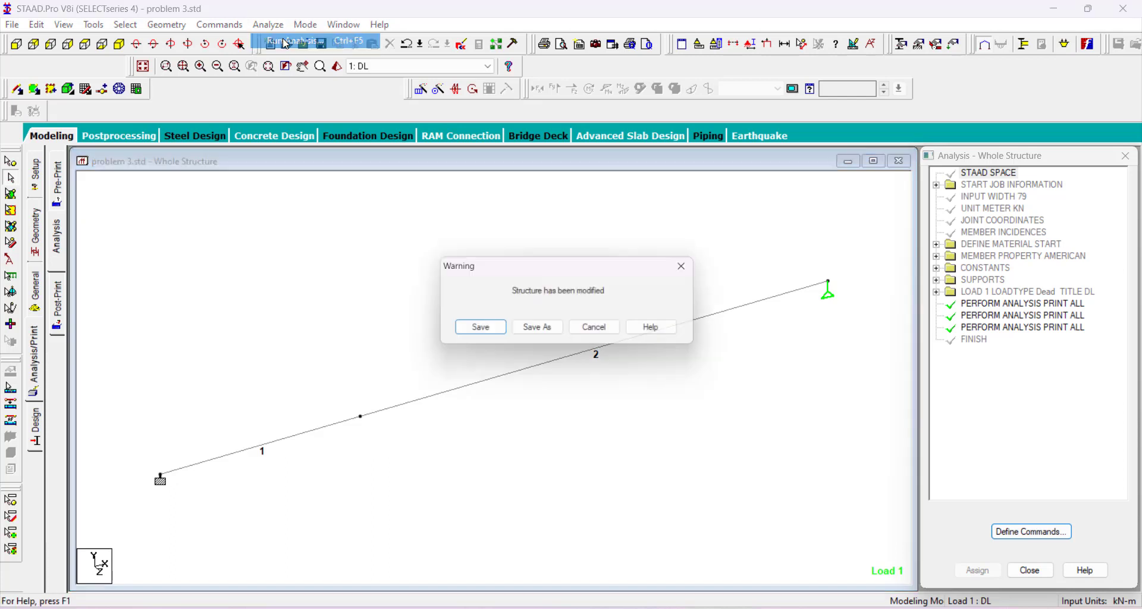
{"action": "left_click", "coordinate": [481, 331]}
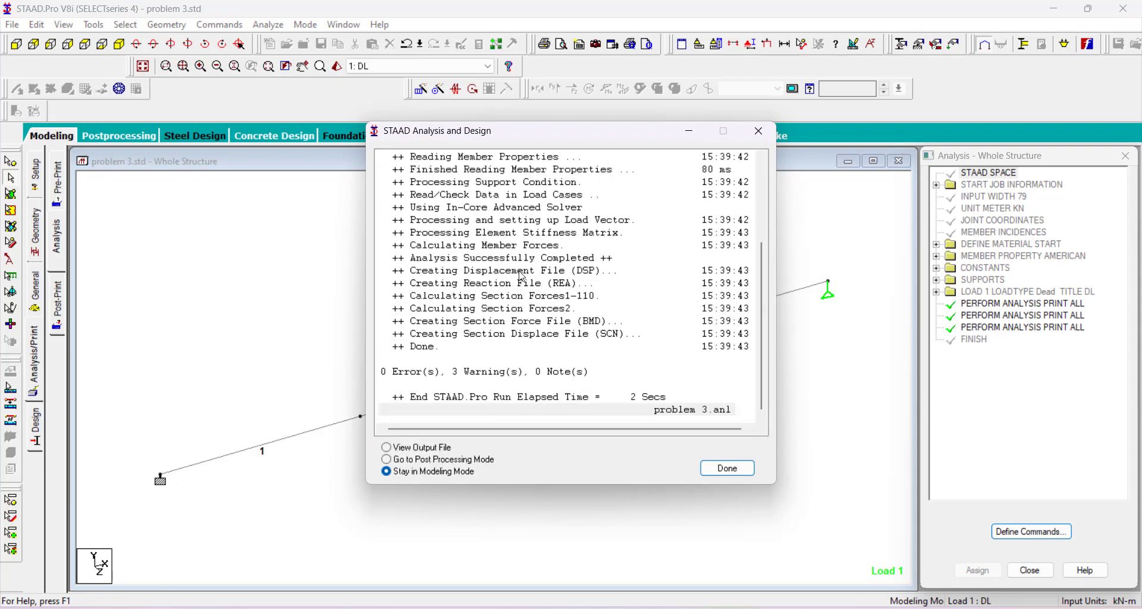
{"action": "left_click", "coordinate": [387, 462]}
{"action": "left_click", "coordinate": [705, 473]}
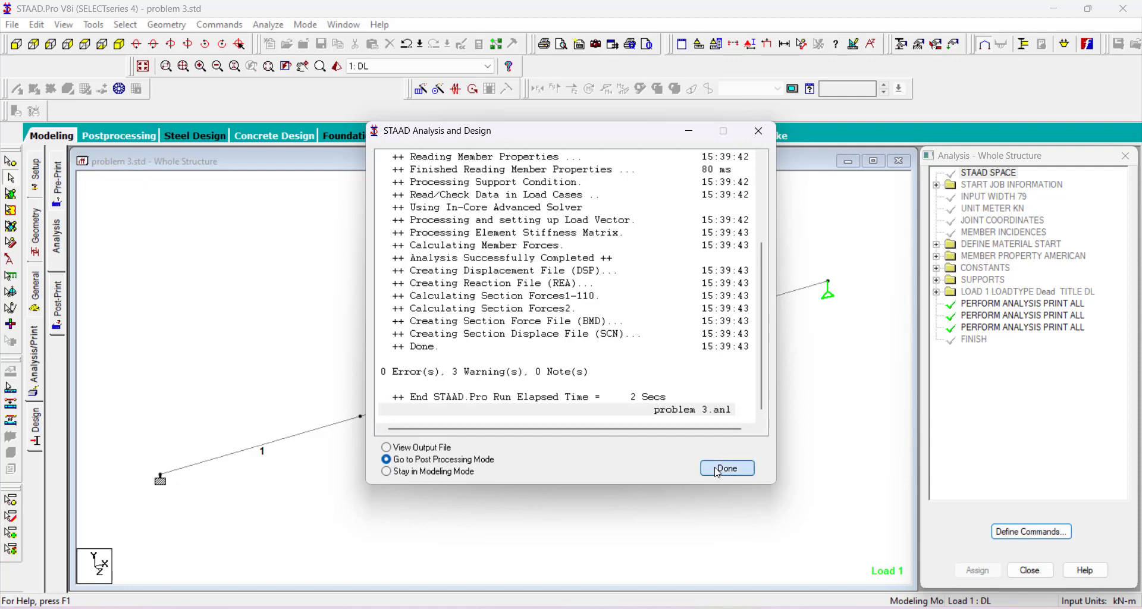
{"action": "left_click", "coordinate": [615, 298]}
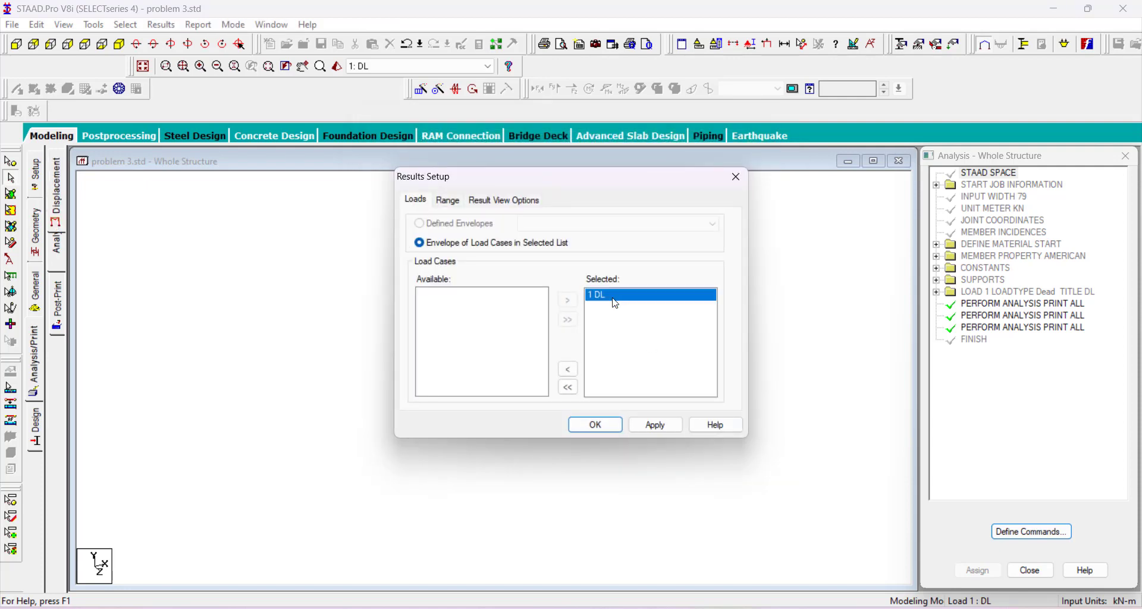
{"action": "left_click", "coordinate": [598, 426]}
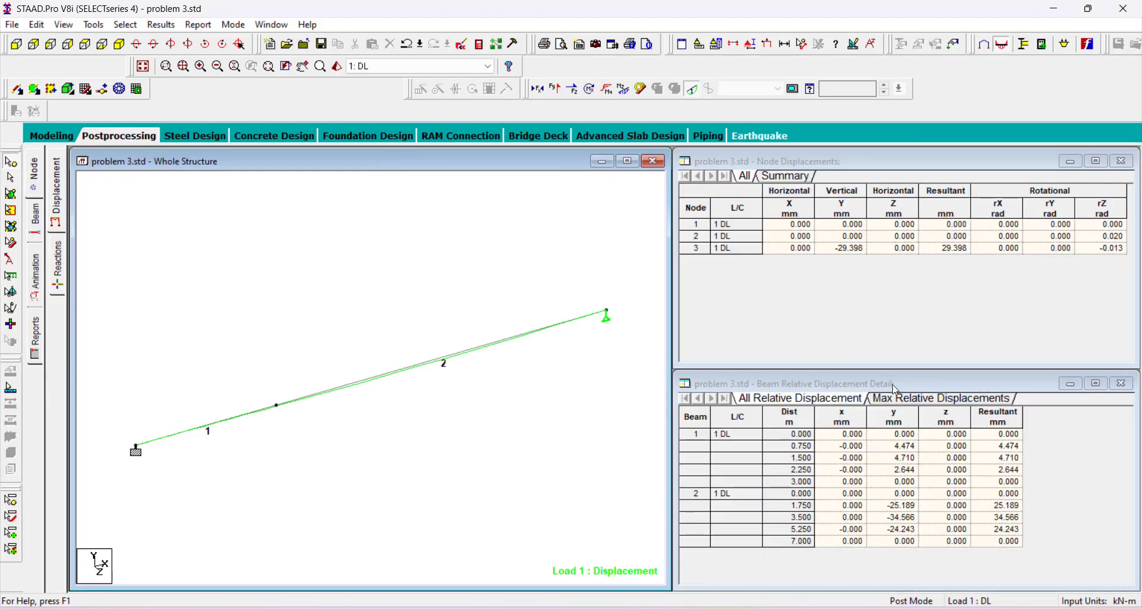
Review the beam's support reactions, member forces and bending diagram, beam stresses, and the beam 1 moment and shear graphs.
{"action": "left_click", "coordinate": [58, 262]}
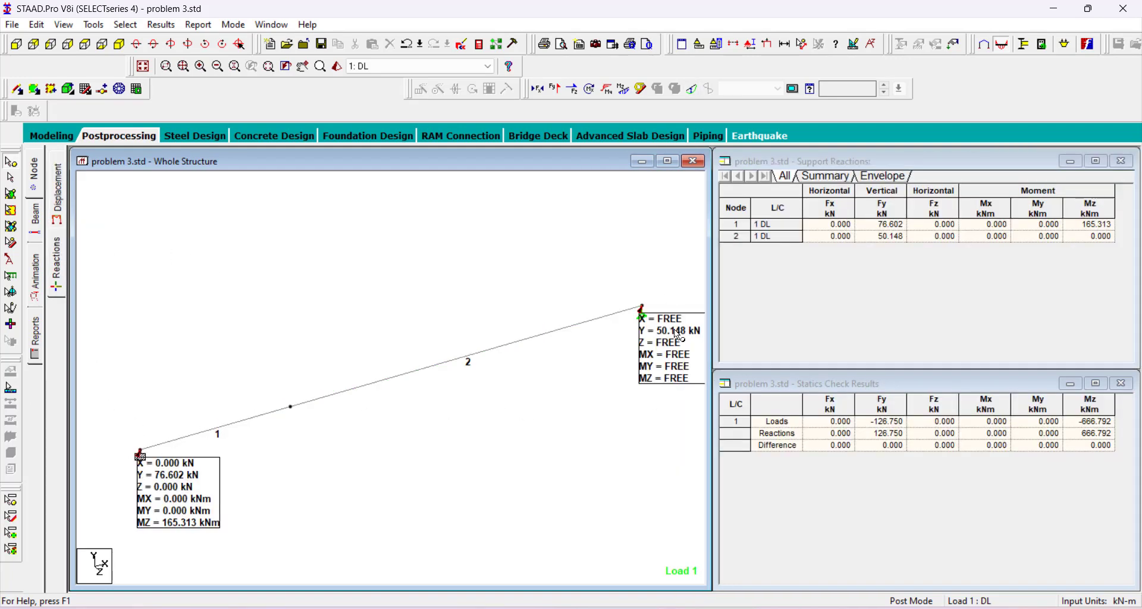
{"action": "left_click", "coordinate": [39, 211]}
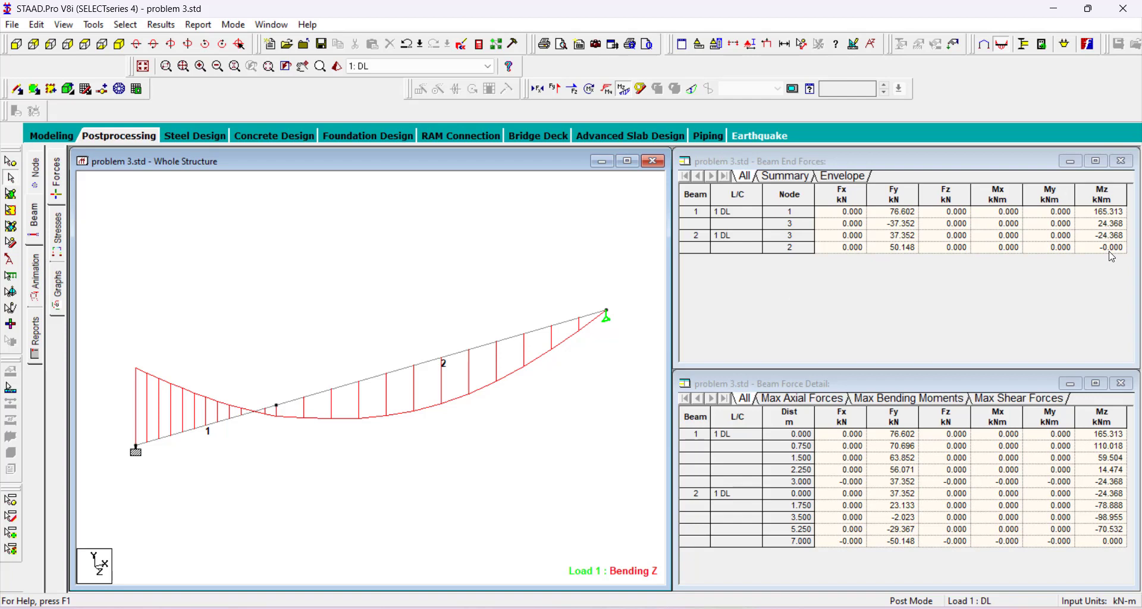
{"action": "left_click", "coordinate": [57, 238]}
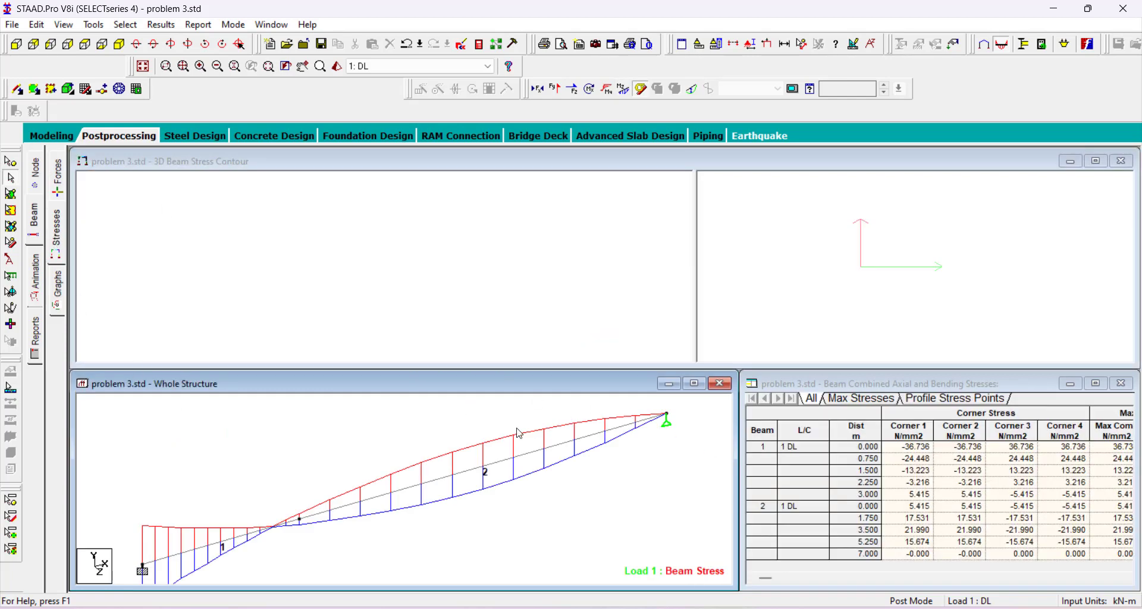
{"action": "left_click", "coordinate": [58, 283]}
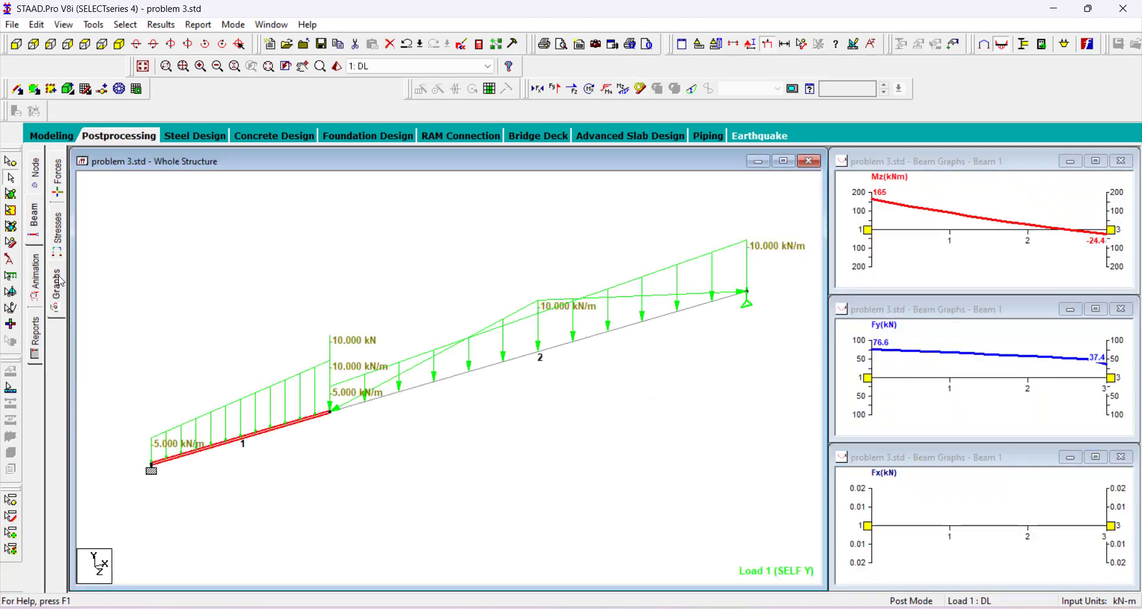
{"action": "left_click", "coordinate": [891, 256]}
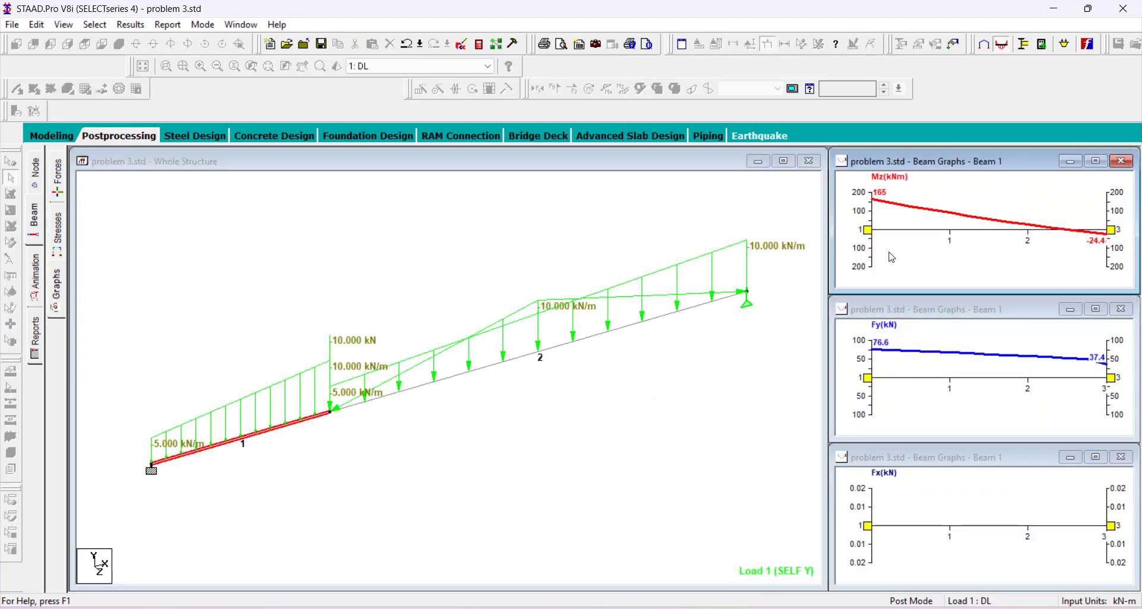
{"action": "left_click", "coordinate": [959, 404]}
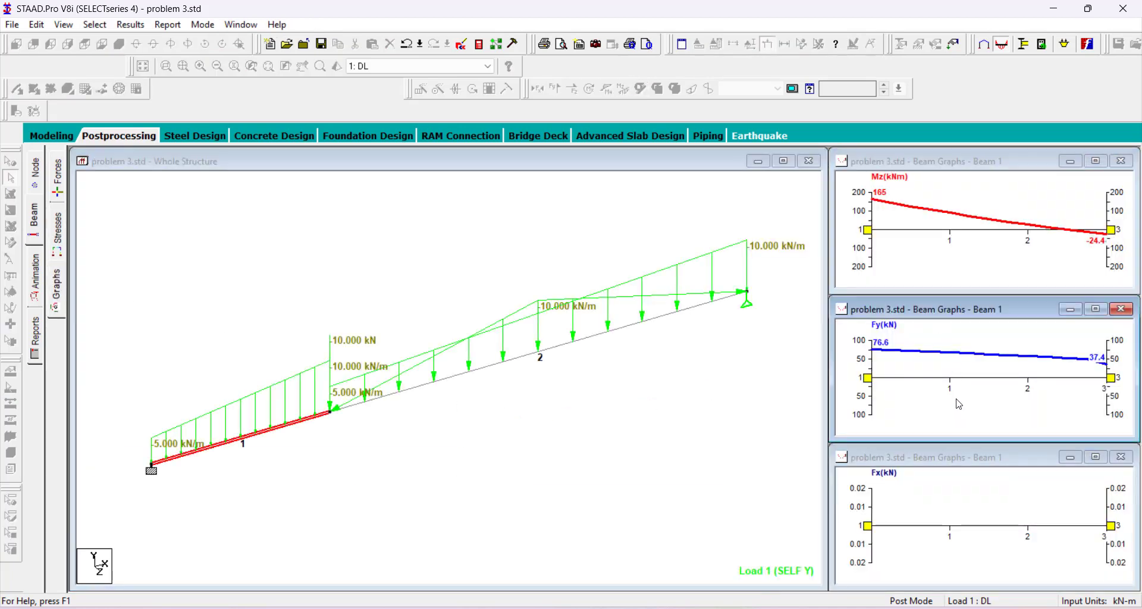
Animate the deflection of the beam under DL, keeping 1 extra frame and a target of 10 FPS.
{"action": "left_click", "coordinate": [34, 279]}
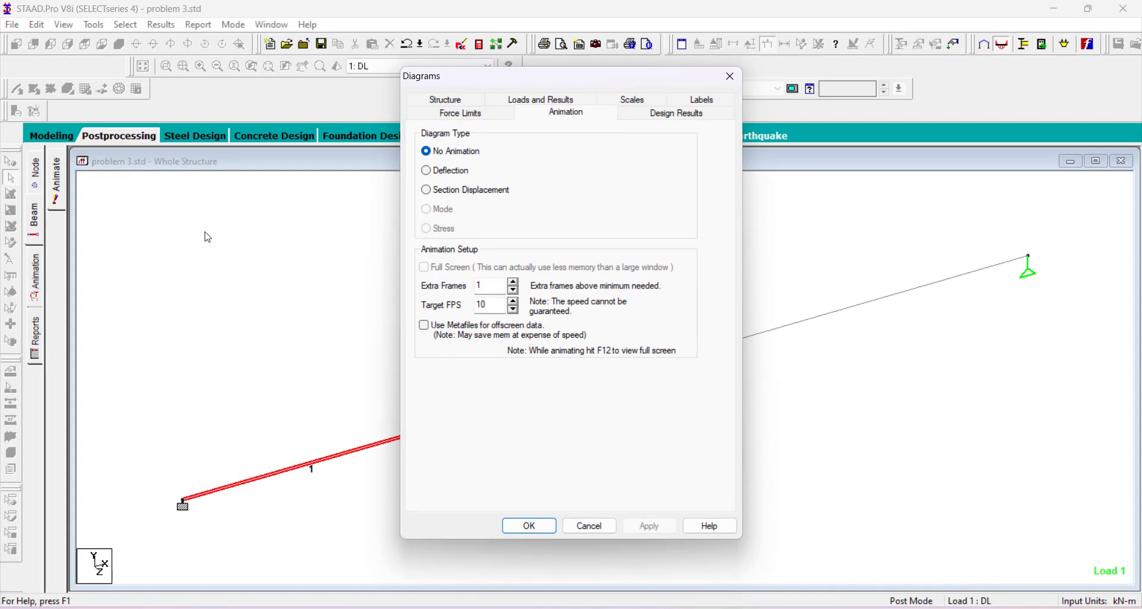
{"action": "left_click", "coordinate": [451, 171]}
{"action": "left_click", "coordinate": [649, 525]}
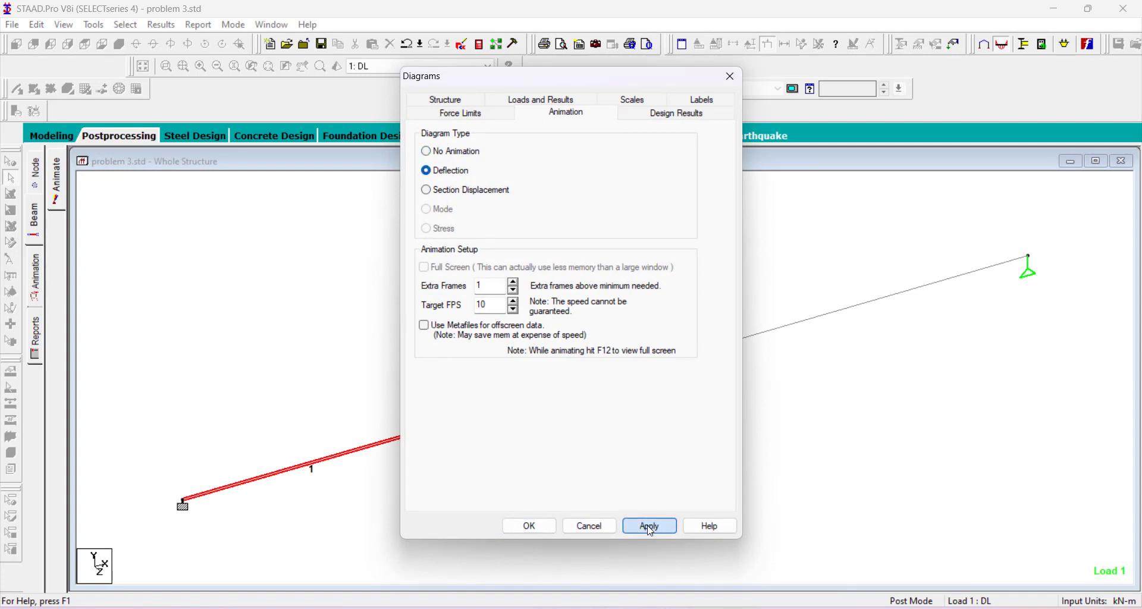
{"action": "left_click", "coordinate": [530, 525]}
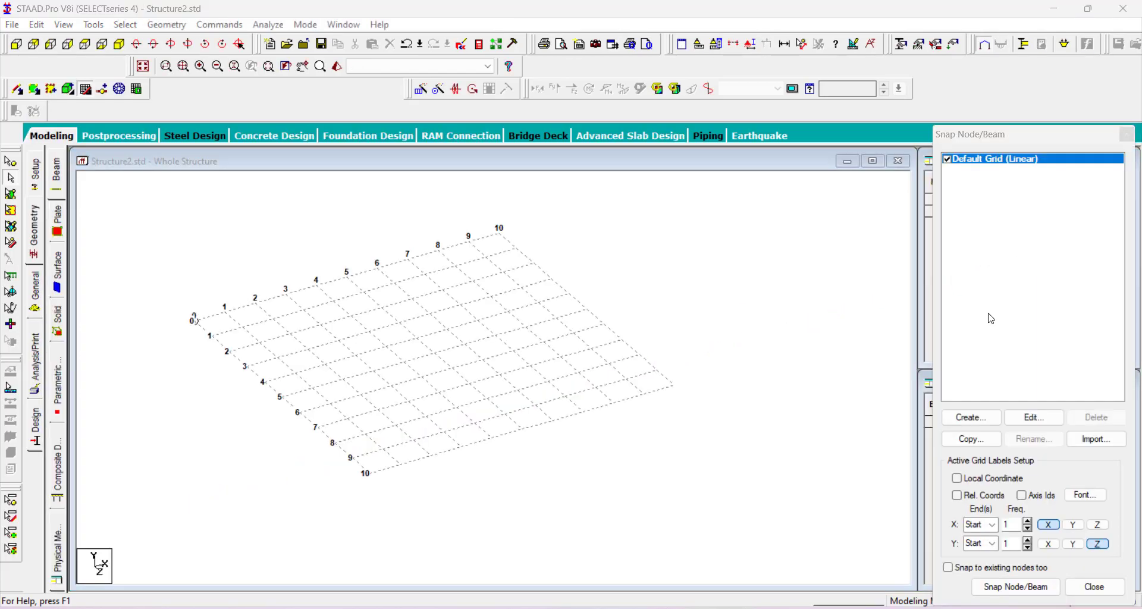
Draw a closed 3 m by 3 m square of beams on the default X-Z grid, starting from the origin.
{"action": "left_click_drag", "start_coordinate": [735, 264], "coordinate": [469, 252]}
{"action": "middle_click_drag", "start_coordinate": [562, 329], "coordinate": [576, 346]}
{"action": "left_click_drag", "start_coordinate": [277, 308], "coordinate": [359, 420]}
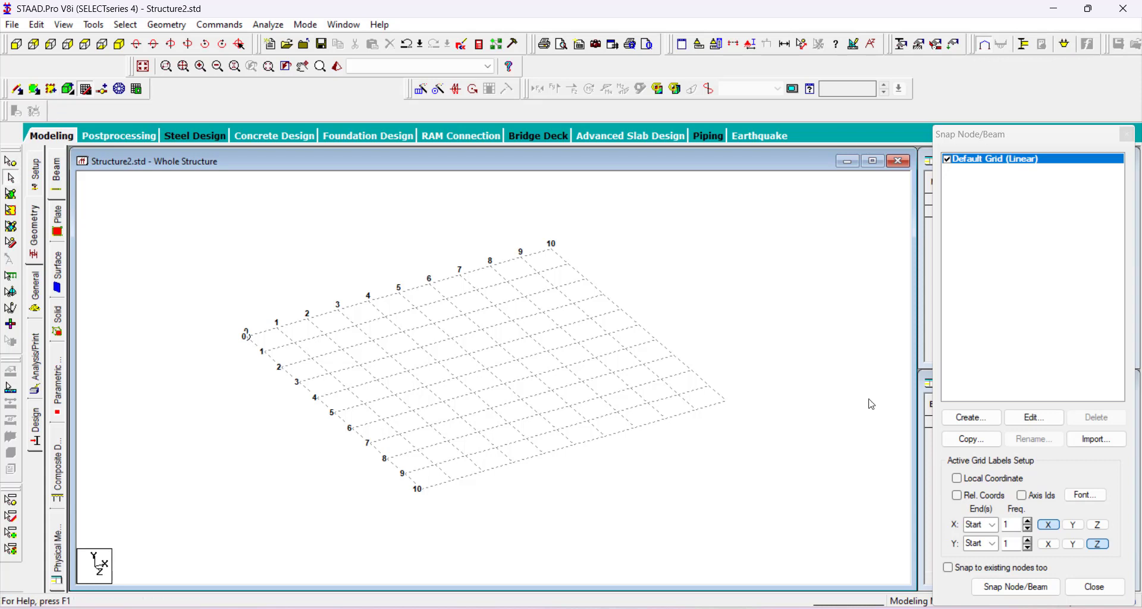
{"action": "left_click", "coordinate": [1012, 587]}
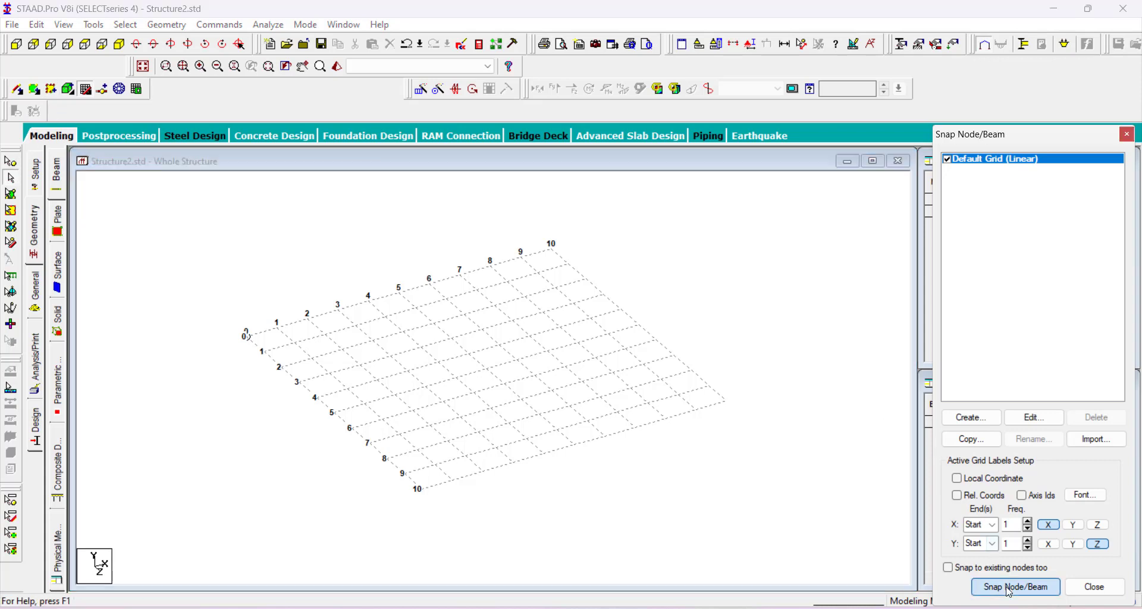
{"action": "left_click", "coordinate": [246, 336]}
{"action": "left_click", "coordinate": [338, 308]}
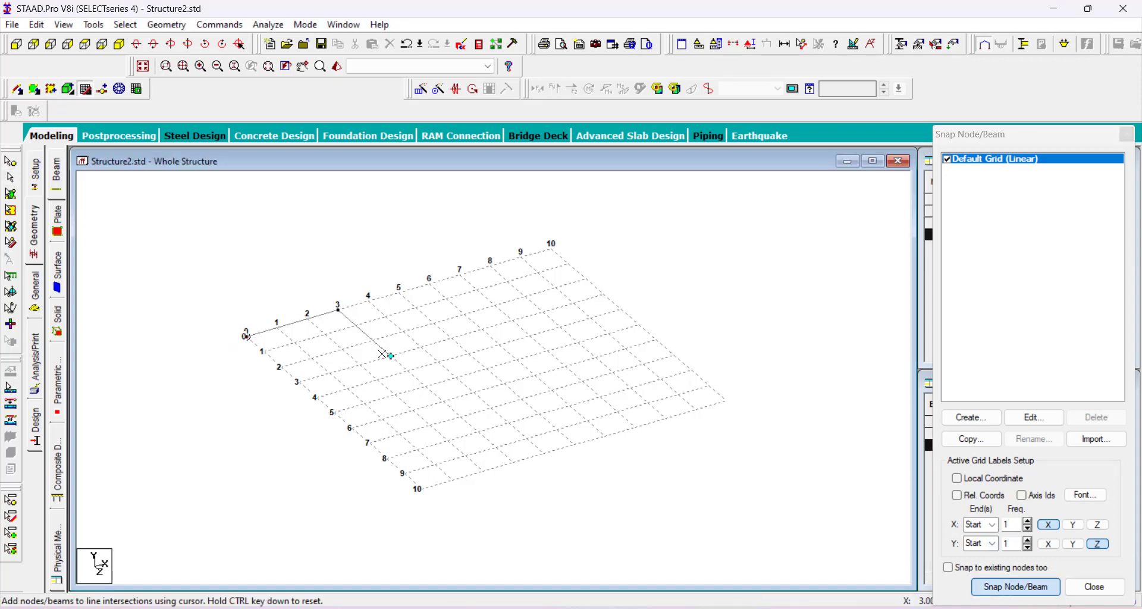
{"action": "left_click", "coordinate": [390, 356]}
{"action": "left_click", "coordinate": [298, 381]}
{"action": "left_click", "coordinate": [246, 337]}
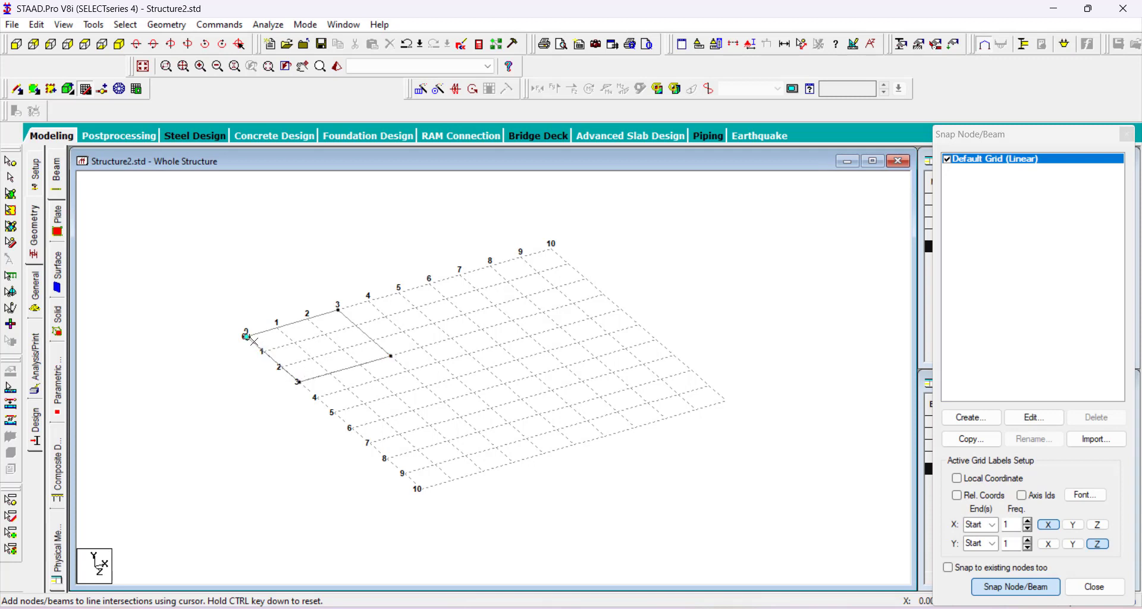
{"action": "key", "text": "Escape"}
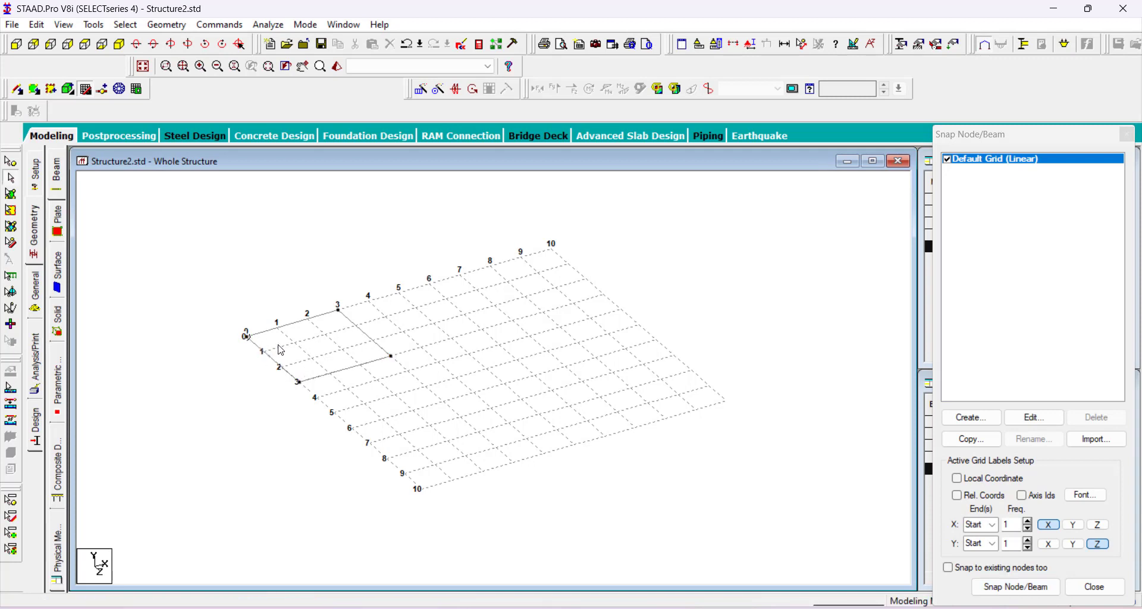
Repeat the square's three beams other than the Z-axis one in the X direction, using 3 steps at 3 m spacing.
{"action": "left_click", "coordinate": [320, 320]}
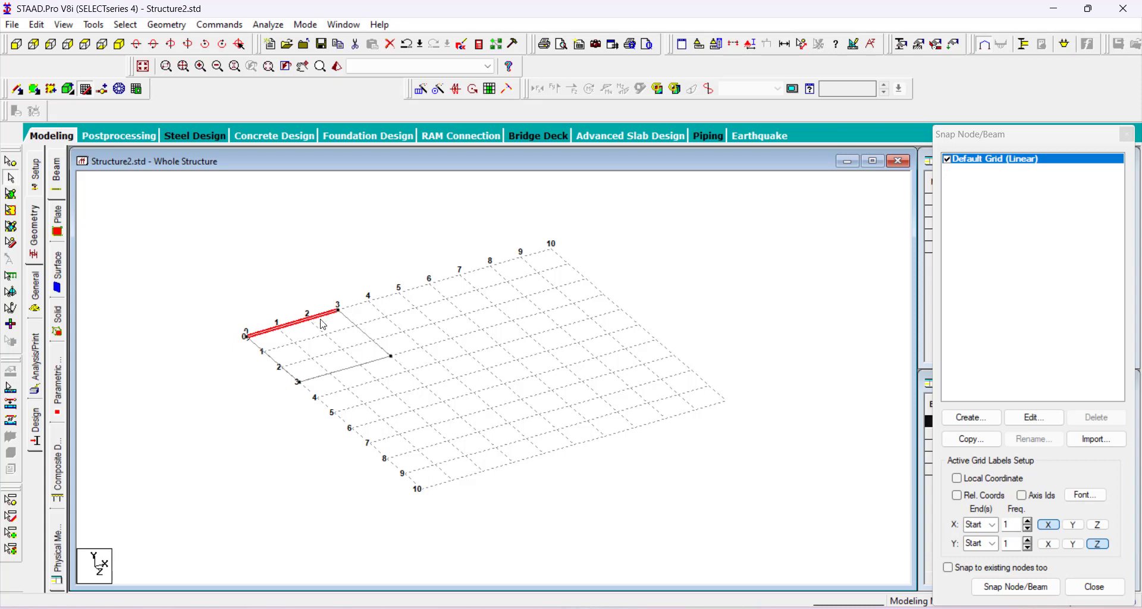
{"action": "left_click", "coordinate": [351, 325], "text": "ctrl"}
{"action": "left_click", "coordinate": [353, 368], "text": "ctrl"}
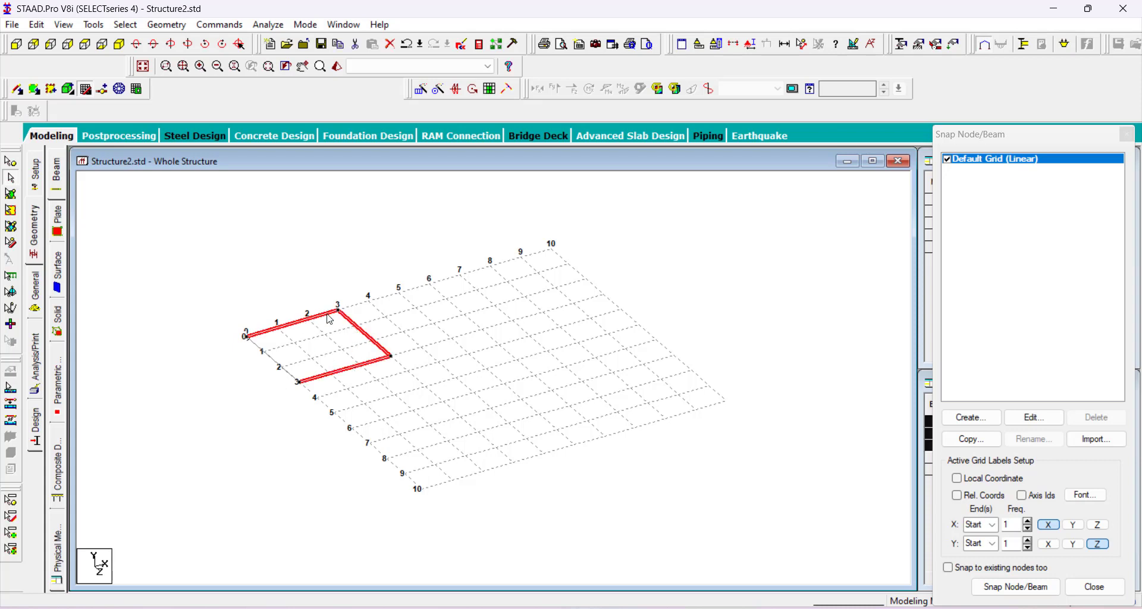
{"action": "left_click", "coordinate": [421, 90]}
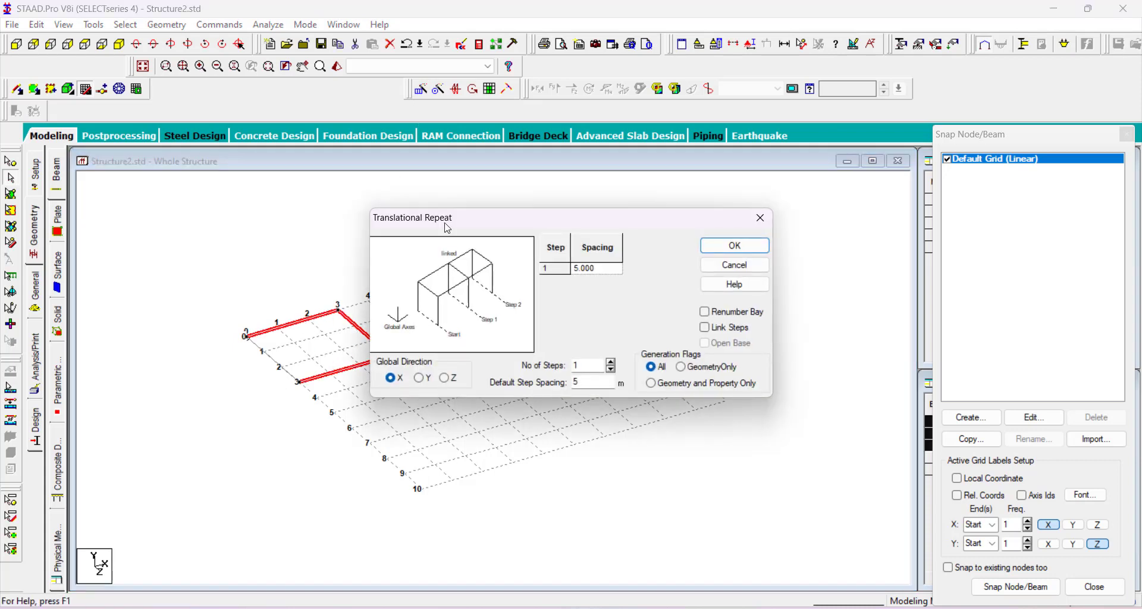
{"action": "double_click", "coordinate": [572, 366]}
{"action": "type", "text": "3"}
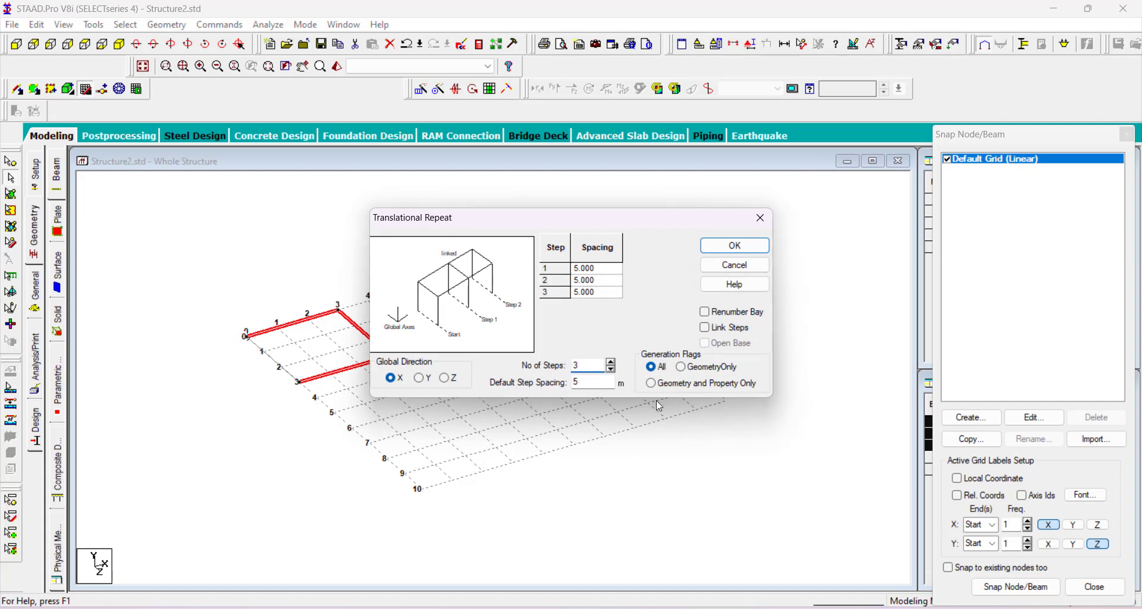
{"action": "double_click", "coordinate": [589, 383]}
{"action": "left_click", "coordinate": [715, 247]}
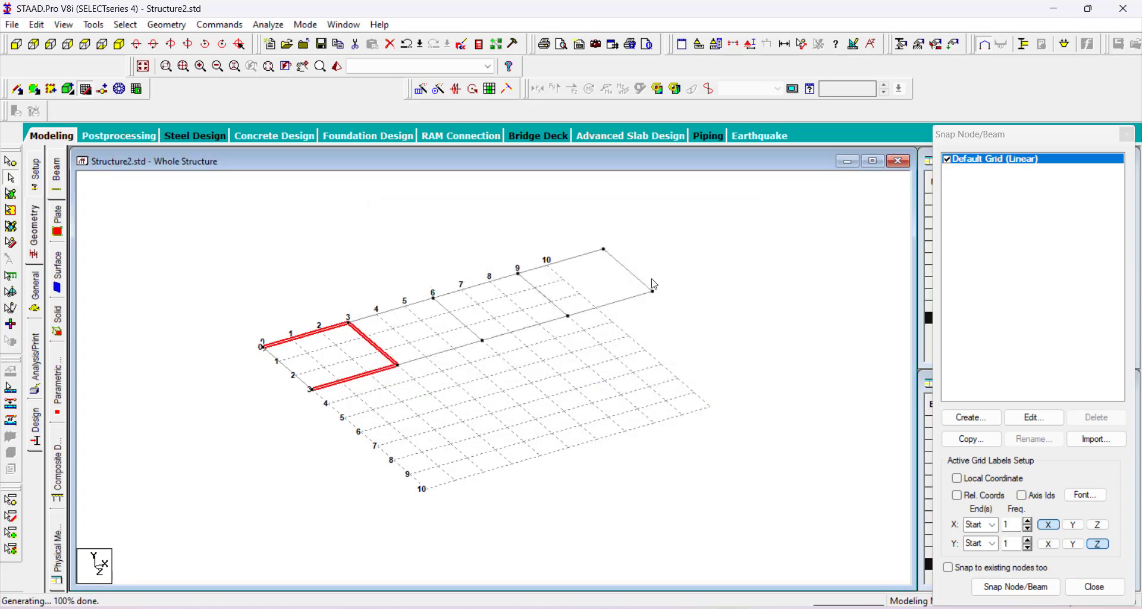
{"action": "left_click", "coordinate": [467, 378]}
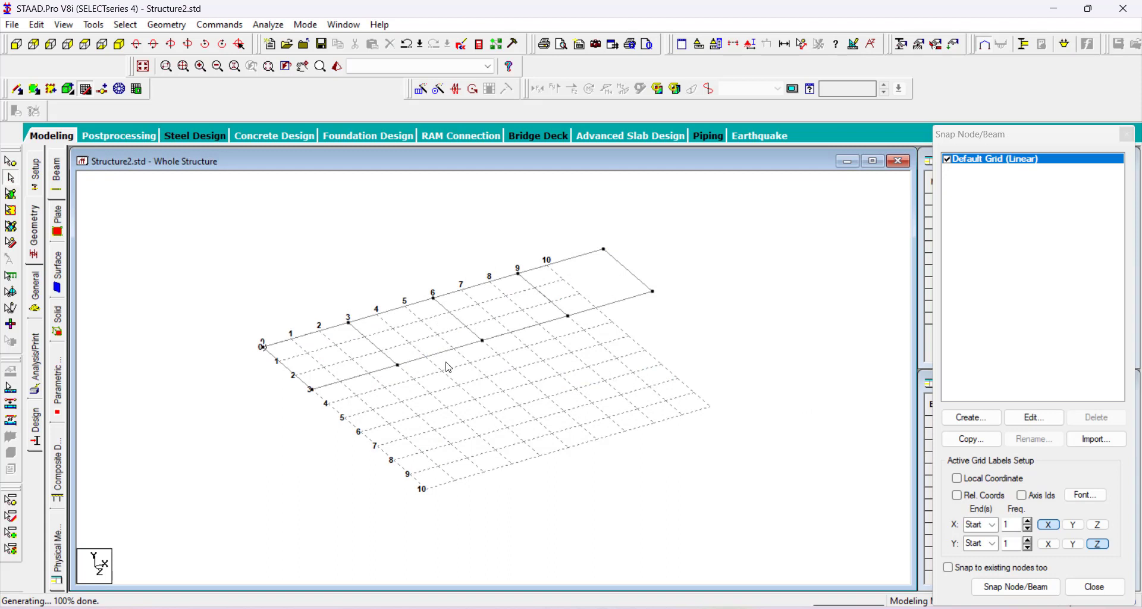
{"action": "left_click_drag", "start_coordinate": [250, 433], "coordinate": [656, 229]}
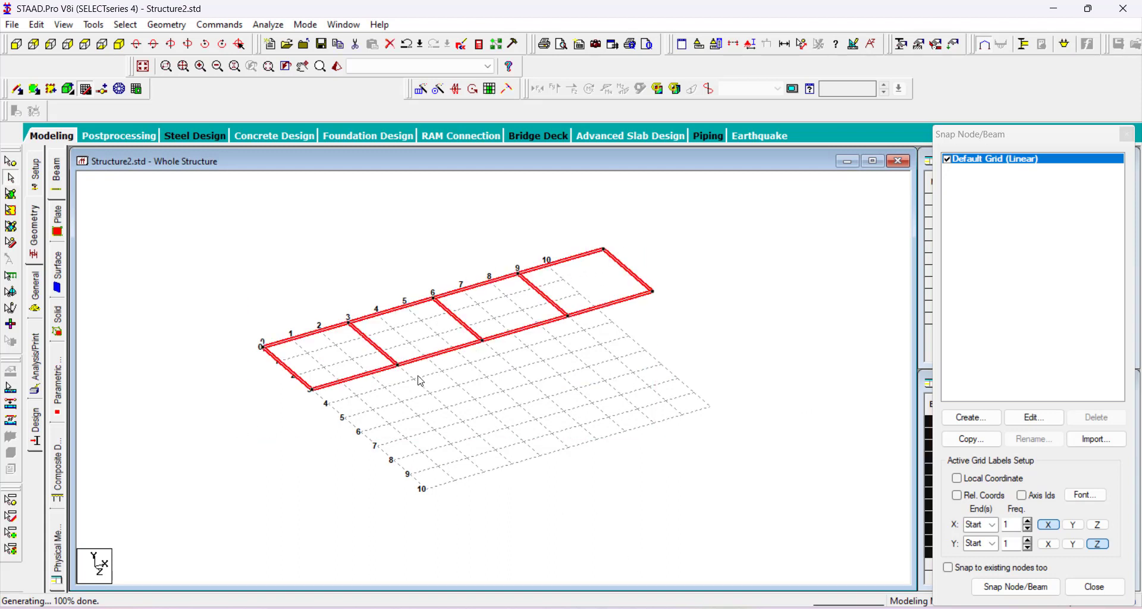
{"action": "left_click", "coordinate": [556, 379]}
Repeat the five Z-direction beams and the four edge beams at Z = 3 m in the Z direction, using 3 steps at 3 m spacing.
{"action": "left_click_drag", "start_coordinate": [668, 264], "coordinate": [637, 323]}
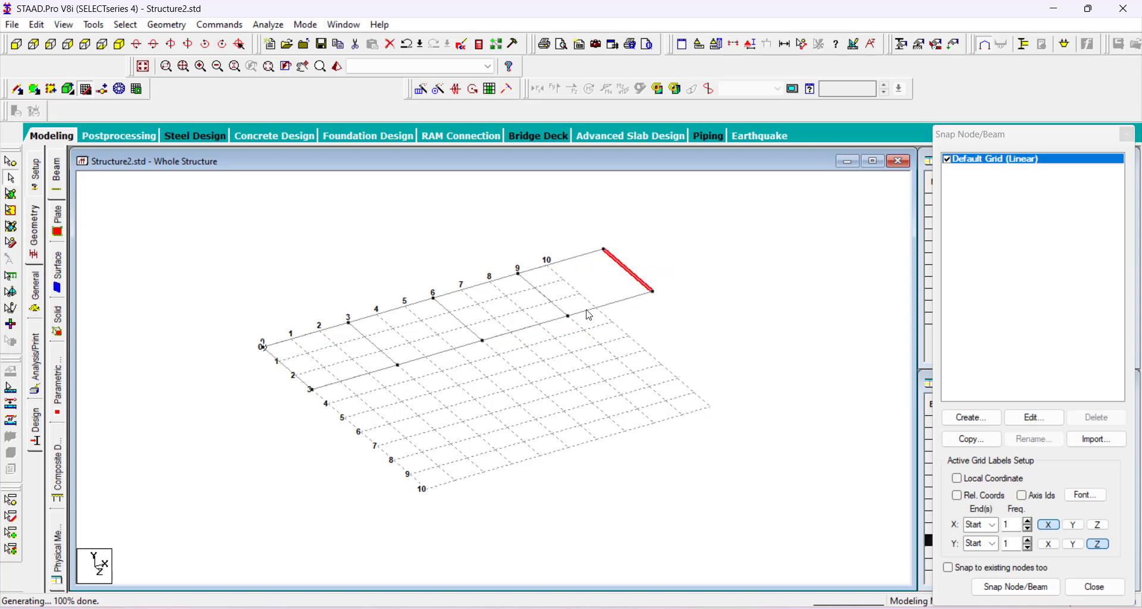
{"action": "left_click", "coordinate": [556, 311], "text": "ctrl"}
{"action": "left_click", "coordinate": [476, 337], "text": "ctrl"}
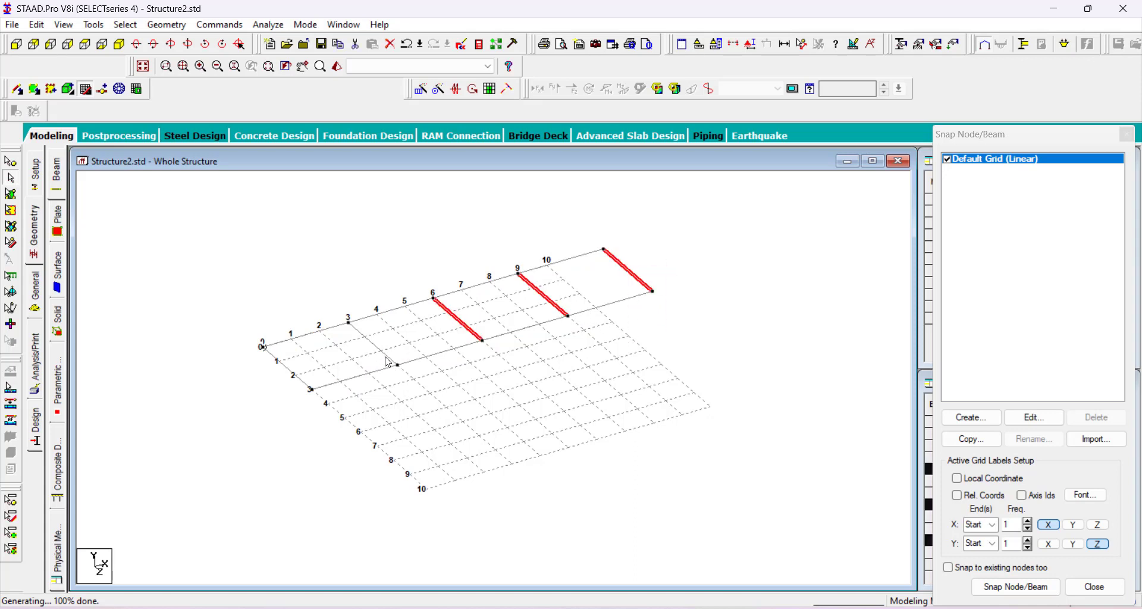
{"action": "left_click", "coordinate": [386, 357], "text": "ctrl"}
{"action": "left_click", "coordinate": [303, 383], "text": "ctrl"}
{"action": "left_click", "coordinate": [342, 384], "text": "ctrl"}
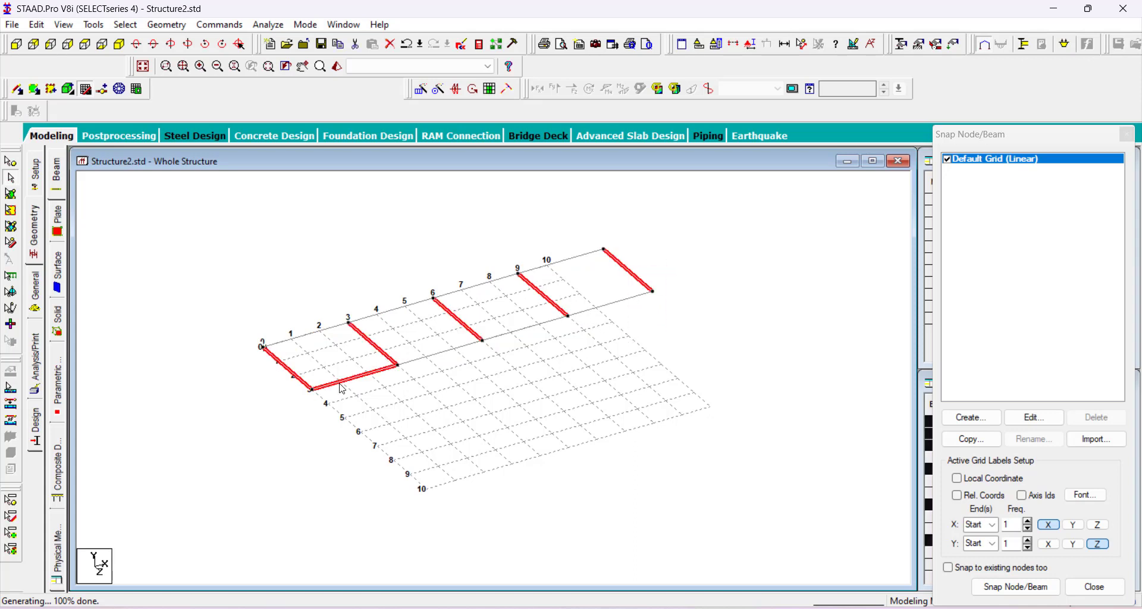
{"action": "left_click", "coordinate": [438, 354], "text": "ctrl"}
{"action": "left_click", "coordinate": [523, 329], "text": "ctrl"}
{"action": "left_click", "coordinate": [624, 299], "text": "ctrl"}
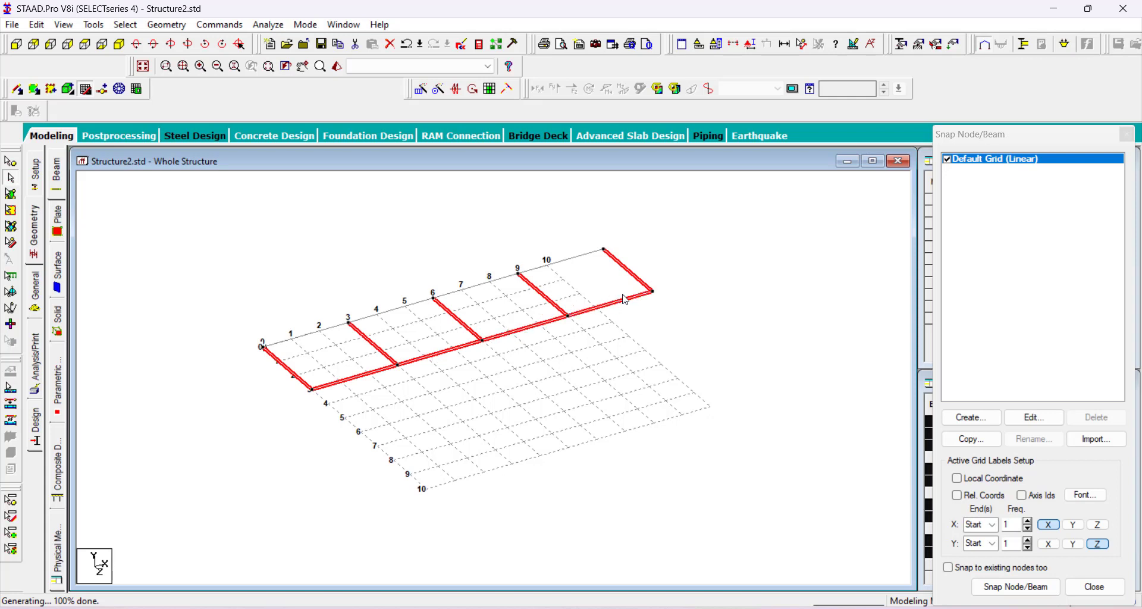
{"action": "left_click", "coordinate": [421, 89]}
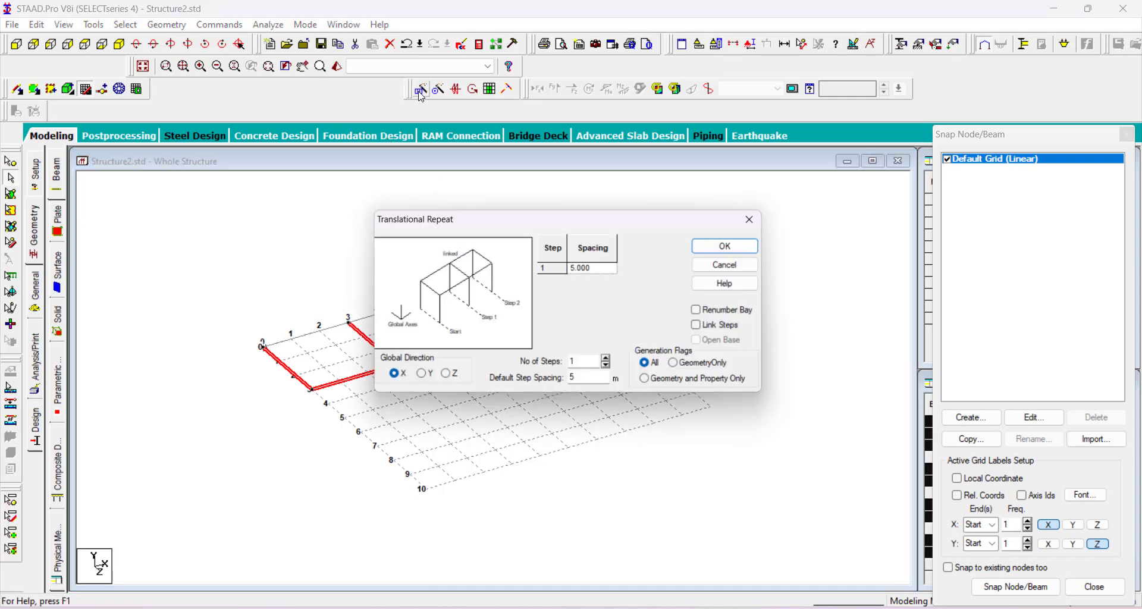
{"action": "left_click", "coordinate": [445, 378]}
{"action": "double_click", "coordinate": [577, 364]}
{"action": "type", "text": "3"}
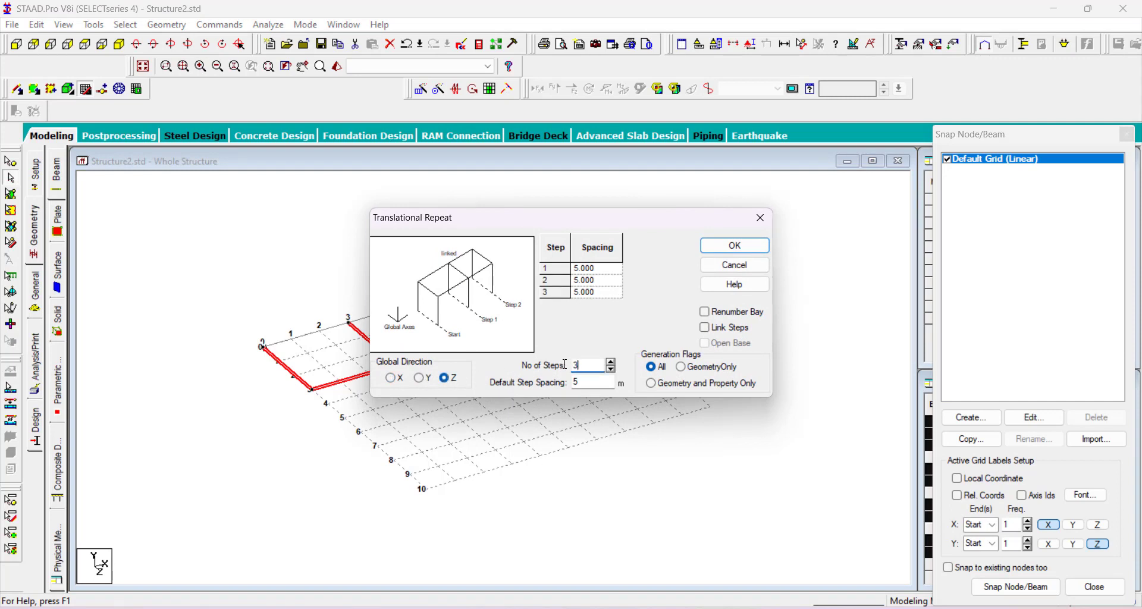
{"action": "double_click", "coordinate": [583, 382]}
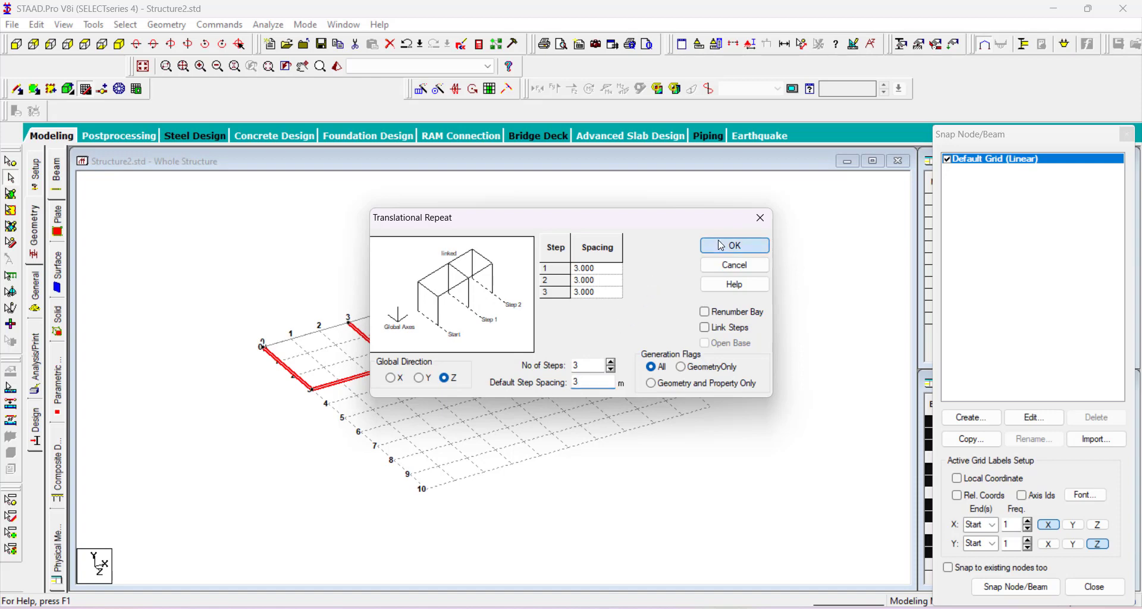
{"action": "left_click", "coordinate": [736, 246]}
{"action": "left_click", "coordinate": [534, 369]}
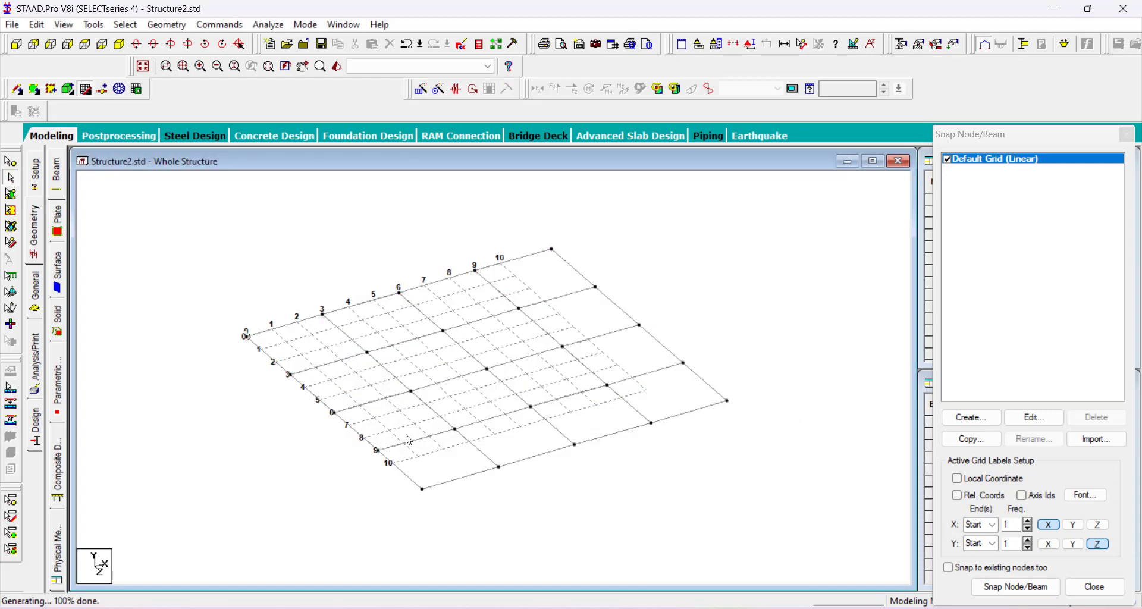
Turn off the snap grid and repeat all floor beams in the Y direction, using 10 linked steps at 3 m spacing.
{"action": "left_click", "coordinate": [87, 90]}
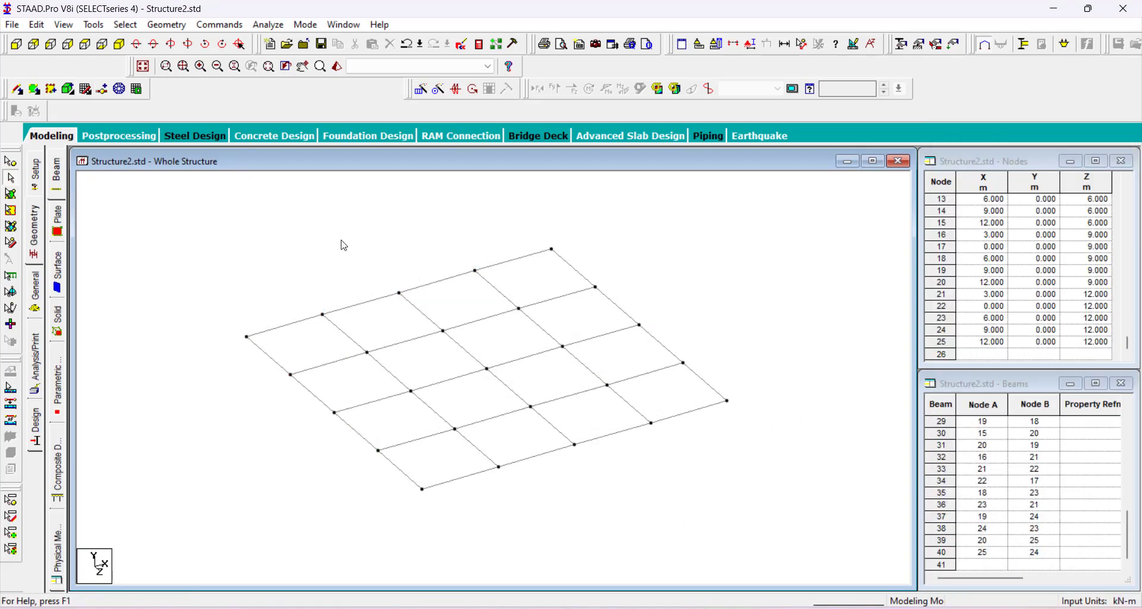
{"action": "scroll", "coordinate": [696, 280], "scroll_direction": "down", "scroll_amount": 2}
{"action": "left_click_drag", "start_coordinate": [776, 226], "coordinate": [226, 545]}
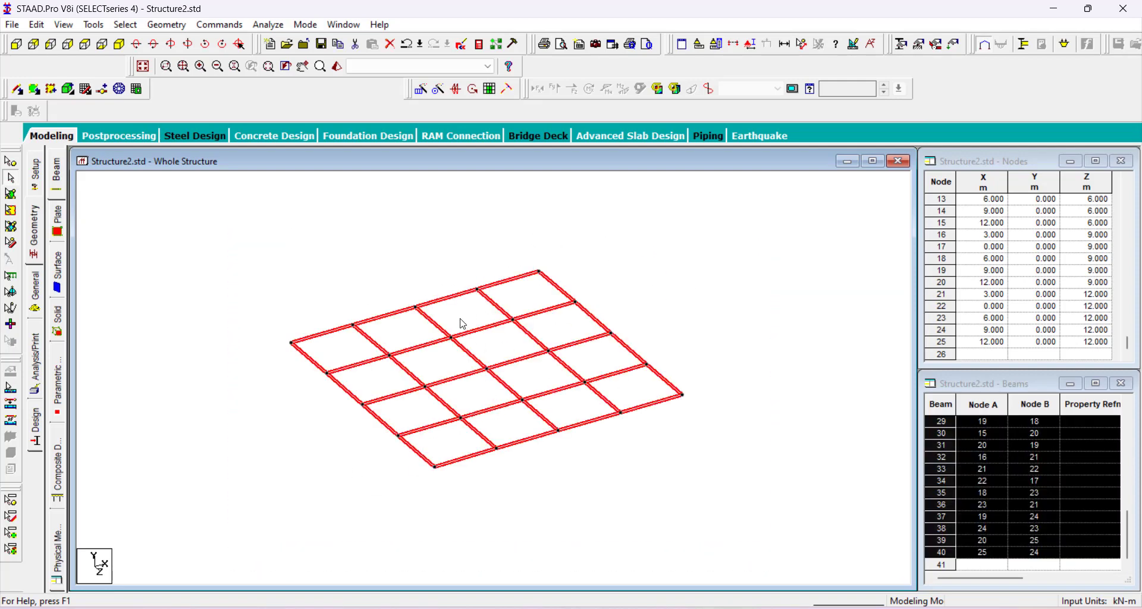
{"action": "left_click", "coordinate": [423, 92]}
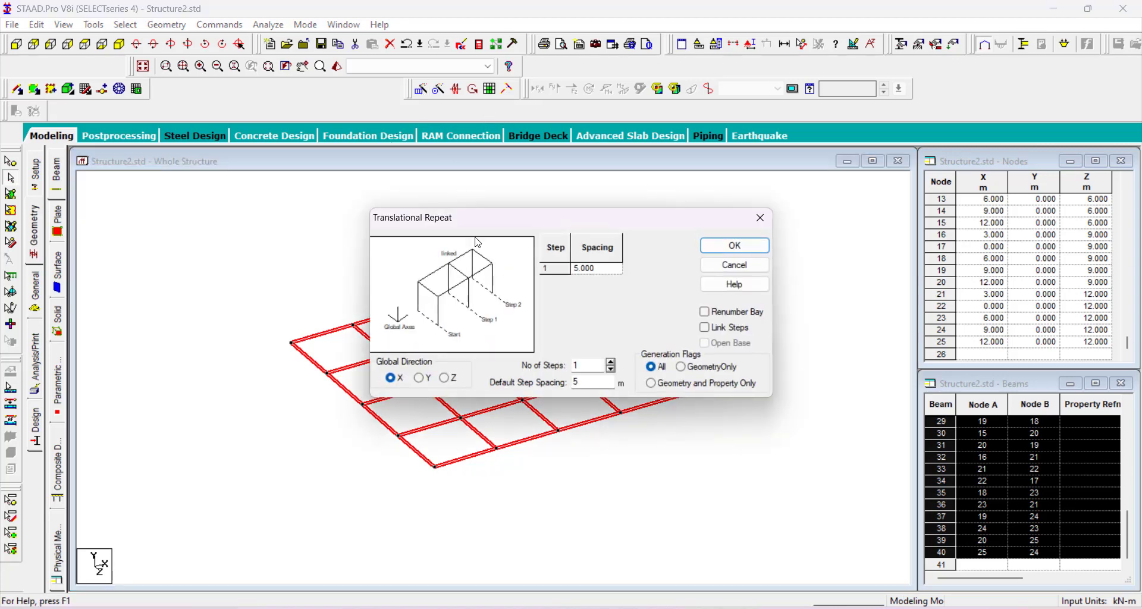
{"action": "left_click", "coordinate": [422, 378]}
{"action": "left_click_drag", "start_coordinate": [592, 366], "coordinate": [561, 366]}
{"action": "type", "text": "10"}
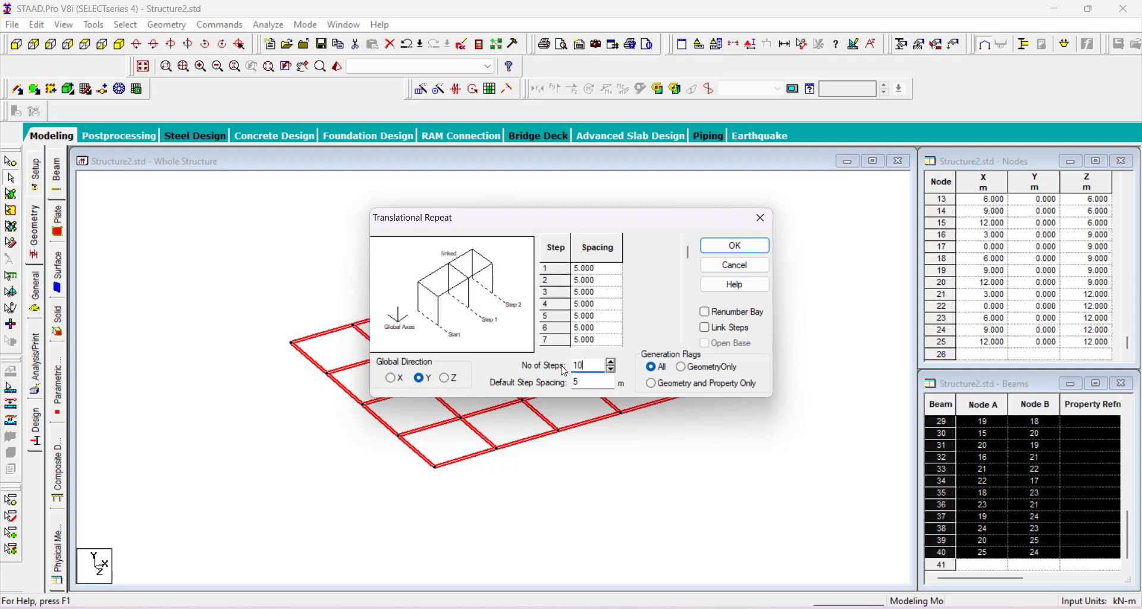
{"action": "left_click_drag", "start_coordinate": [585, 381], "coordinate": [562, 383]}
{"action": "left_click_drag", "start_coordinate": [725, 216], "coordinate": [793, 97]}
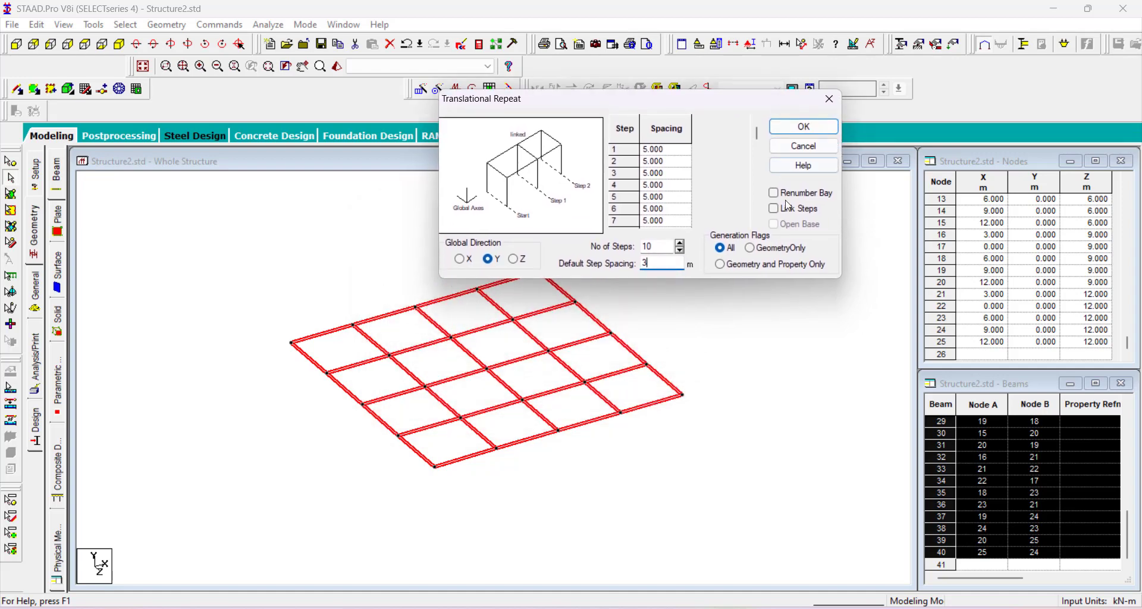
{"action": "left_click", "coordinate": [774, 209]}
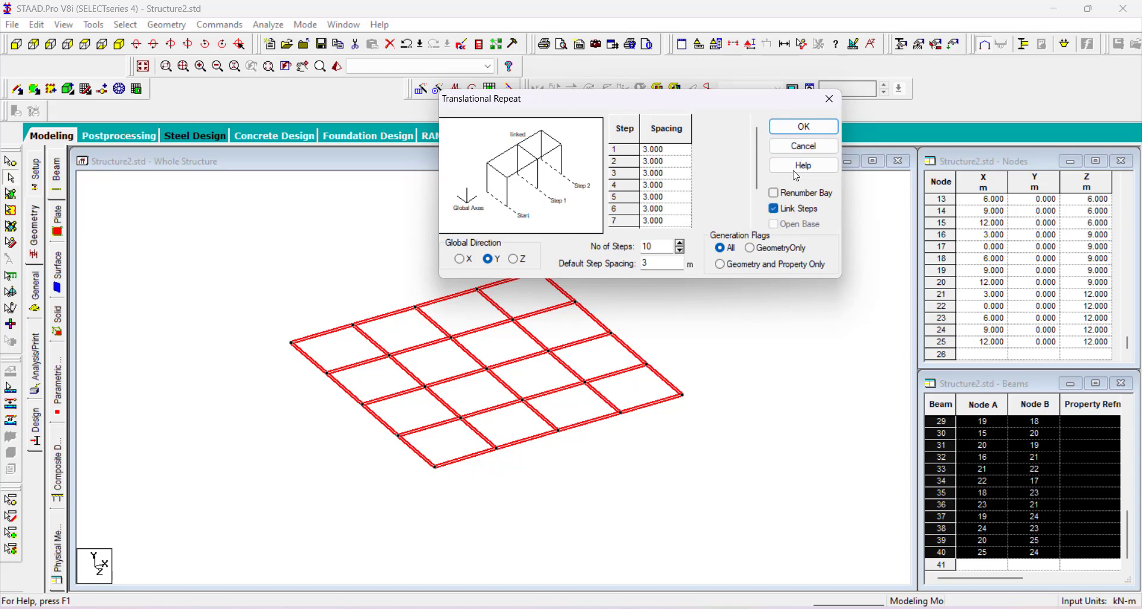
{"action": "left_click", "coordinate": [805, 126]}
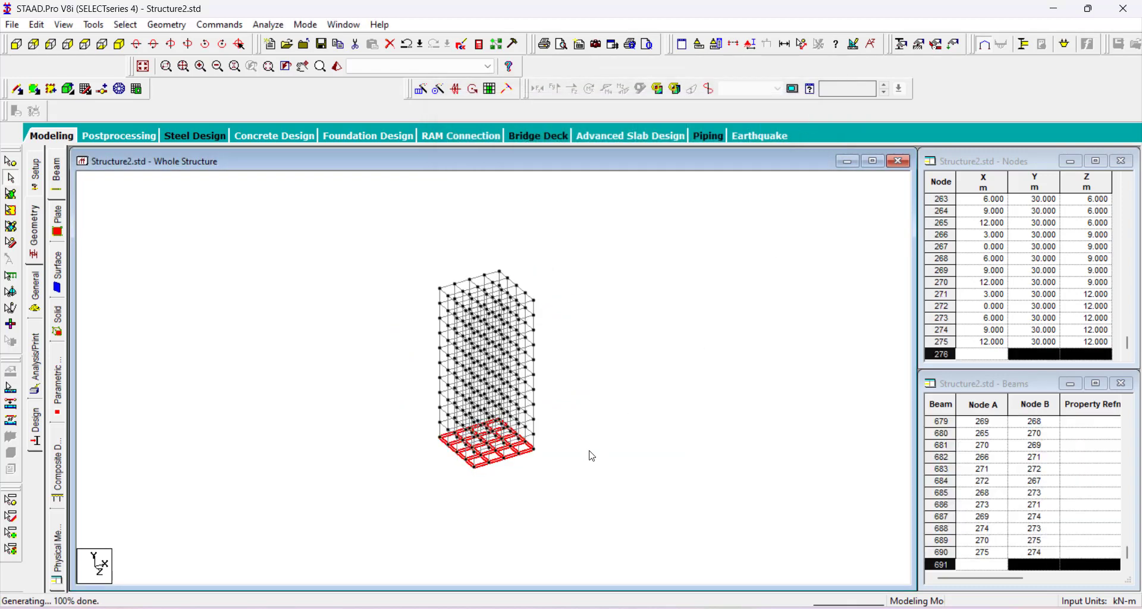
Delete the selected beam grid at the base level, Y = 0.
{"action": "scroll", "coordinate": [556, 453], "scroll_direction": "up", "scroll_amount": 3}
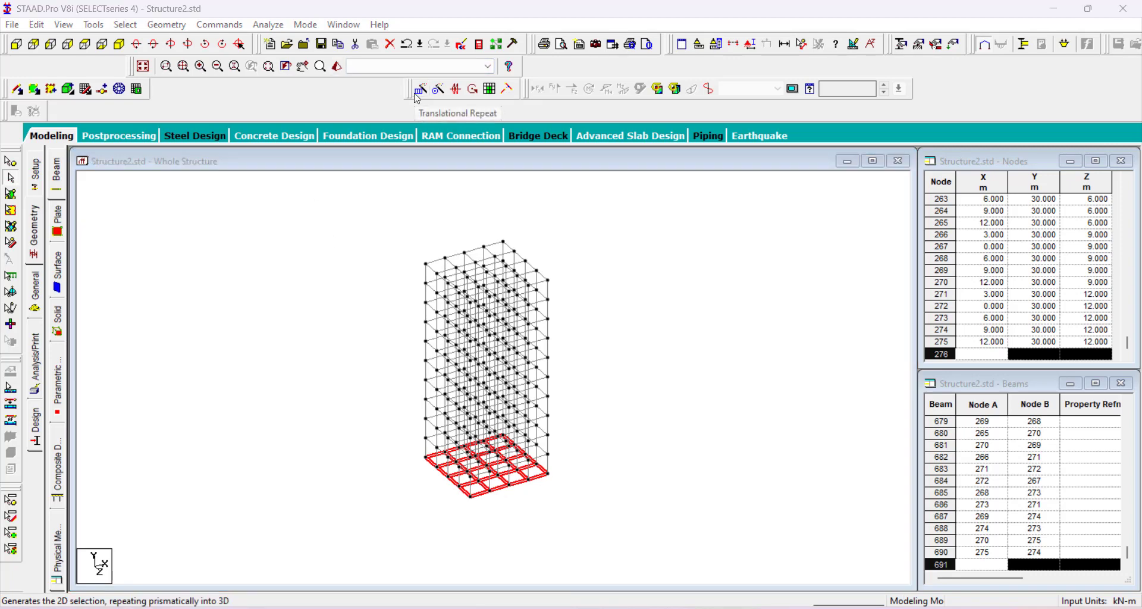
{"action": "key", "text": "Delete"}
{"action": "key", "text": "Return"}
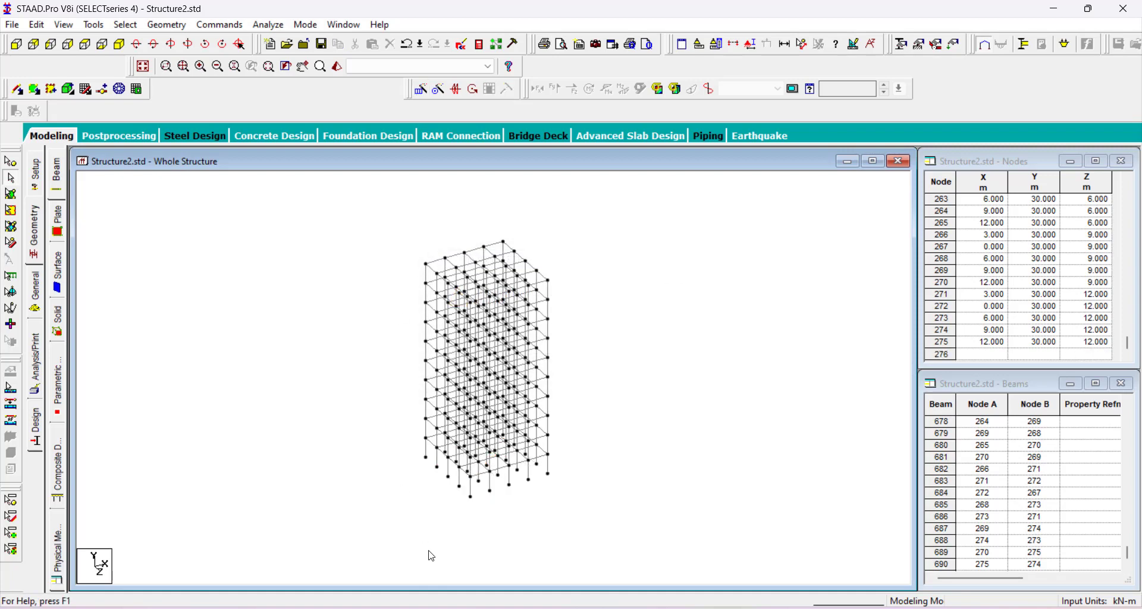
Check the lowest-storey columns of the frame in front elevation and in isometric view.
{"action": "left_click", "coordinate": [16, 44]}
{"action": "left_click_drag", "start_coordinate": [365, 472], "coordinate": [632, 506]}
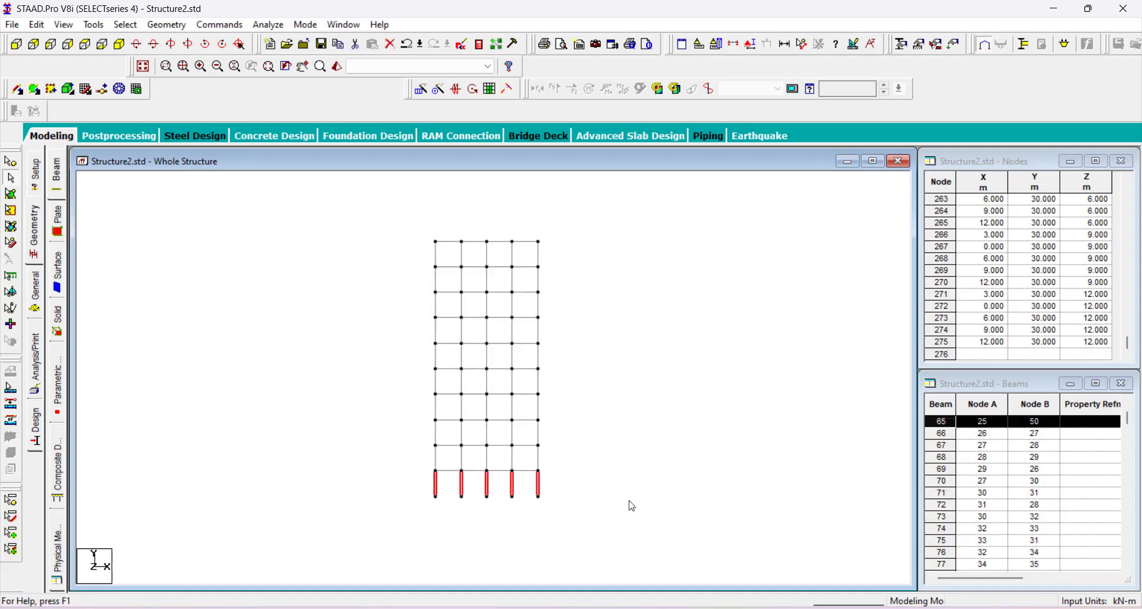
{"action": "left_click", "coordinate": [601, 395]}
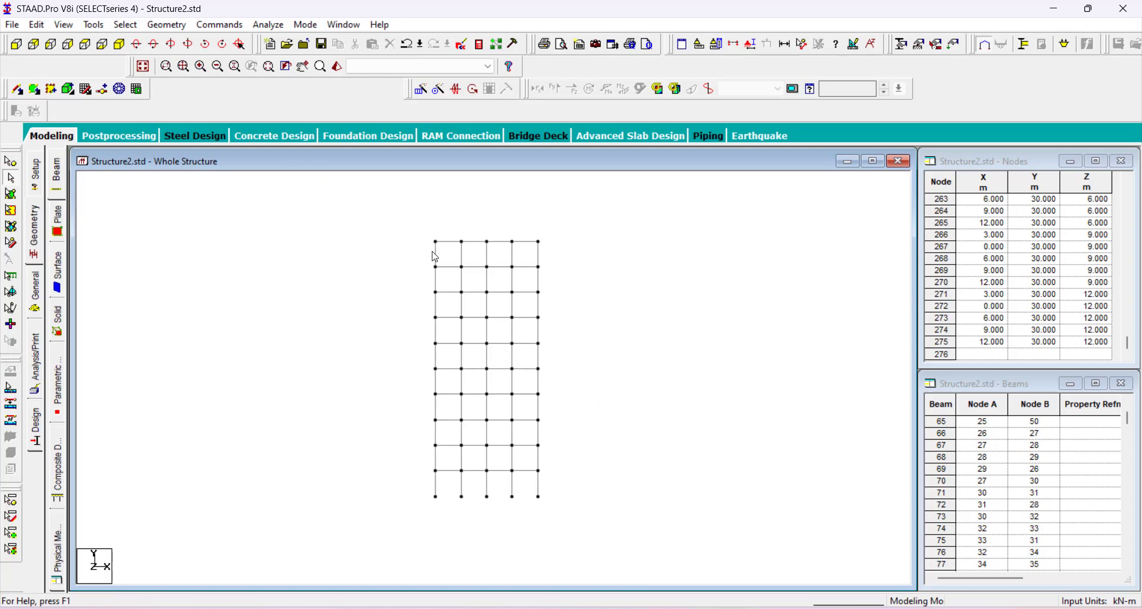
{"action": "left_click", "coordinate": [120, 44]}
{"action": "left_click_drag", "start_coordinate": [691, 334], "coordinate": [676, 313]}
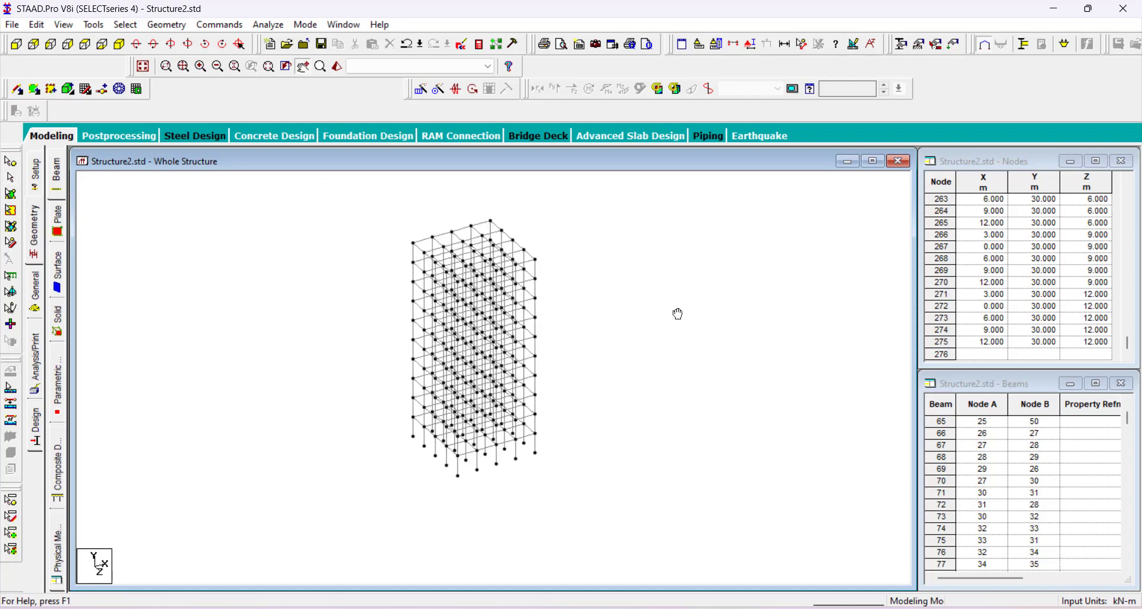
{"action": "left_click", "coordinate": [531, 255]}
{"action": "left_click", "coordinate": [546, 257]}
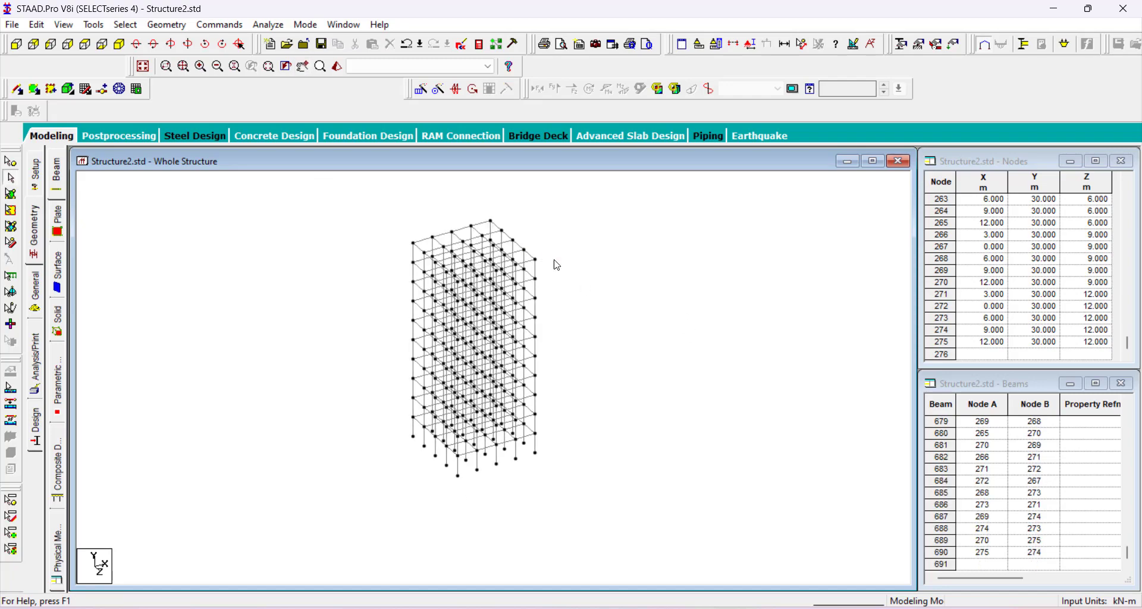
Switch to the standard sizes PDF and look up the recommended RCC column size for a 5 storey (G+4) building.
{"action": "key", "text": "alt+Tab"}
{"action": "scroll", "coordinate": [613, 304], "scroll_direction": "up", "scroll_amount": 1}
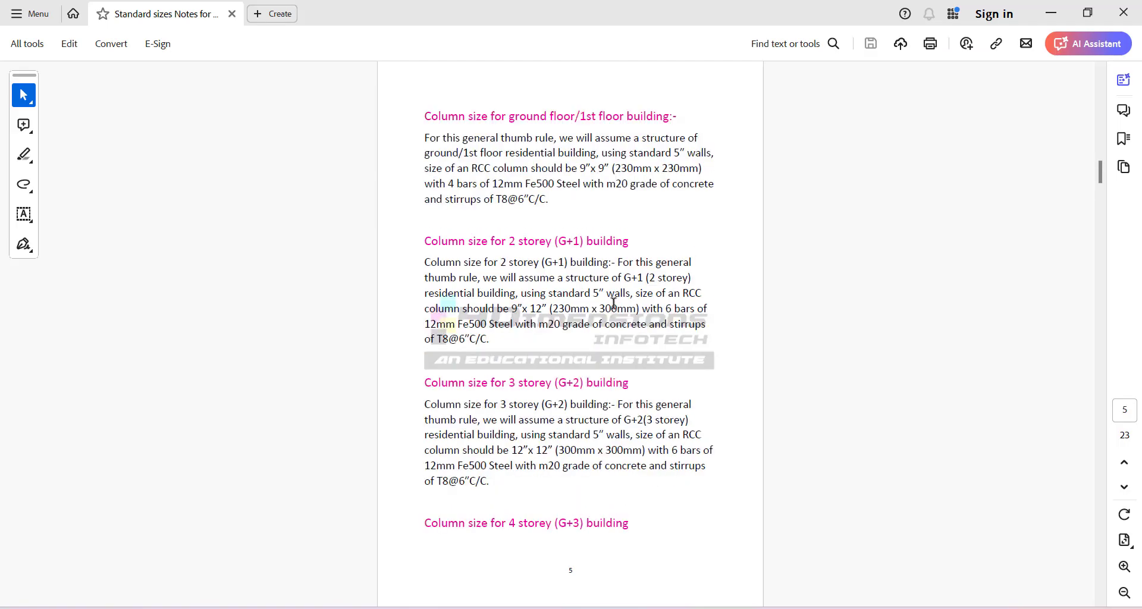
{"action": "left_click_drag", "start_coordinate": [555, 241], "coordinate": [584, 237]}
{"action": "left_click", "coordinate": [607, 312]}
{"action": "scroll", "coordinate": [624, 451], "scroll_direction": "down", "scroll_amount": 1}
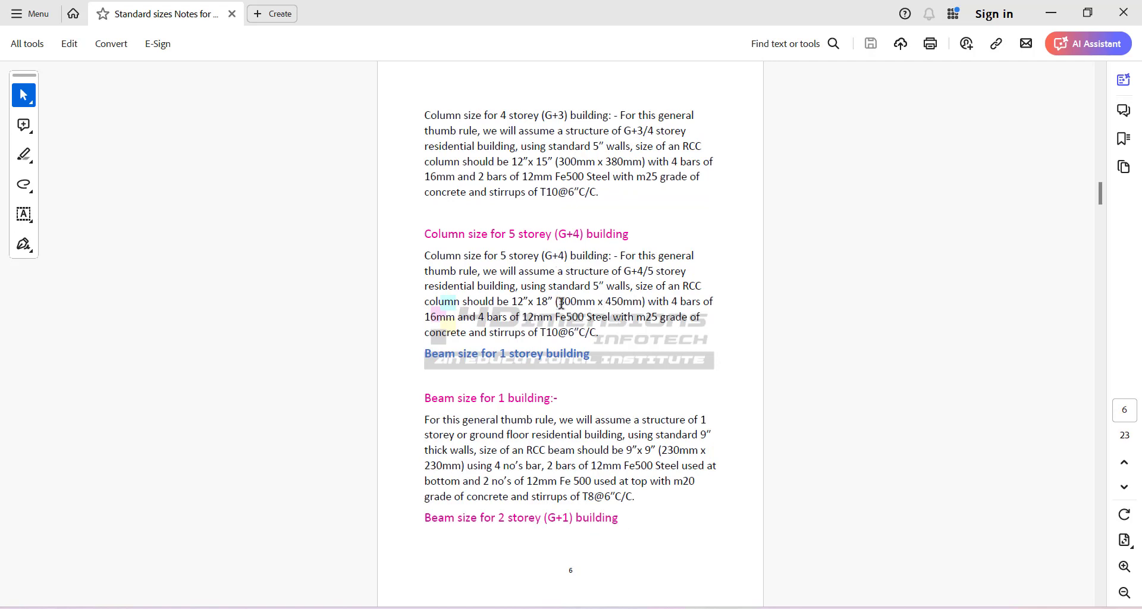
{"action": "left_click_drag", "start_coordinate": [561, 303], "coordinate": [637, 303]}
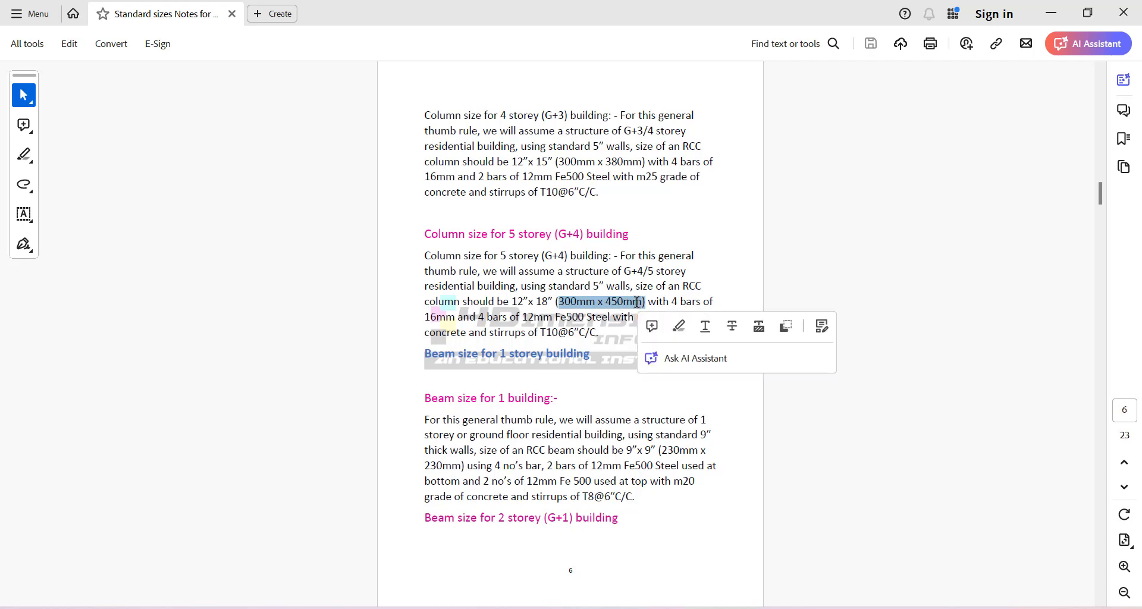
{"action": "left_click", "coordinate": [632, 303]}
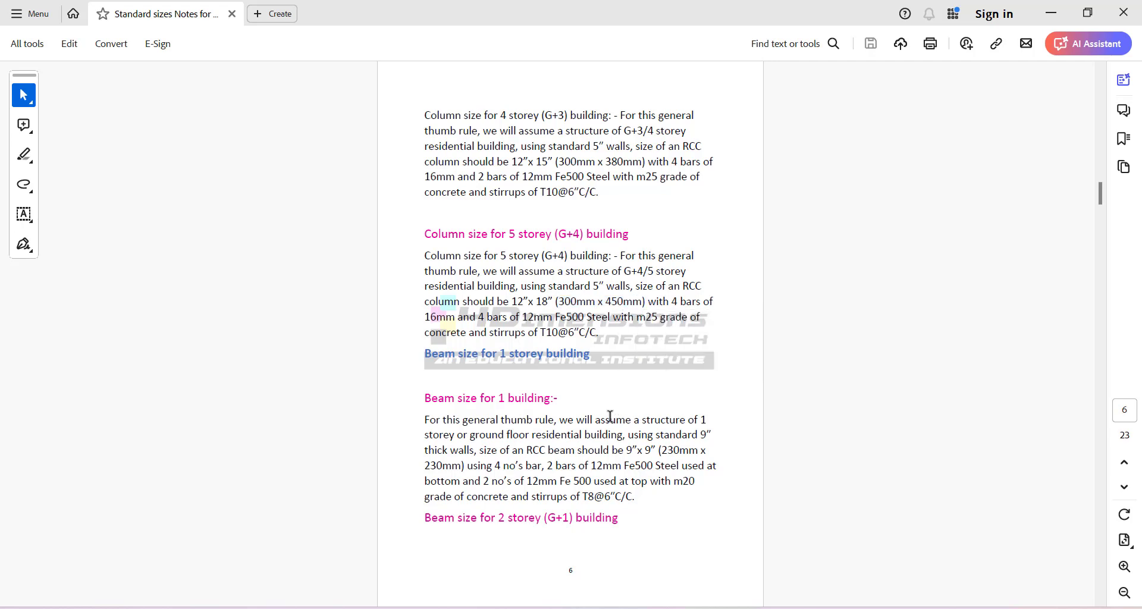
Look up the recommended RCC beam size for a 4 storey (G+3) building in the notes.
{"action": "scroll", "coordinate": [603, 426], "scroll_direction": "down", "scroll_amount": 3}
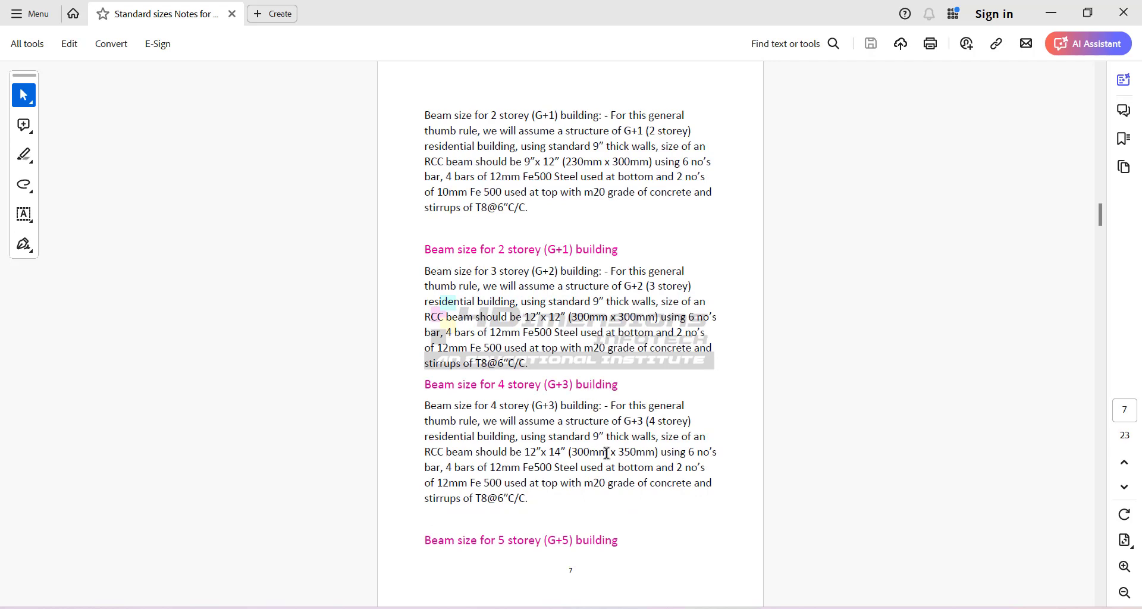
{"action": "left_click_drag", "start_coordinate": [572, 452], "coordinate": [637, 452]}
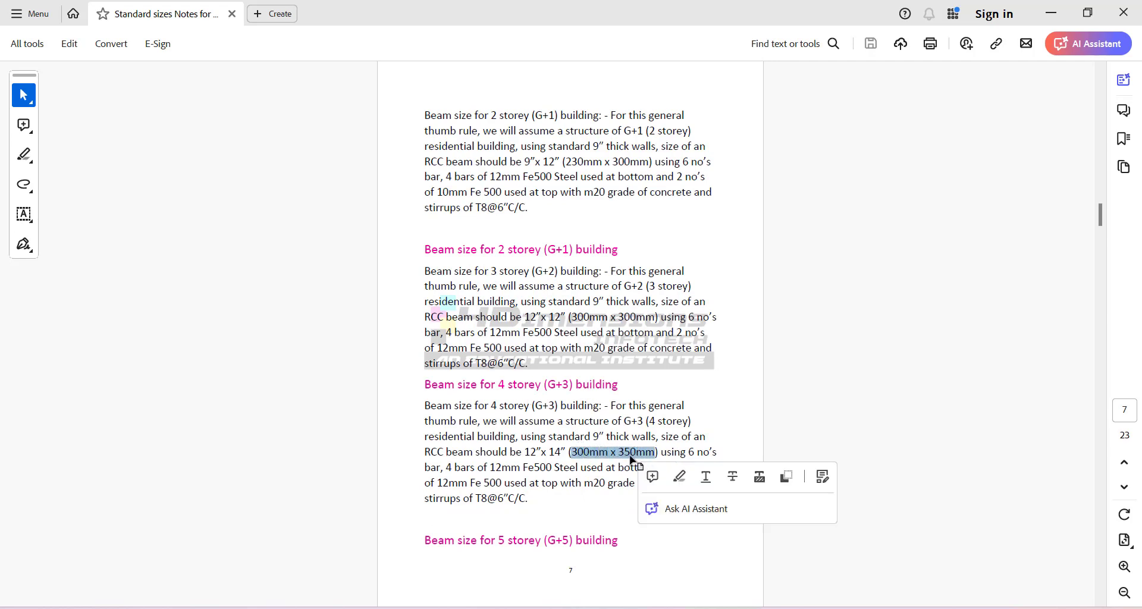
{"action": "left_click", "coordinate": [630, 453]}
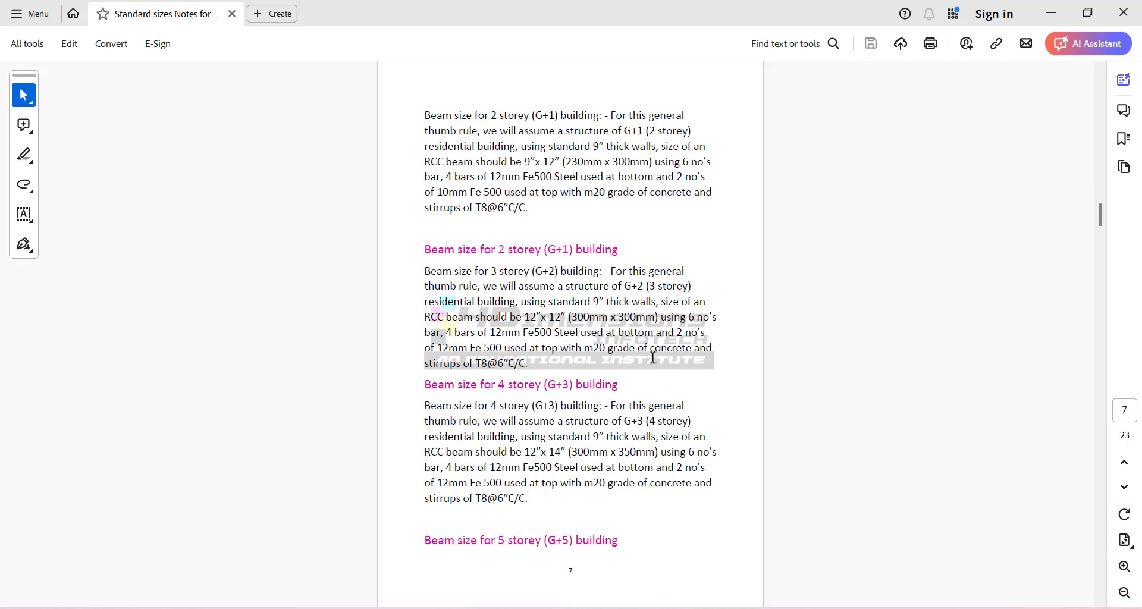
{"action": "scroll", "coordinate": [653, 357], "scroll_direction": "up", "scroll_amount": 5}
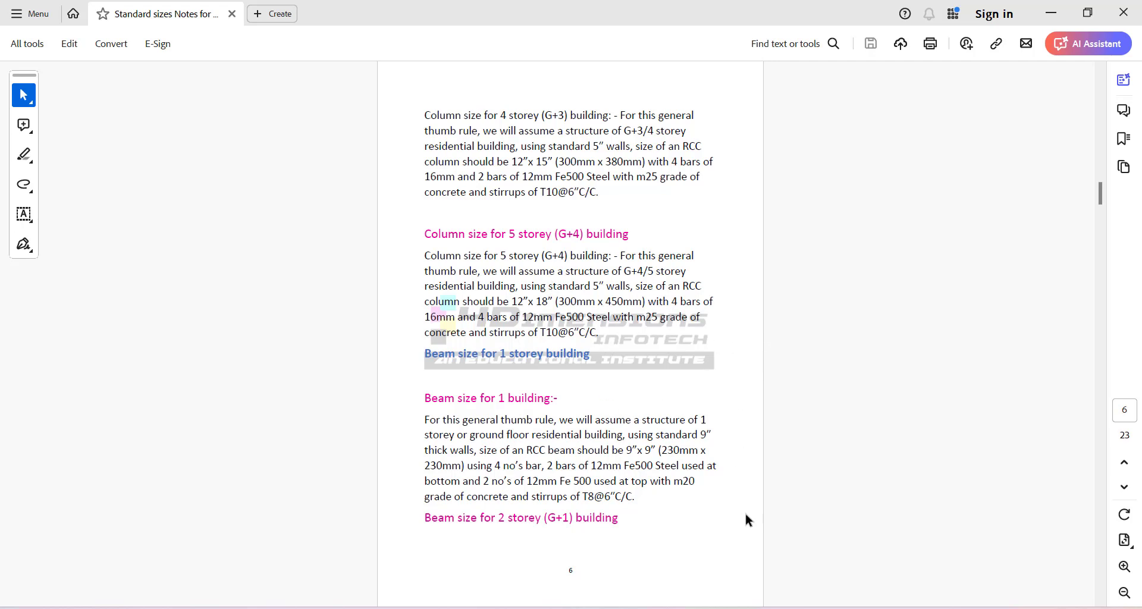
Switch back to STAAD.Pro and define a rectangular concrete section with YD 0.35 m and ZD 0.3 m.
{"action": "left_click", "coordinate": [684, 608]}
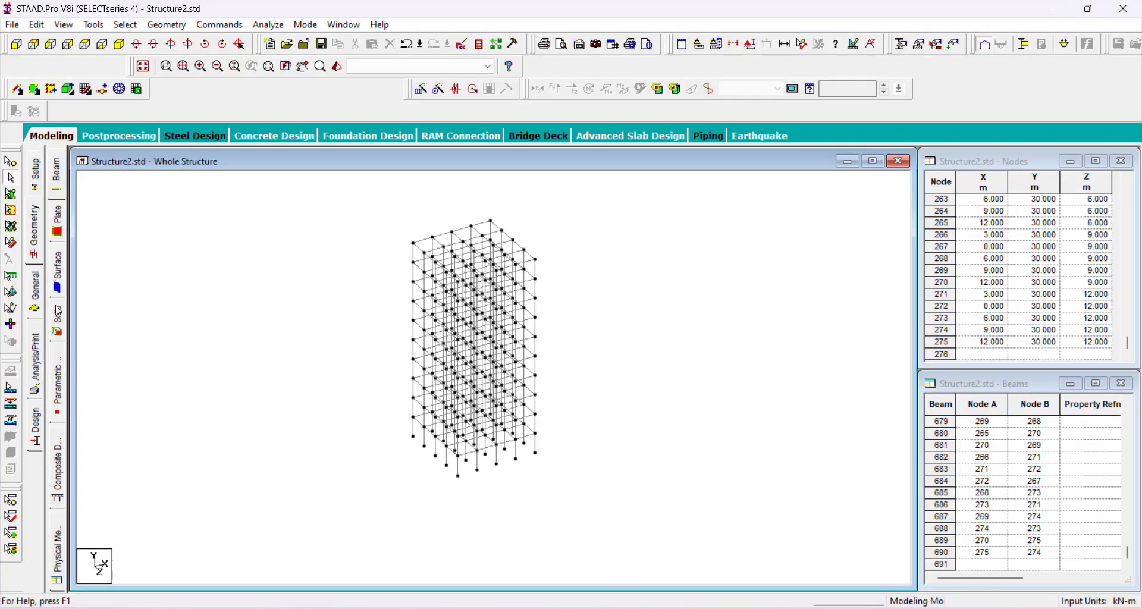
{"action": "left_click", "coordinate": [37, 295]}
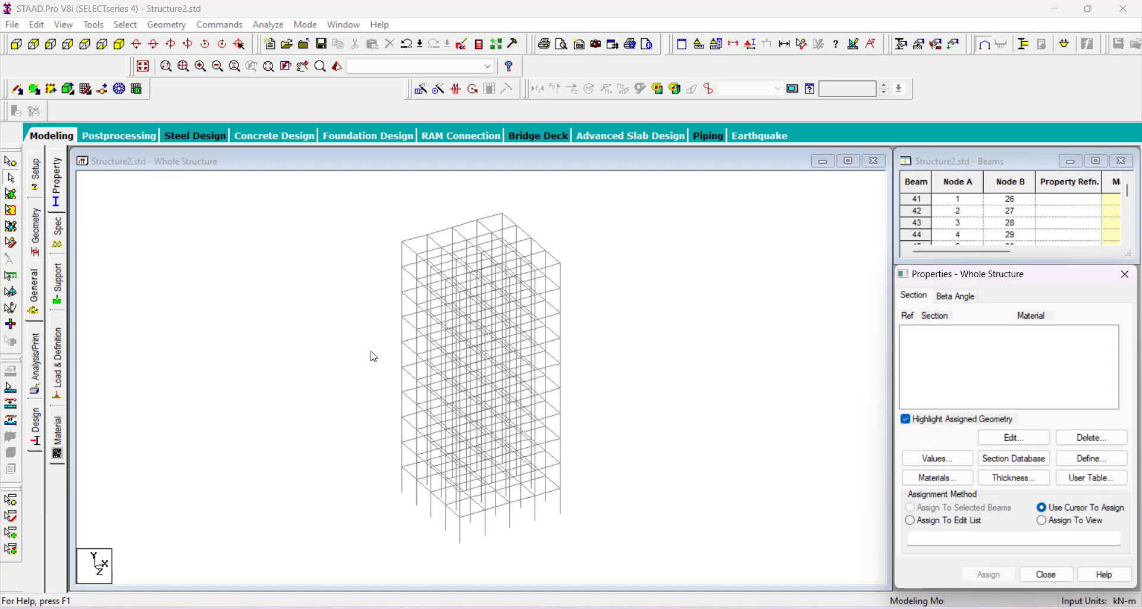
{"action": "left_click", "coordinate": [1092, 458]}
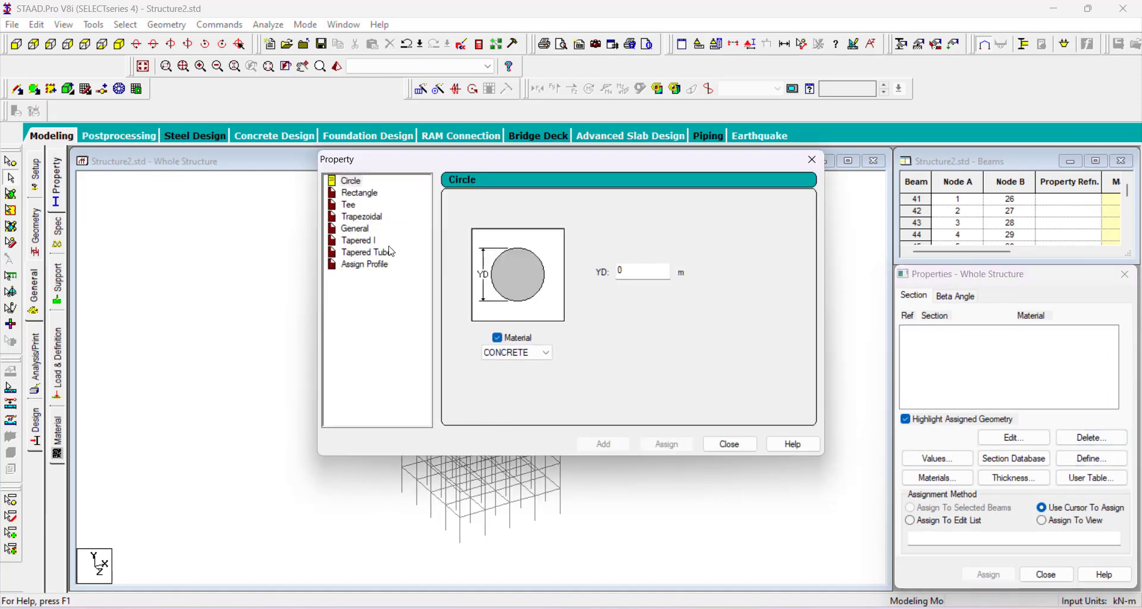
{"action": "left_click", "coordinate": [381, 191]}
{"action": "left_click", "coordinate": [631, 262]}
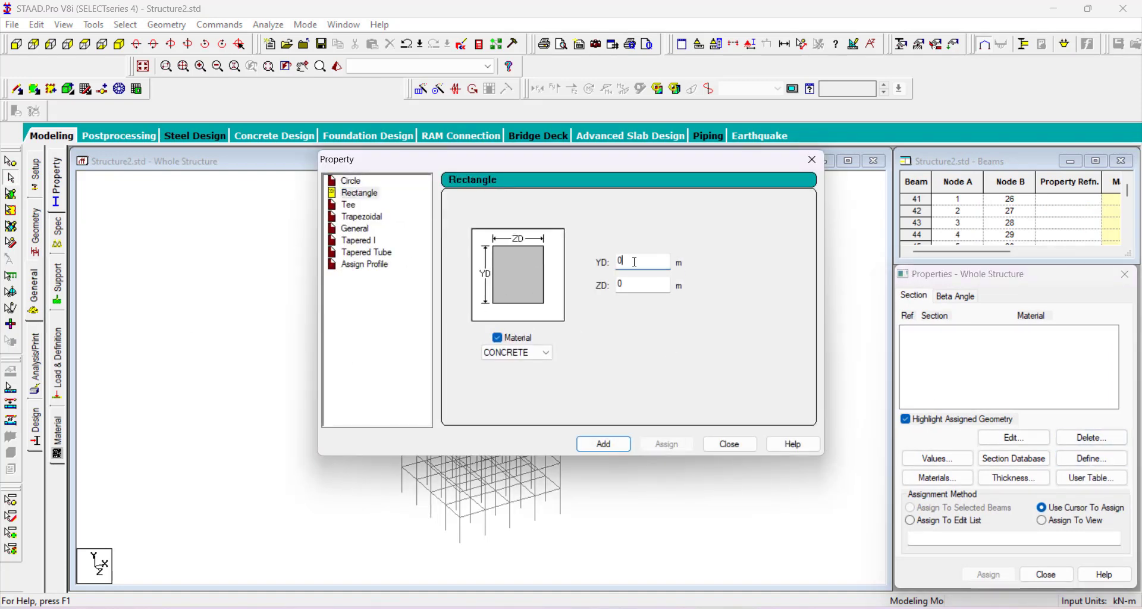
{"action": "type", "text": ".35"}
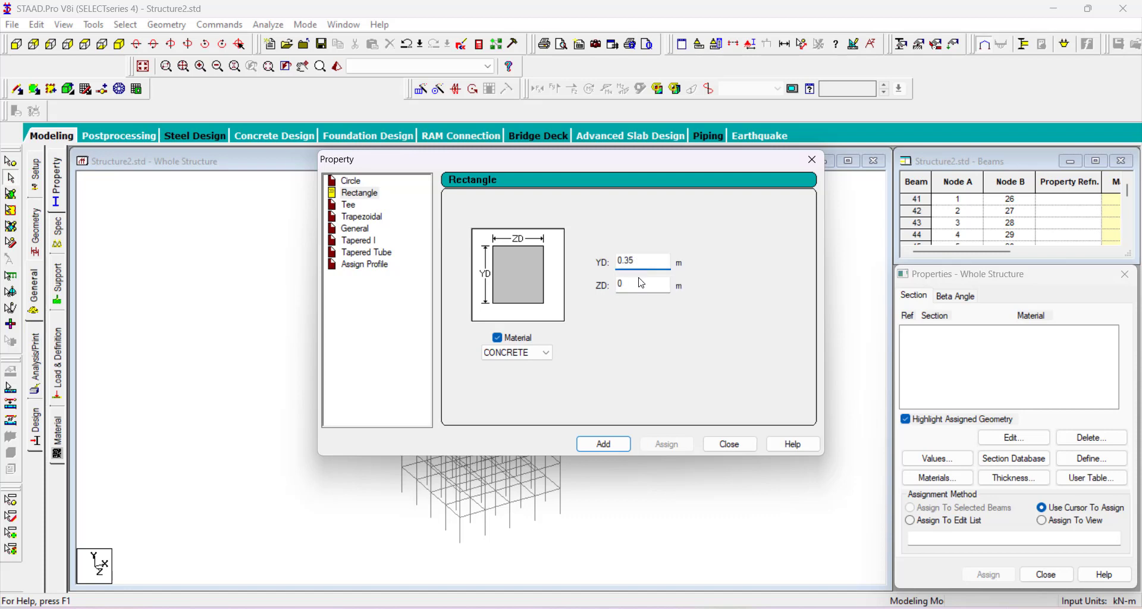
{"action": "left_click", "coordinate": [643, 284]}
{"action": "type", "text": ".3"}
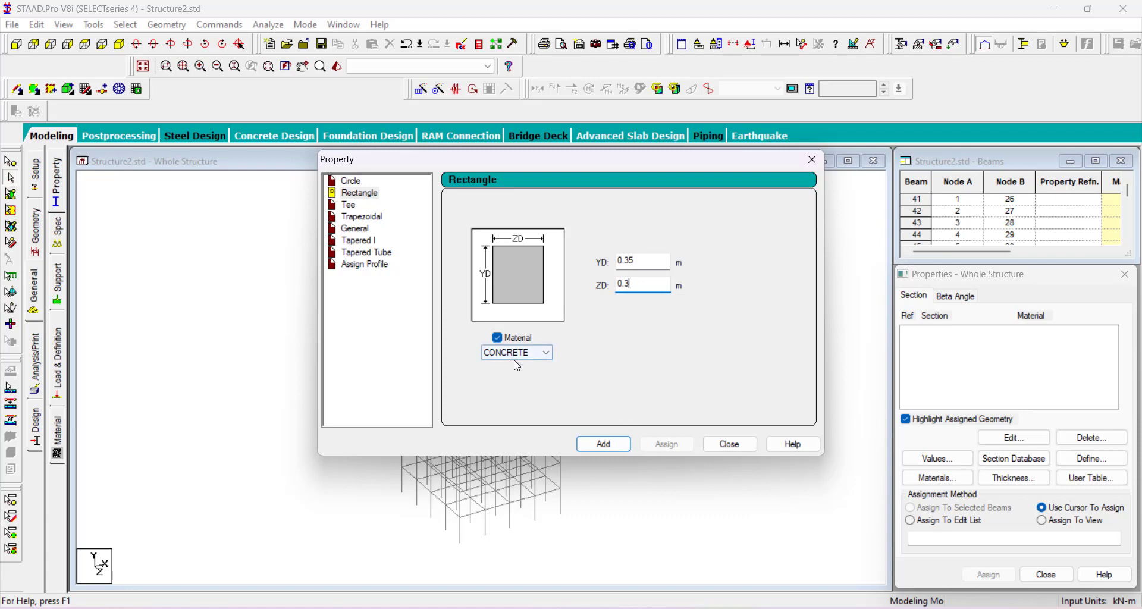
{"action": "left_click", "coordinate": [591, 443]}
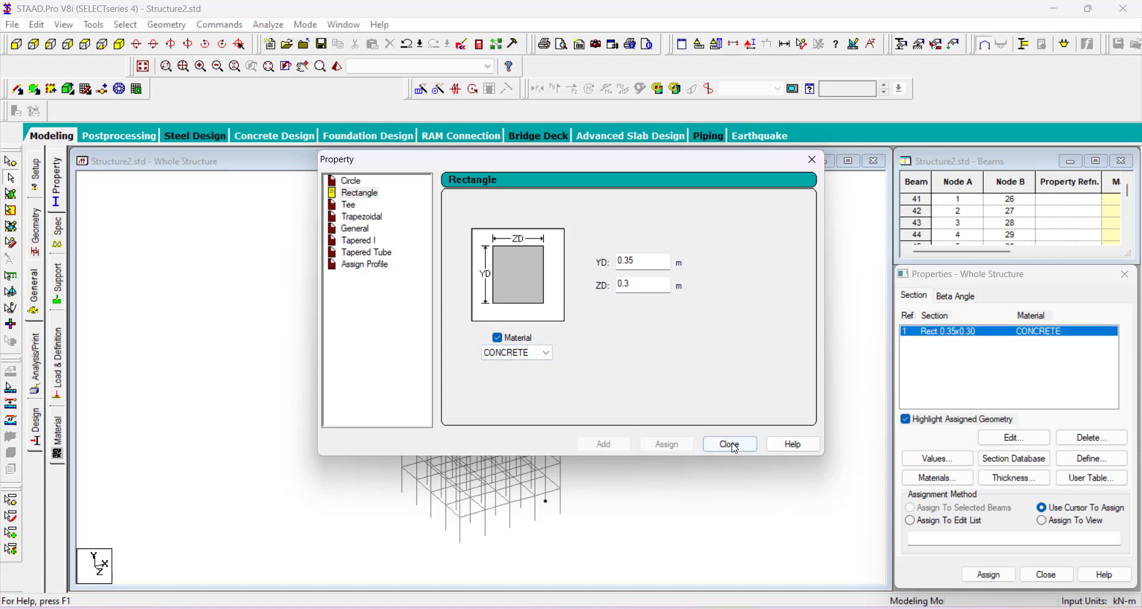
{"action": "left_click", "coordinate": [728, 443]}
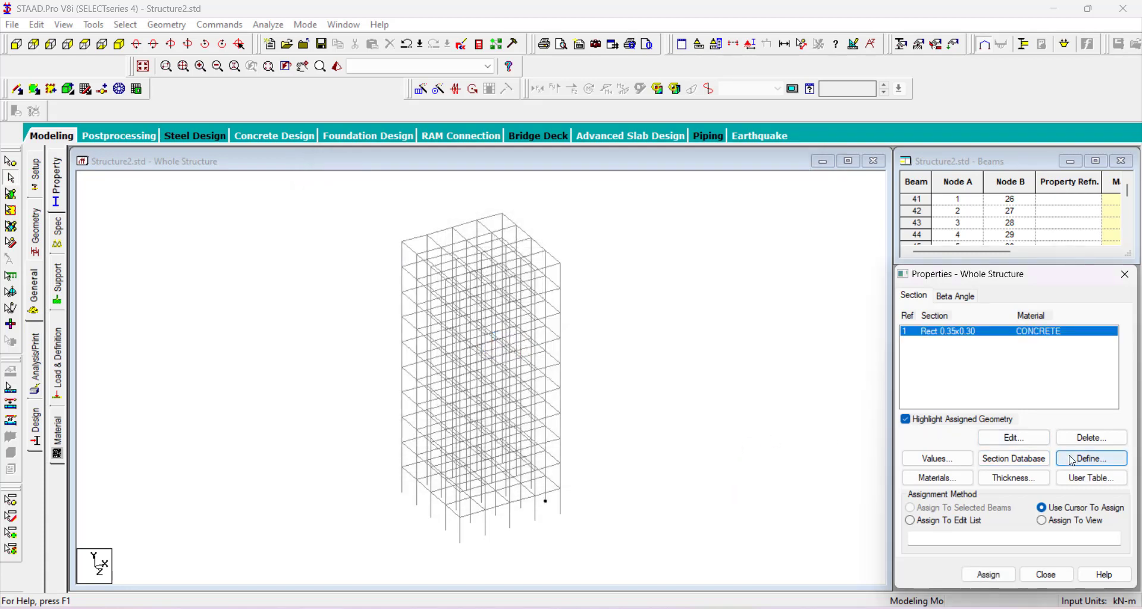
Define a second rectangular concrete section with YD 0.45 m and ZD 0.3 m.
{"action": "left_click", "coordinate": [1072, 460]}
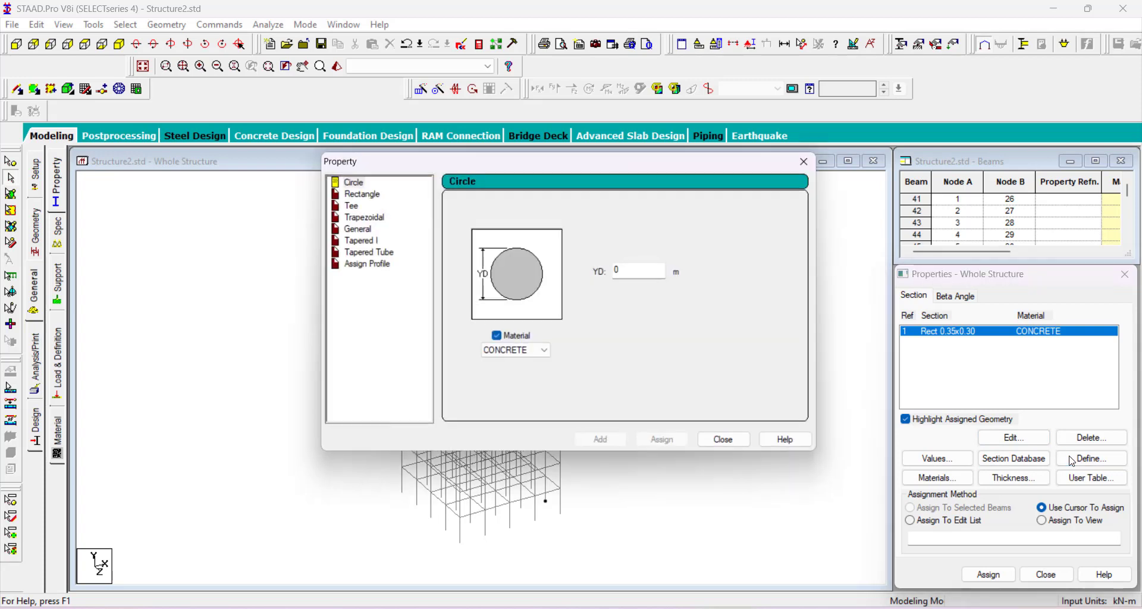
{"action": "left_click", "coordinate": [357, 193]}
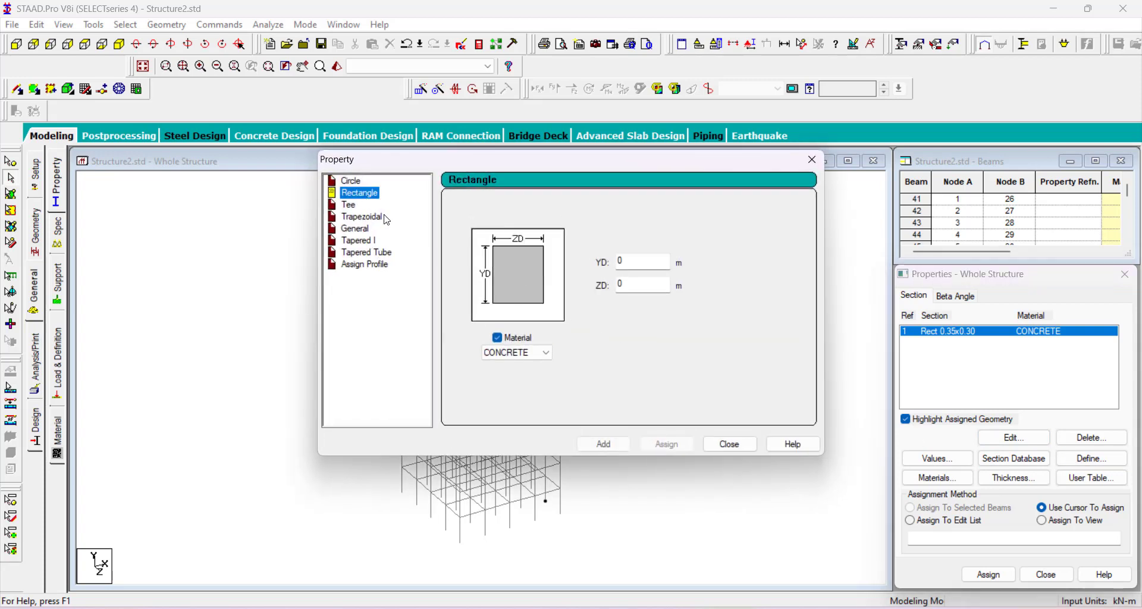
{"action": "left_click", "coordinate": [639, 261]}
{"action": "type", "text": "."}
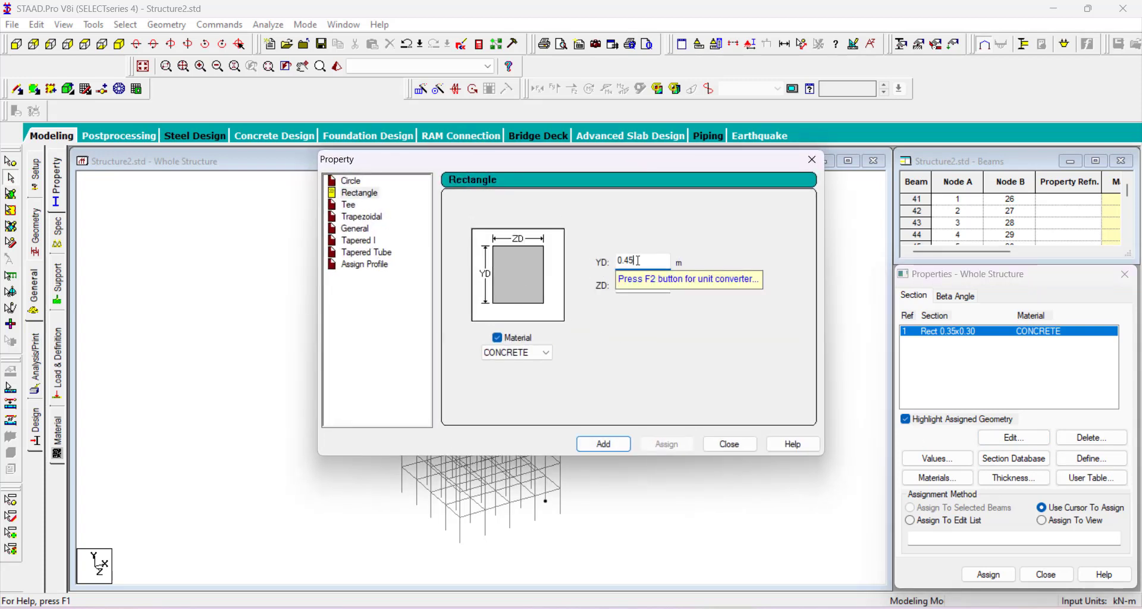
{"action": "type", "text": "45"}
{"action": "left_click", "coordinate": [626, 286]}
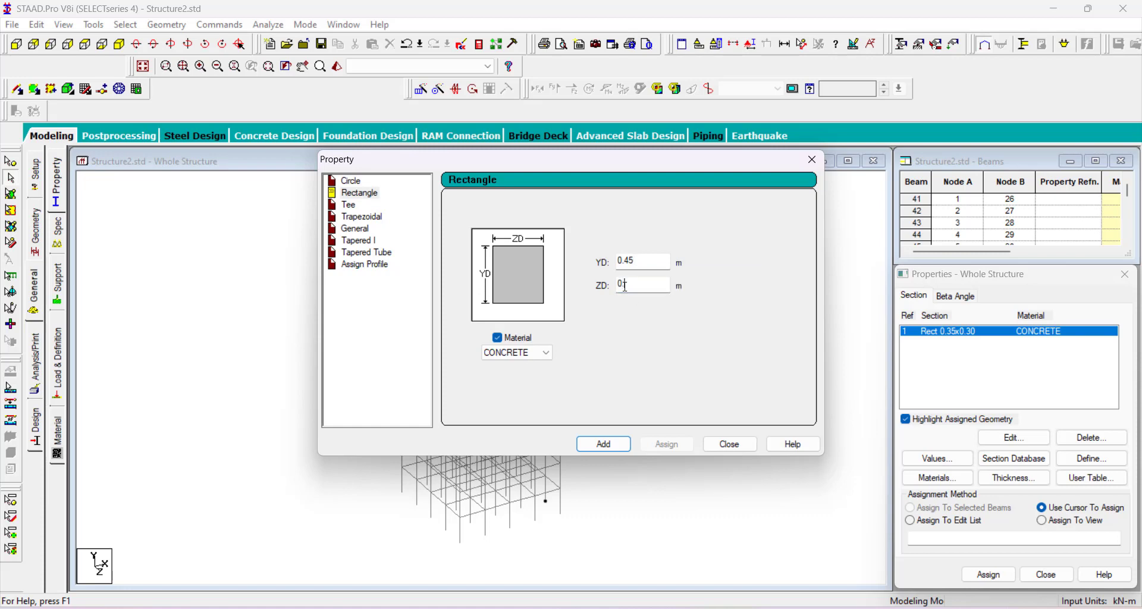
{"action": "type", "text": ".3"}
{"action": "left_click", "coordinate": [613, 450]}
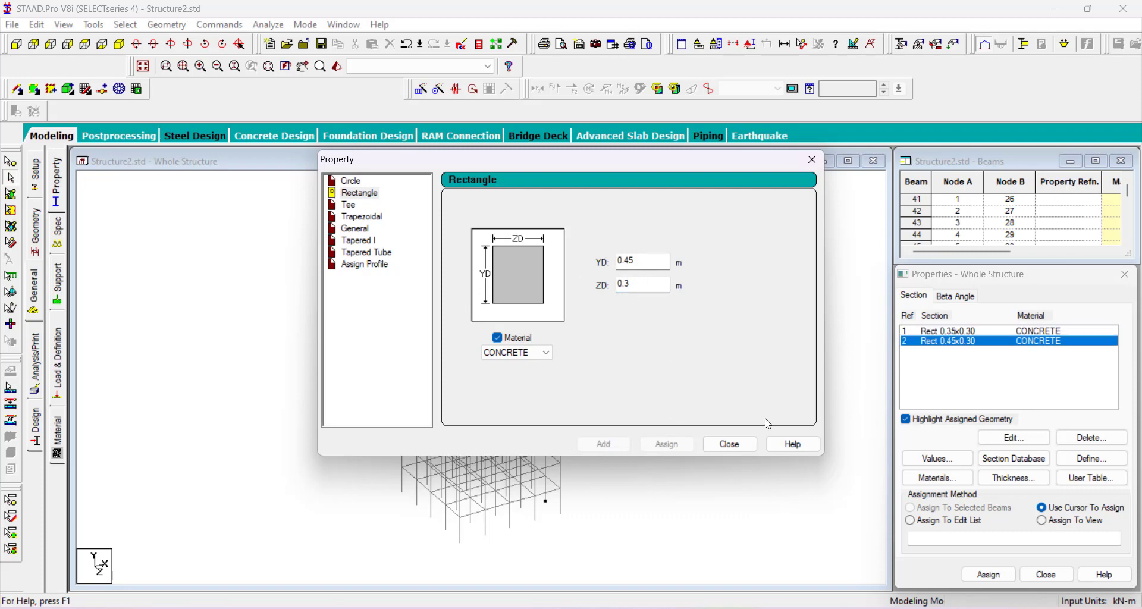
{"action": "left_click", "coordinate": [732, 448]}
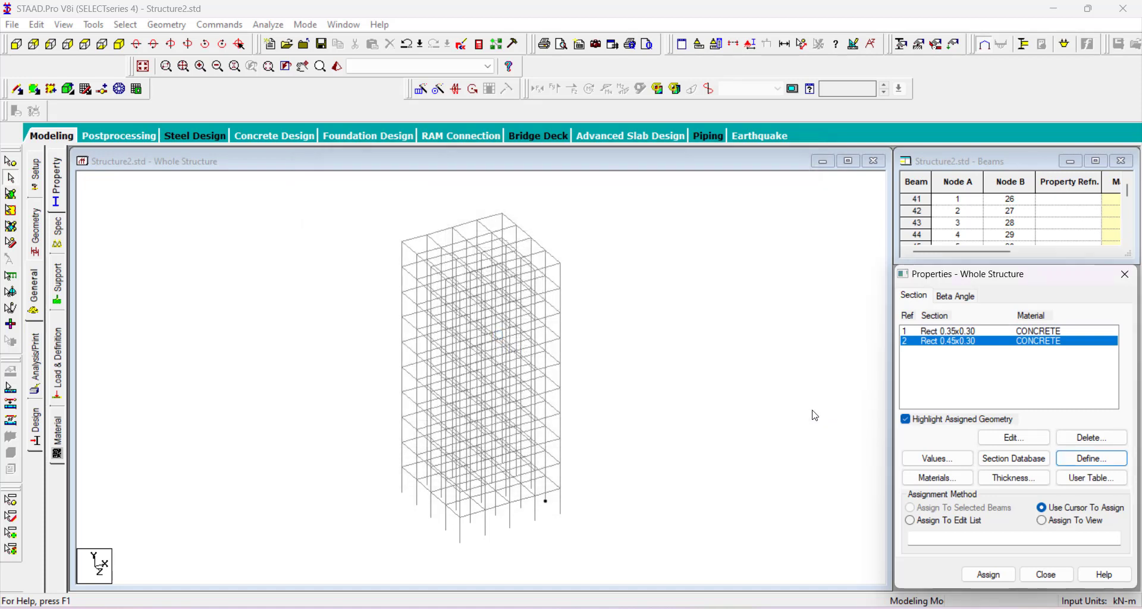
Choose the Rect 0.35x0.30 concrete section for assignment.
{"action": "left_click_drag", "start_coordinate": [615, 234], "coordinate": [521, 296]}
{"action": "left_click", "coordinate": [588, 292]}
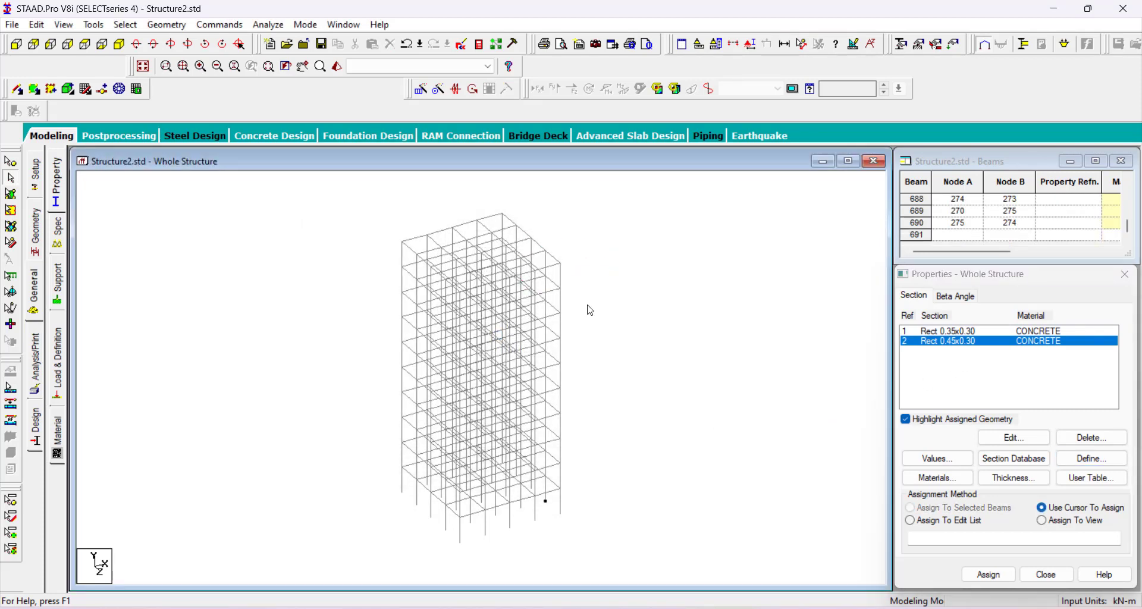
{"action": "left_click", "coordinate": [969, 331]}
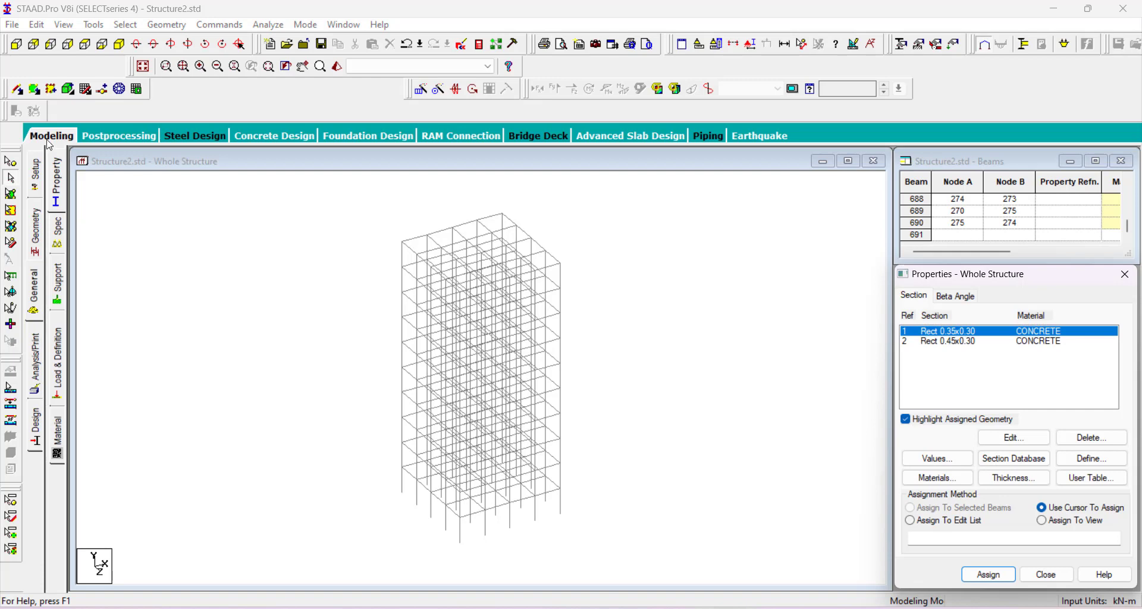
{"action": "left_click", "coordinate": [17, 44]}
{"action": "left_click_drag", "start_coordinate": [365, 201], "coordinate": [558, 225]}
{"action": "left_click_drag", "start_coordinate": [385, 238], "coordinate": [559, 251], "text": "ctrl"}
{"action": "left_click_drag", "start_coordinate": [384, 281], "coordinate": [596, 297], "text": "ctrl"}
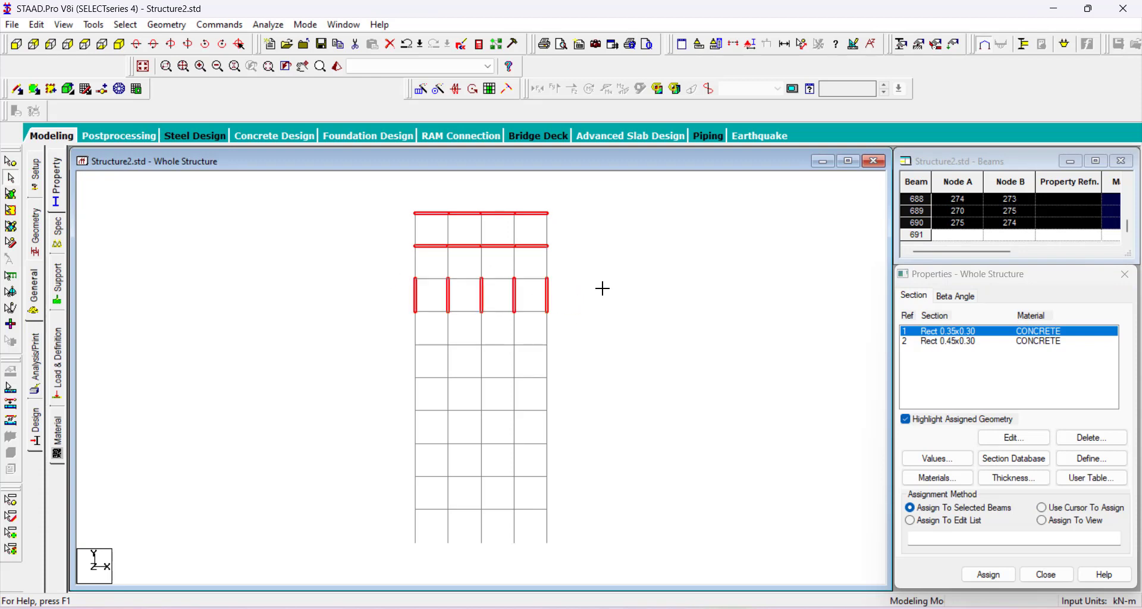
{"action": "left_click", "coordinate": [601, 288]}
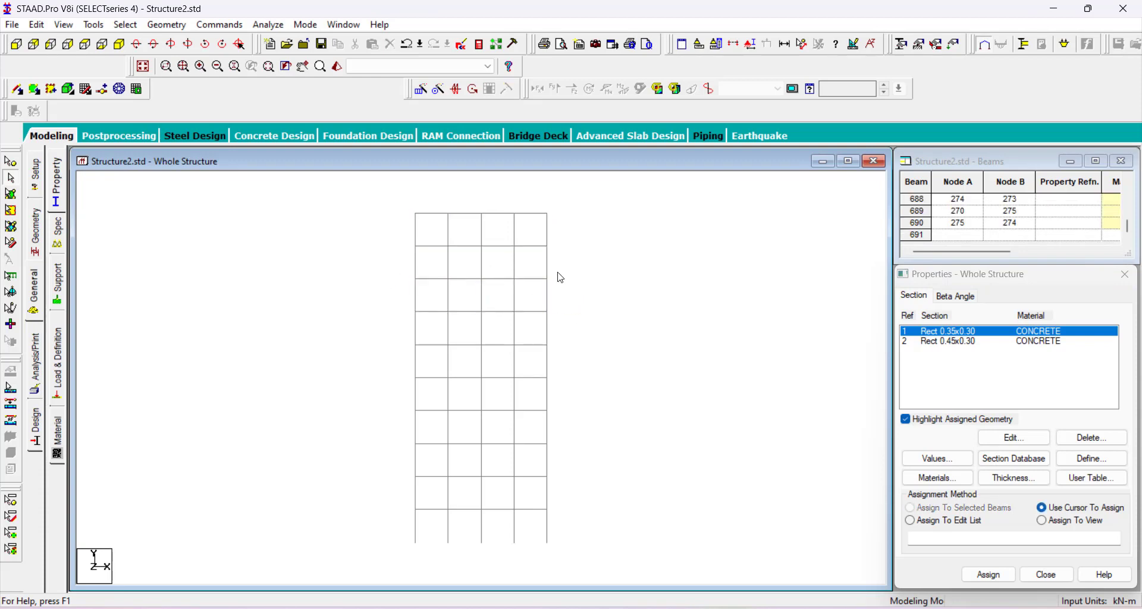
{"action": "left_click", "coordinate": [121, 45]}
{"action": "left_click", "coordinate": [437, 250]}
{"action": "left_click", "coordinate": [357, 223]}
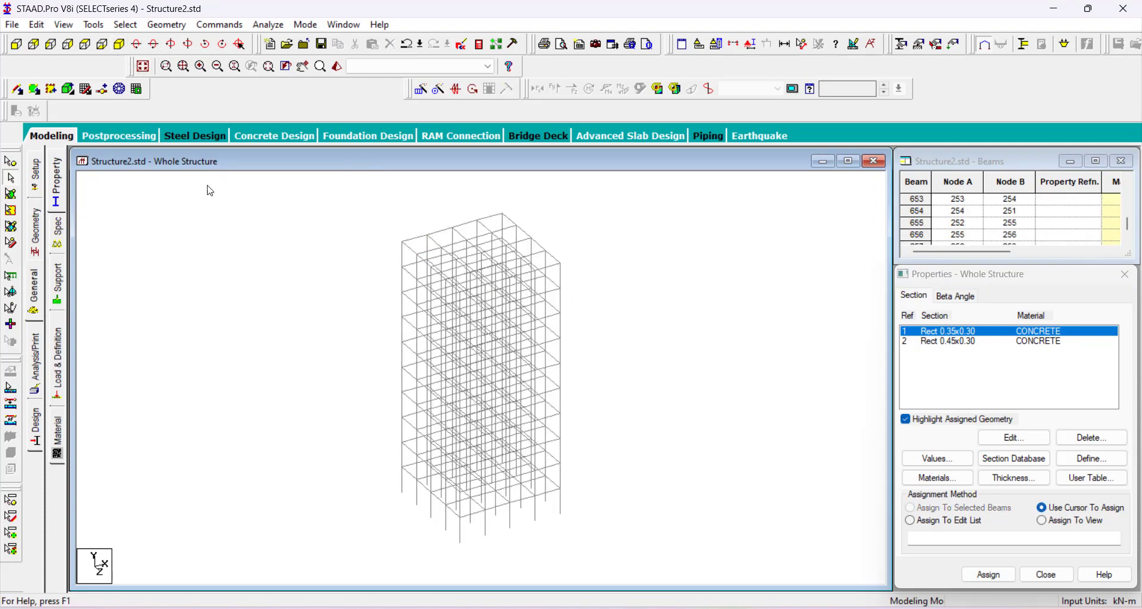
Select all beams parallel to X and Z and assign the Rect 0.35x0.30 section to them.
{"action": "left_click", "coordinate": [125, 25]}
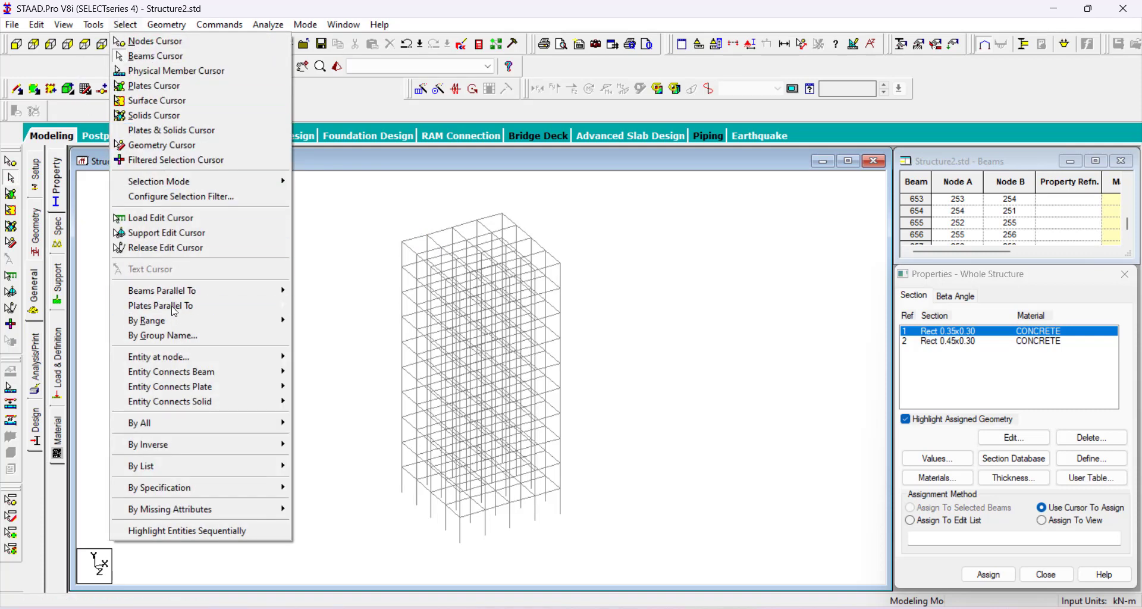
{"action": "mouse_move", "coordinate": [173, 293]}
{"action": "left_click", "coordinate": [325, 287]}
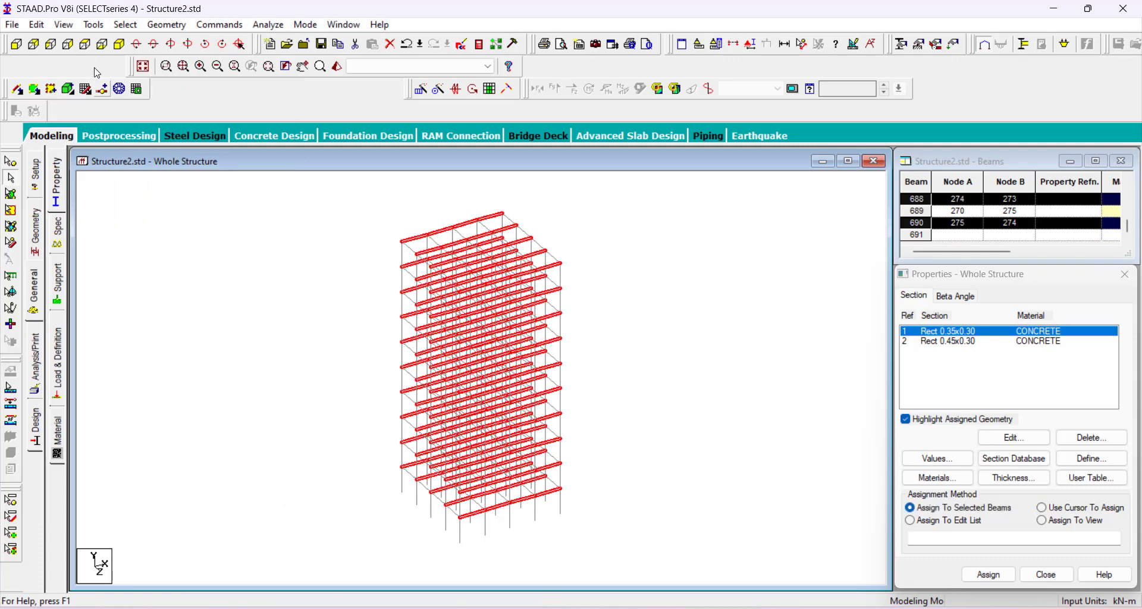
{"action": "left_click", "coordinate": [126, 25]}
{"action": "mouse_move", "coordinate": [256, 292]}
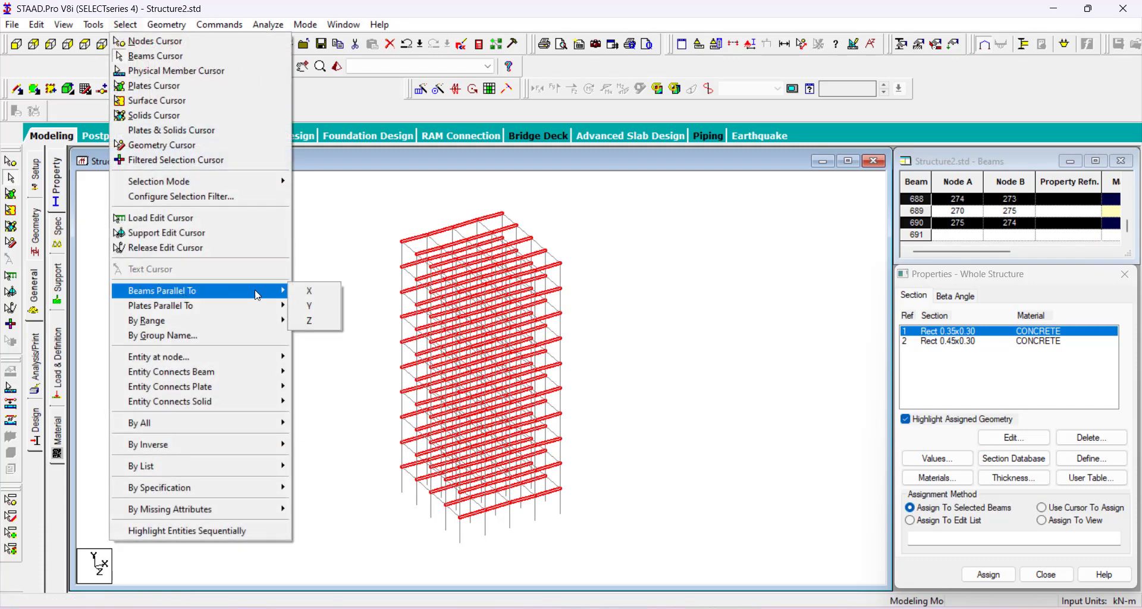
{"action": "left_click", "coordinate": [321, 320]}
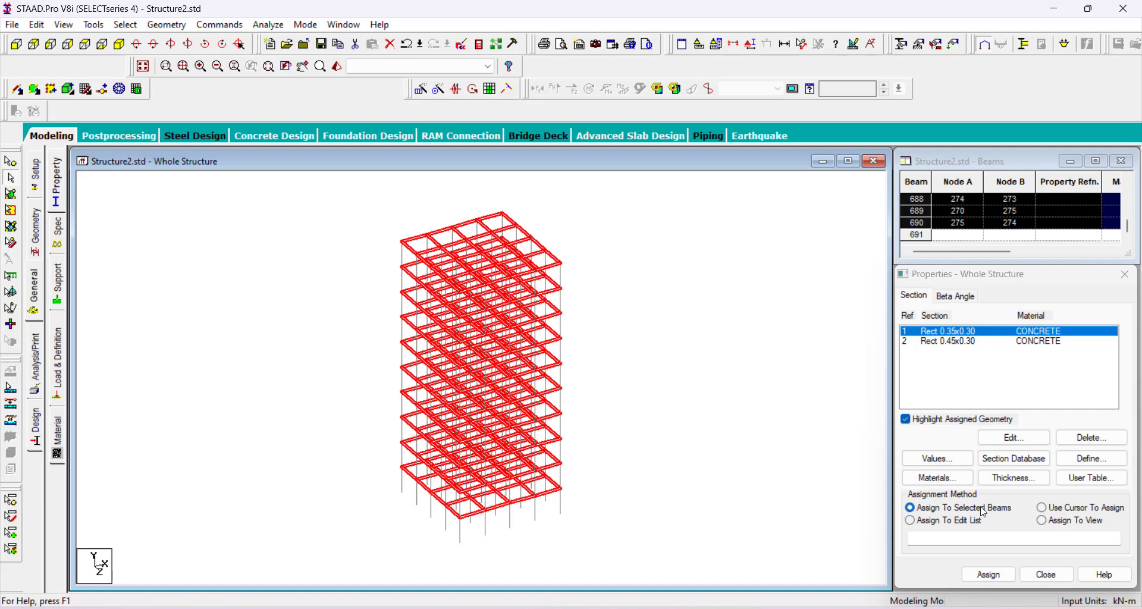
{"action": "left_click", "coordinate": [989, 575]}
{"action": "left_click", "coordinate": [1051, 465]}
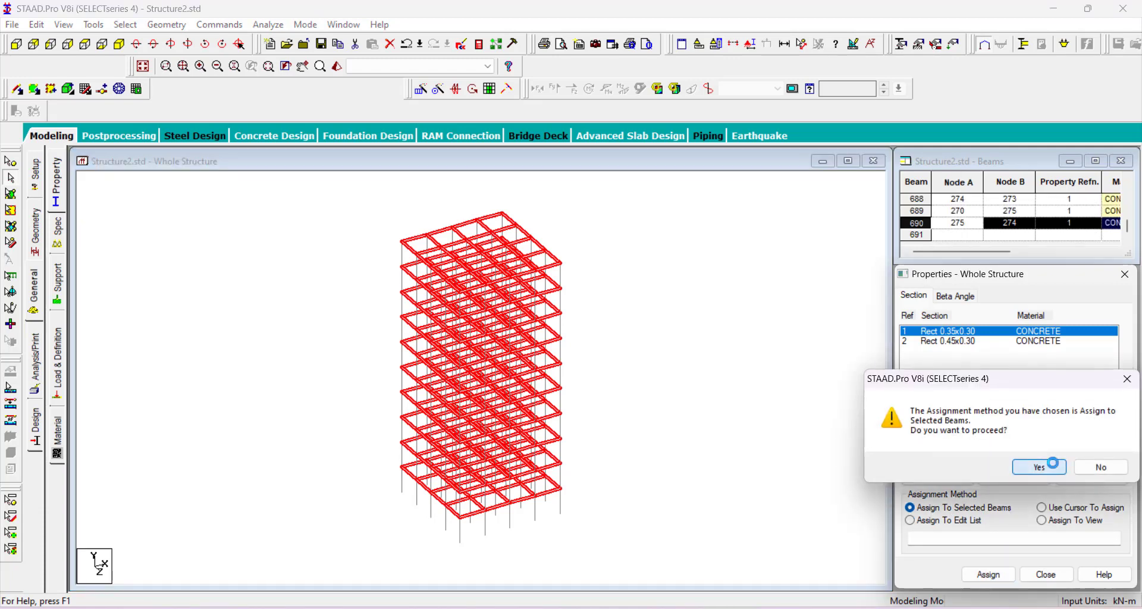
Select all members parallel to Y and assign the Rect 0.45x0.30 section to these columns.
{"action": "left_click", "coordinate": [966, 342]}
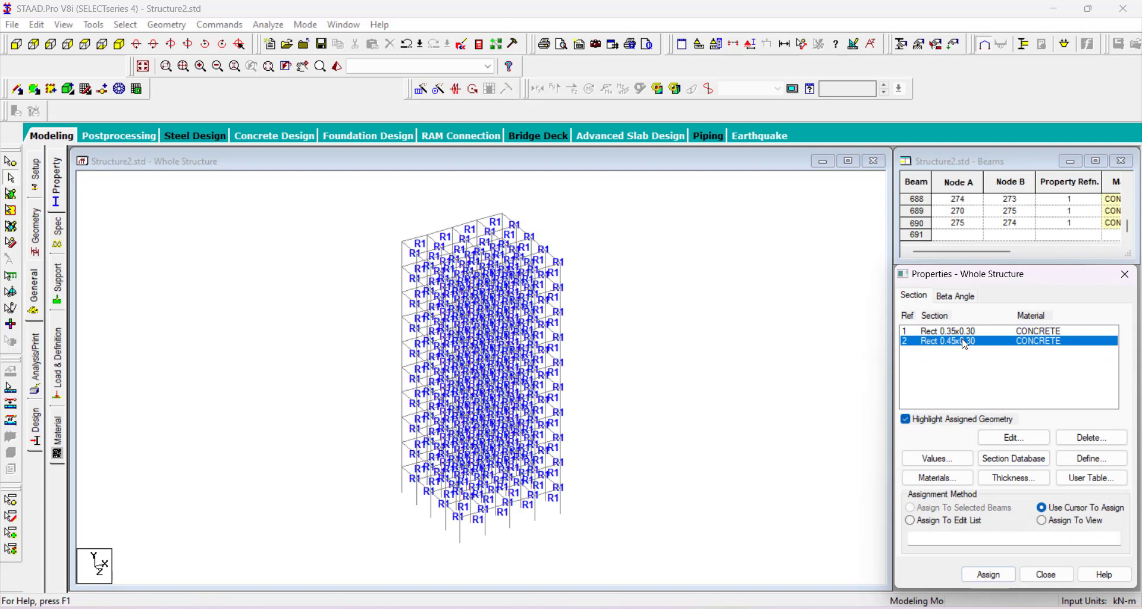
{"action": "left_click", "coordinate": [126, 25]}
{"action": "mouse_move", "coordinate": [181, 292]}
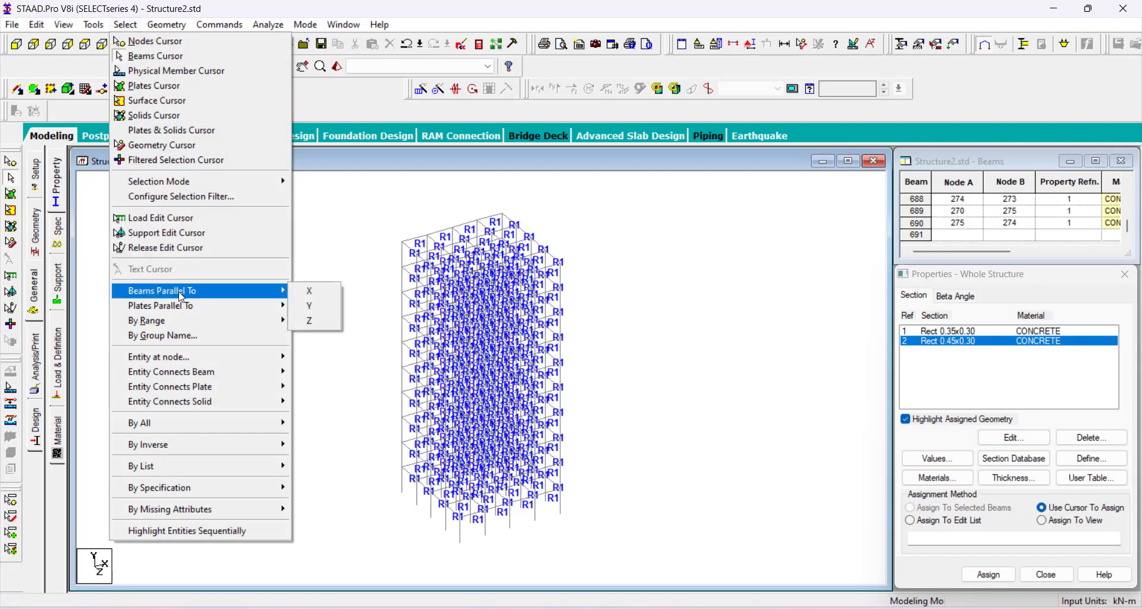
{"action": "left_click", "coordinate": [312, 292]}
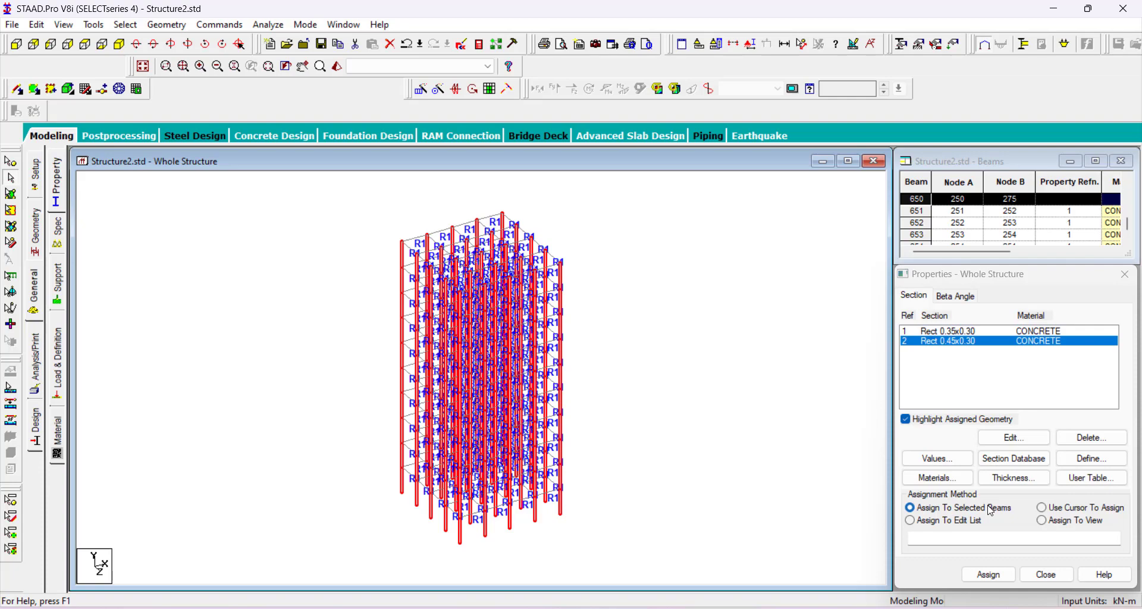
{"action": "left_click", "coordinate": [989, 574]}
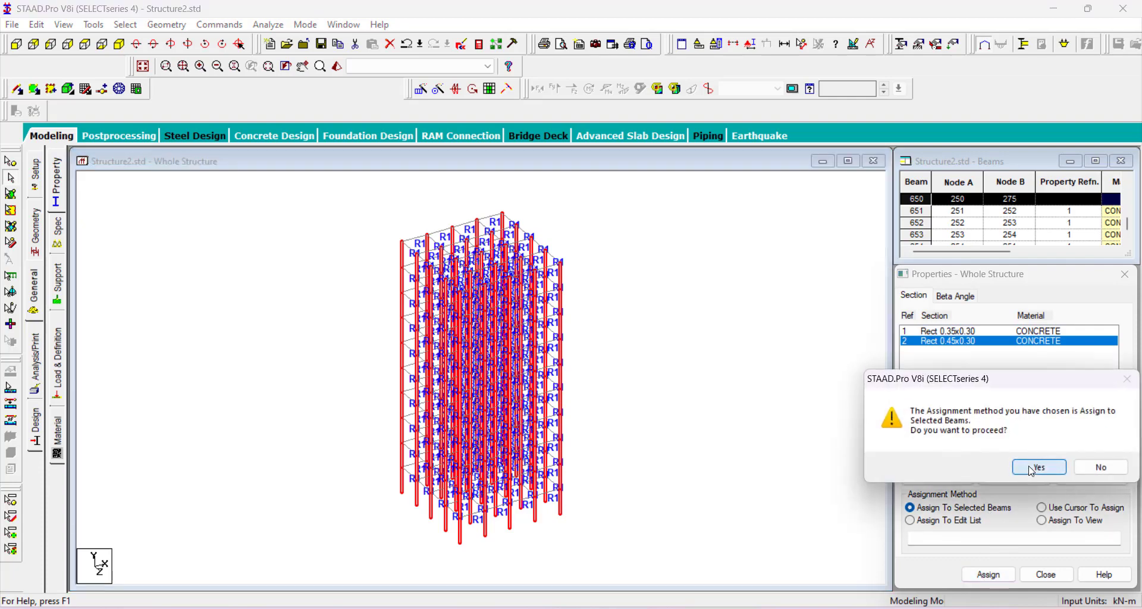
{"action": "left_click", "coordinate": [1035, 469]}
{"action": "left_click", "coordinate": [1041, 508]}
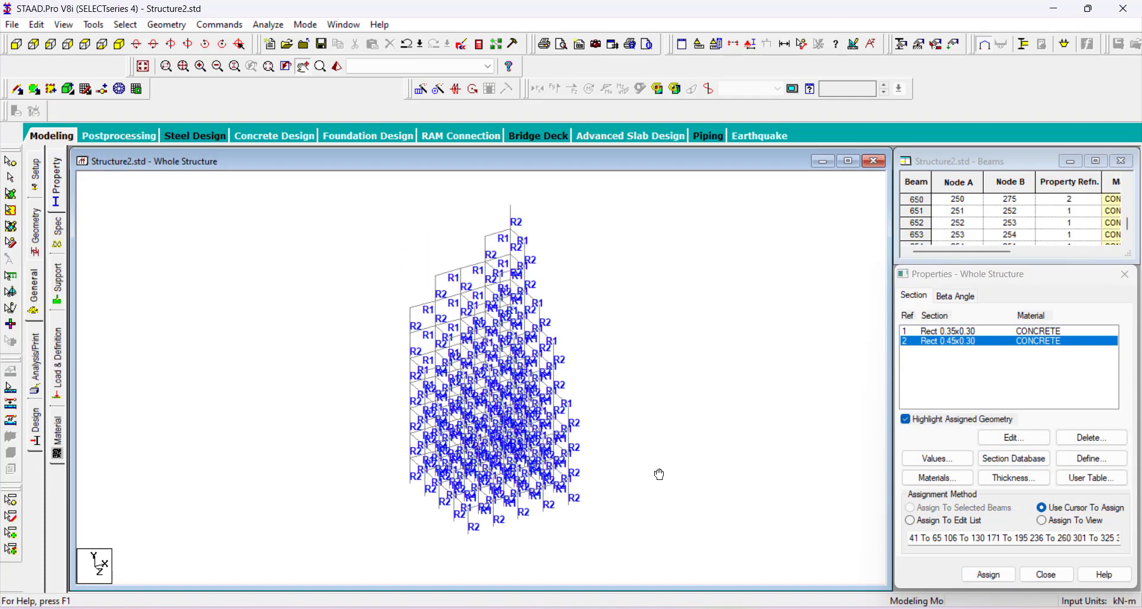
Inspect the frame with its assigned sections in the rotated 3D rendered view, then return to the wireframe model.
{"action": "left_click", "coordinate": [336, 66]}
{"action": "left_click_drag", "start_coordinate": [616, 359], "coordinate": [579, 366]}
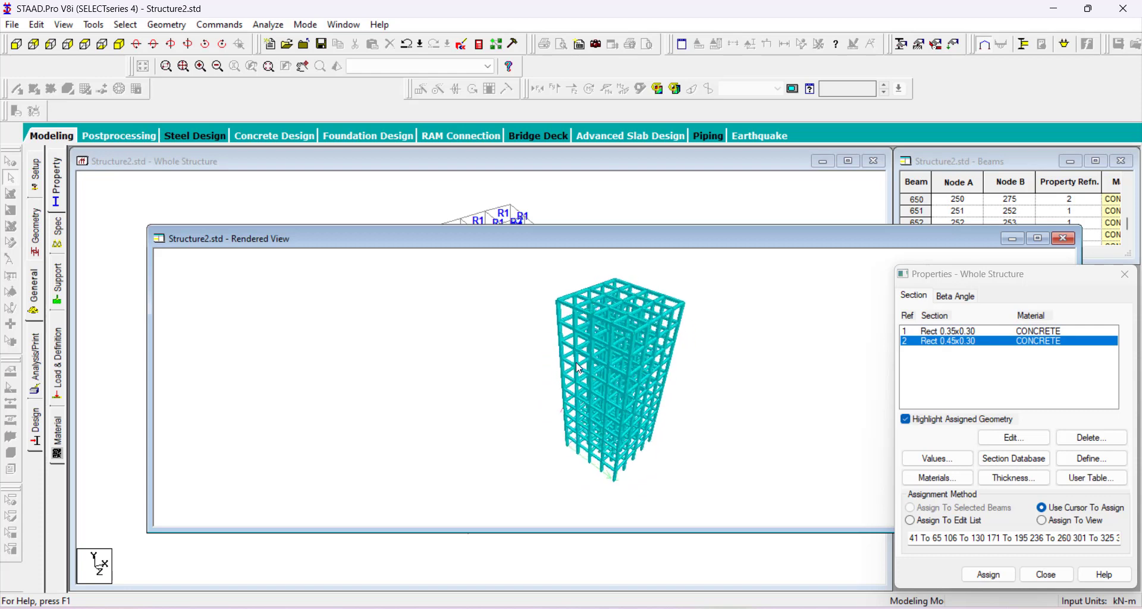
{"action": "left_click", "coordinate": [1064, 238]}
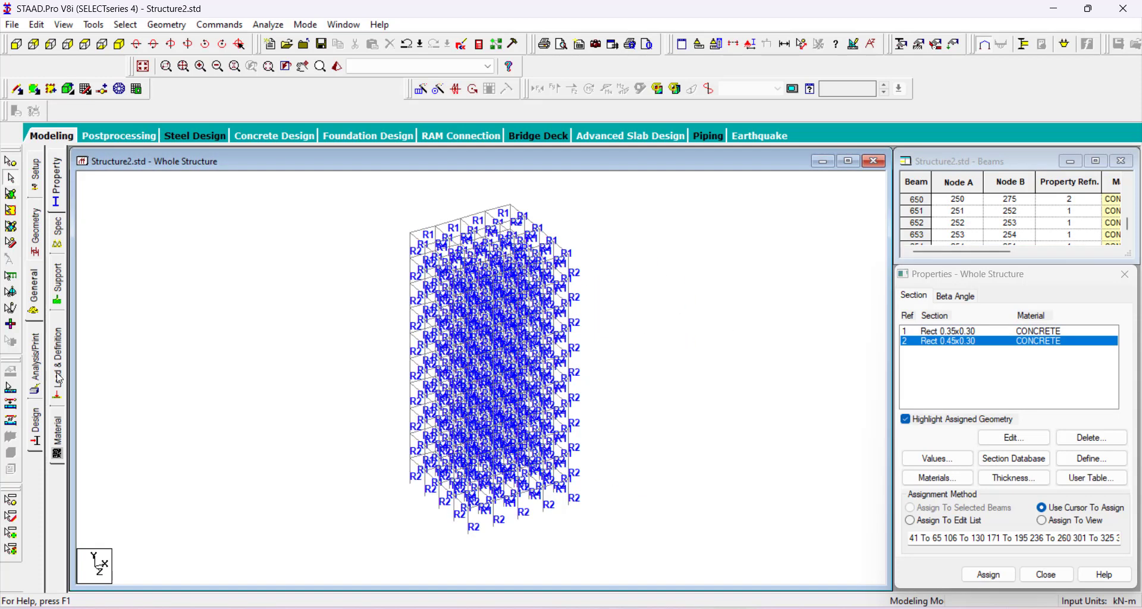
Create a fixed support definition for the structure while showing the frame in front elevation.
{"action": "left_click", "coordinate": [56, 292]}
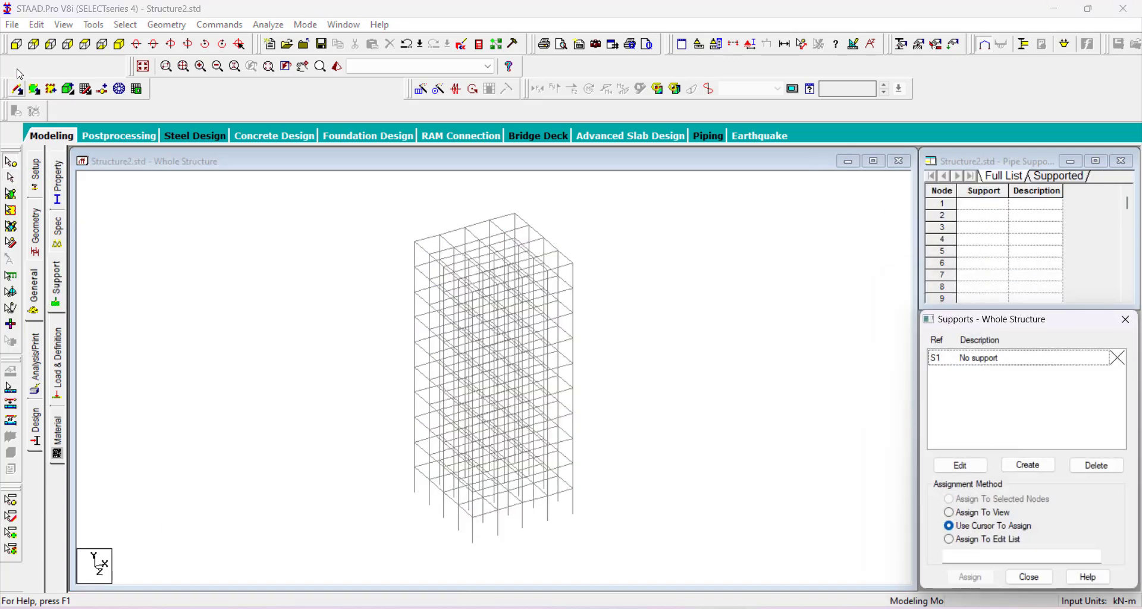
{"action": "left_click", "coordinate": [17, 44]}
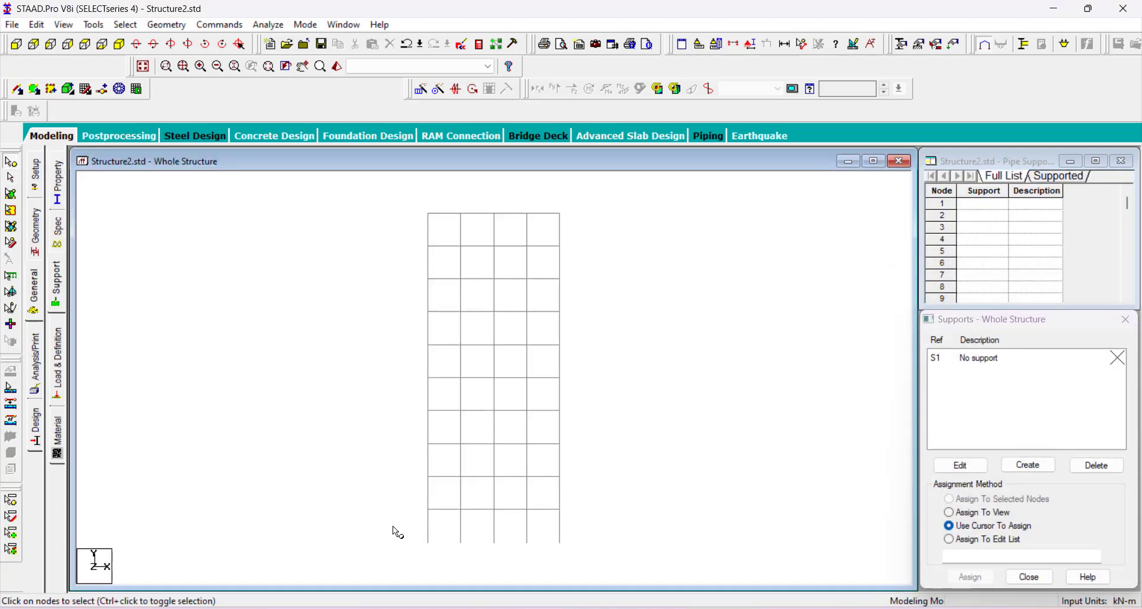
{"action": "left_click", "coordinate": [1048, 468]}
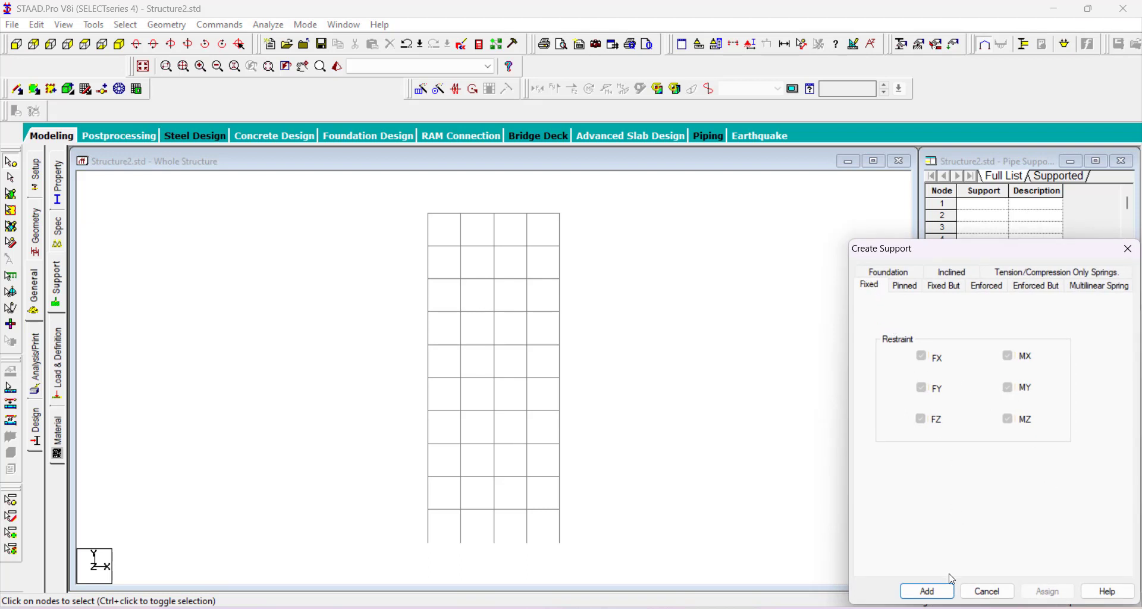
{"action": "left_click", "coordinate": [943, 592]}
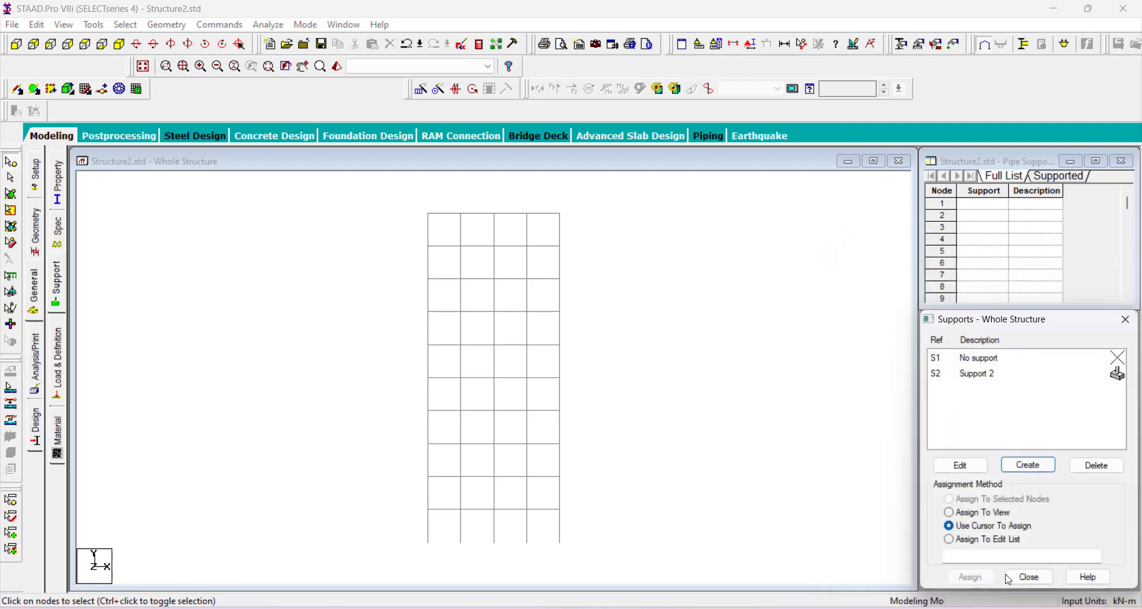
Assign the fixed support to all base nodes of the frame and return to the isometric view.
{"action": "left_click", "coordinate": [978, 382]}
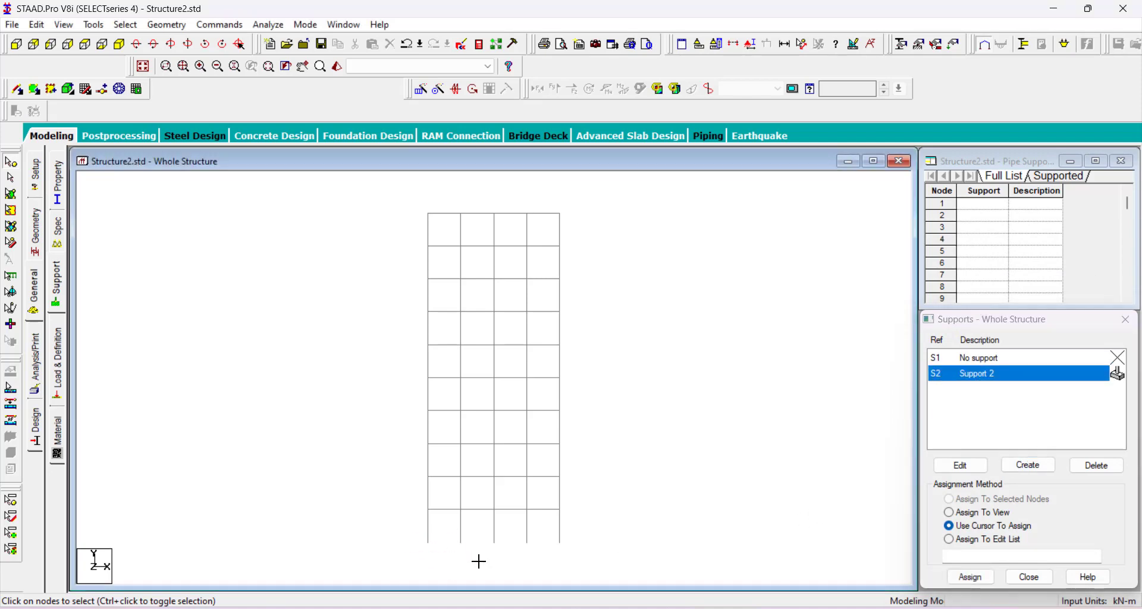
{"action": "left_click_drag", "start_coordinate": [408, 529], "coordinate": [629, 573]}
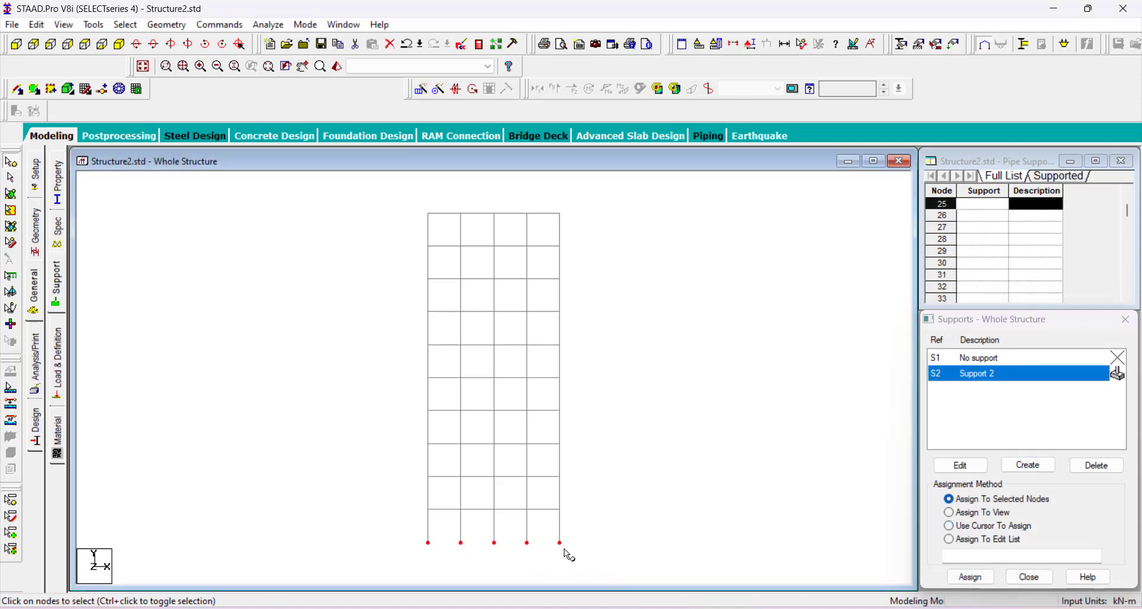
{"action": "left_click_drag", "start_coordinate": [415, 522], "coordinate": [608, 575]}
{"action": "left_click", "coordinate": [971, 577]}
{"action": "left_click", "coordinate": [1038, 491]}
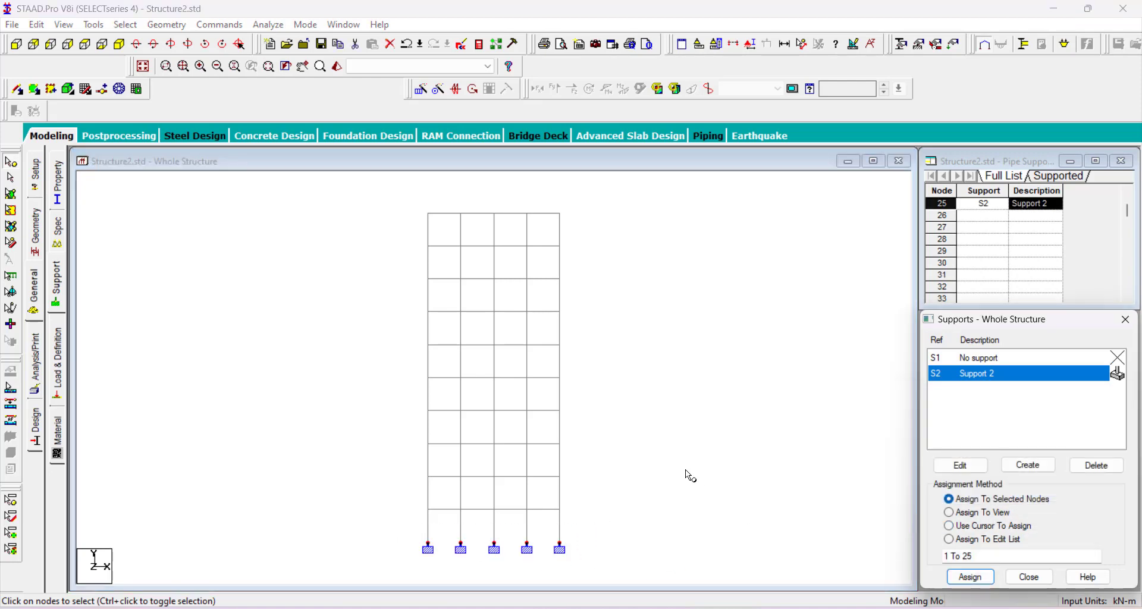
{"action": "left_click", "coordinate": [119, 44]}
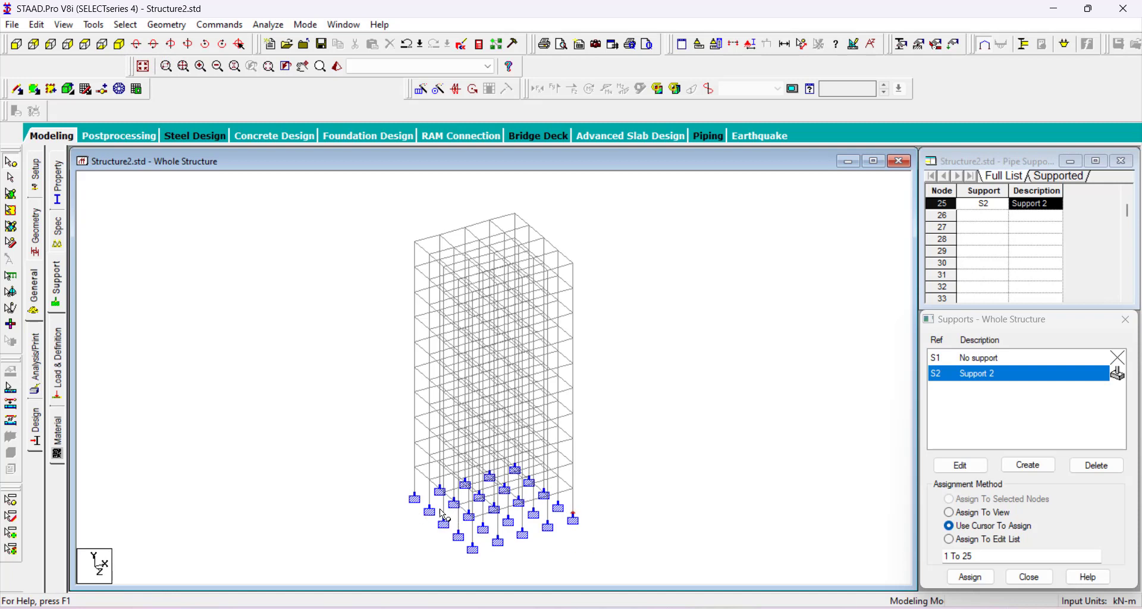
Create primary load case 1 with loading type Dead and the title DL.
{"action": "left_click", "coordinate": [61, 363]}
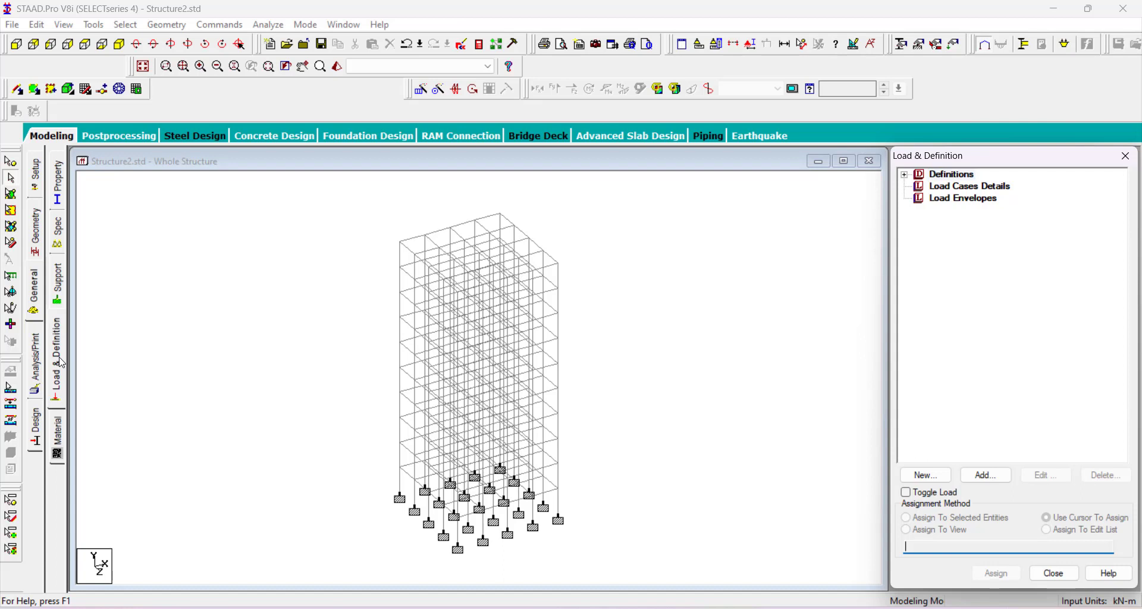
{"action": "left_click", "coordinate": [933, 188]}
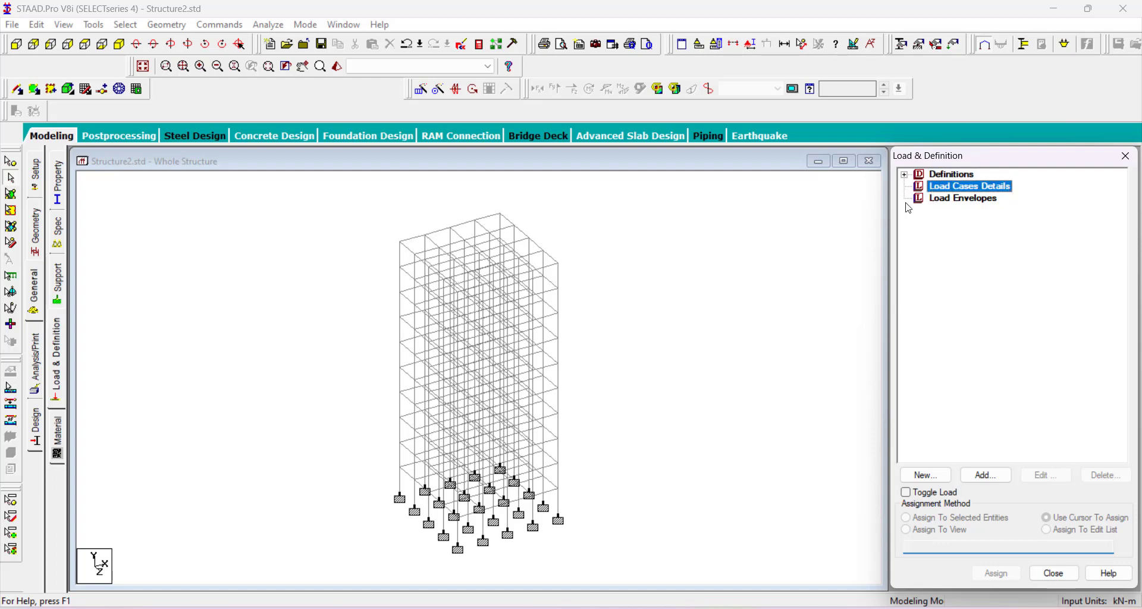
{"action": "left_click", "coordinate": [1001, 478]}
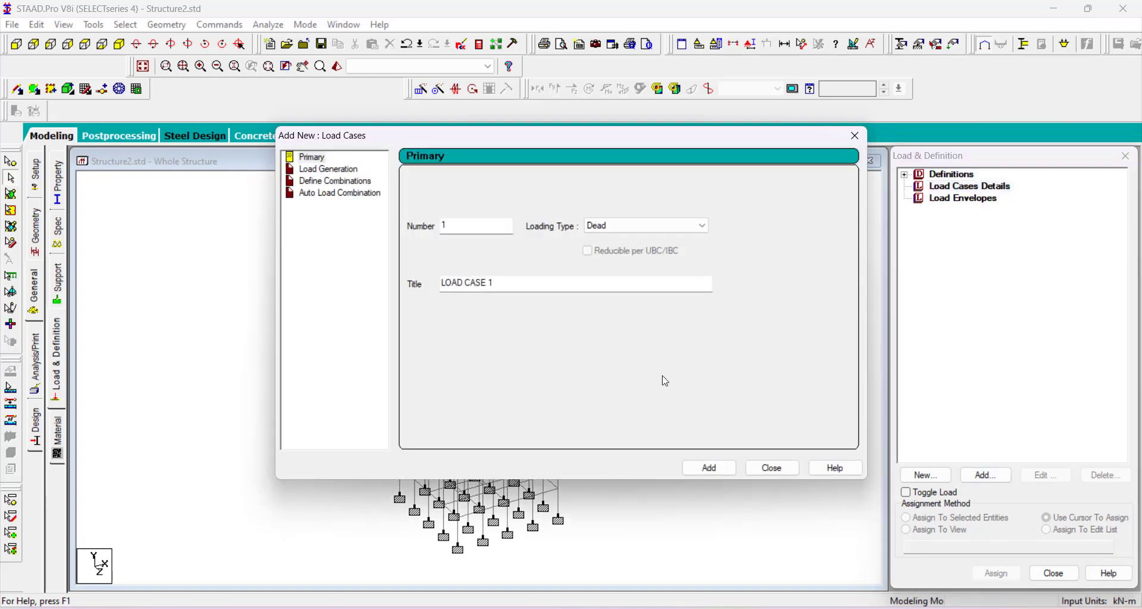
{"action": "left_click_drag", "start_coordinate": [489, 287], "coordinate": [392, 296]}
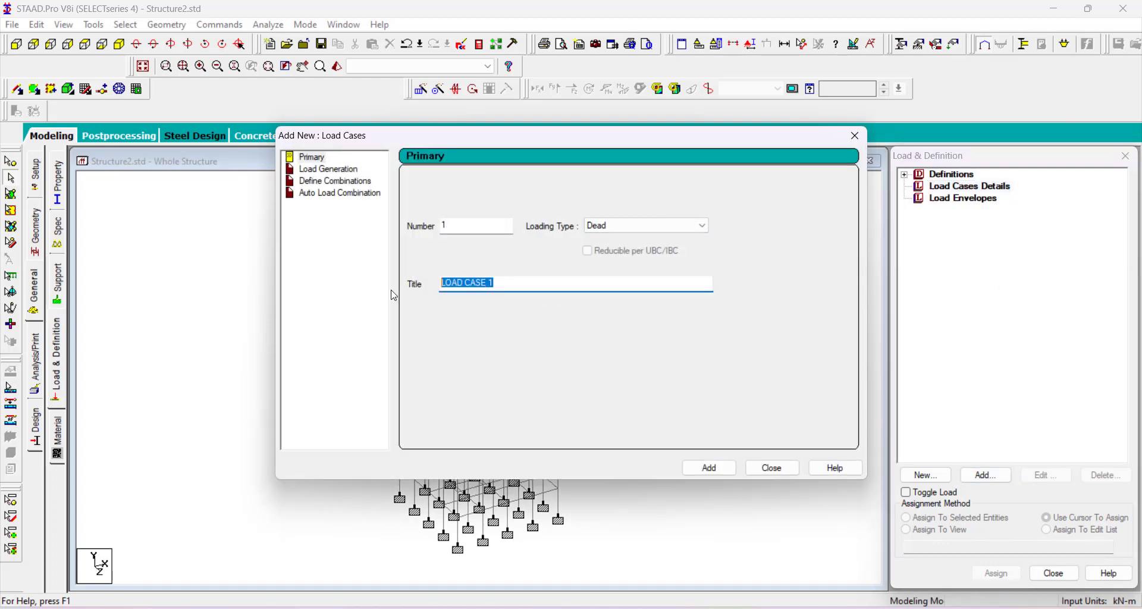
{"action": "type", "text": "DL"}
{"action": "left_click", "coordinate": [710, 468]}
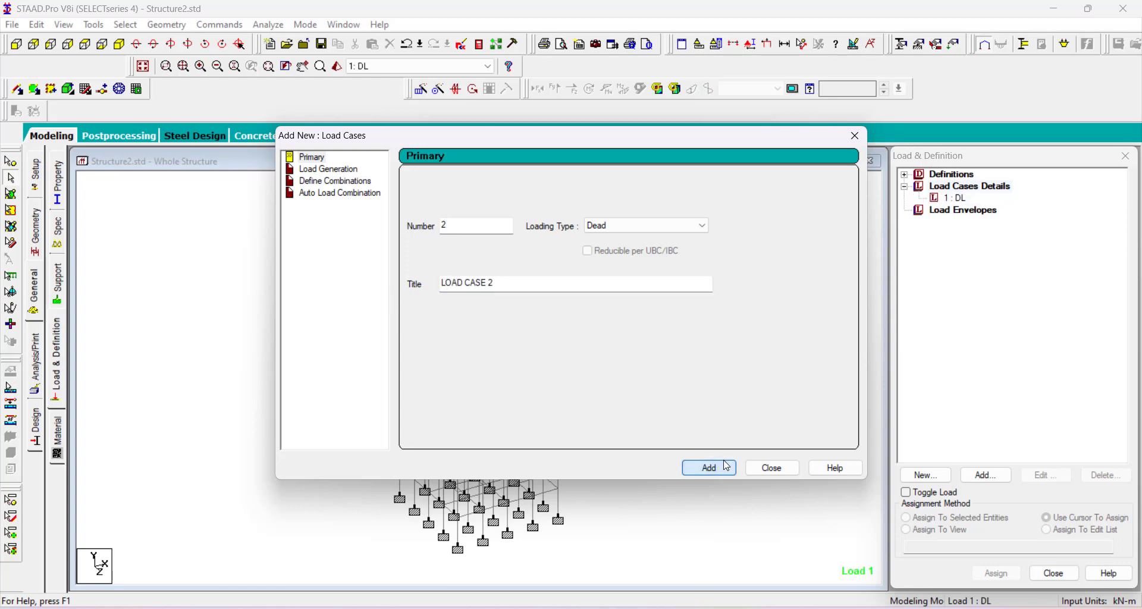
{"action": "left_click", "coordinate": [771, 469]}
Add a selfweight load in the Y direction with factor -1 to the DL load case and select it.
{"action": "left_click", "coordinate": [955, 199]}
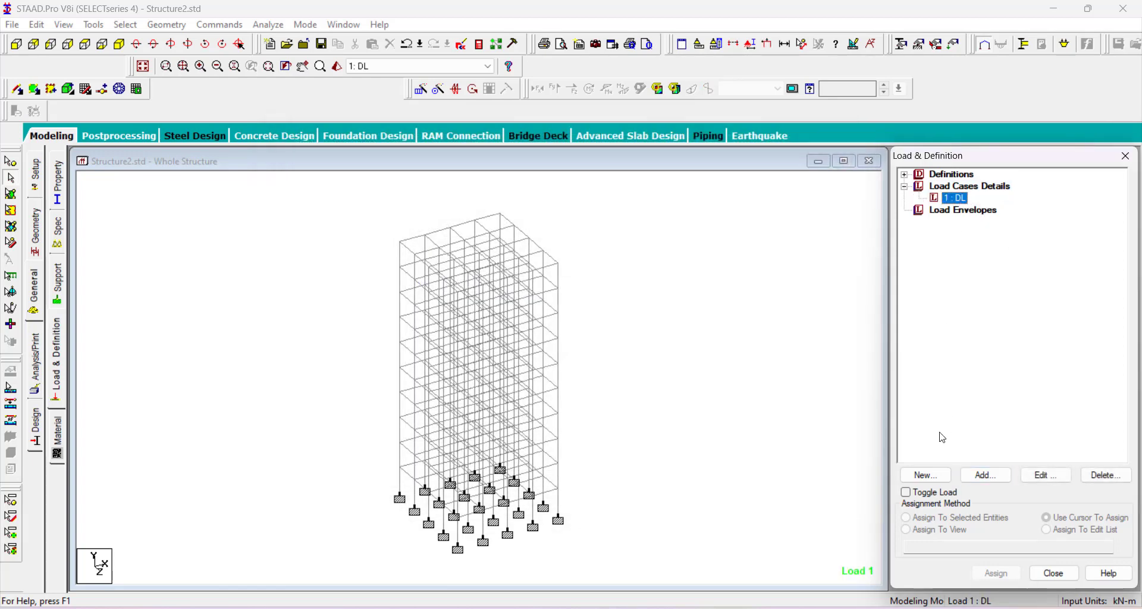
{"action": "left_click", "coordinate": [985, 475]}
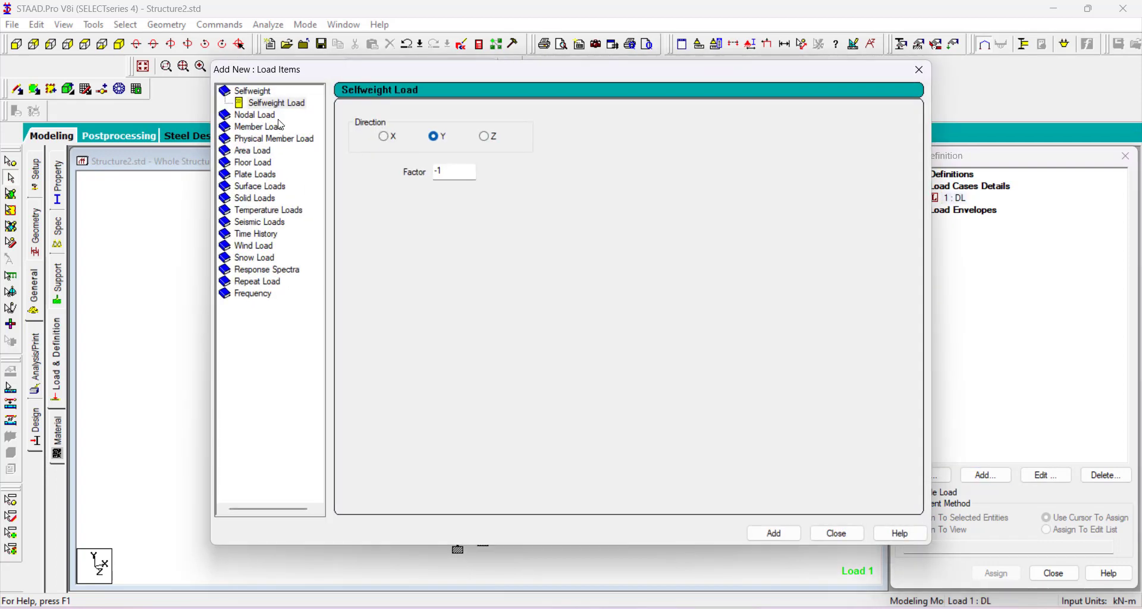
{"action": "left_click", "coordinate": [279, 103]}
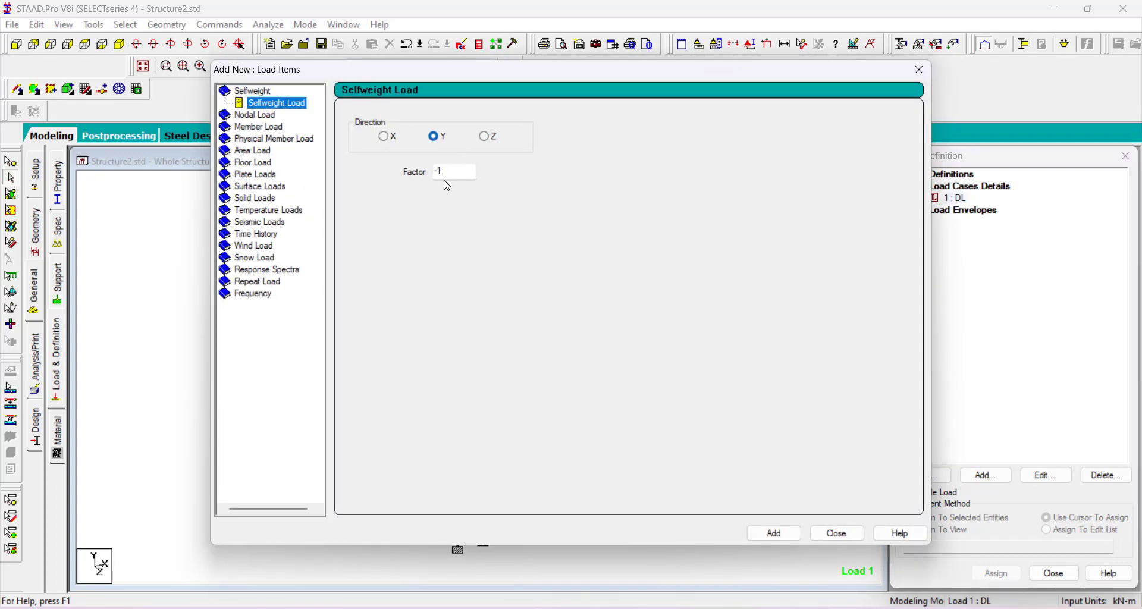
{"action": "left_click", "coordinate": [775, 539]}
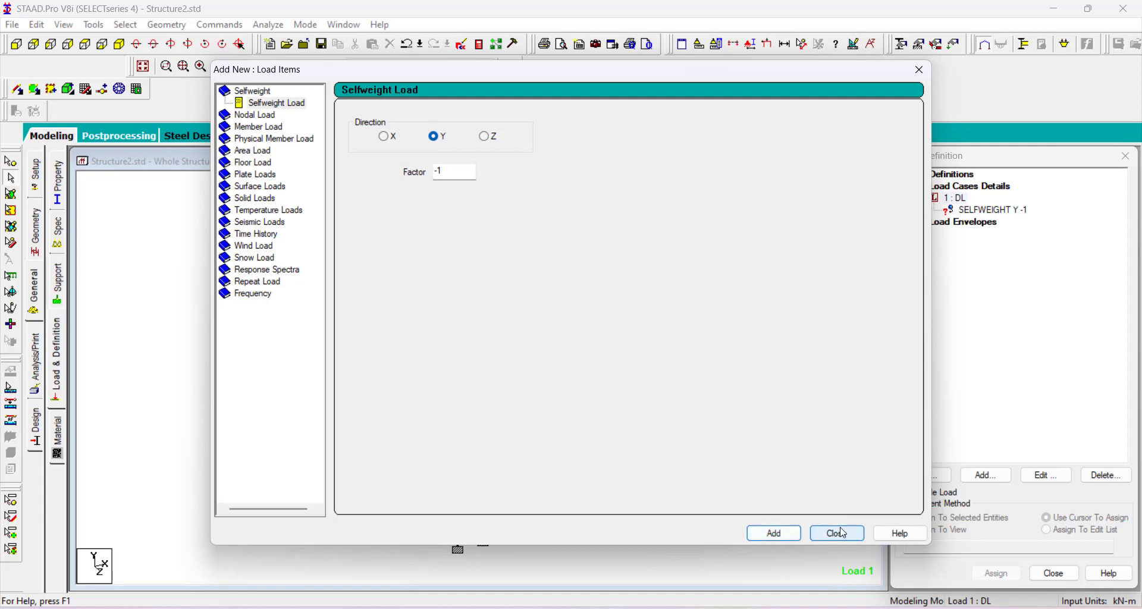
{"action": "left_click", "coordinate": [838, 534]}
{"action": "left_click", "coordinate": [1005, 211]}
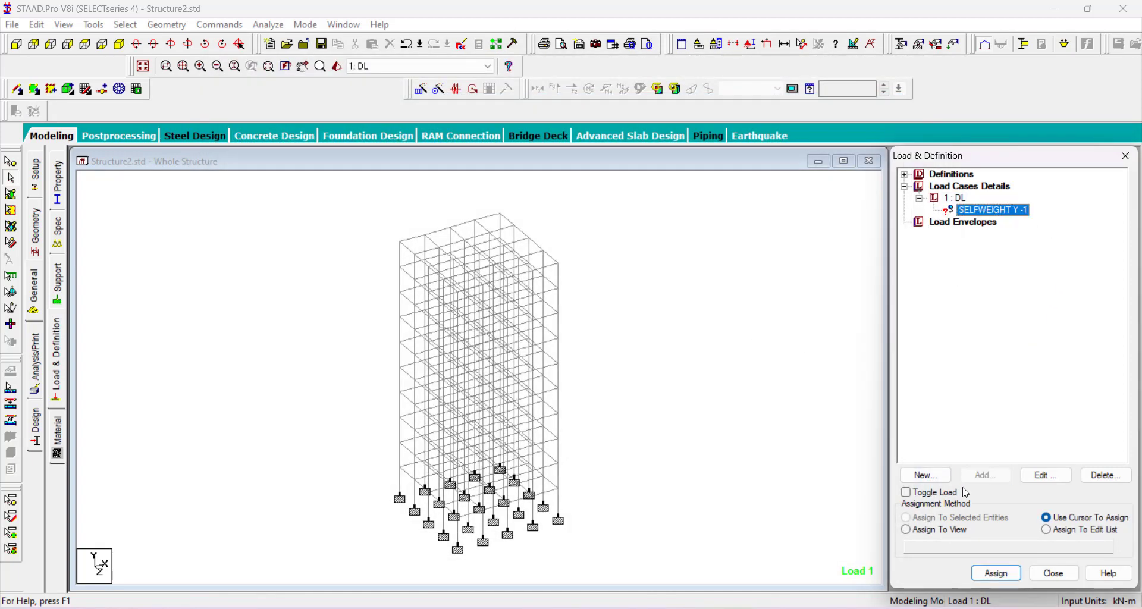
Assign the selfweight load to all members of the frame with the Assign To View method and clear the member selection.
{"action": "left_click", "coordinate": [908, 532]}
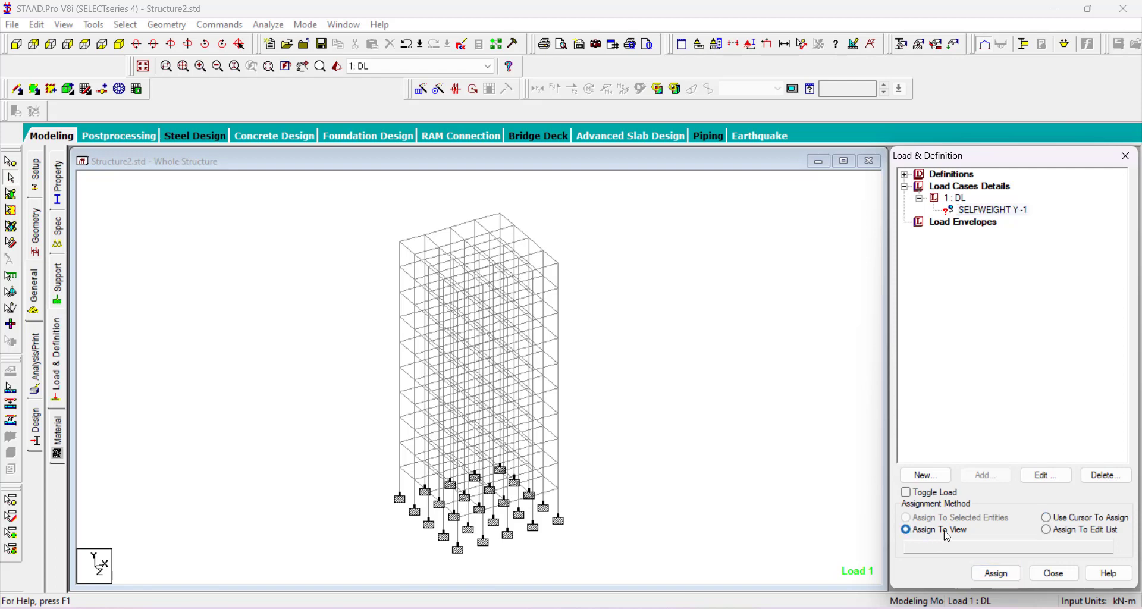
{"action": "left_click", "coordinate": [996, 573]}
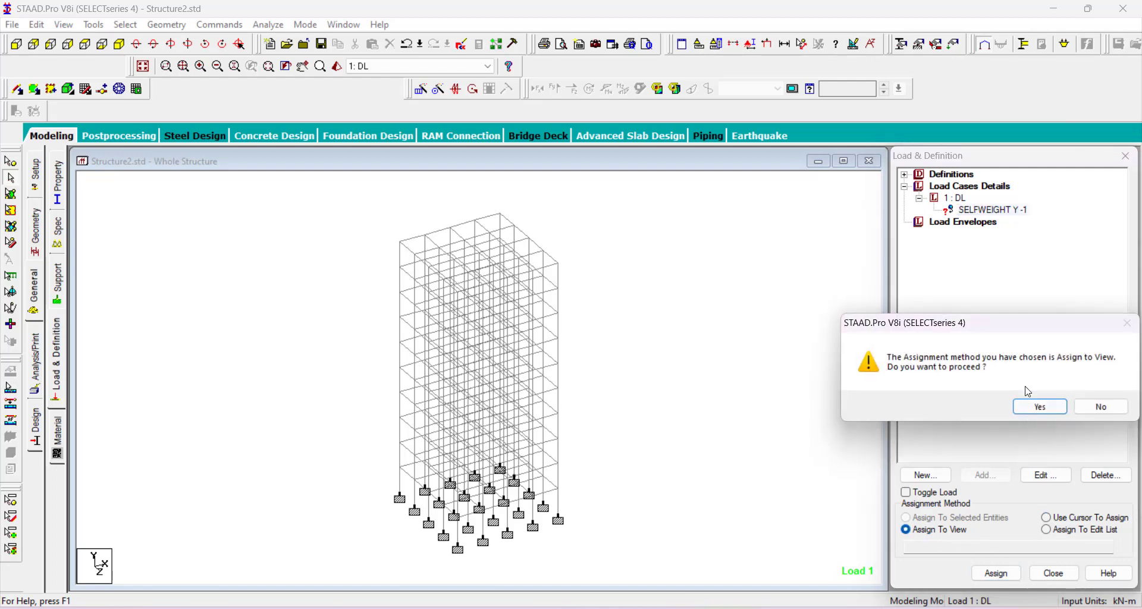
{"action": "left_click", "coordinate": [1039, 406]}
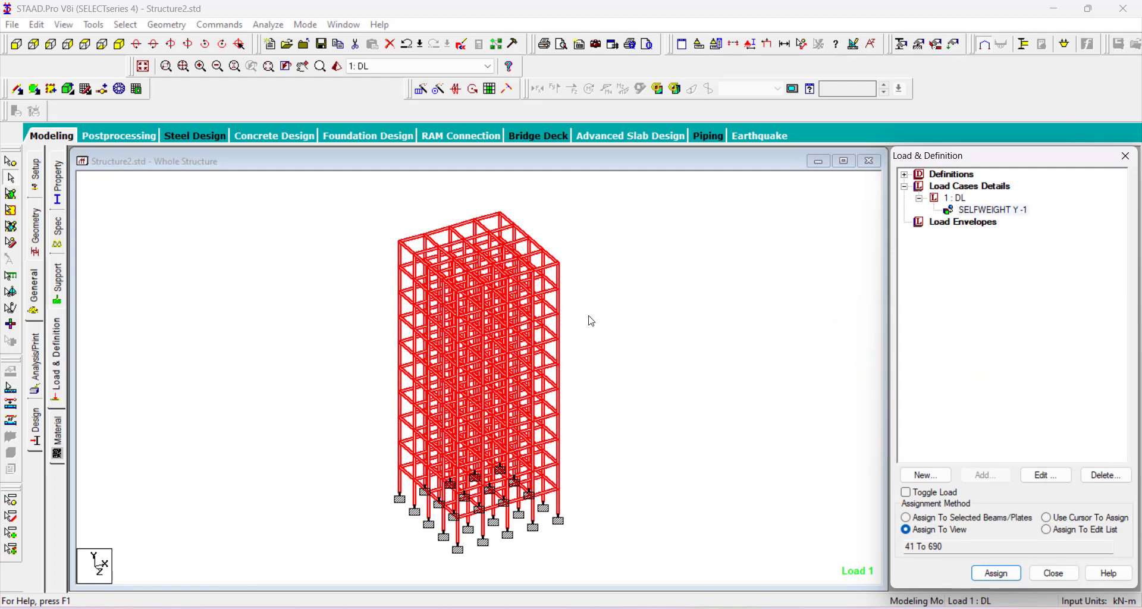
{"action": "left_click", "coordinate": [765, 328]}
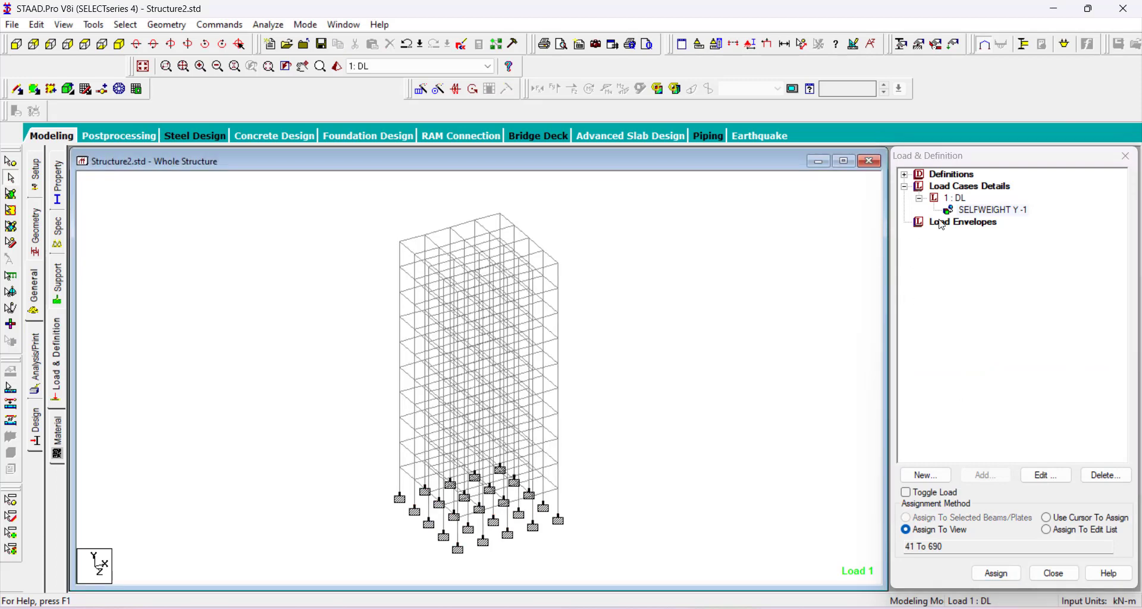
{"action": "left_click", "coordinate": [979, 291]}
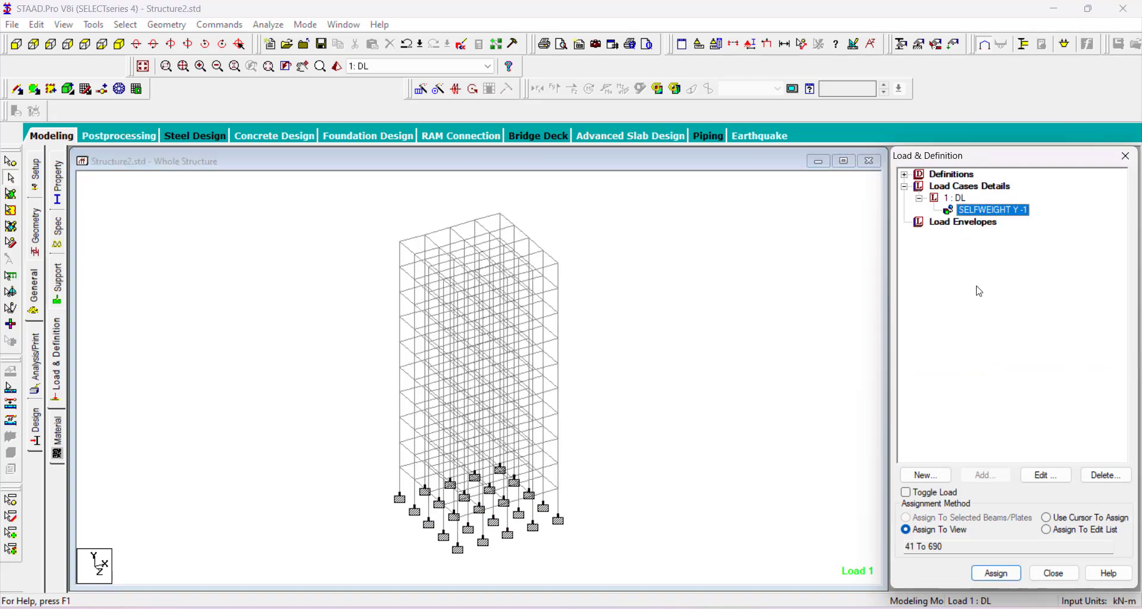
{"action": "left_click", "coordinate": [724, 385]}
{"action": "left_click_drag", "start_coordinate": [709, 293], "coordinate": [713, 405]}
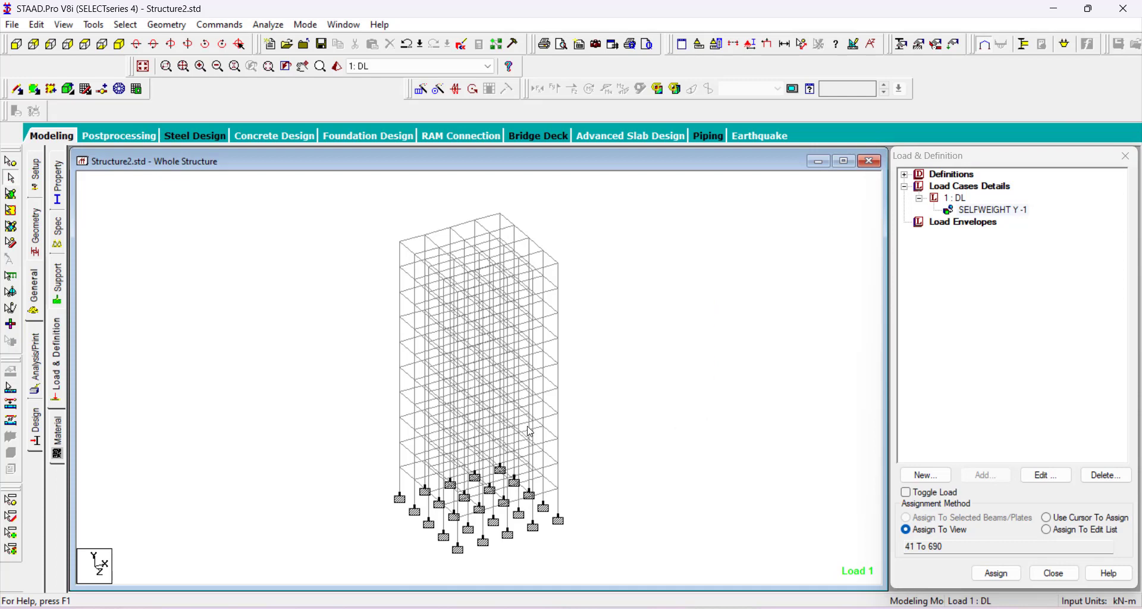
{"action": "left_click", "coordinate": [36, 368]}
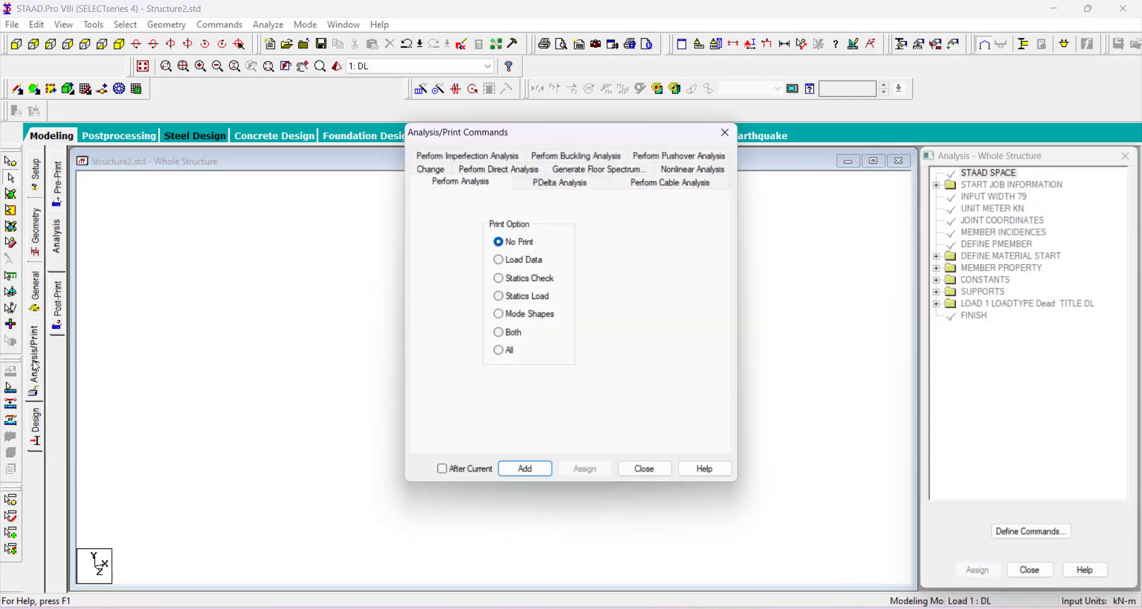
{"action": "left_click", "coordinate": [498, 353]}
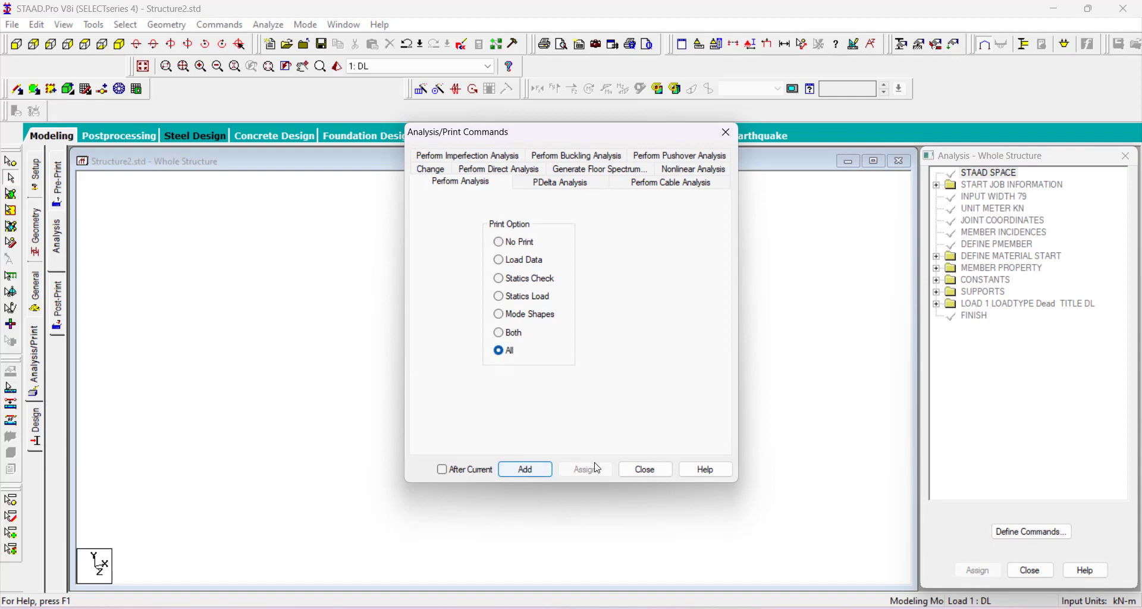
{"action": "left_click", "coordinate": [636, 471]}
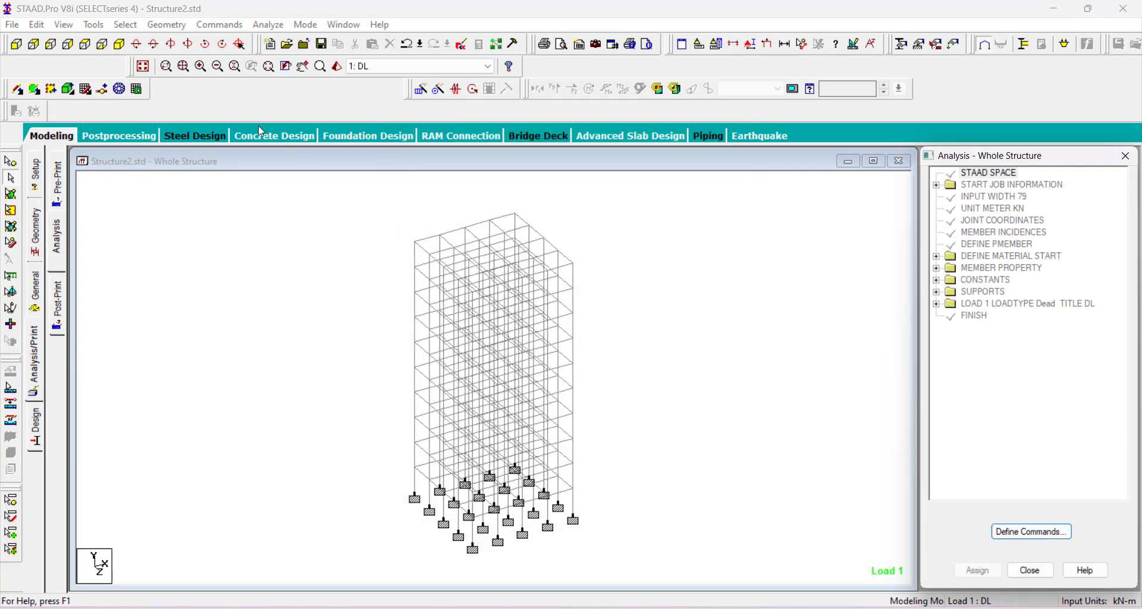
{"action": "left_click", "coordinate": [219, 26]}
{"action": "mouse_move", "coordinate": [345, 266]}
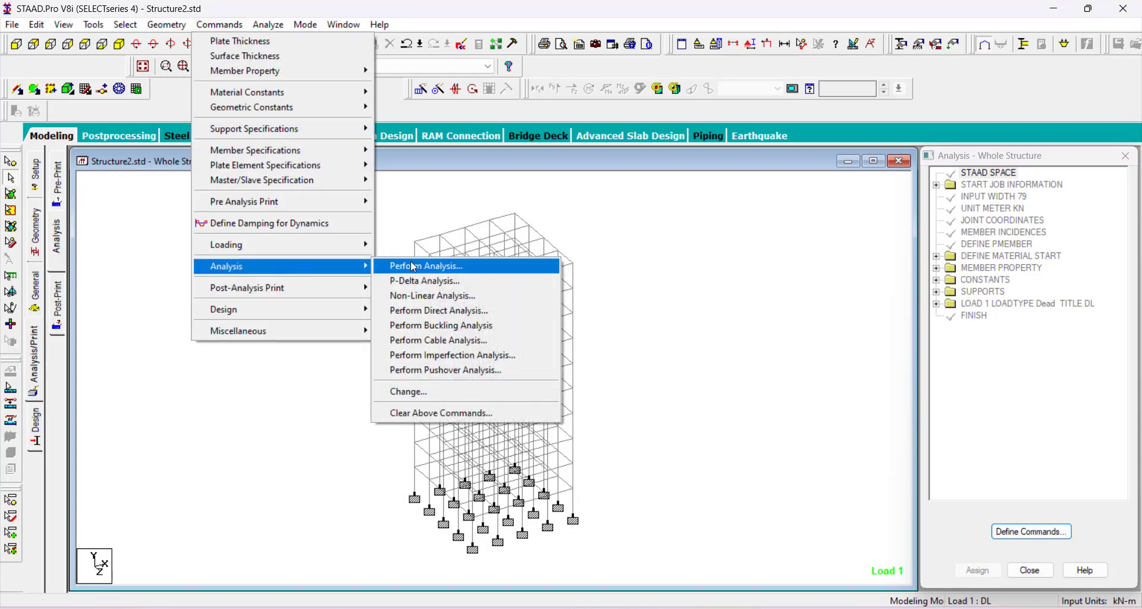
{"action": "left_click", "coordinate": [414, 267]}
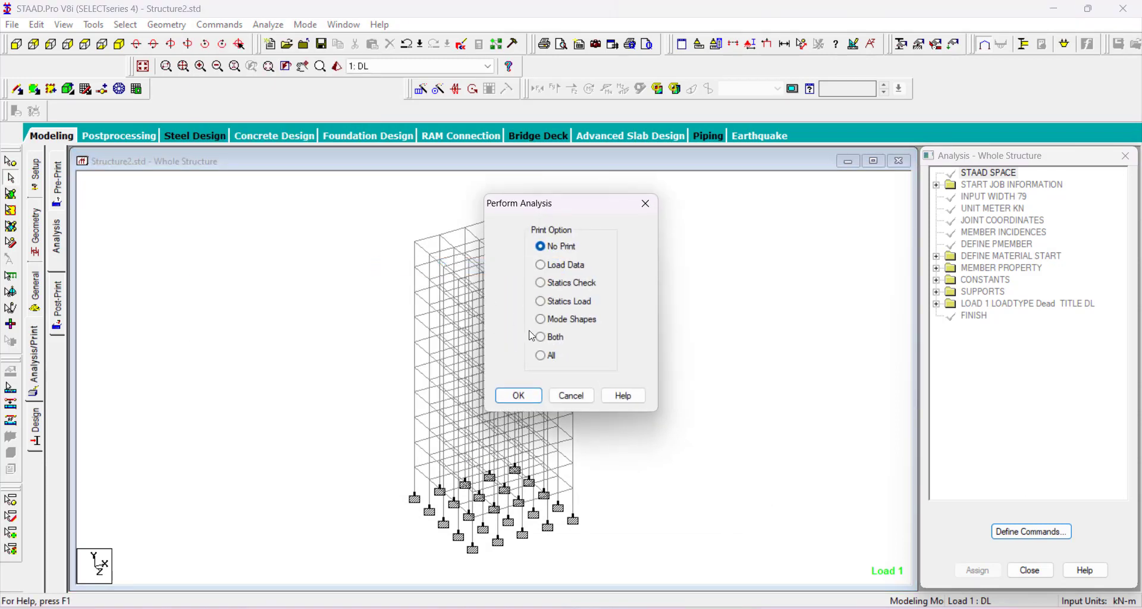
{"action": "left_click", "coordinate": [542, 357]}
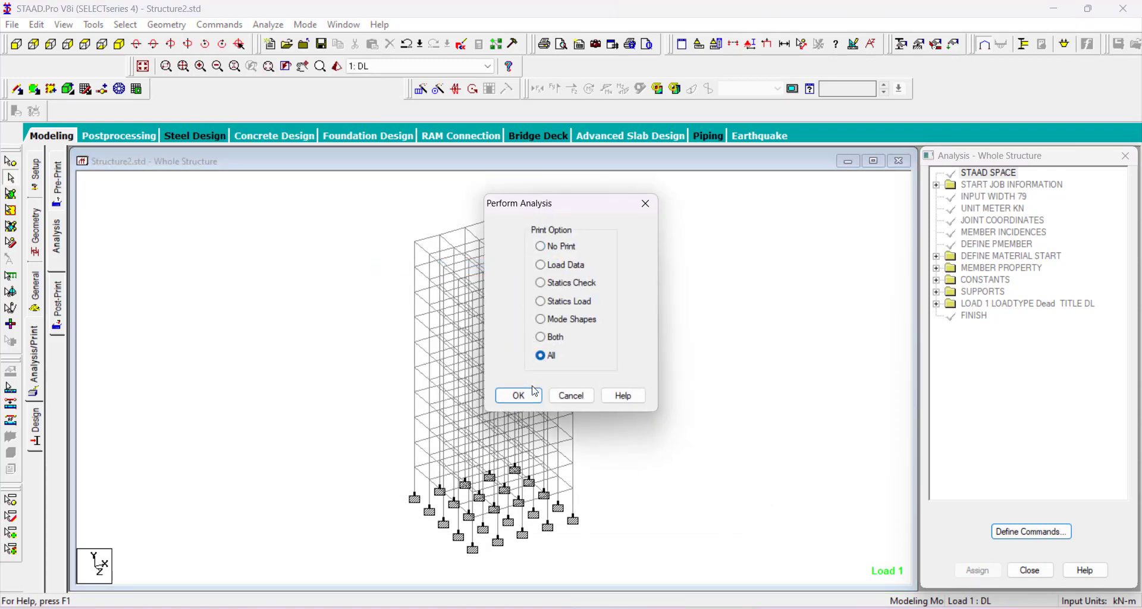
{"action": "left_click", "coordinate": [572, 396]}
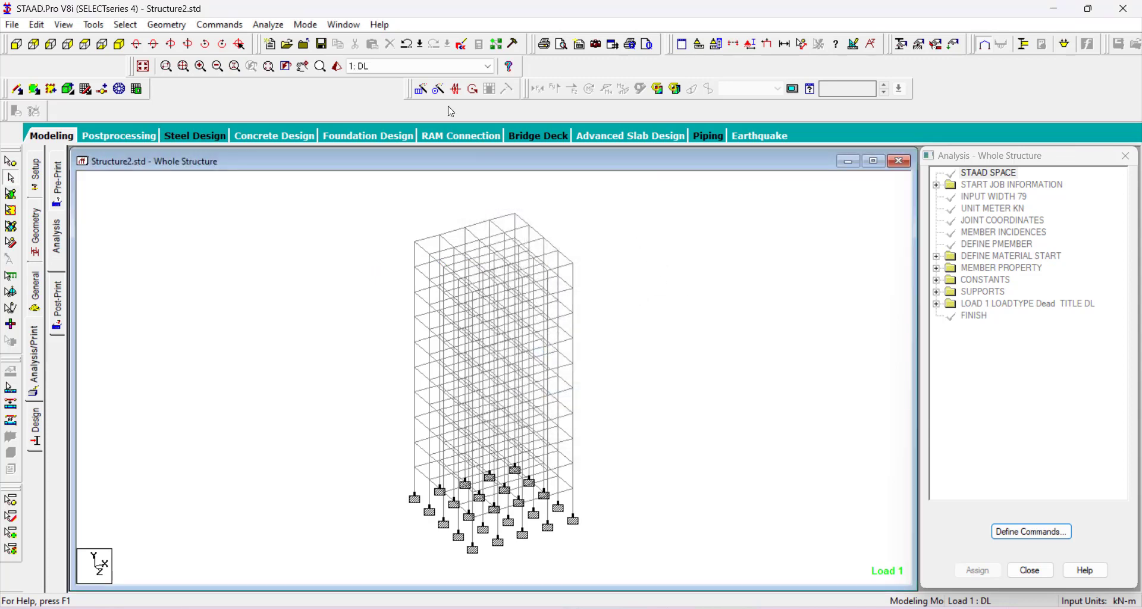
Save the structure, change the concrete density to 25 in the STAAD input file, and save and close the file.
{"action": "left_click", "coordinate": [462, 44]}
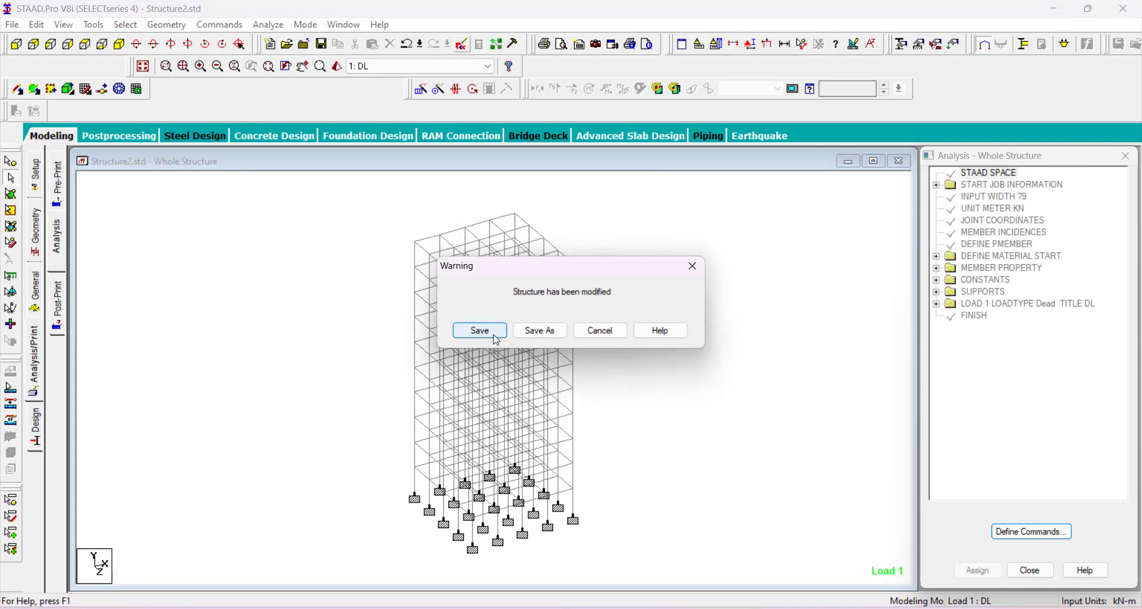
{"action": "left_click", "coordinate": [493, 336]}
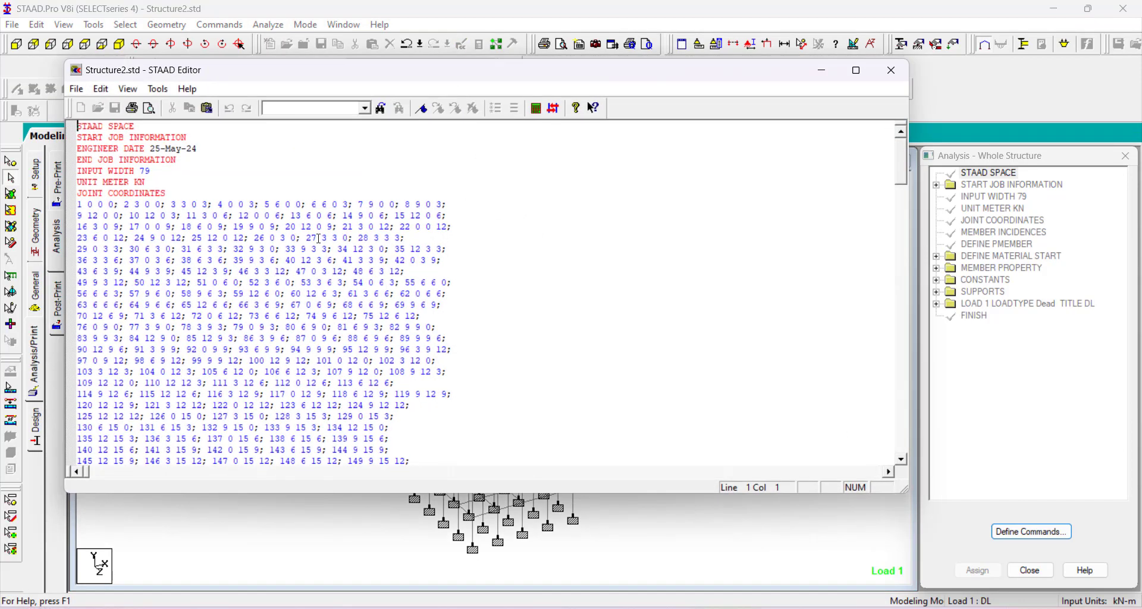
{"action": "scroll", "coordinate": [217, 206], "scroll_direction": "down", "scroll_amount": 20}
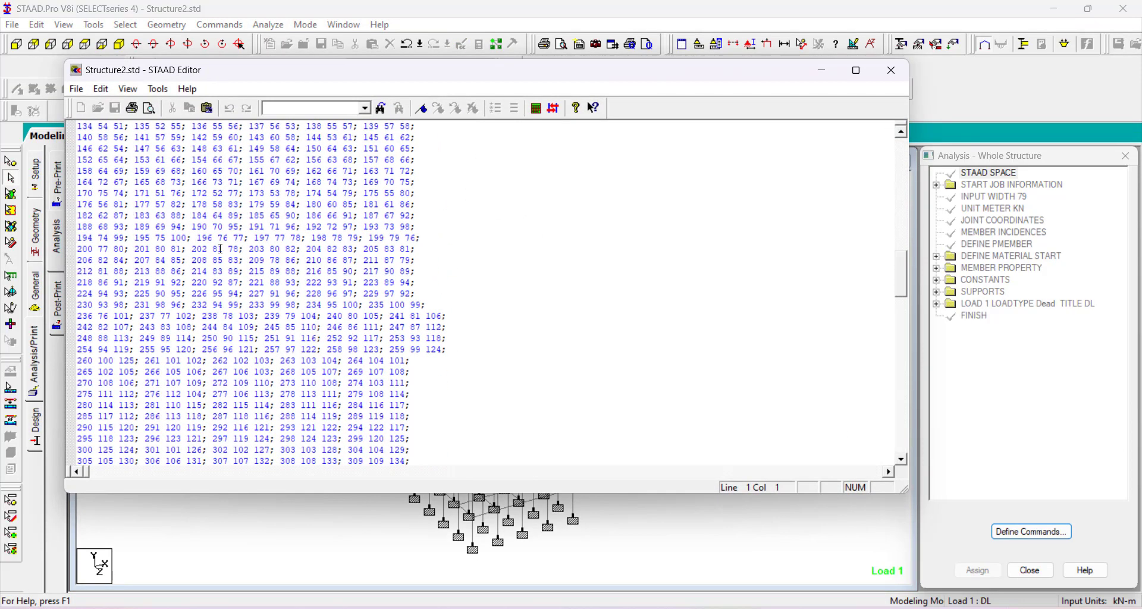
{"action": "scroll", "coordinate": [212, 226], "scroll_direction": "down", "scroll_amount": 20}
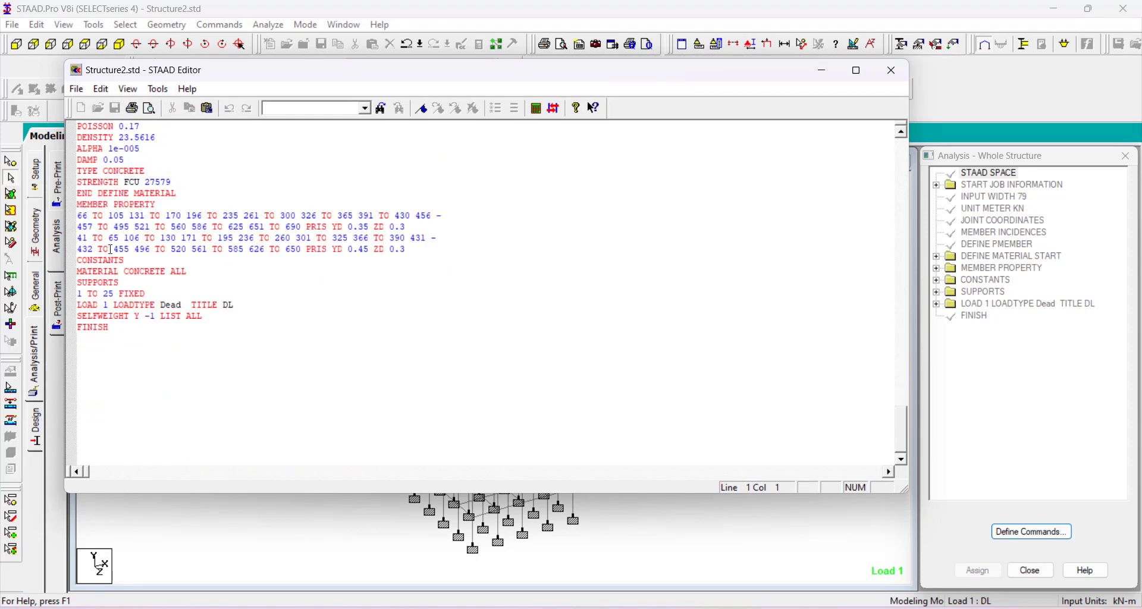
{"action": "scroll", "coordinate": [106, 237], "scroll_direction": "up", "scroll_amount": 1}
{"action": "scroll", "coordinate": [114, 206], "scroll_direction": "up", "scroll_amount": 1}
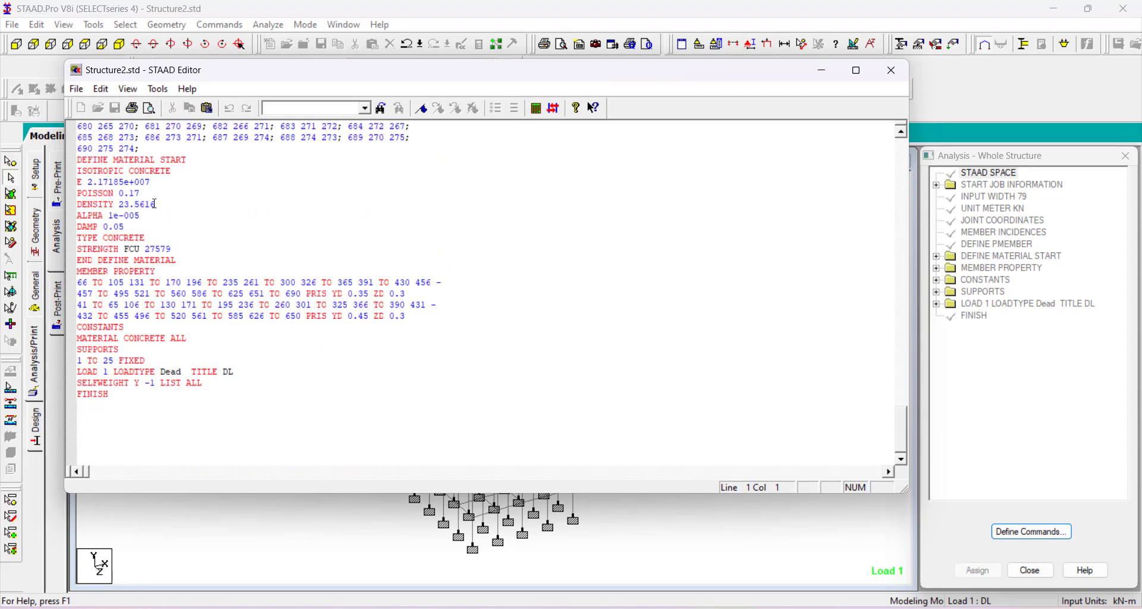
{"action": "left_click", "coordinate": [159, 204]}
{"action": "key", "text": "BackSpace"}
{"action": "left_click", "coordinate": [117, 110]}
{"action": "left_click", "coordinate": [894, 72]}
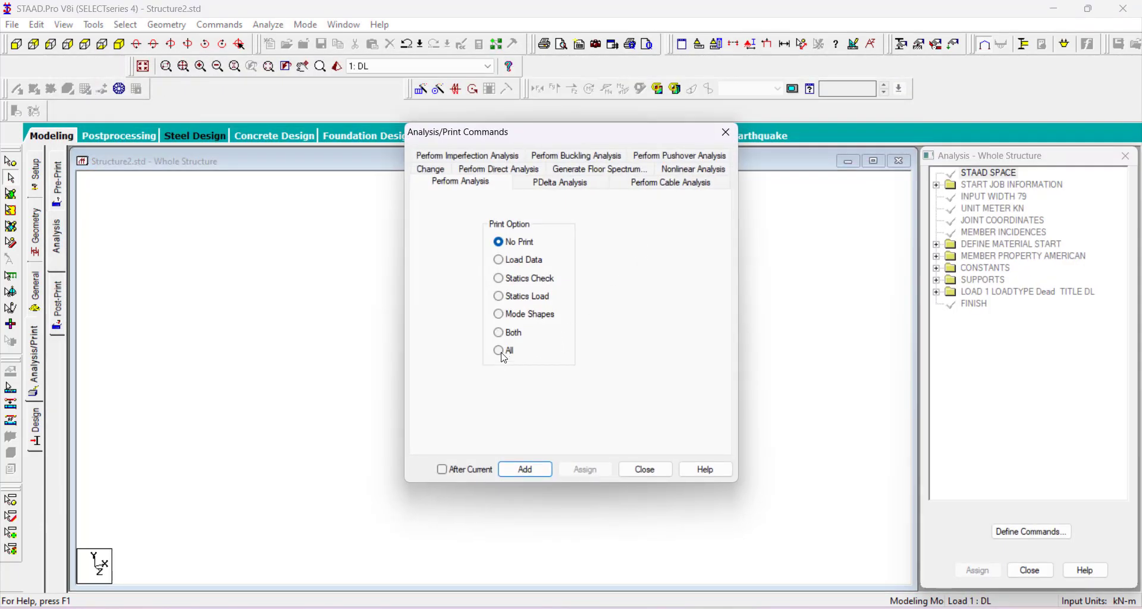
Add a Perform Analysis command with the print option All.
{"action": "left_click", "coordinate": [504, 356]}
{"action": "left_click", "coordinate": [526, 469]}
{"action": "left_click", "coordinate": [646, 470]}
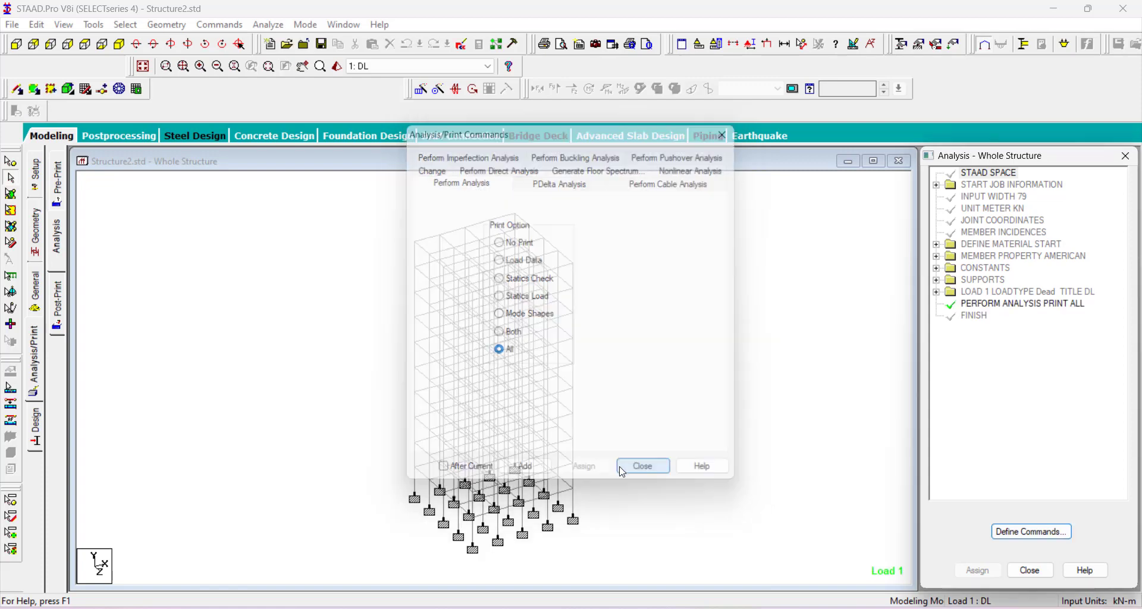
Save the structure and run the analysis, checking the summary of errors and warnings.
{"action": "left_click", "coordinate": [267, 25]}
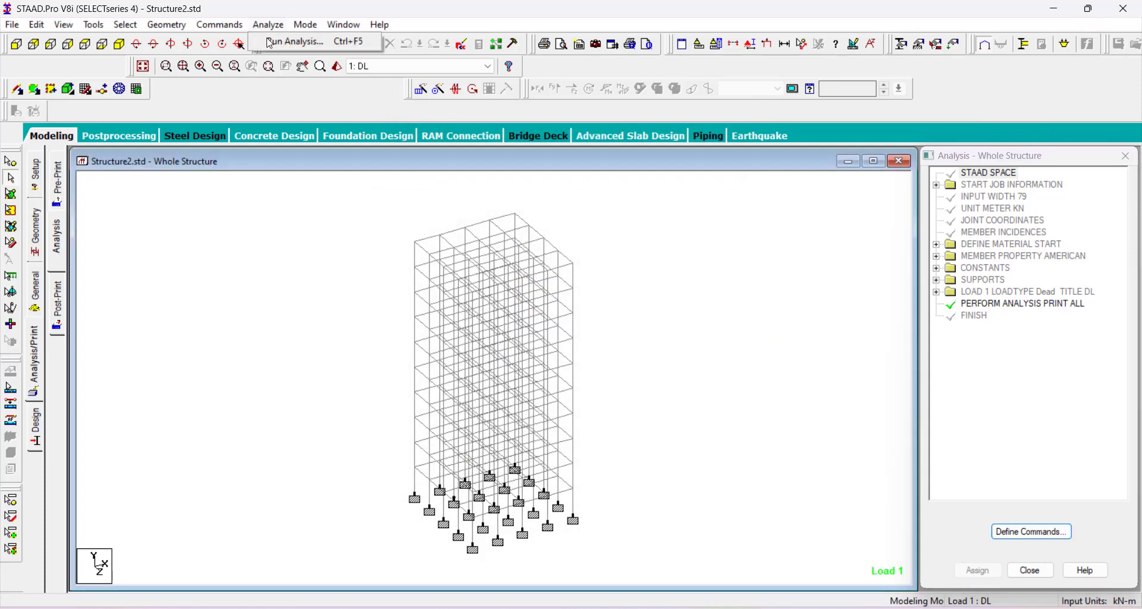
{"action": "left_click", "coordinate": [275, 43]}
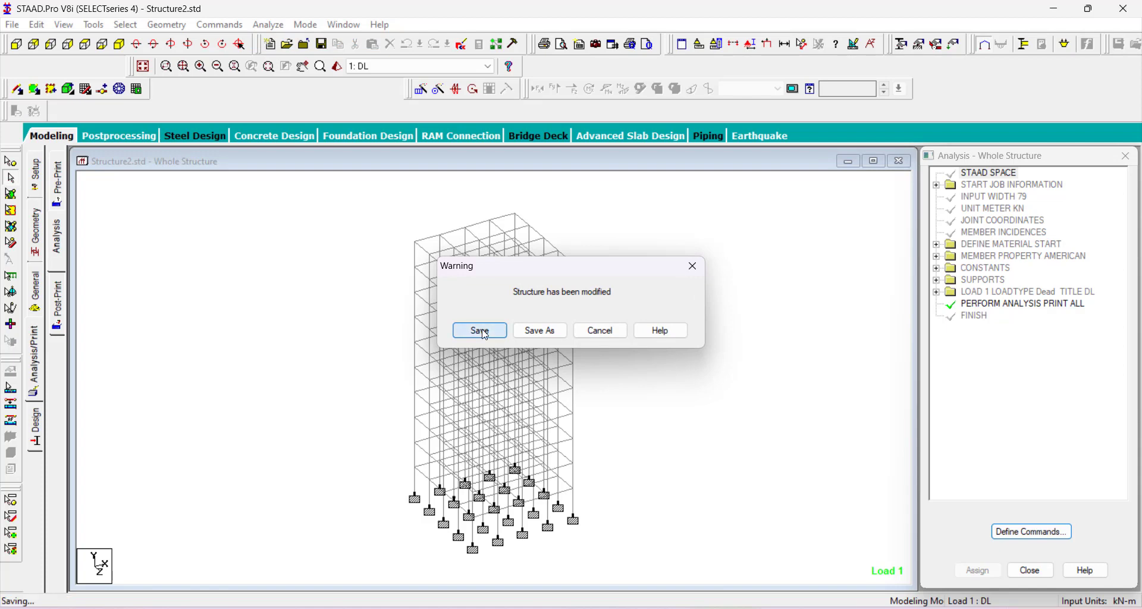
{"action": "left_click", "coordinate": [480, 331]}
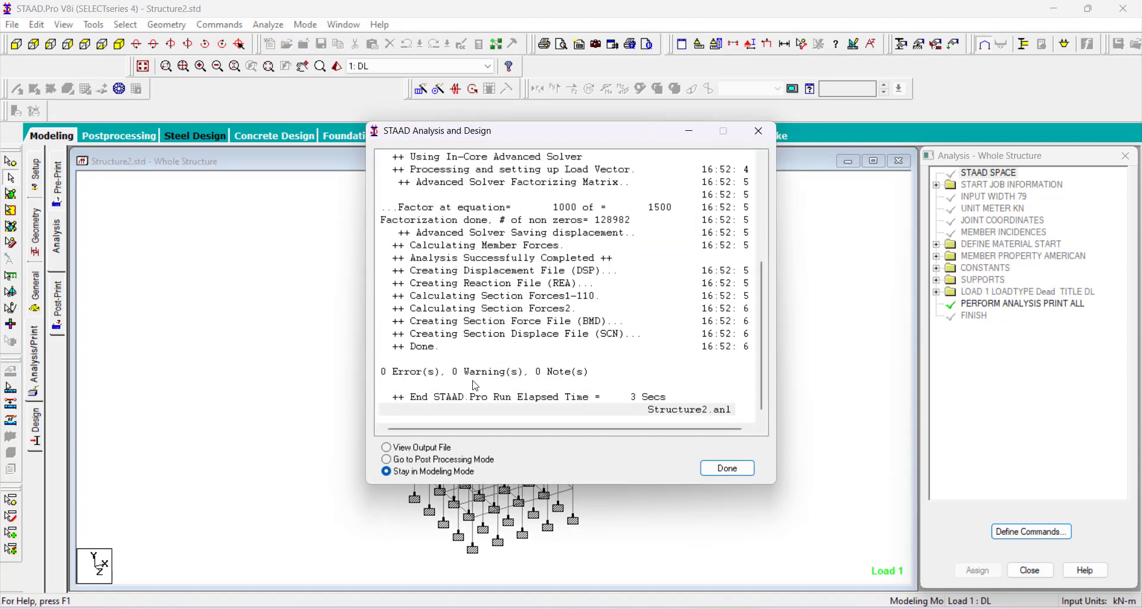
{"action": "left_click", "coordinate": [410, 373]}
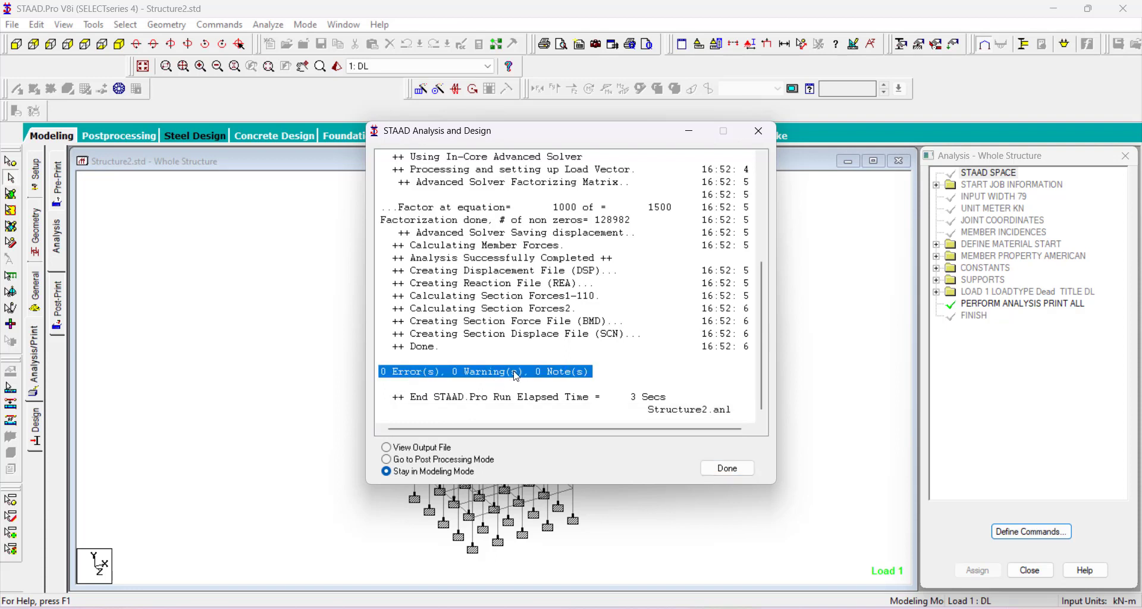
{"action": "left_click", "coordinate": [601, 362]}
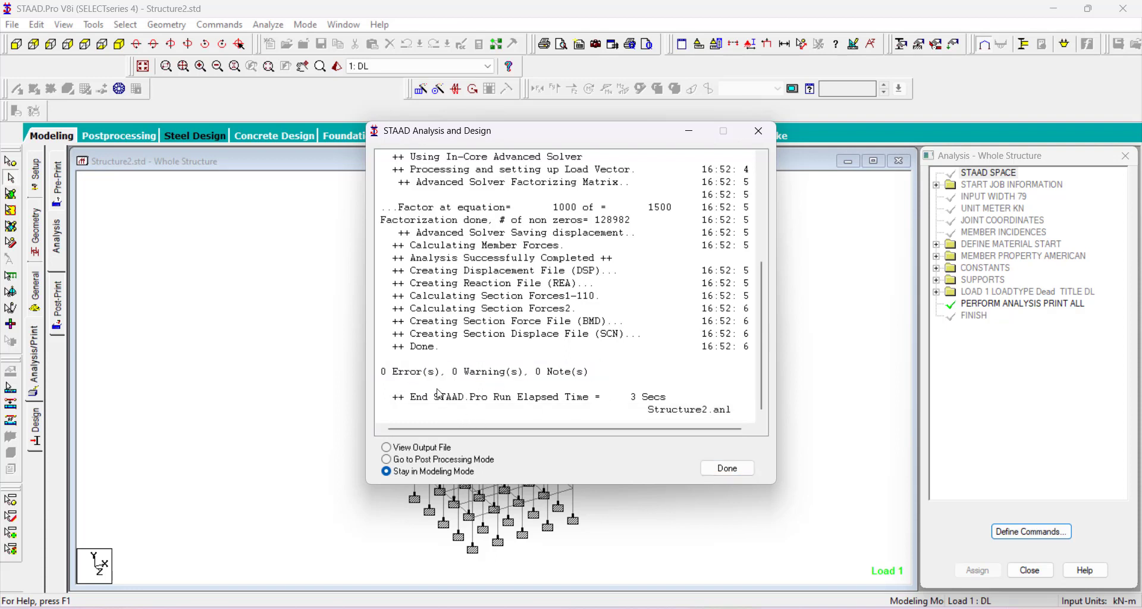
View the analysis output file, find the actual weight of the structure under load DL, and close the file.
{"action": "left_click", "coordinate": [388, 448]}
{"action": "left_click", "coordinate": [722, 474]}
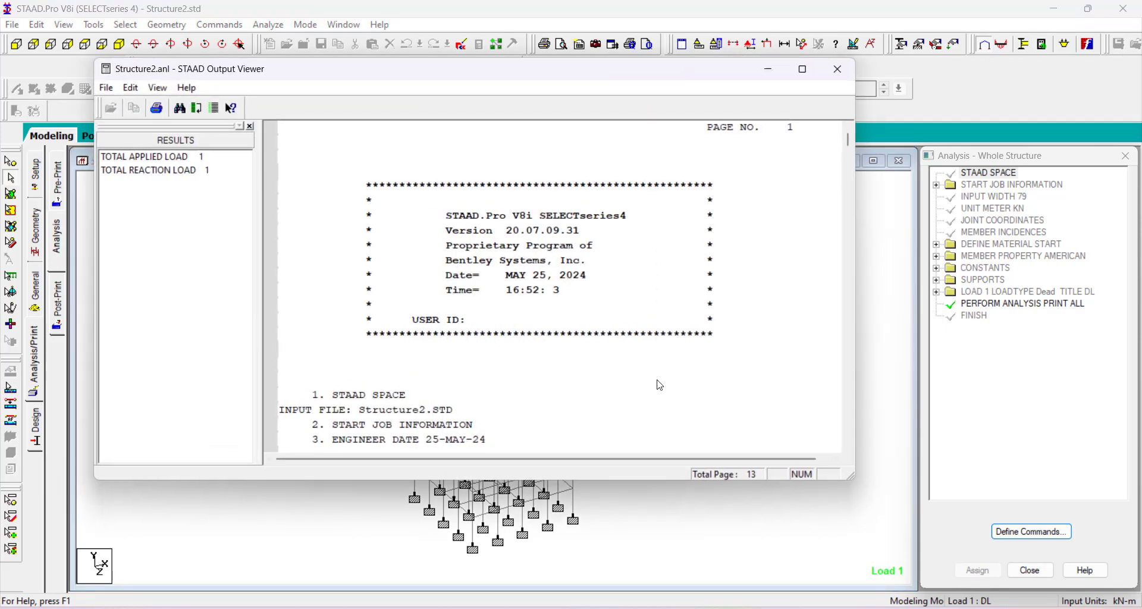
{"action": "scroll", "coordinate": [420, 355], "scroll_direction": "down", "scroll_amount": 20}
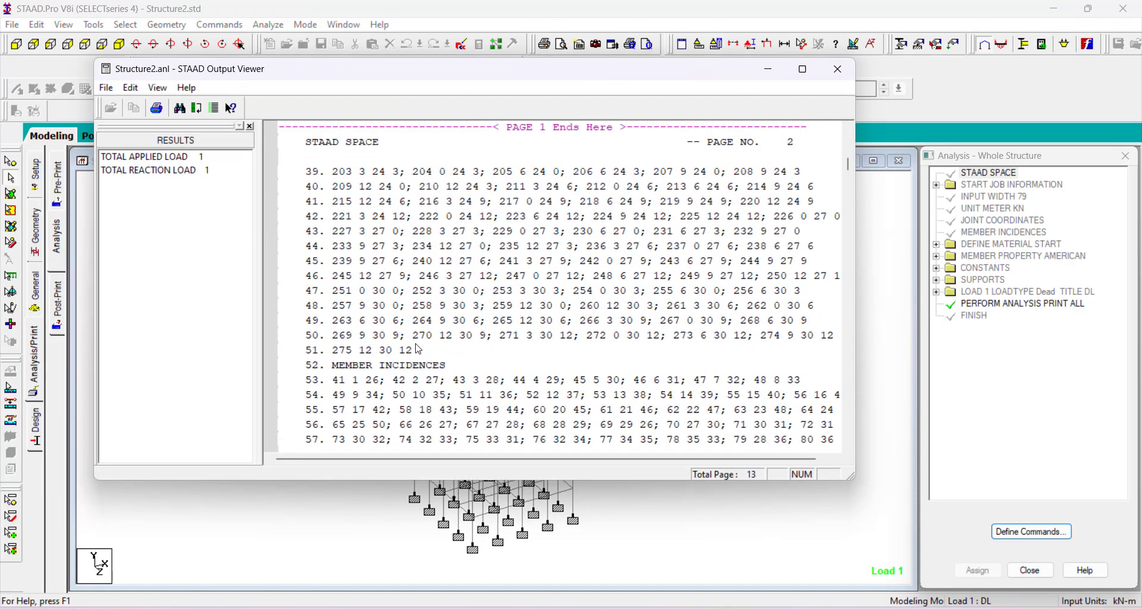
{"action": "left_click", "coordinate": [423, 383]}
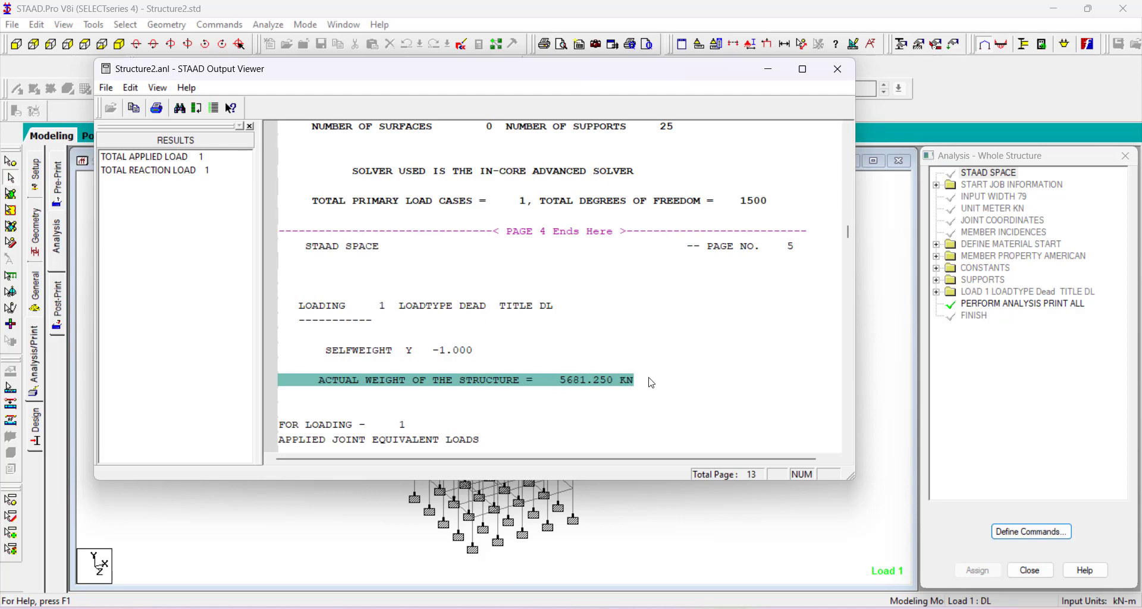
{"action": "scroll", "coordinate": [604, 387], "scroll_direction": "up", "scroll_amount": 10}
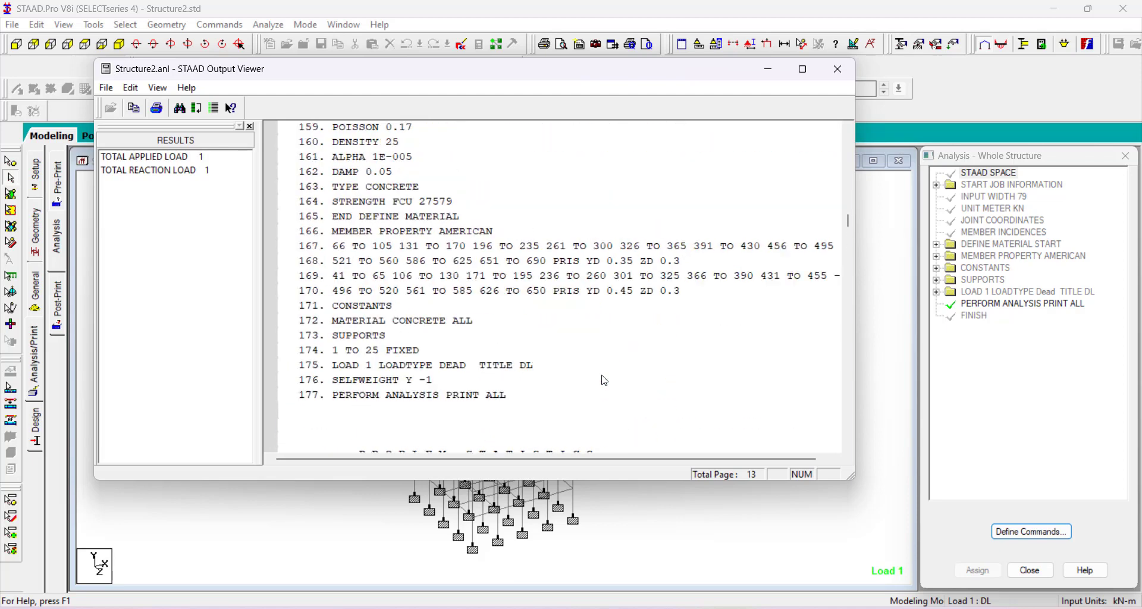
{"action": "left_click", "coordinate": [838, 69]}
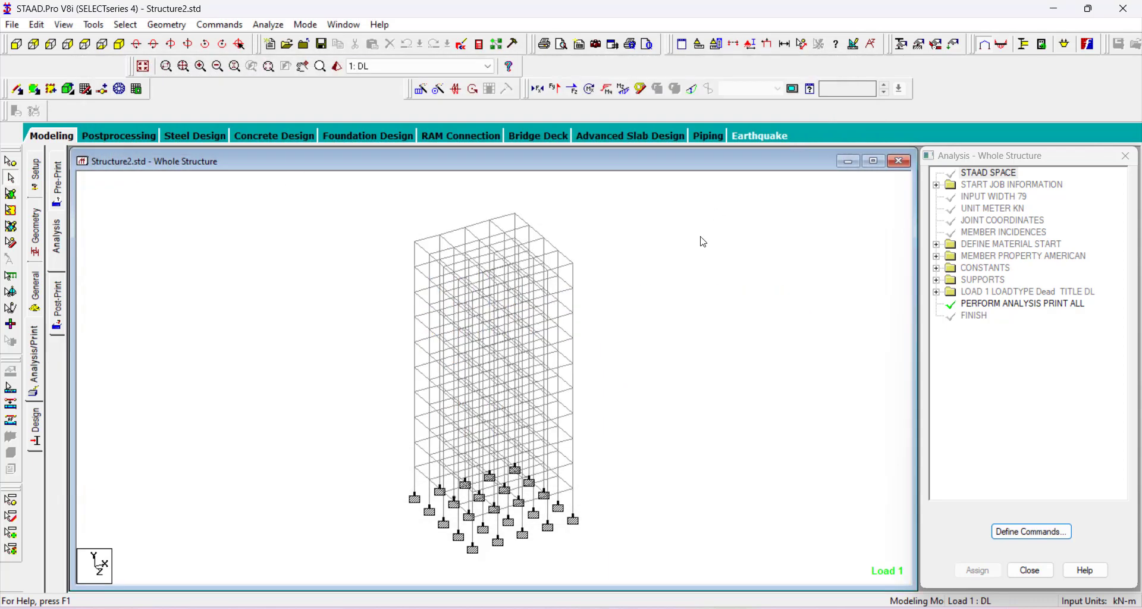
Open the postprocessing results with load case 1 DL selected and display the support reactions.
{"action": "left_click", "coordinate": [121, 136]}
{"action": "left_click", "coordinate": [595, 295]}
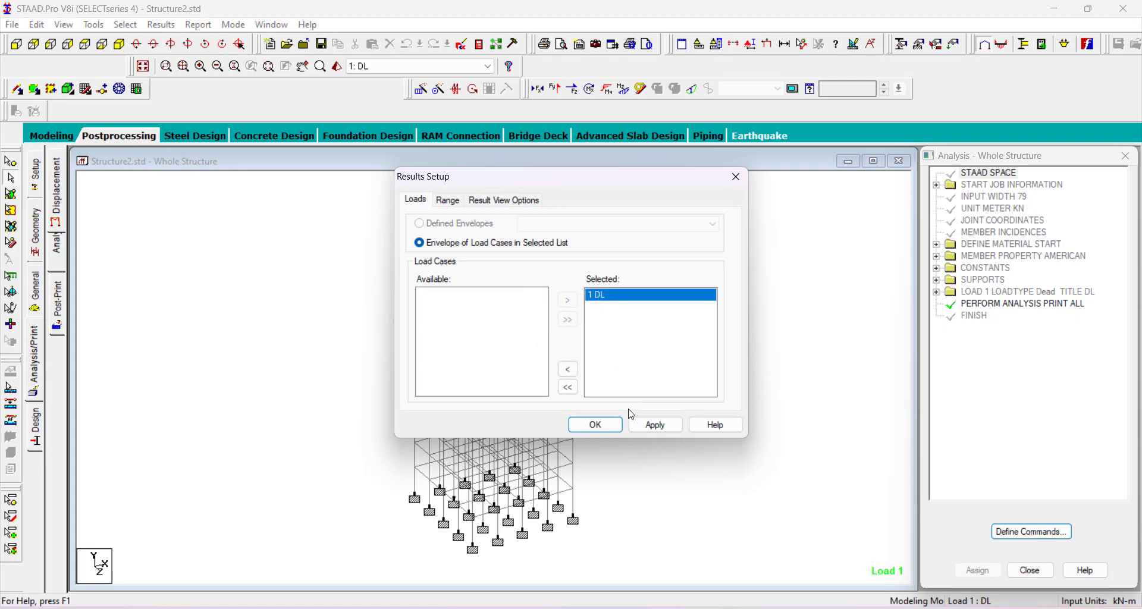
{"action": "left_click", "coordinate": [651, 426]}
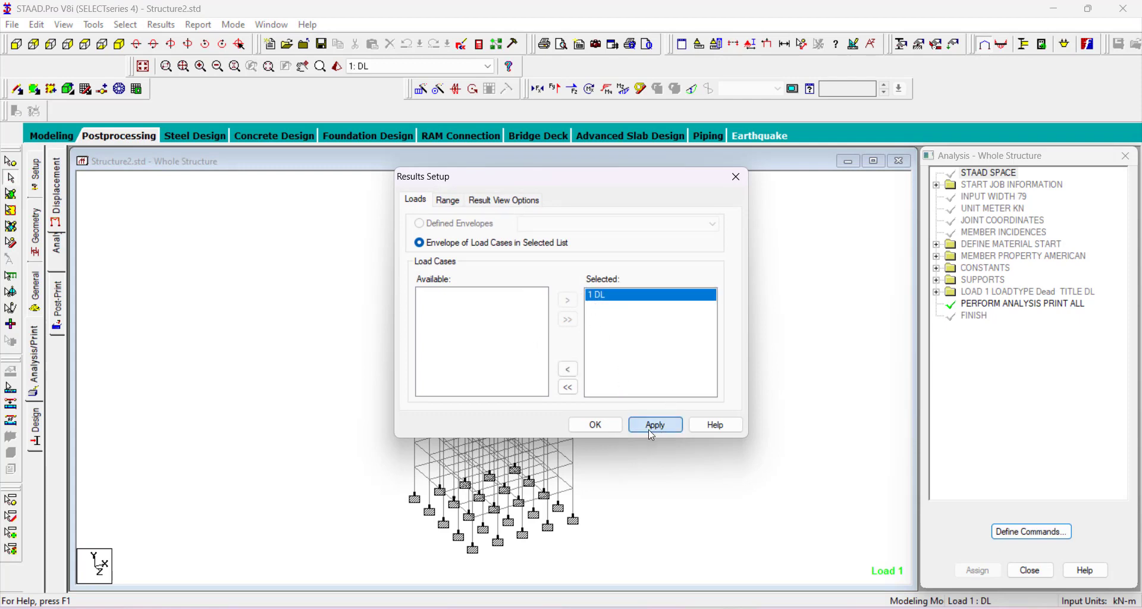
{"action": "left_click", "coordinate": [596, 426]}
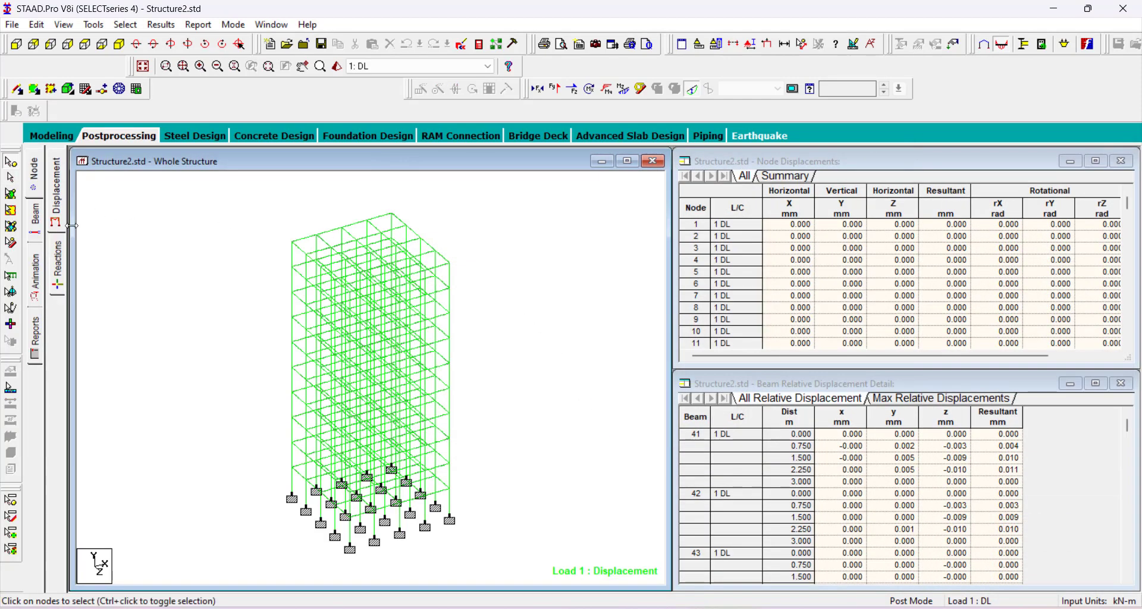
{"action": "left_click", "coordinate": [31, 185]}
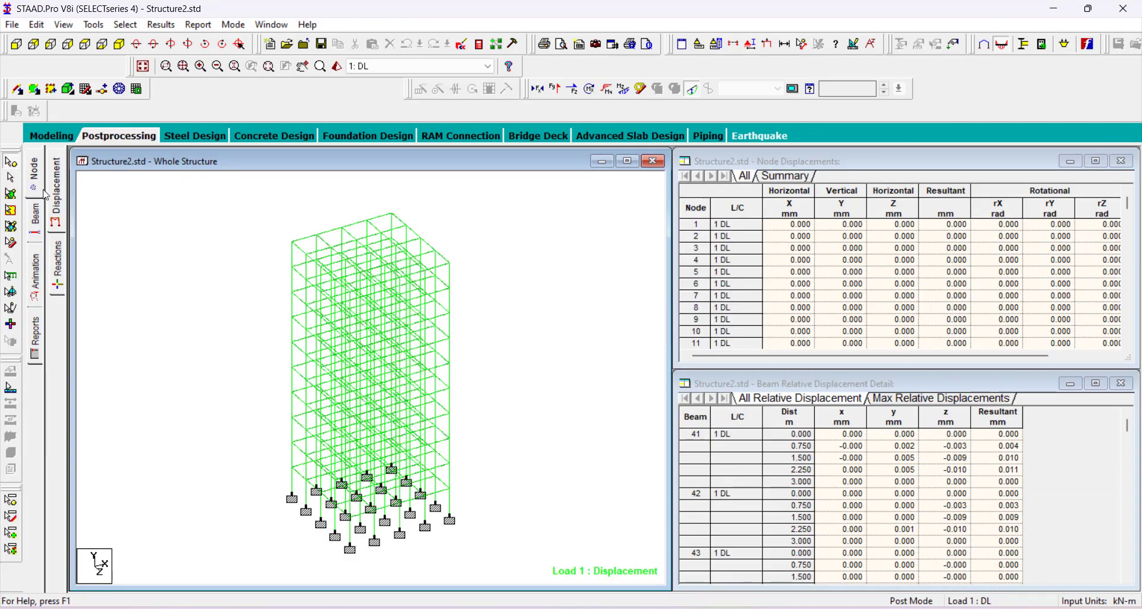
{"action": "left_click", "coordinate": [60, 260]}
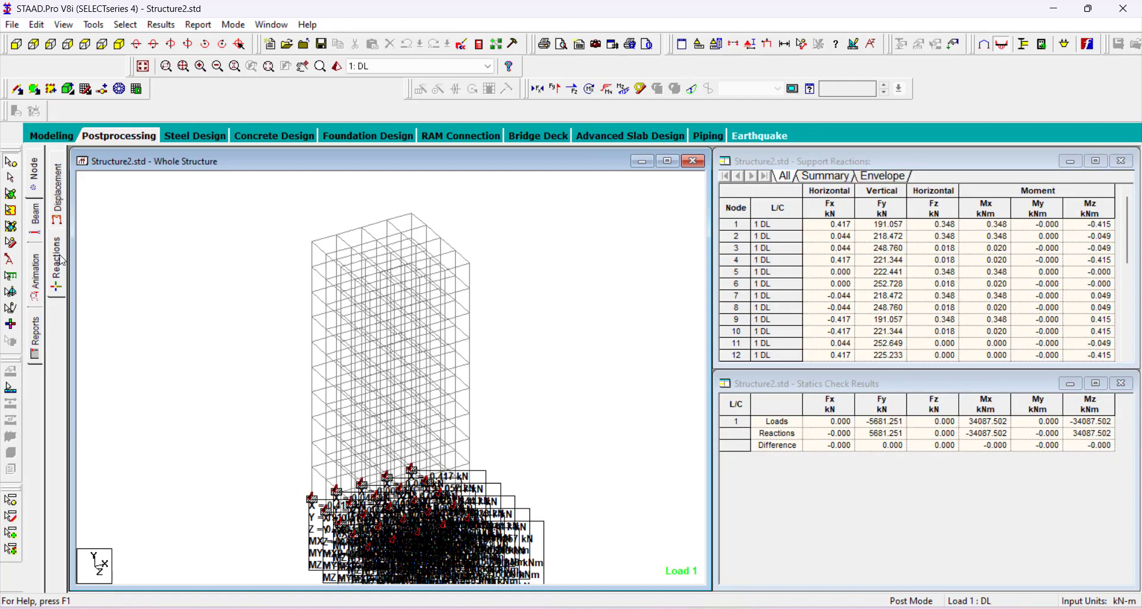
Display the beam force results for load 1 DL and examine the beam end forces and the force details along the members.
{"action": "left_click", "coordinate": [34, 219]}
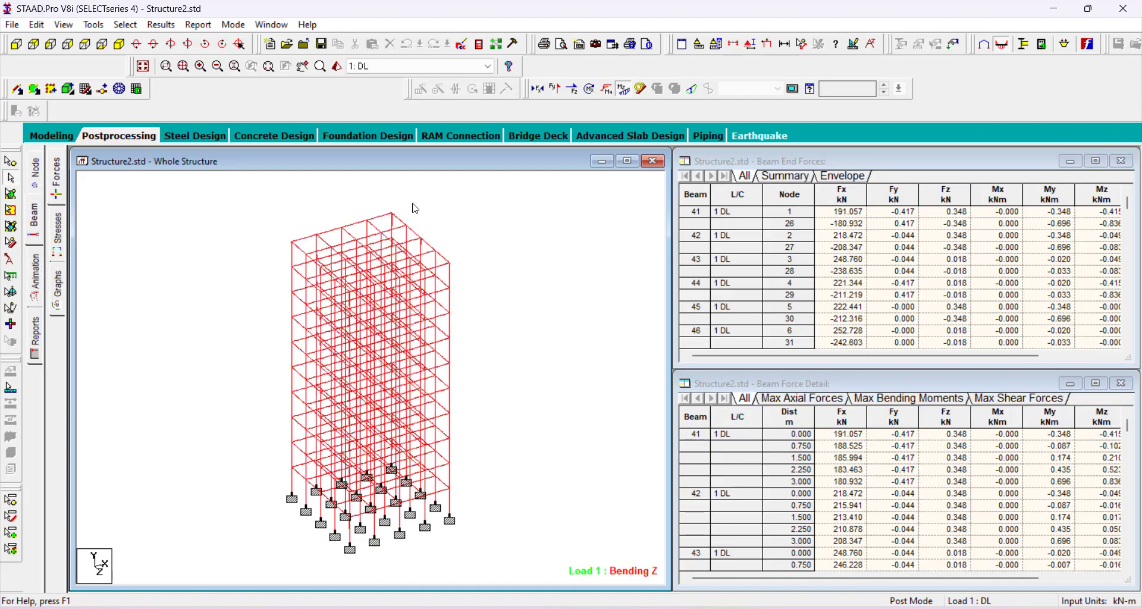
{"action": "scroll", "coordinate": [889, 271], "scroll_direction": "down", "scroll_amount": 3}
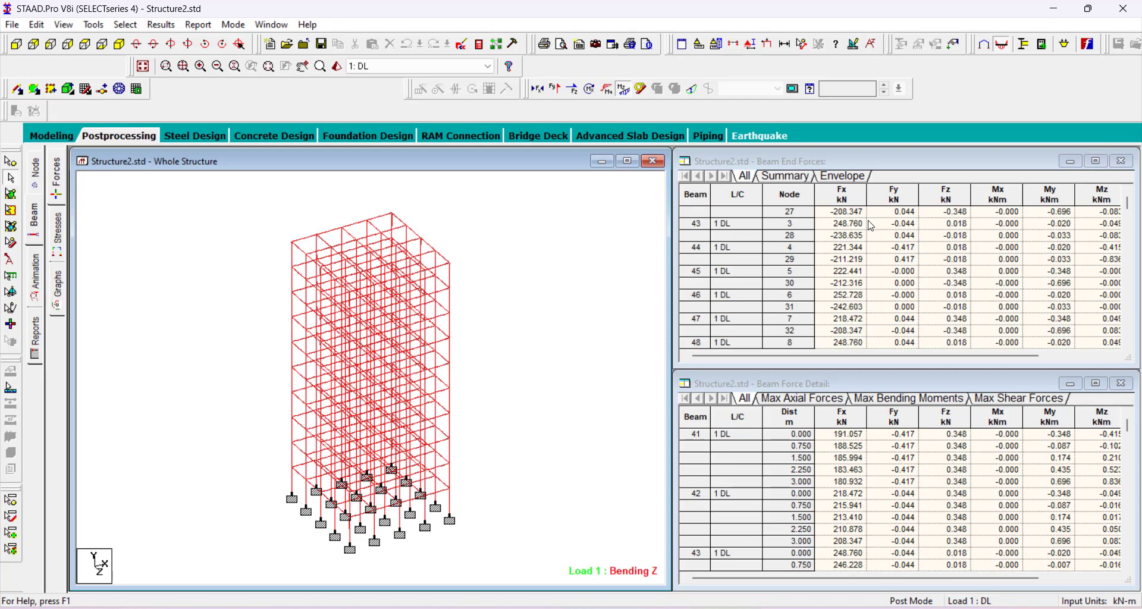
{"action": "scroll", "coordinate": [870, 227], "scroll_direction": "down", "scroll_amount": 10}
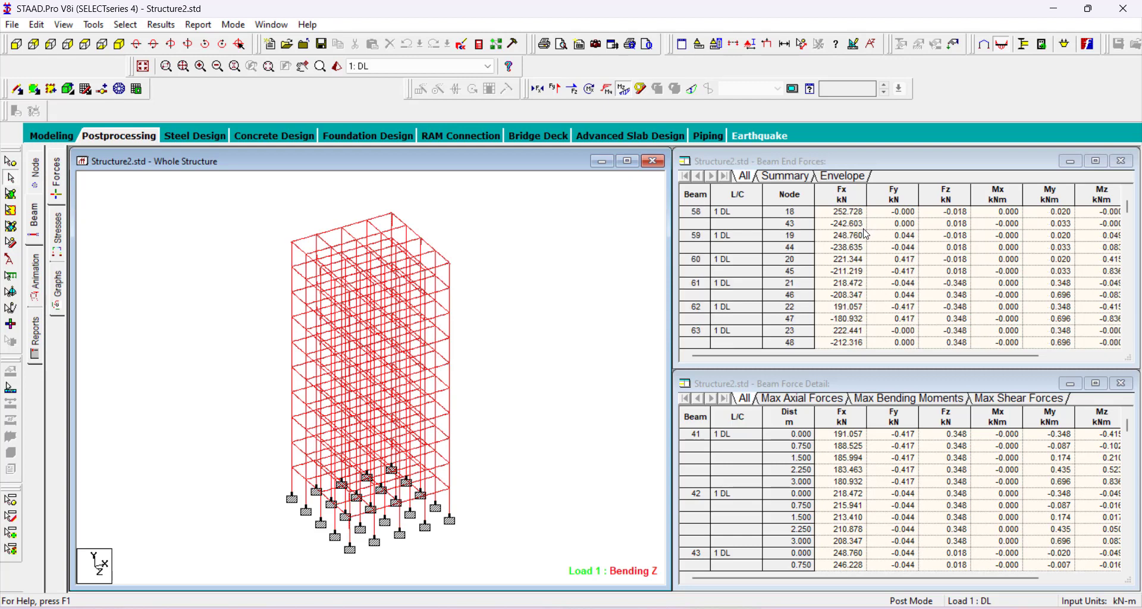
{"action": "scroll", "coordinate": [866, 234], "scroll_direction": "down", "scroll_amount": 4}
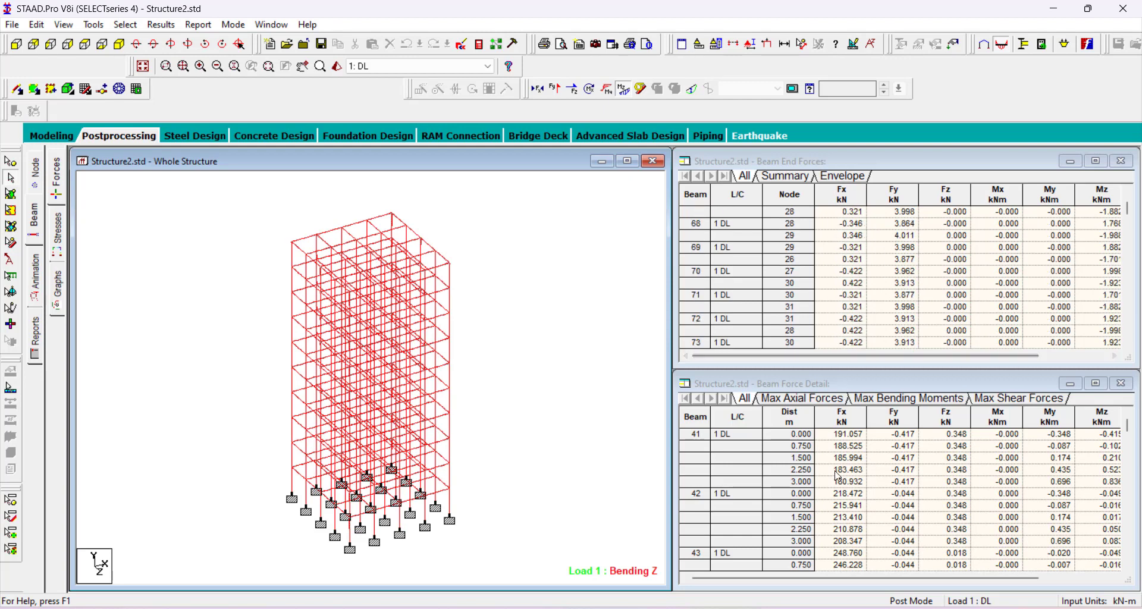
{"action": "scroll", "coordinate": [840, 463], "scroll_direction": "down", "scroll_amount": 3}
{"action": "scroll", "coordinate": [840, 463], "scroll_direction": "down", "scroll_amount": 4}
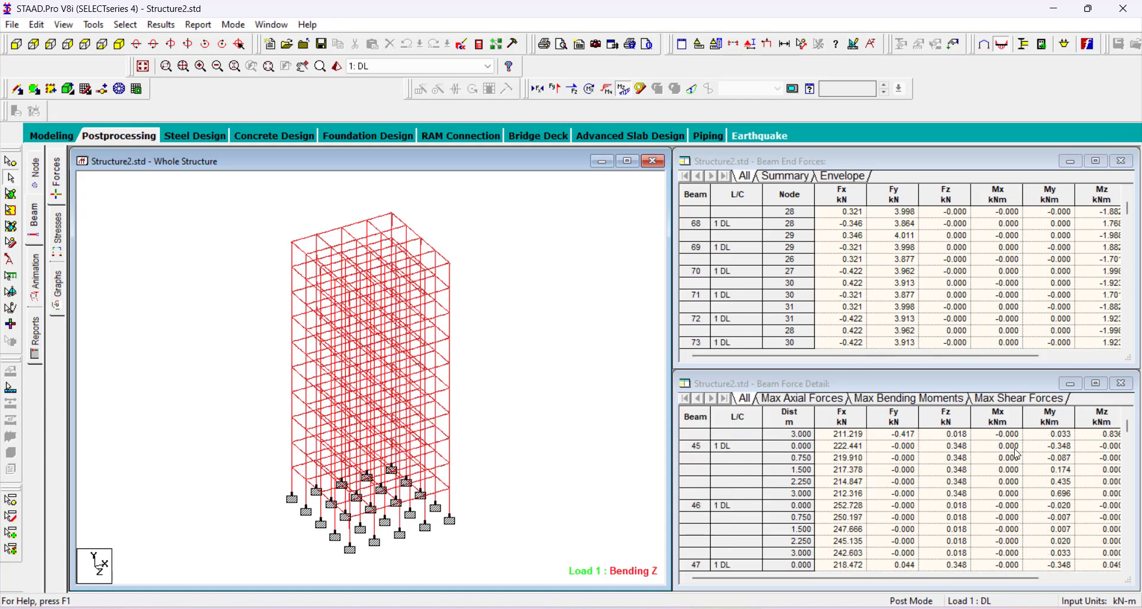
{"action": "scroll", "coordinate": [1018, 454], "scroll_direction": "down", "scroll_amount": 2}
{"action": "scroll", "coordinate": [875, 494], "scroll_direction": "down", "scroll_amount": 1}
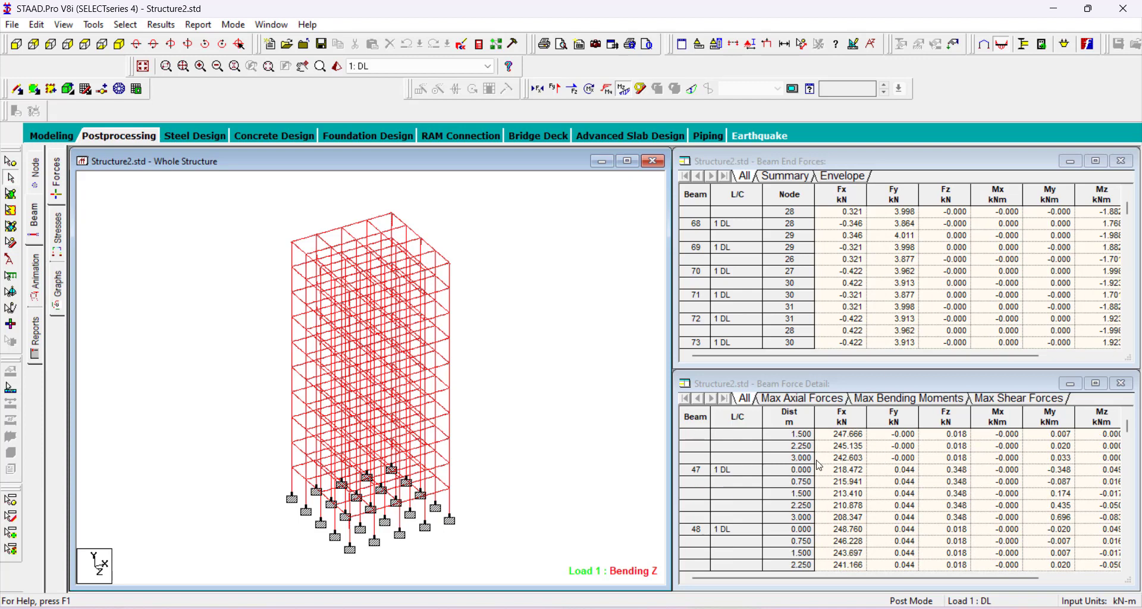
{"action": "scroll", "coordinate": [820, 465], "scroll_direction": "down", "scroll_amount": 2}
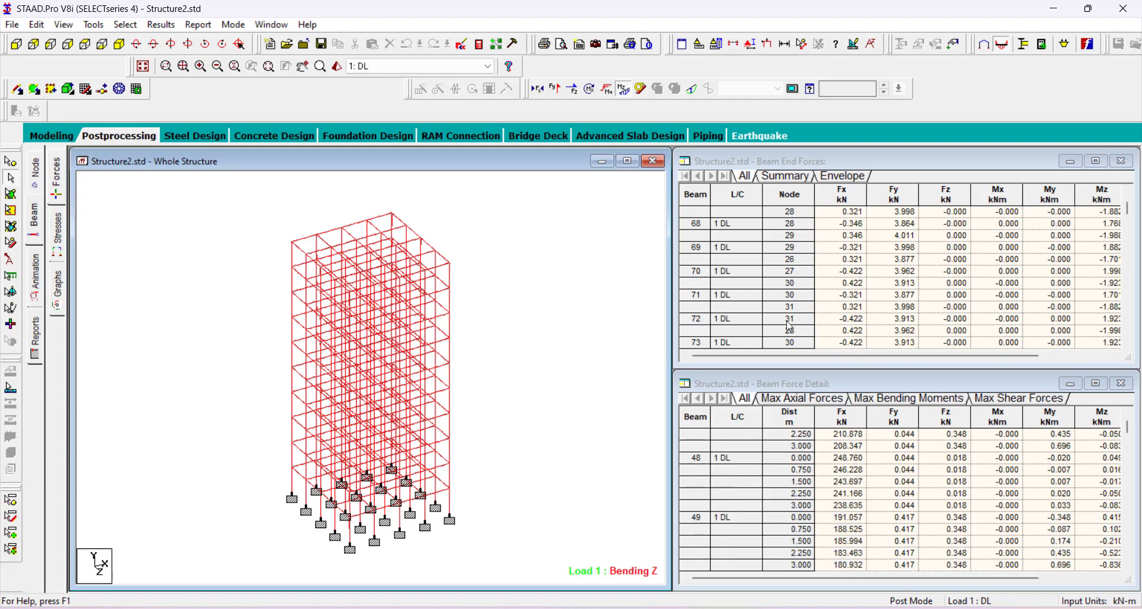
{"action": "scroll", "coordinate": [892, 252], "scroll_direction": "down", "scroll_amount": 1}
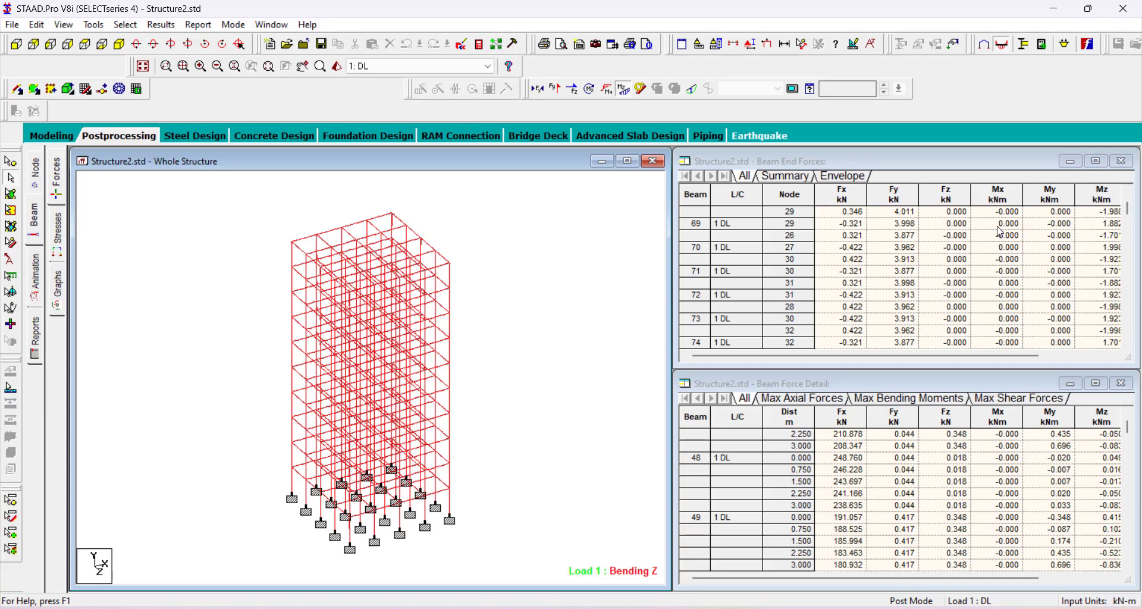
{"action": "scroll", "coordinate": [1098, 270], "scroll_direction": "down", "scroll_amount": 1}
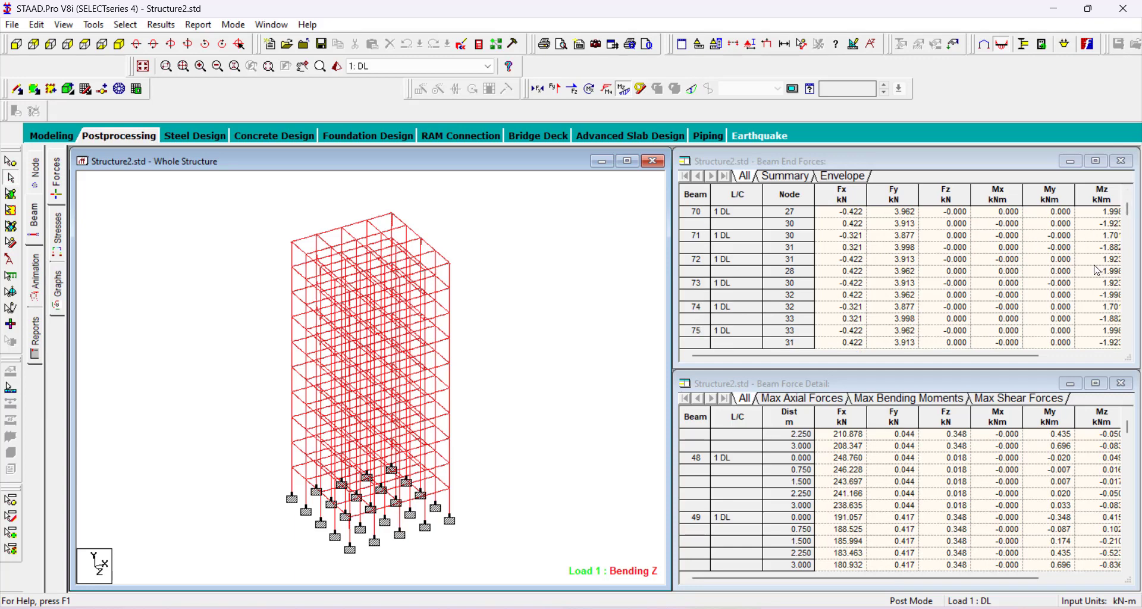
View the beam stress results, and examine the Mz, Fy and Fx graphs of beam 41.
{"action": "left_click", "coordinate": [56, 239]}
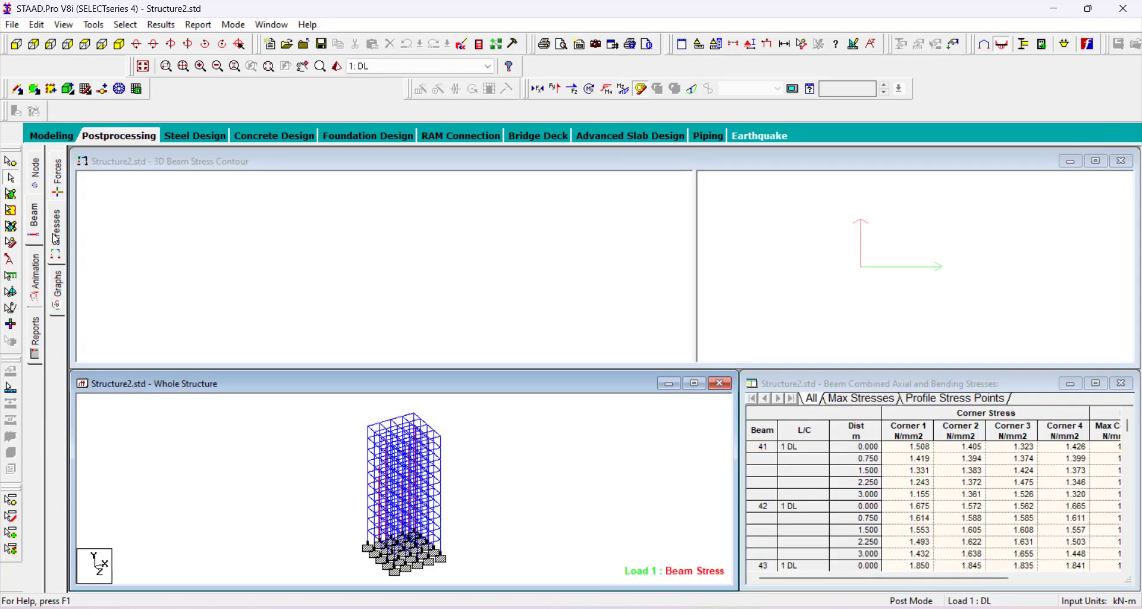
{"action": "left_click", "coordinate": [58, 286]}
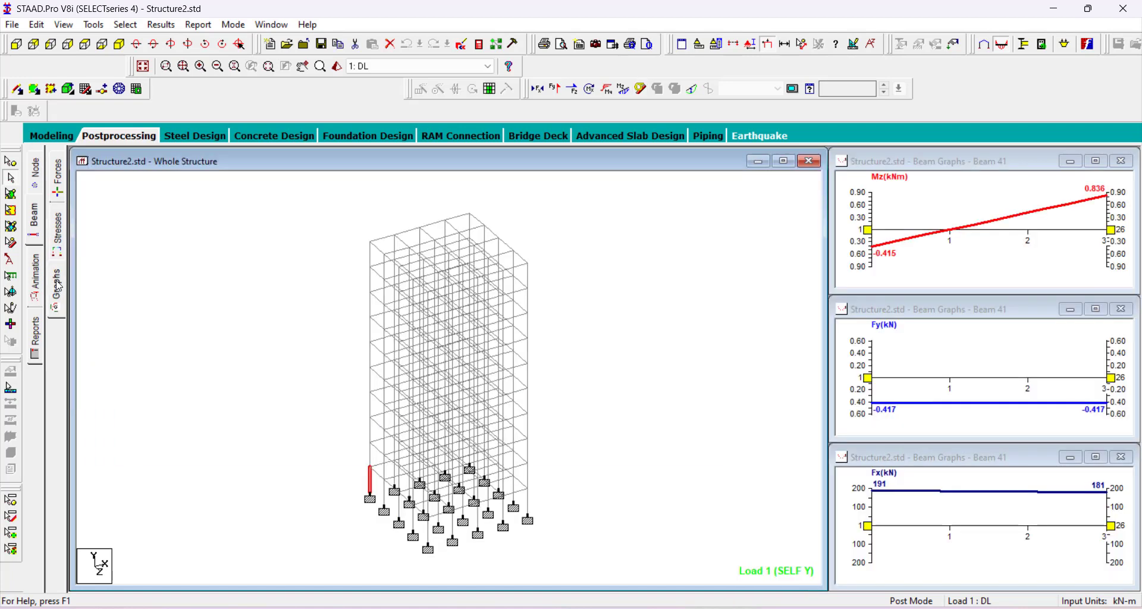
{"action": "left_click", "coordinate": [947, 204]}
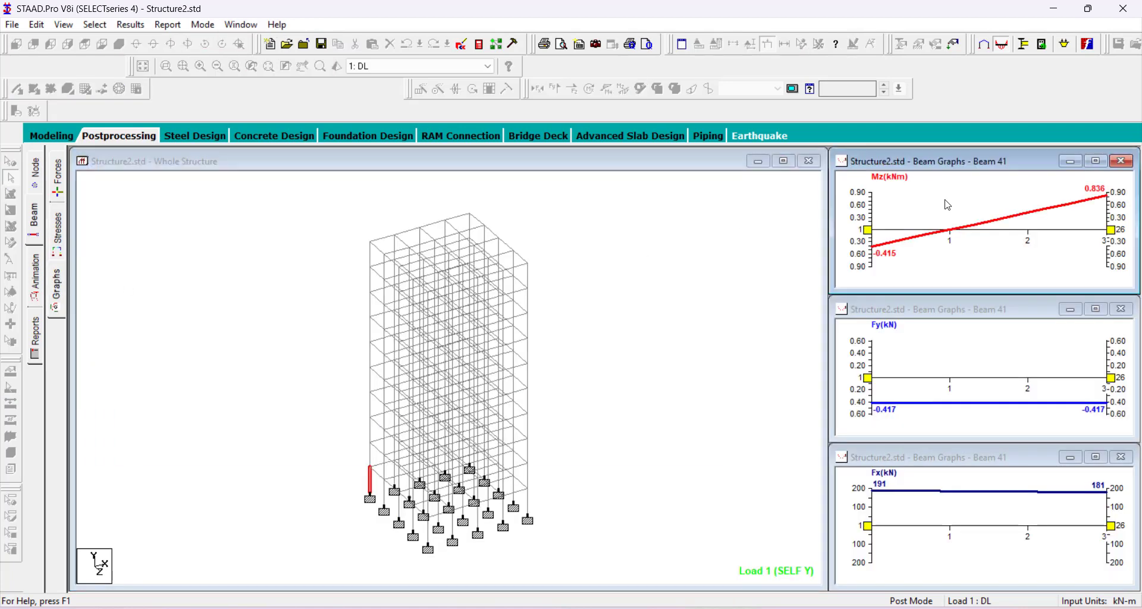
{"action": "left_click", "coordinate": [990, 352]}
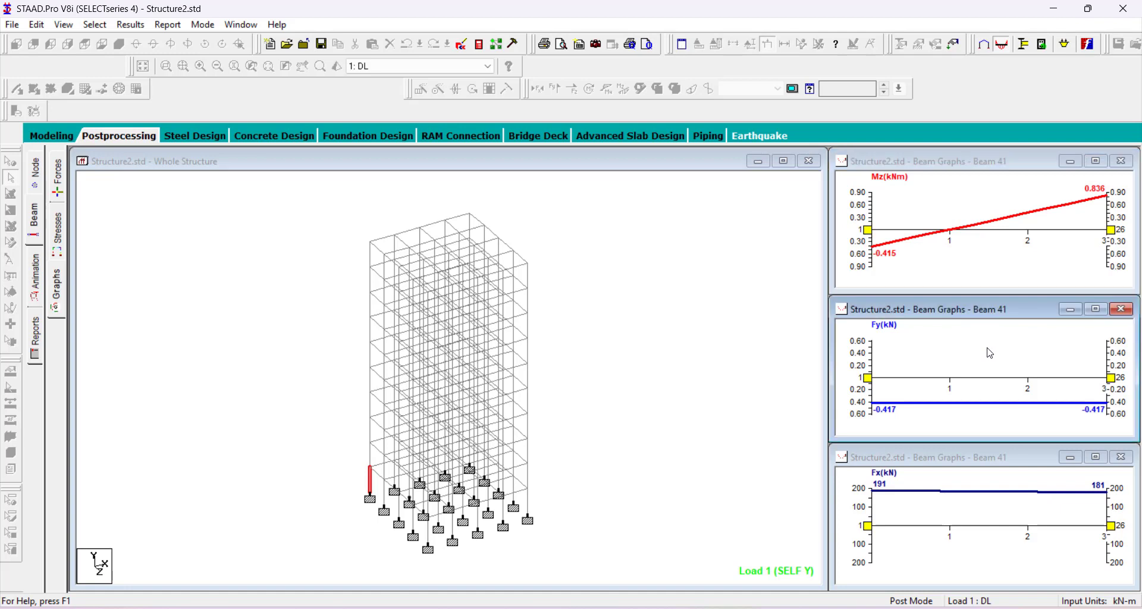
{"action": "left_click", "coordinate": [816, 304]}
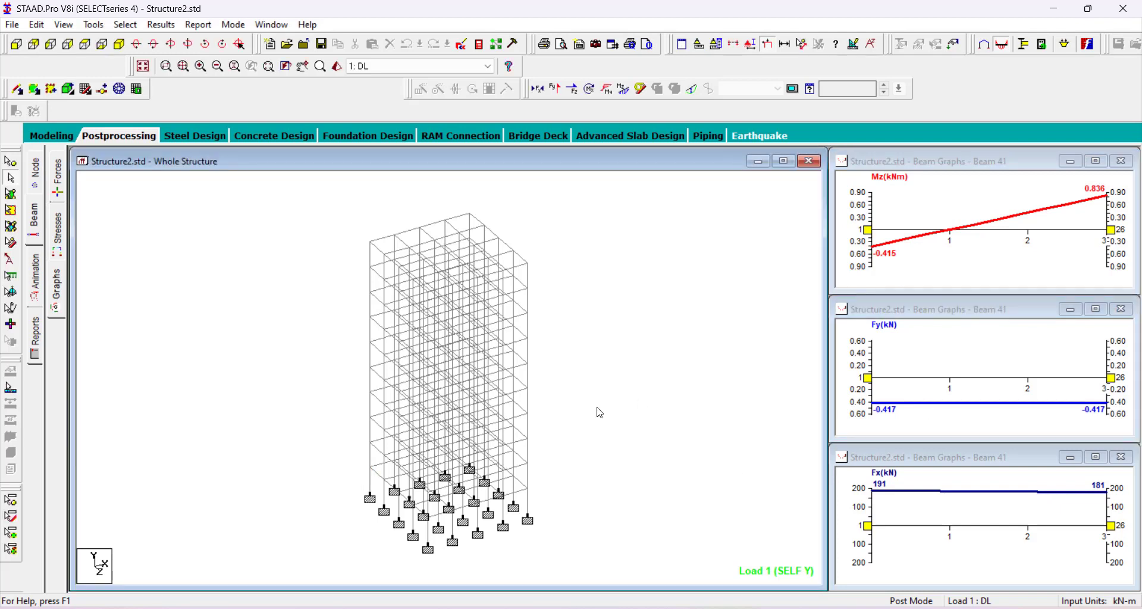
Animate the deflection of the whole structure under load case 1.
{"action": "left_click", "coordinate": [34, 278]}
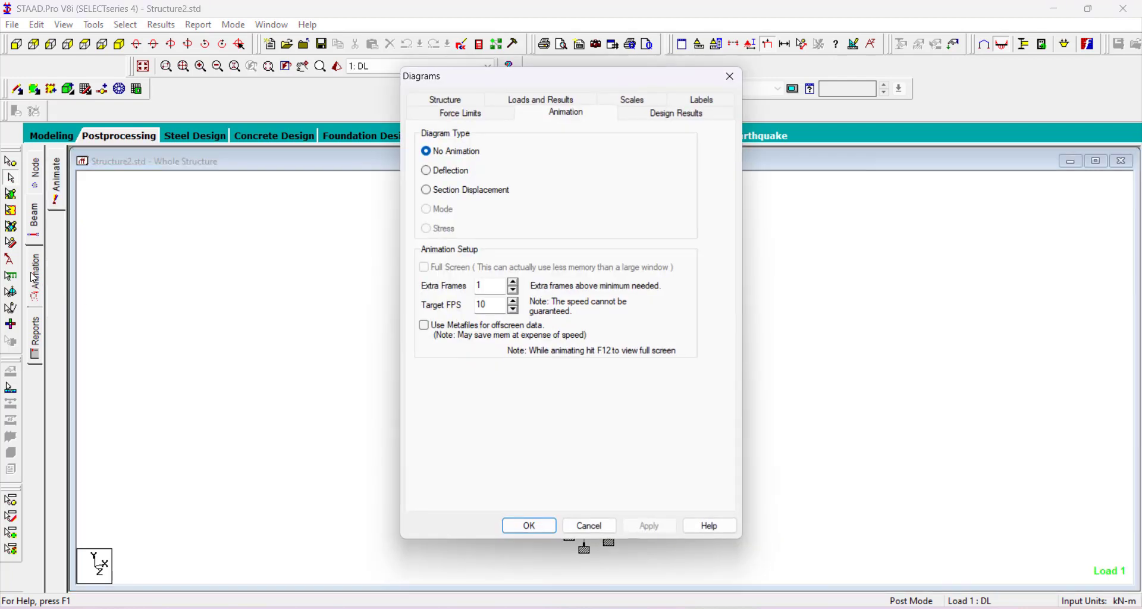
{"action": "left_click", "coordinate": [427, 171]}
{"action": "left_click", "coordinate": [650, 526]}
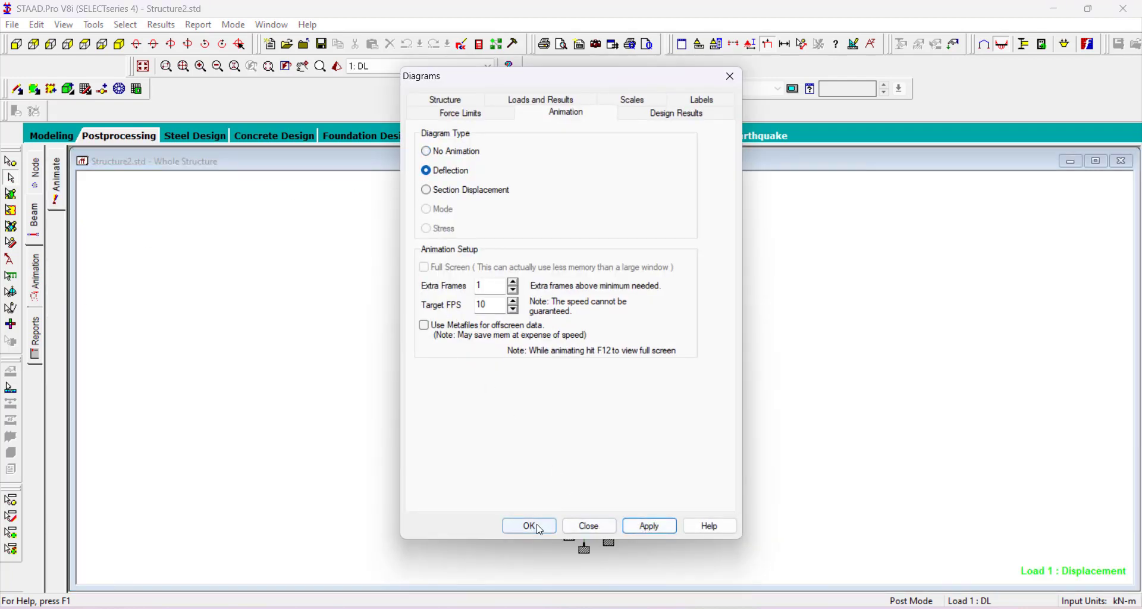
{"action": "left_click", "coordinate": [535, 527]}
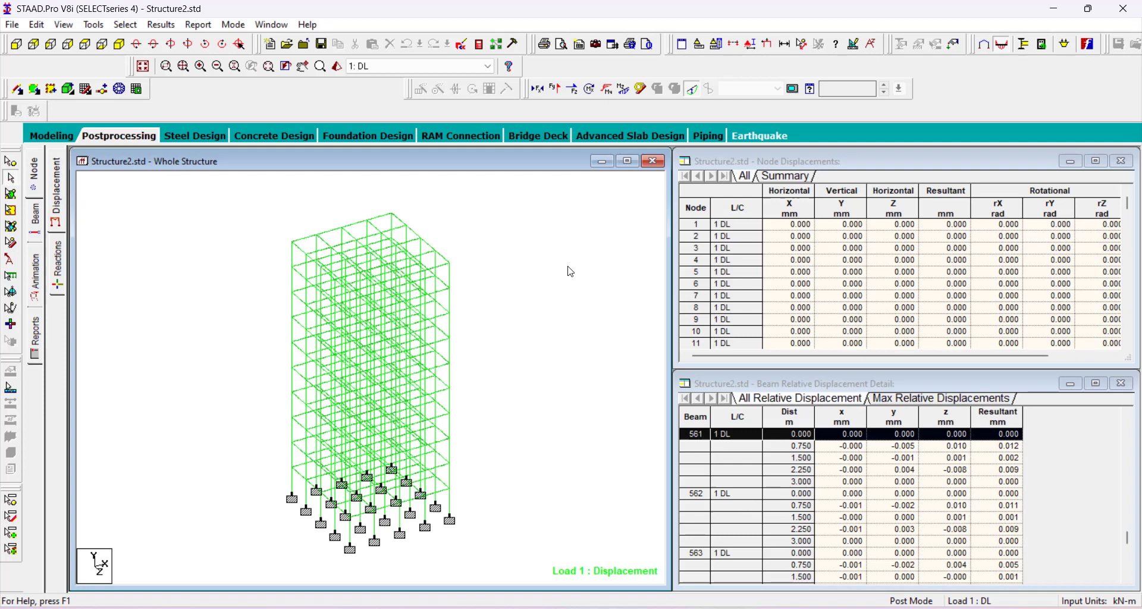
{"action": "left_click_drag", "start_coordinate": [564, 258], "coordinate": [483, 394]}
Return to the beam forces and inspect the geometry, section properties and 1:DL loading of the top-storey corner column, beam 626.
{"action": "left_click", "coordinate": [35, 221]}
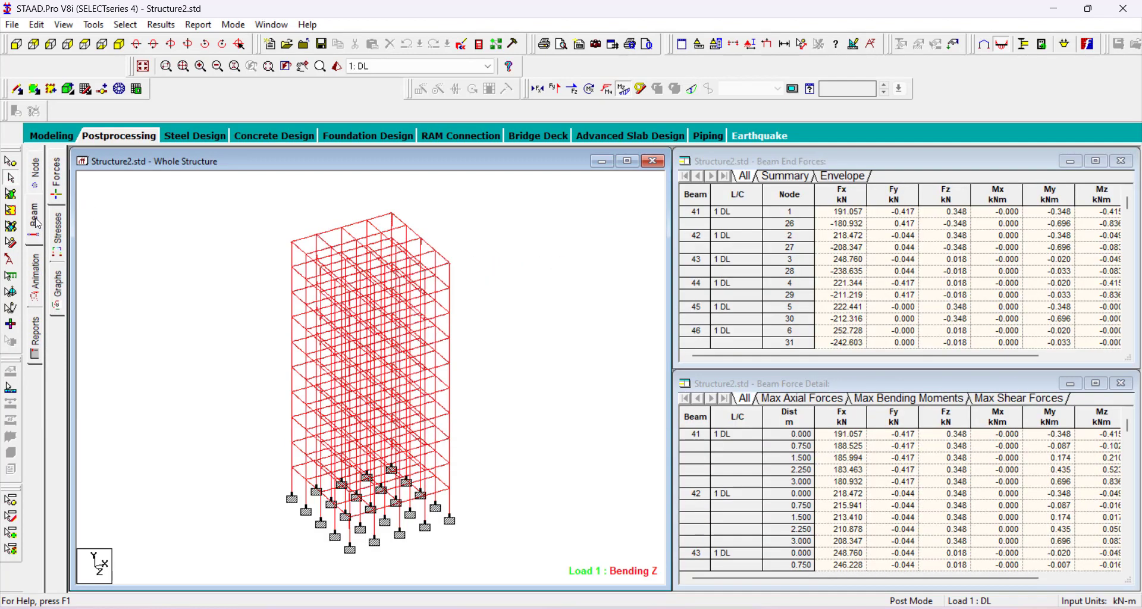
{"action": "left_click", "coordinate": [292, 257]}
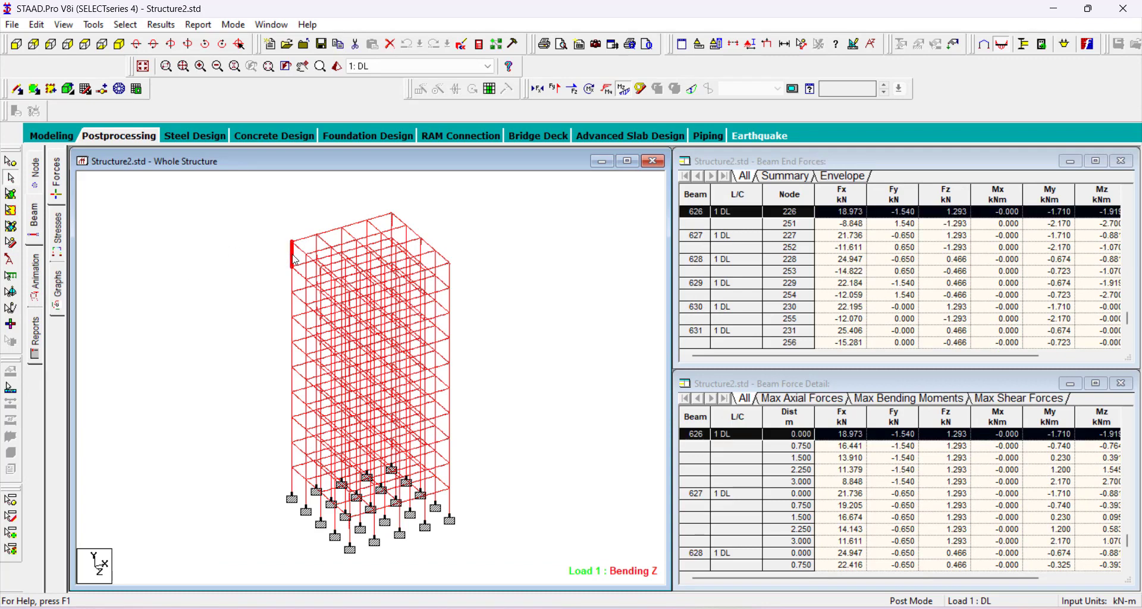
{"action": "double_click", "coordinate": [296, 260]}
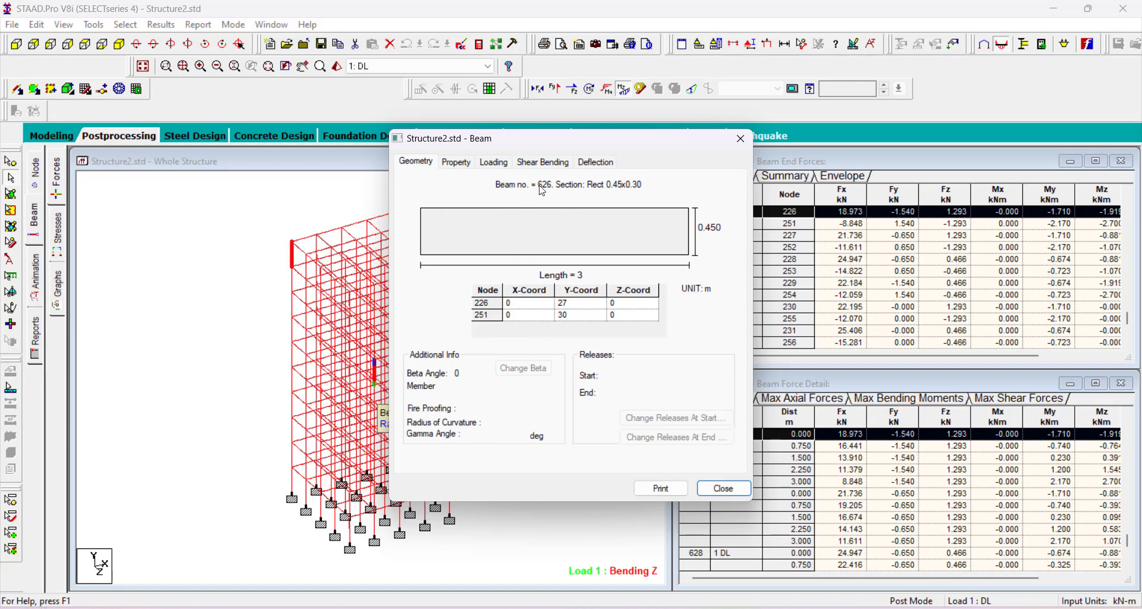
{"action": "left_click", "coordinate": [467, 161]}
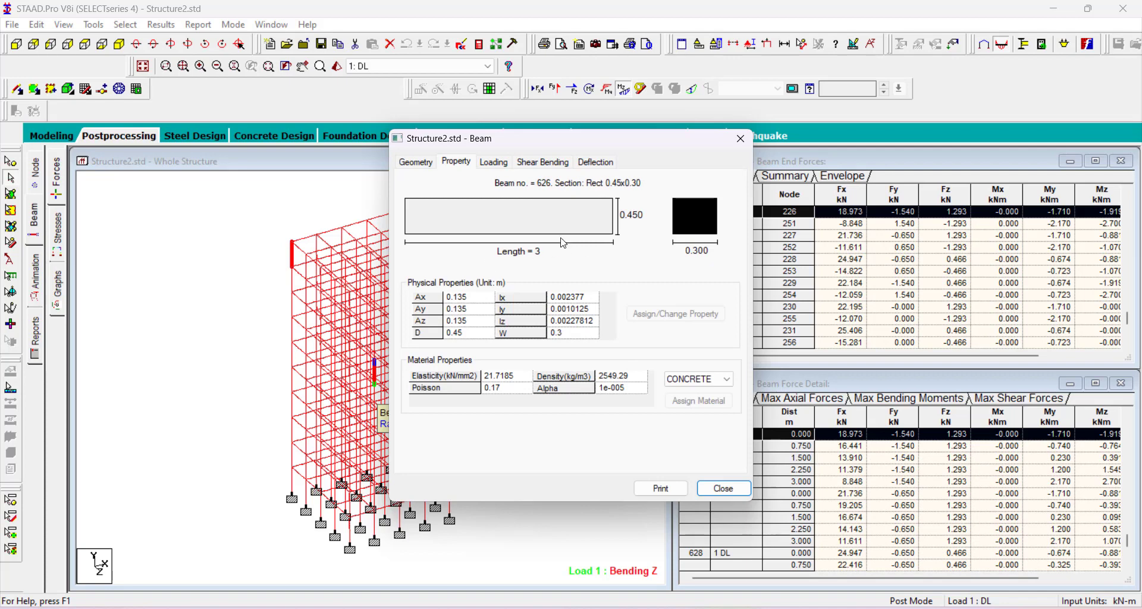
{"action": "left_click", "coordinate": [495, 163]}
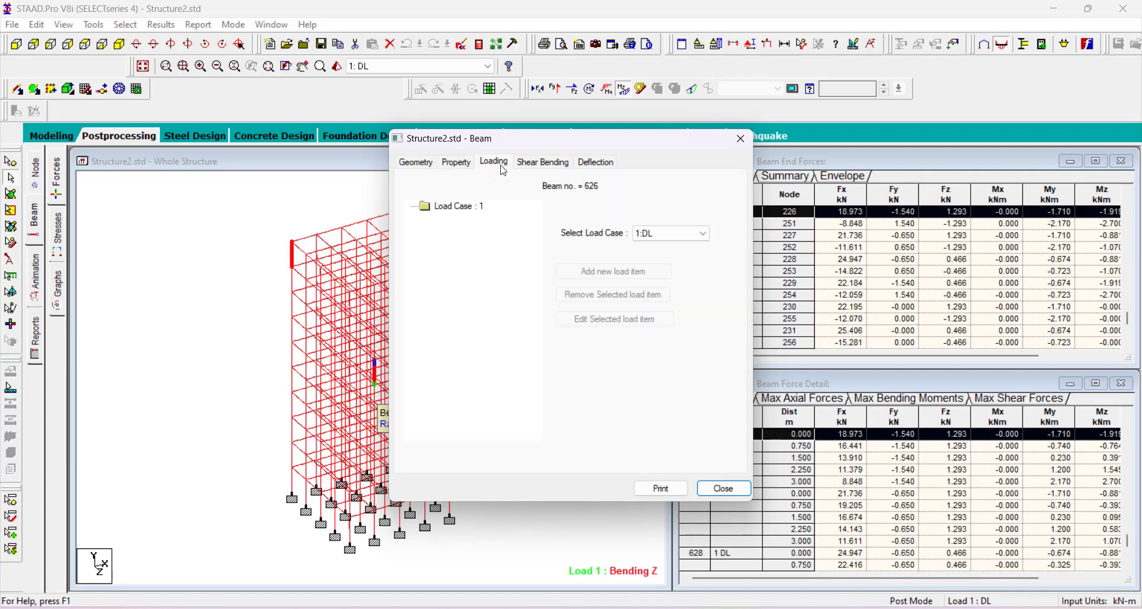
{"action": "left_click", "coordinate": [659, 237]}
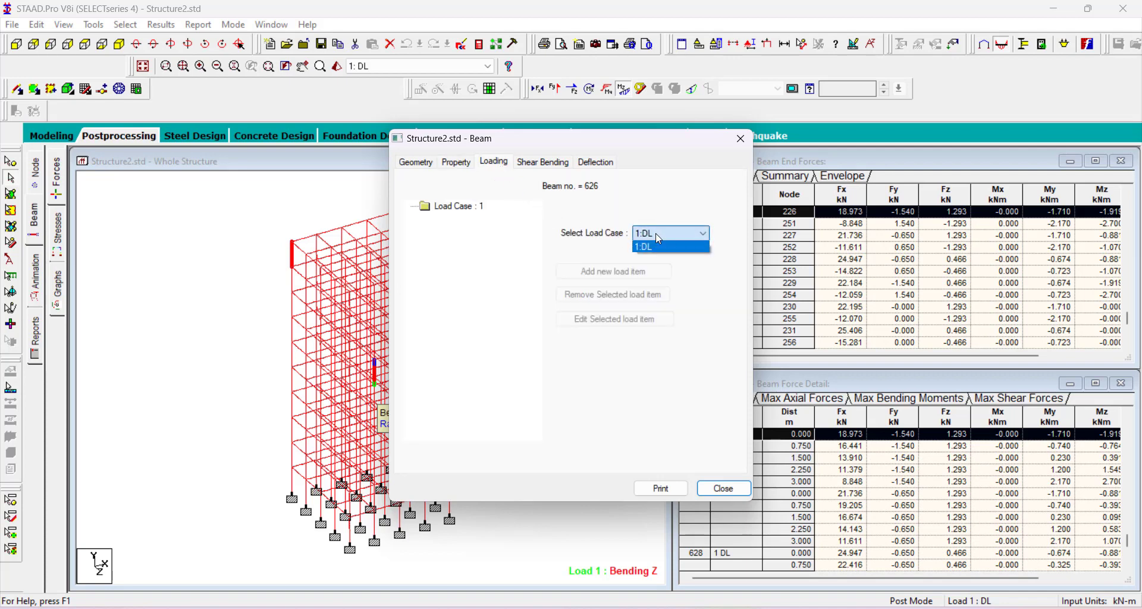
{"action": "left_click", "coordinate": [662, 247]}
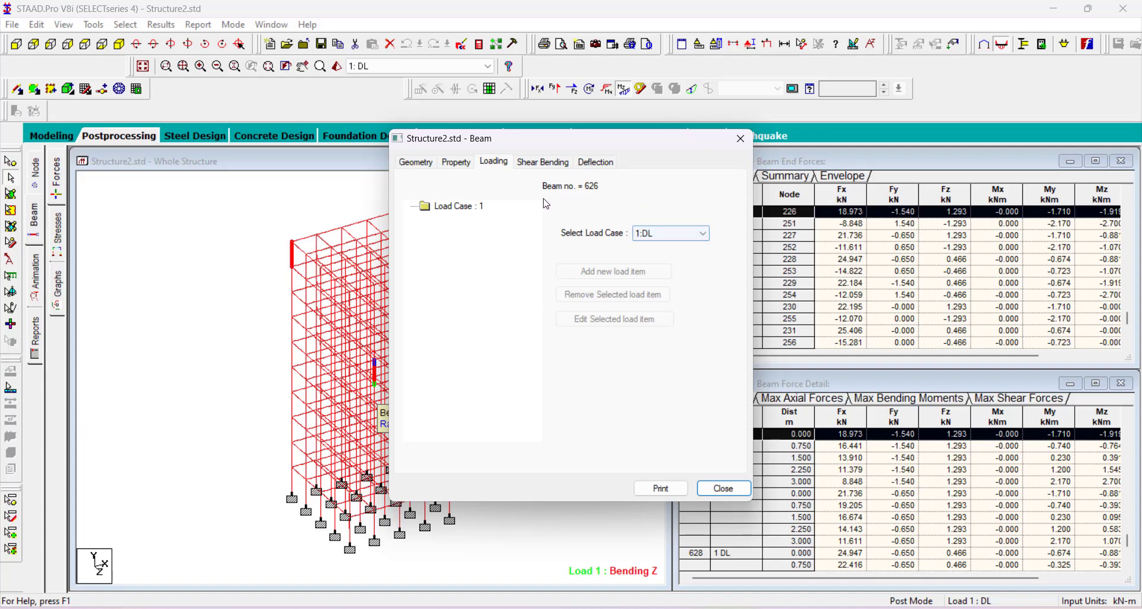
Examine the shear bending and deflection diagrams of beam 626, check its print options without printing, and close the beam details.
{"action": "left_click", "coordinate": [559, 167]}
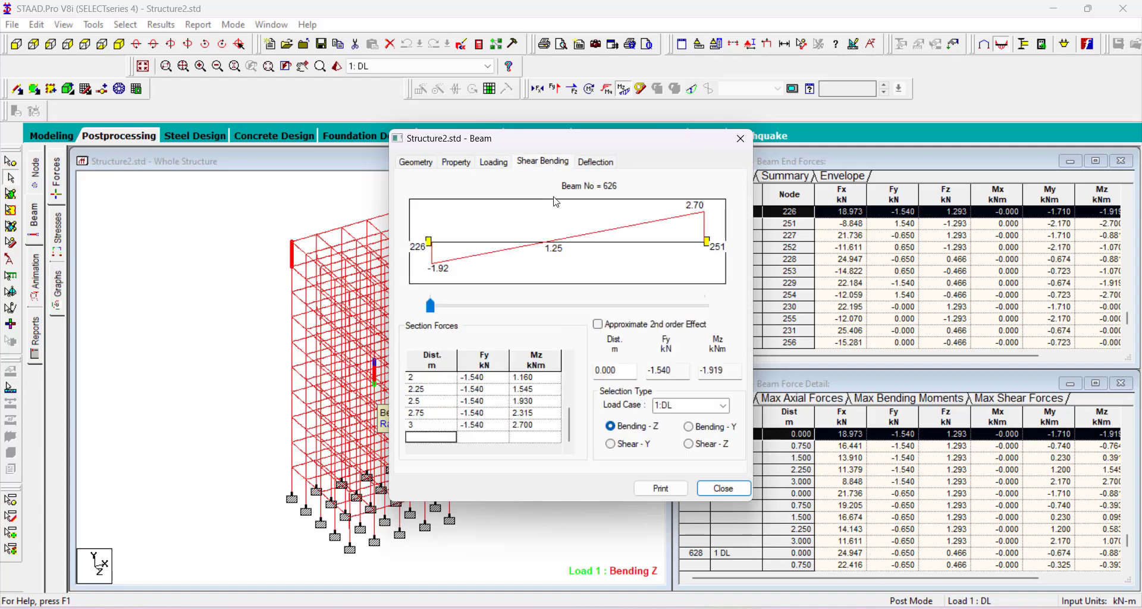
{"action": "left_click", "coordinate": [595, 162]}
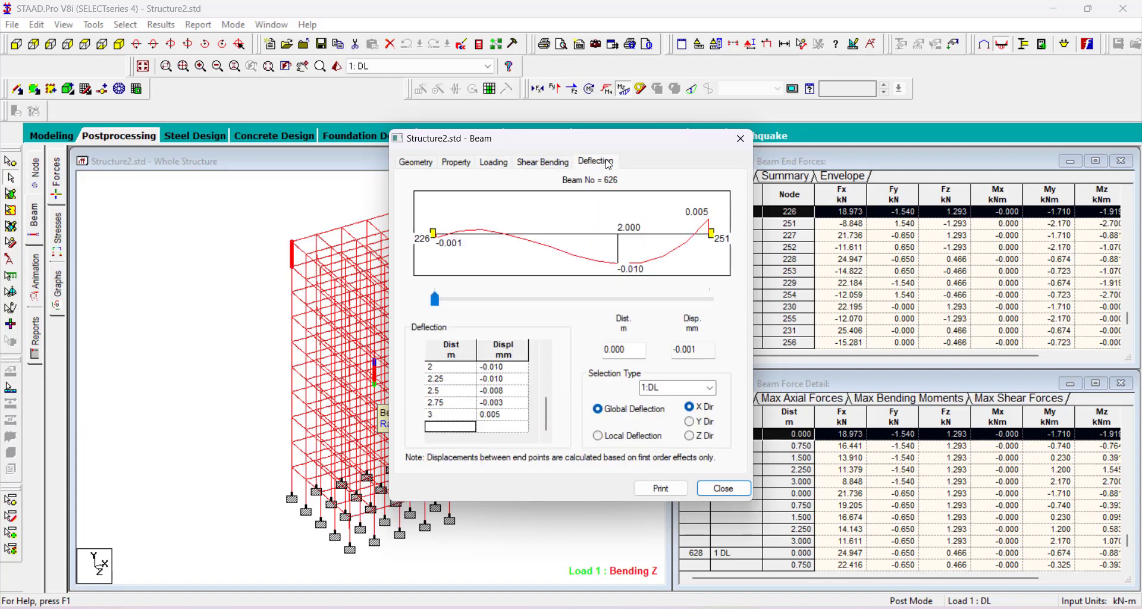
{"action": "left_click", "coordinate": [543, 164]}
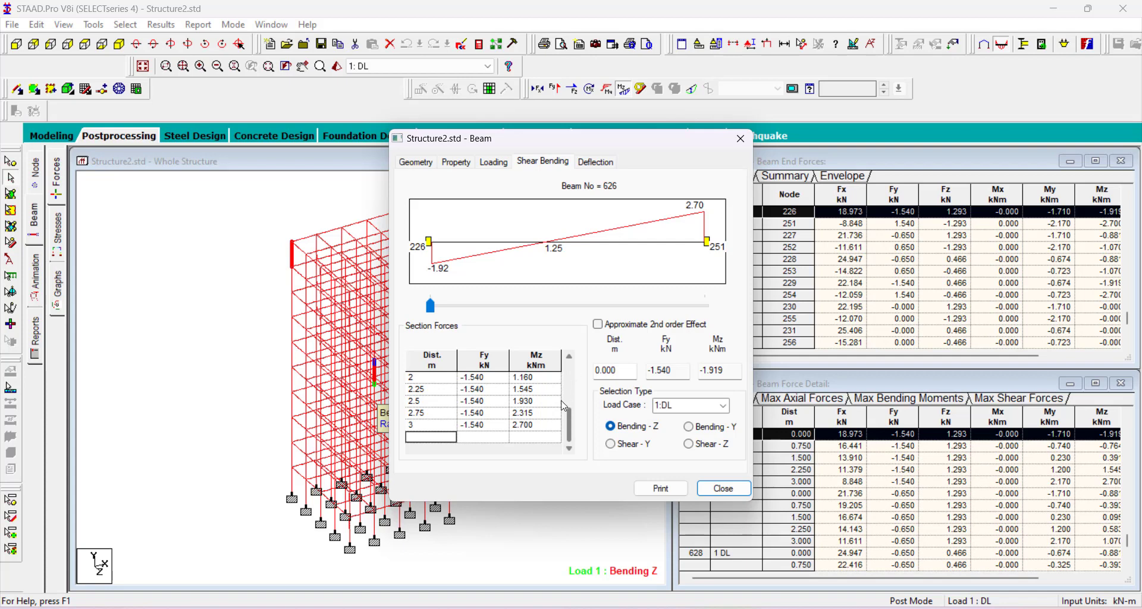
{"action": "mouse_move", "coordinate": [571, 418]}
{"action": "left_mouse_down"}
{"action": "mouse_move", "coordinate": [592, 349]}
{"action": "mouse_move", "coordinate": [582, 426]}
{"action": "left_mouse_up"}
{"action": "left_click", "coordinate": [595, 163]}
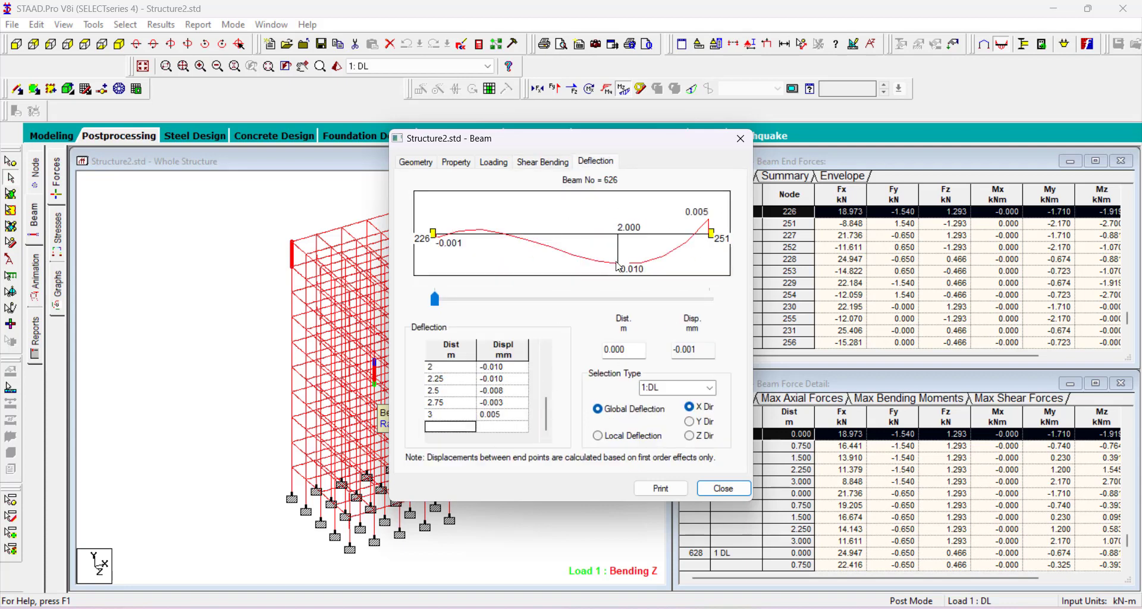
{"action": "left_click", "coordinate": [661, 488]}
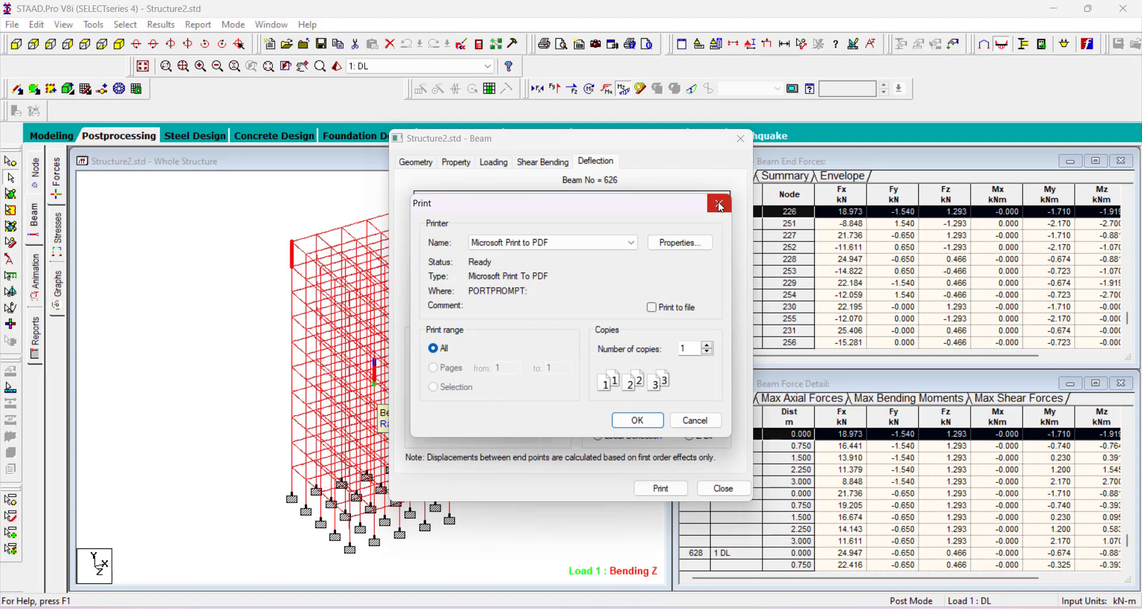
{"action": "left_click", "coordinate": [720, 204]}
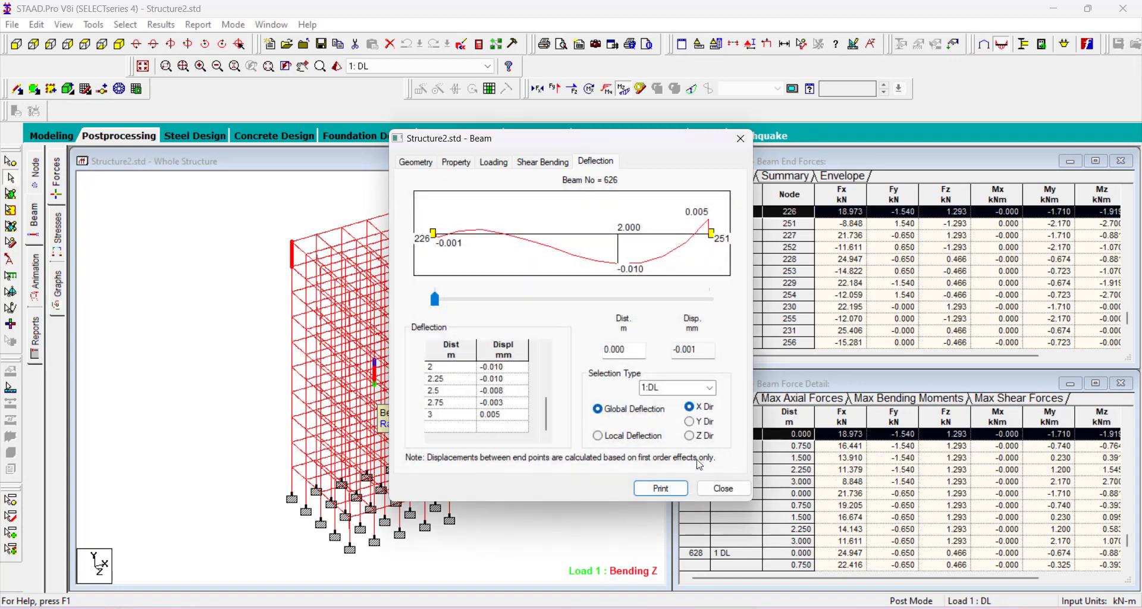
{"action": "left_click", "coordinate": [722, 489]}
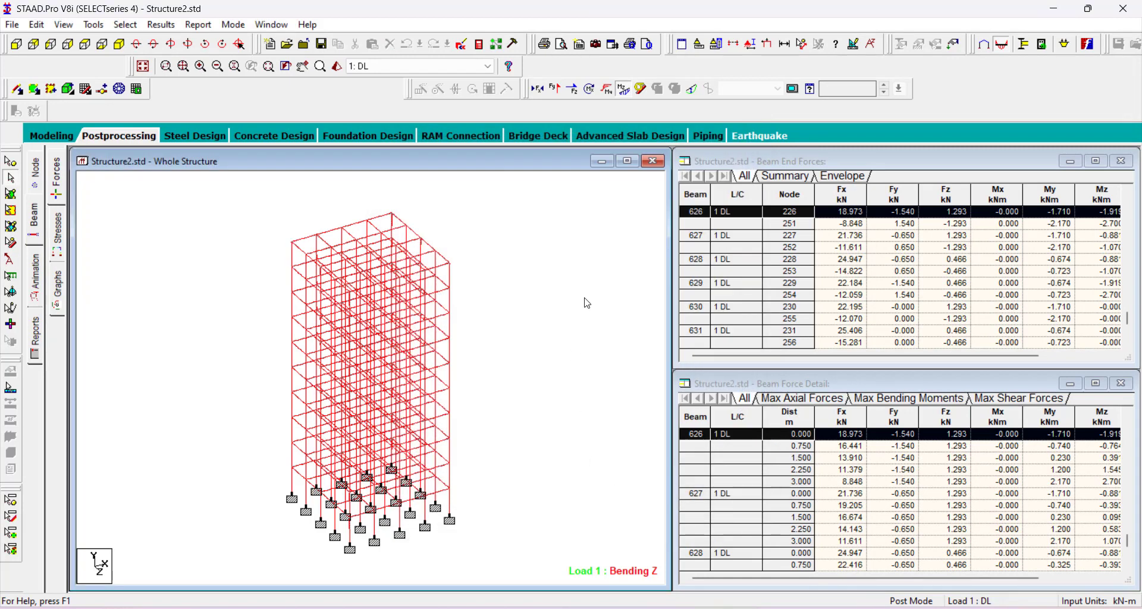
{"action": "left_click_drag", "start_coordinate": [532, 423], "coordinate": [571, 275]}
{"action": "left_click_drag", "start_coordinate": [534, 222], "coordinate": [499, 308]}
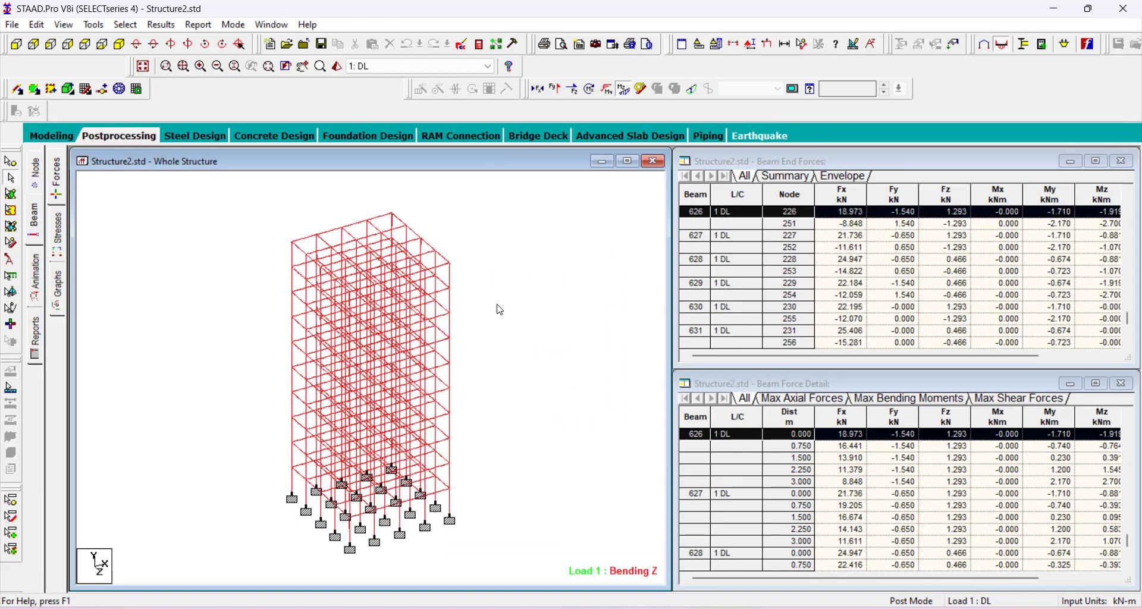